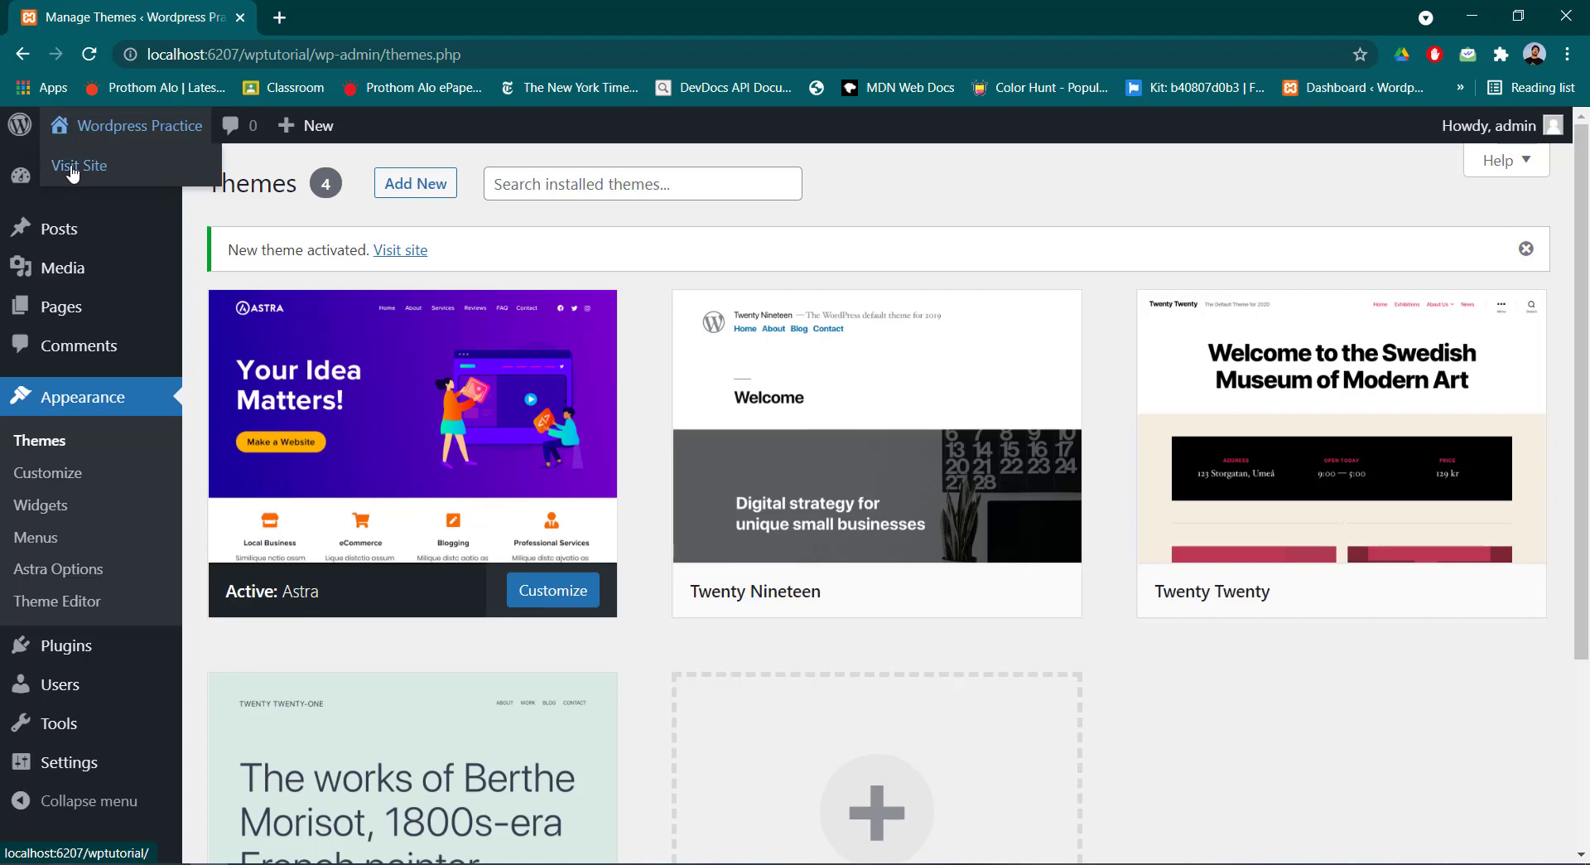
Open the Wordpress Practice site in a new browser tab, review its front page, and return to the Themes admin page
right_click(73, 167)
left_click(101, 173)
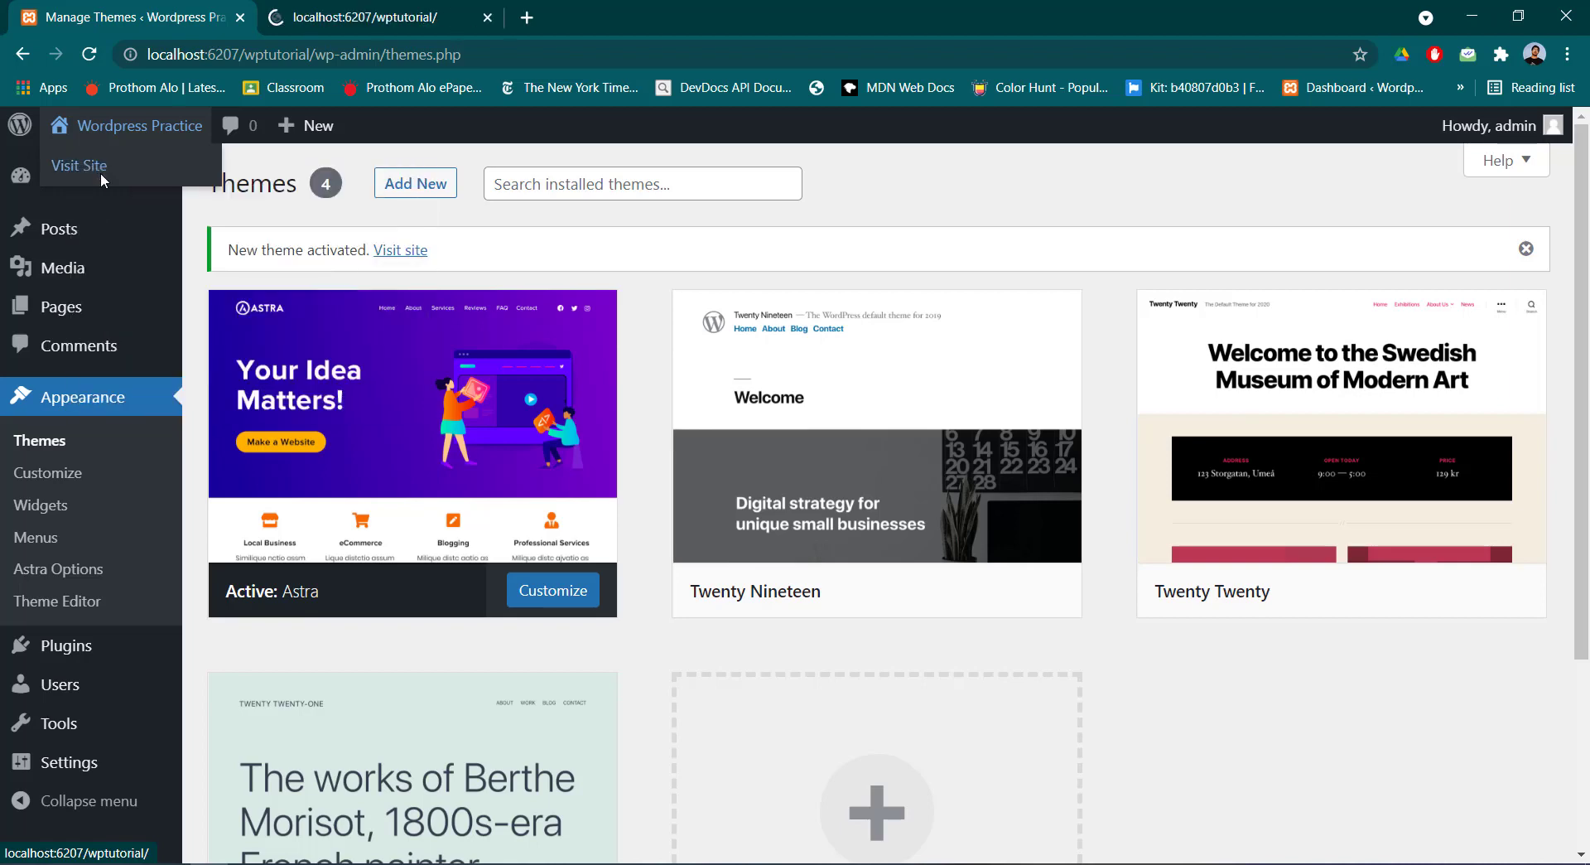
left_click(339, 17)
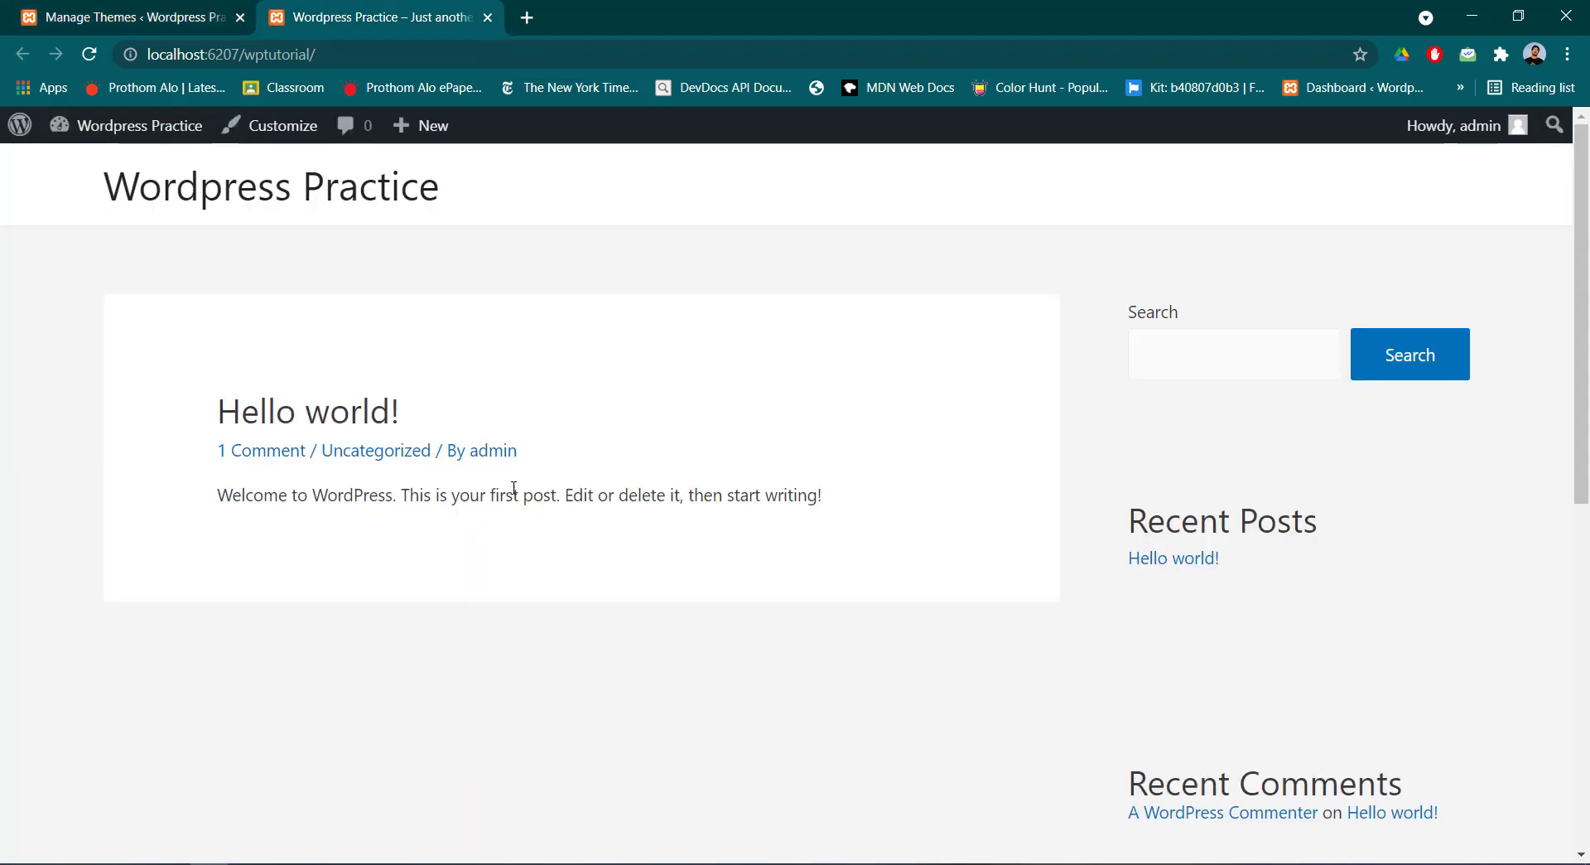
scroll(596, 482, "down", 8)
scroll(596, 482, "up", 8)
left_click(96, 57)
left_click(133, 16)
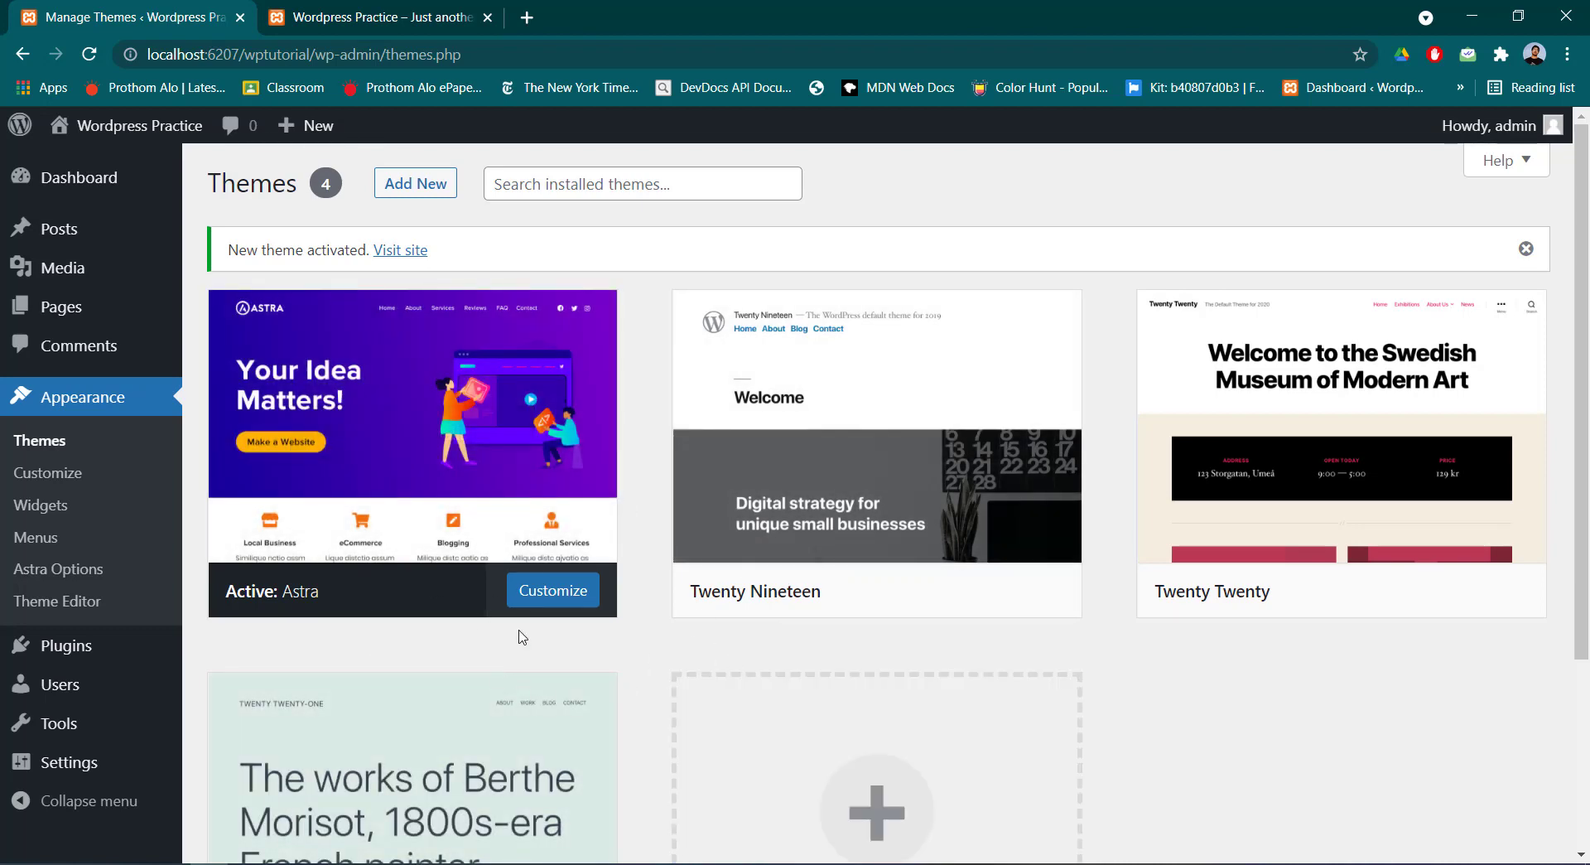
Open wordpress.org in a new browser tab and go to its Themes directory
left_click(528, 19)
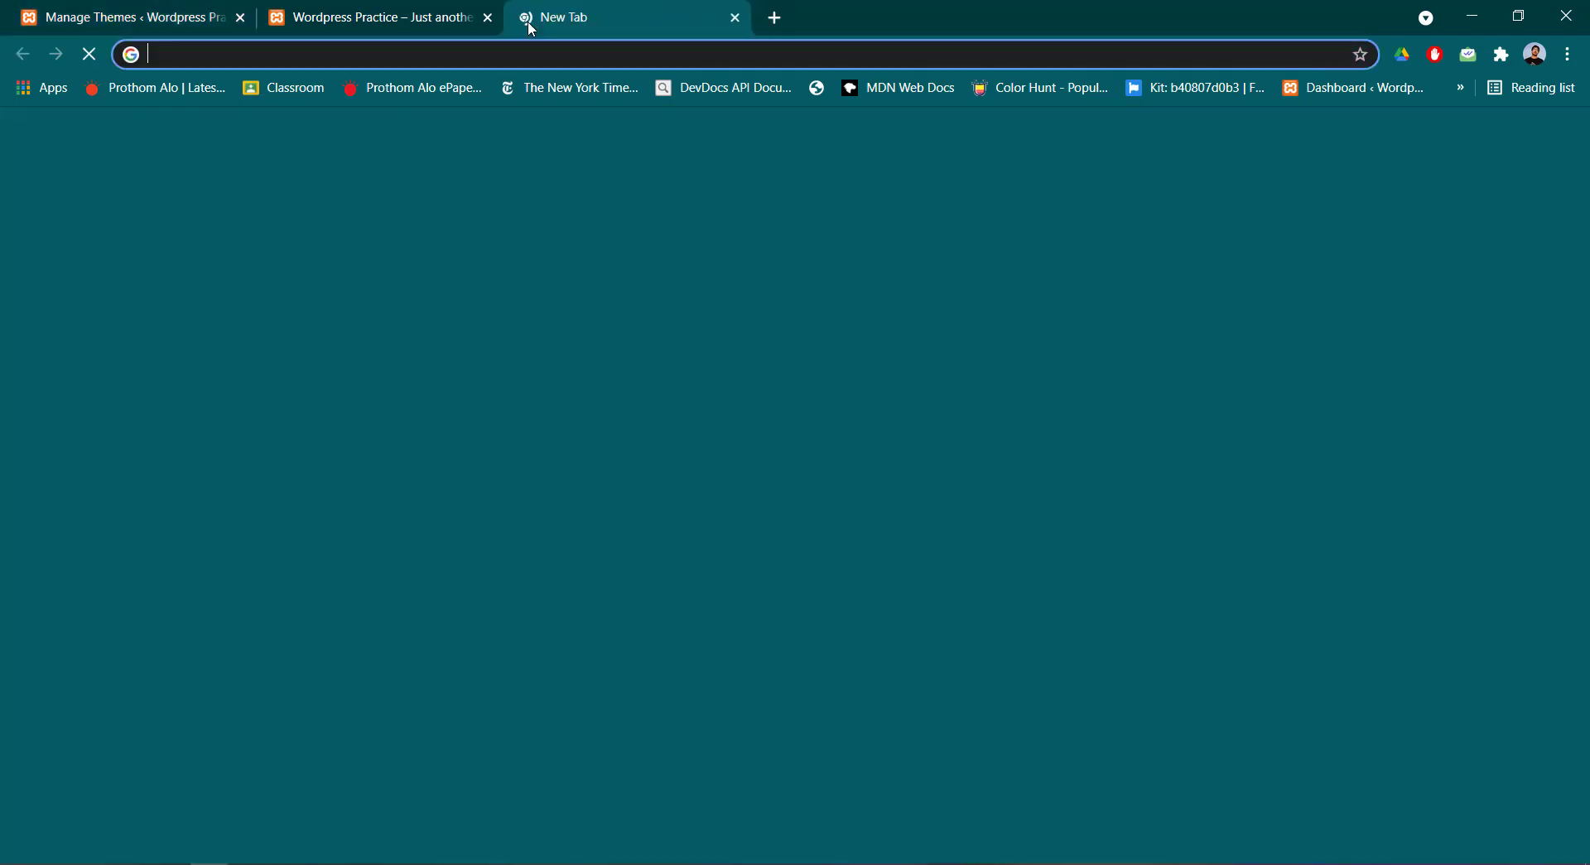
left_click(532, 51)
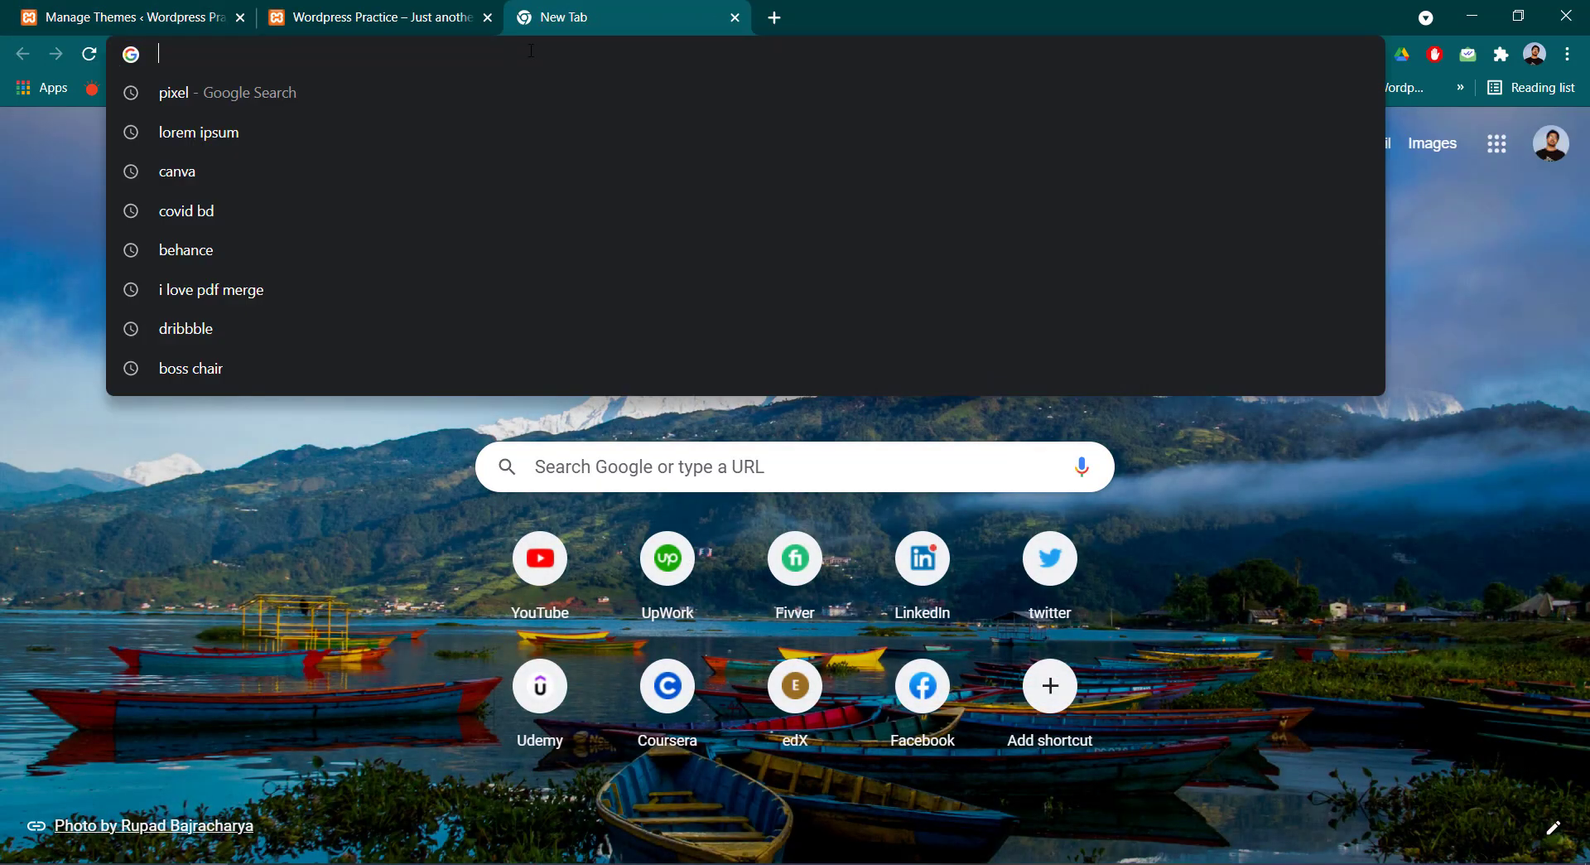
type("word")
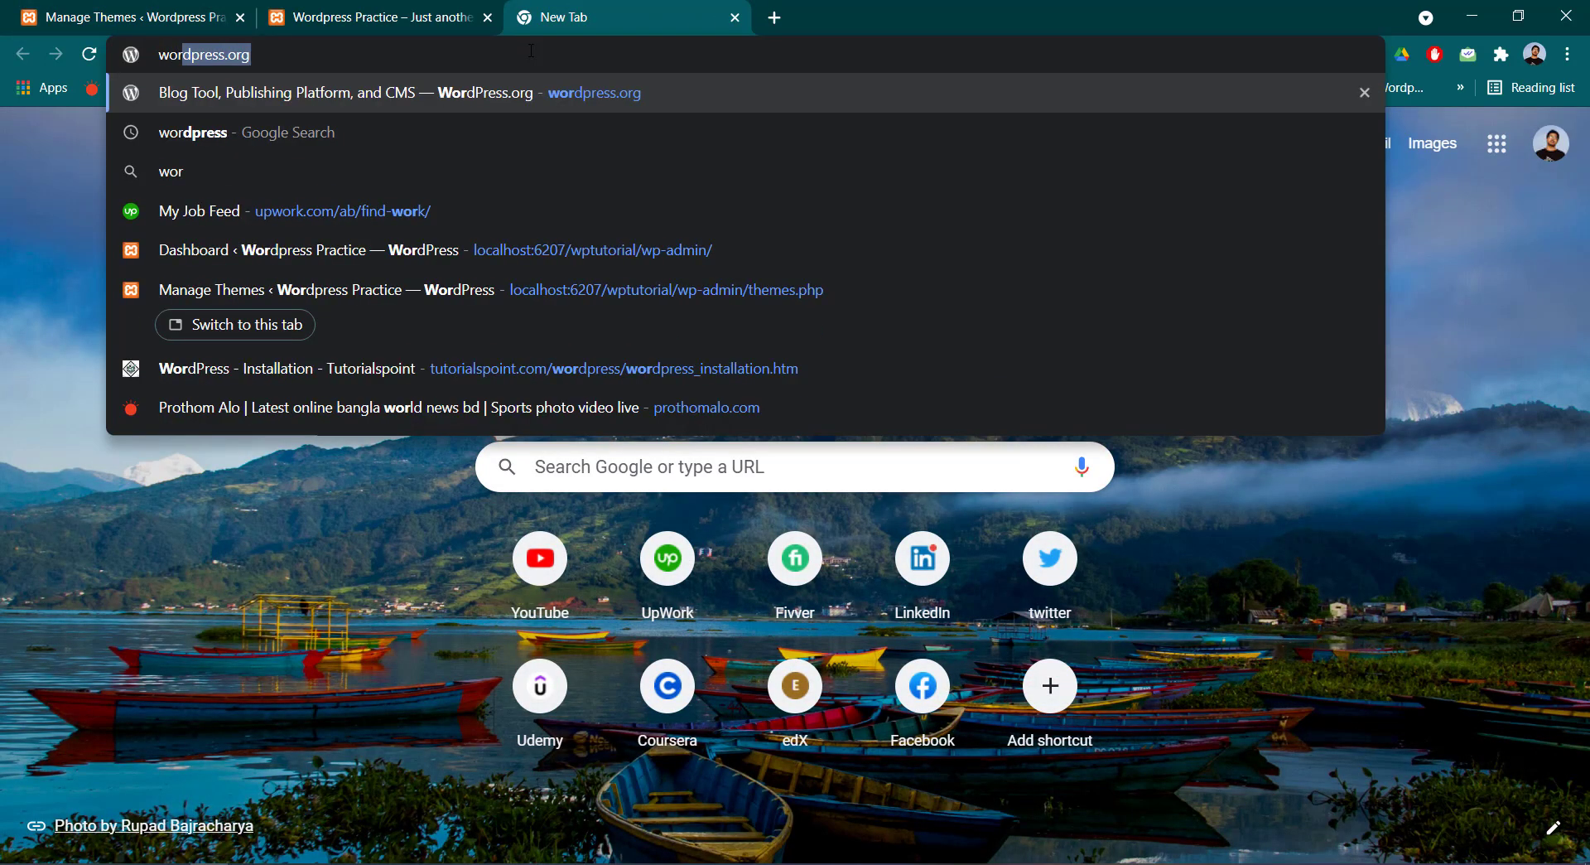
type("pre")
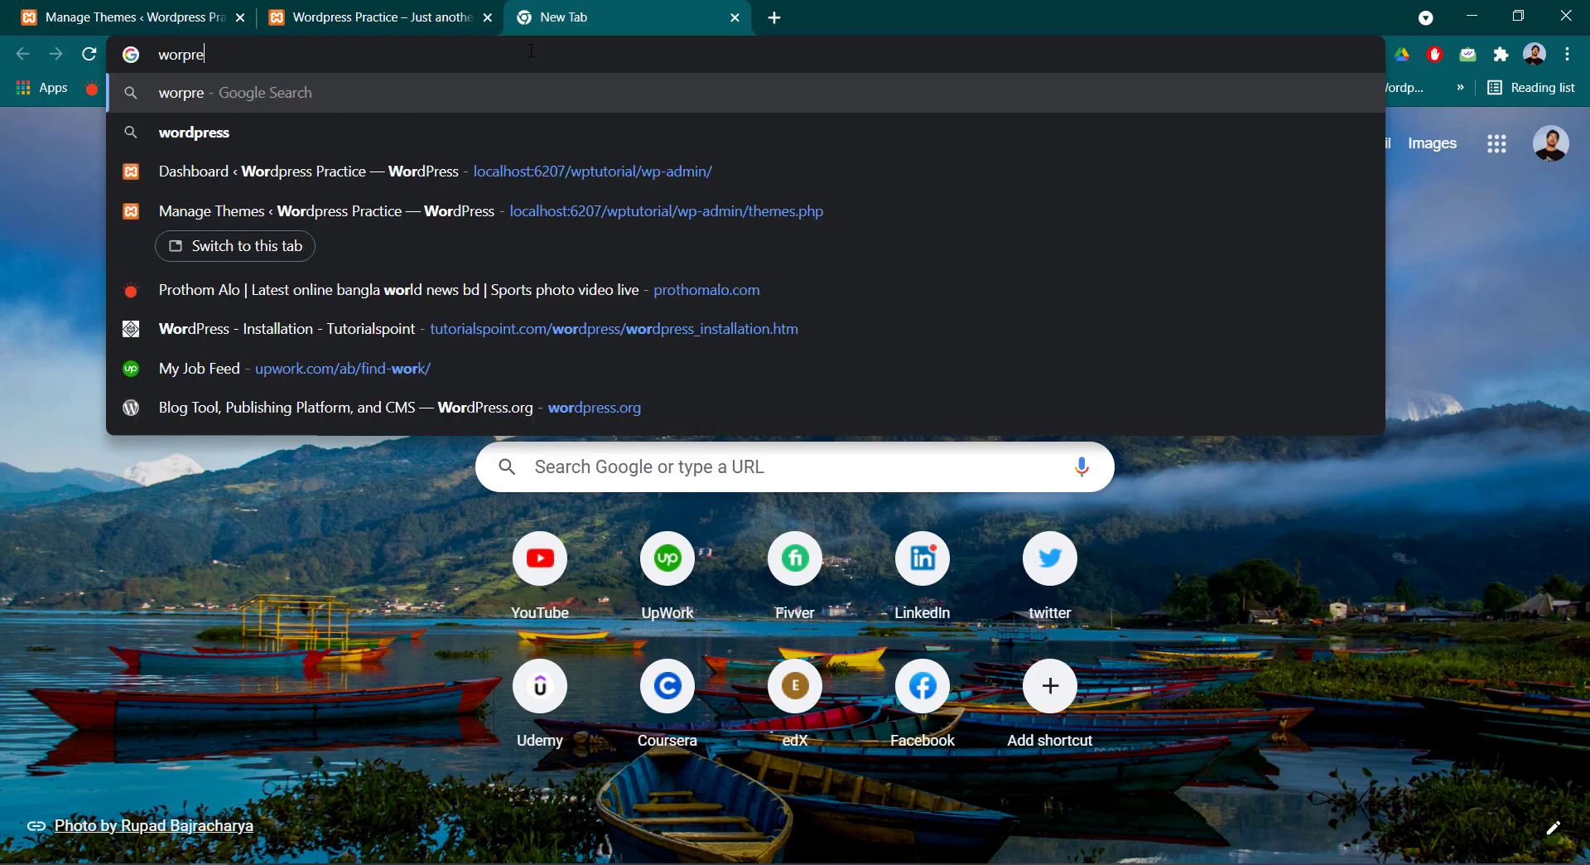
type("ss.org")
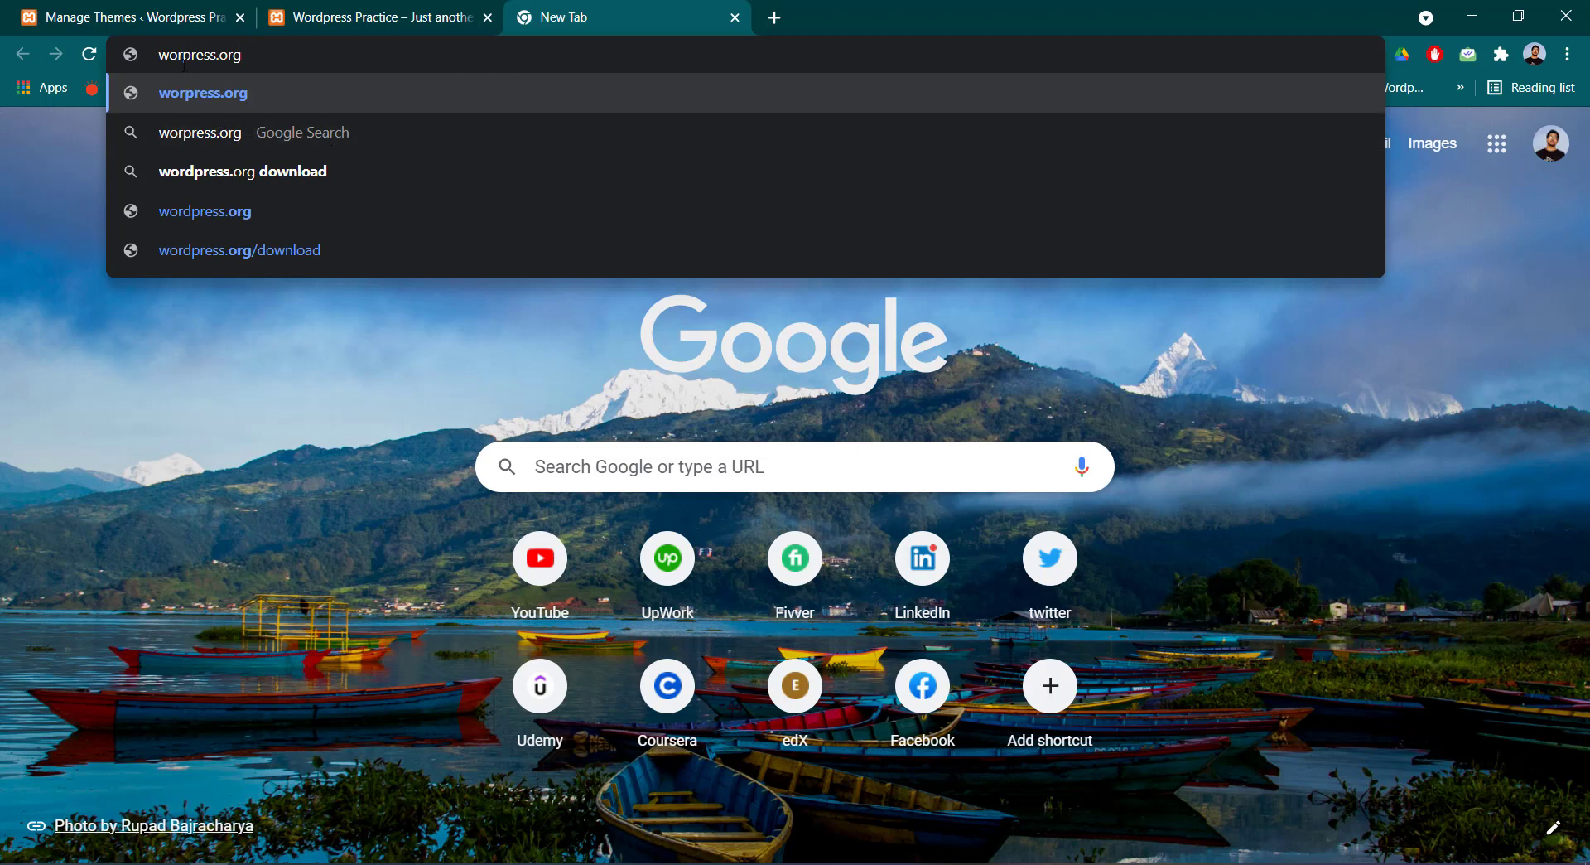
type("d")
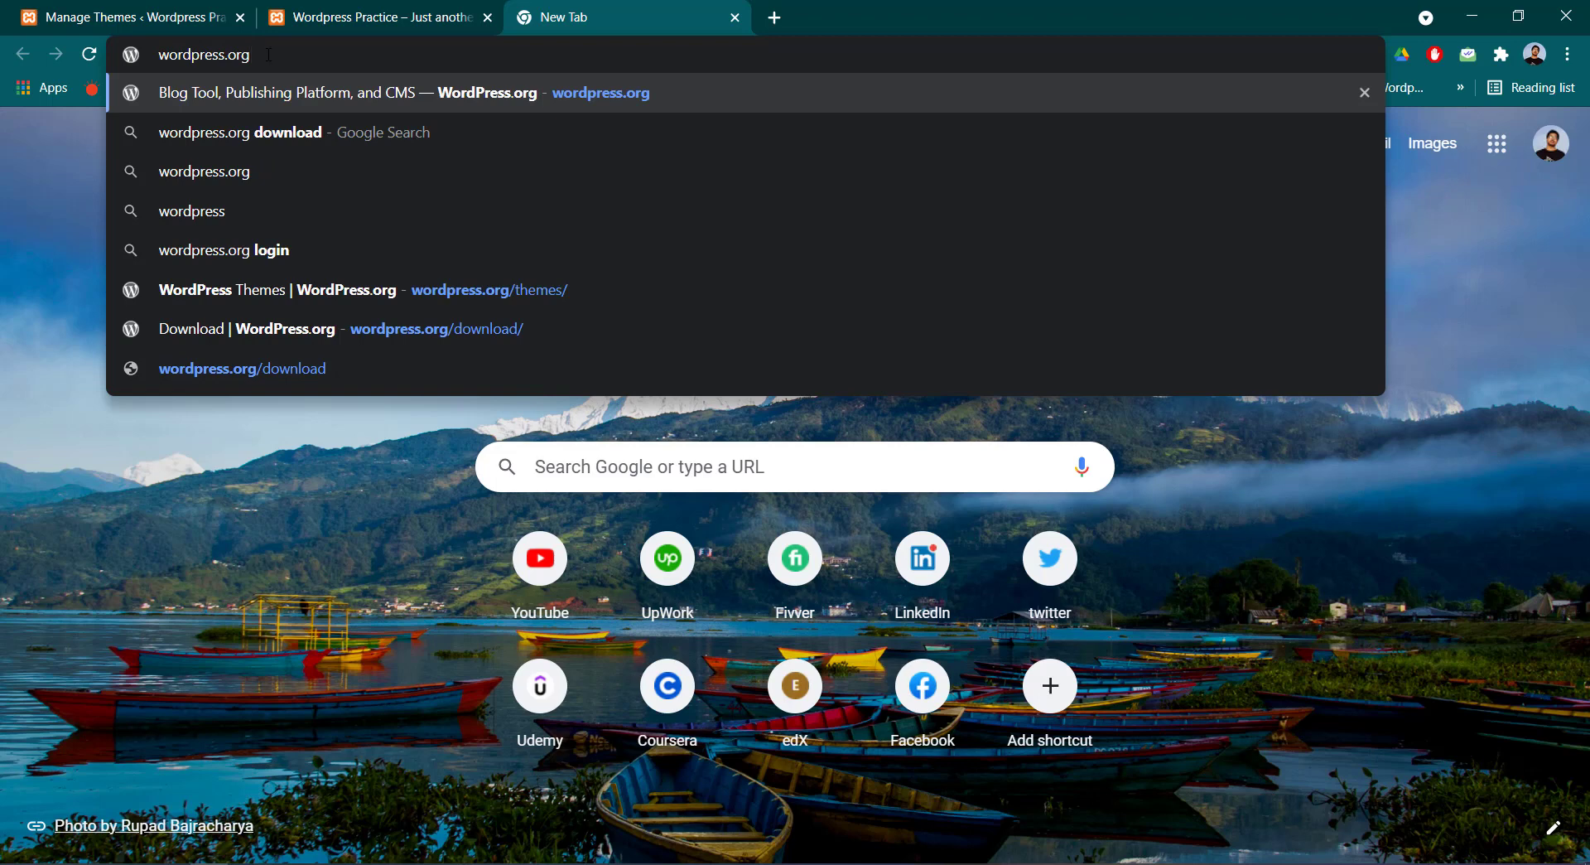
key("Return")
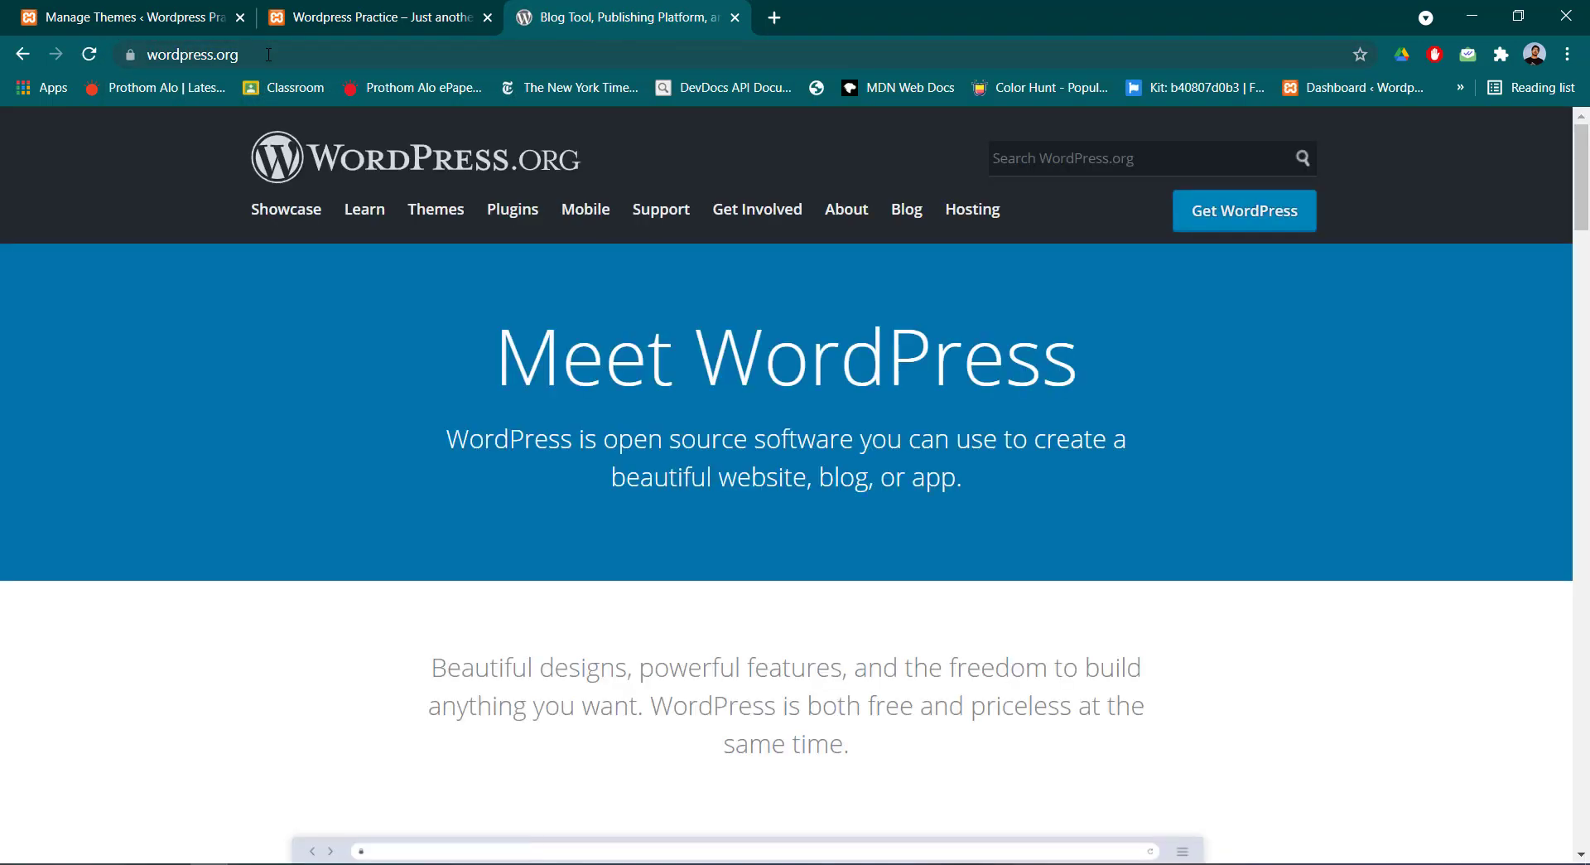
left_click(434, 218)
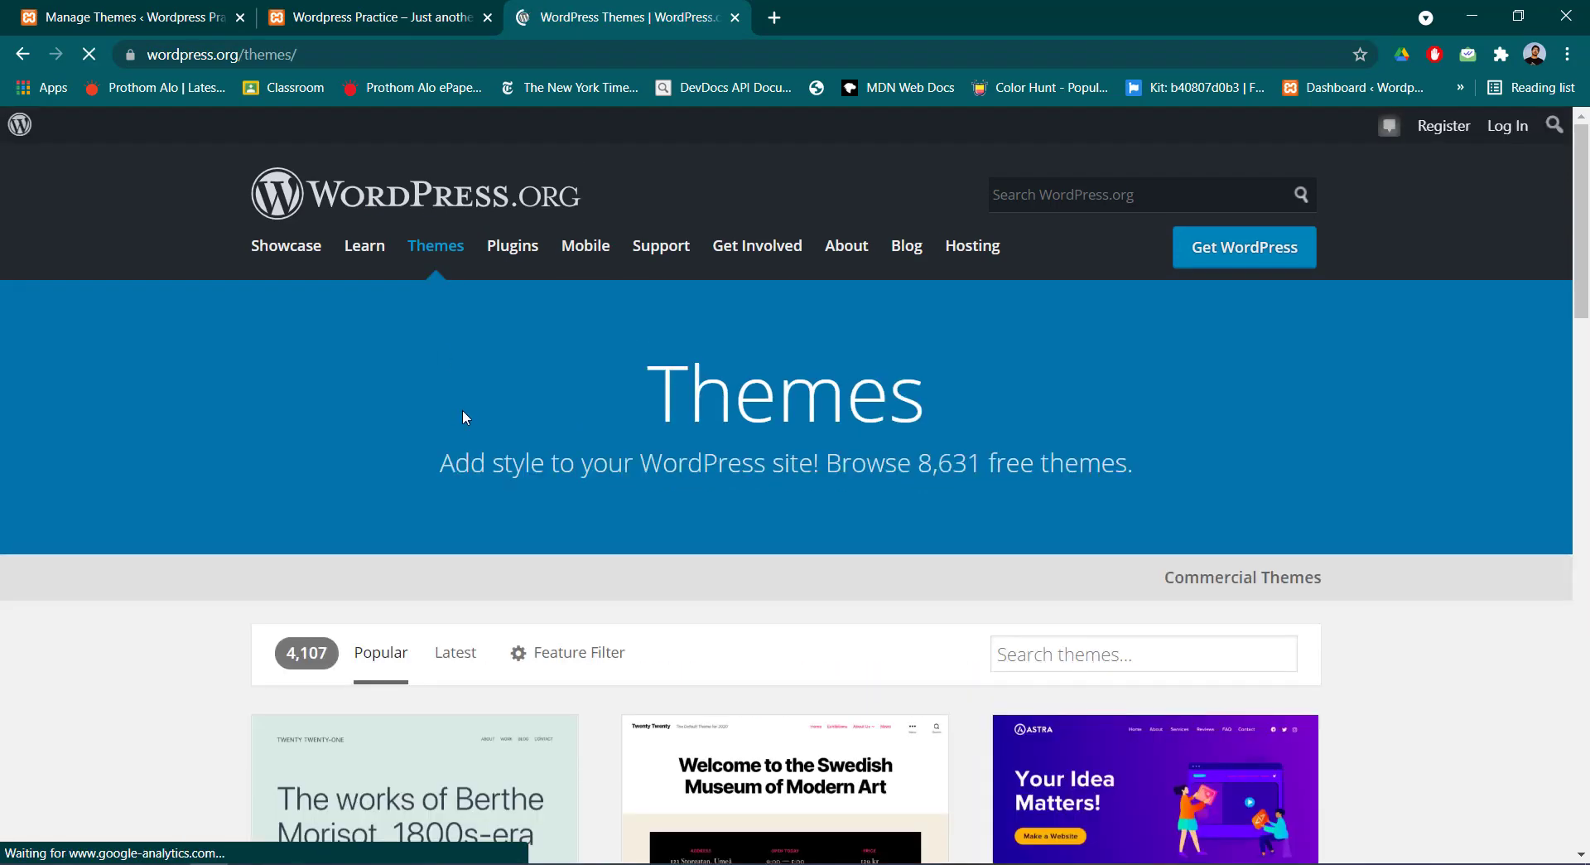
Download the GeneratePress theme from the directory as generatepress.3.0.4.zip to the desktop and close the download manager
scroll(462, 409, "down", 6)
scroll(911, 480, "down", 5)
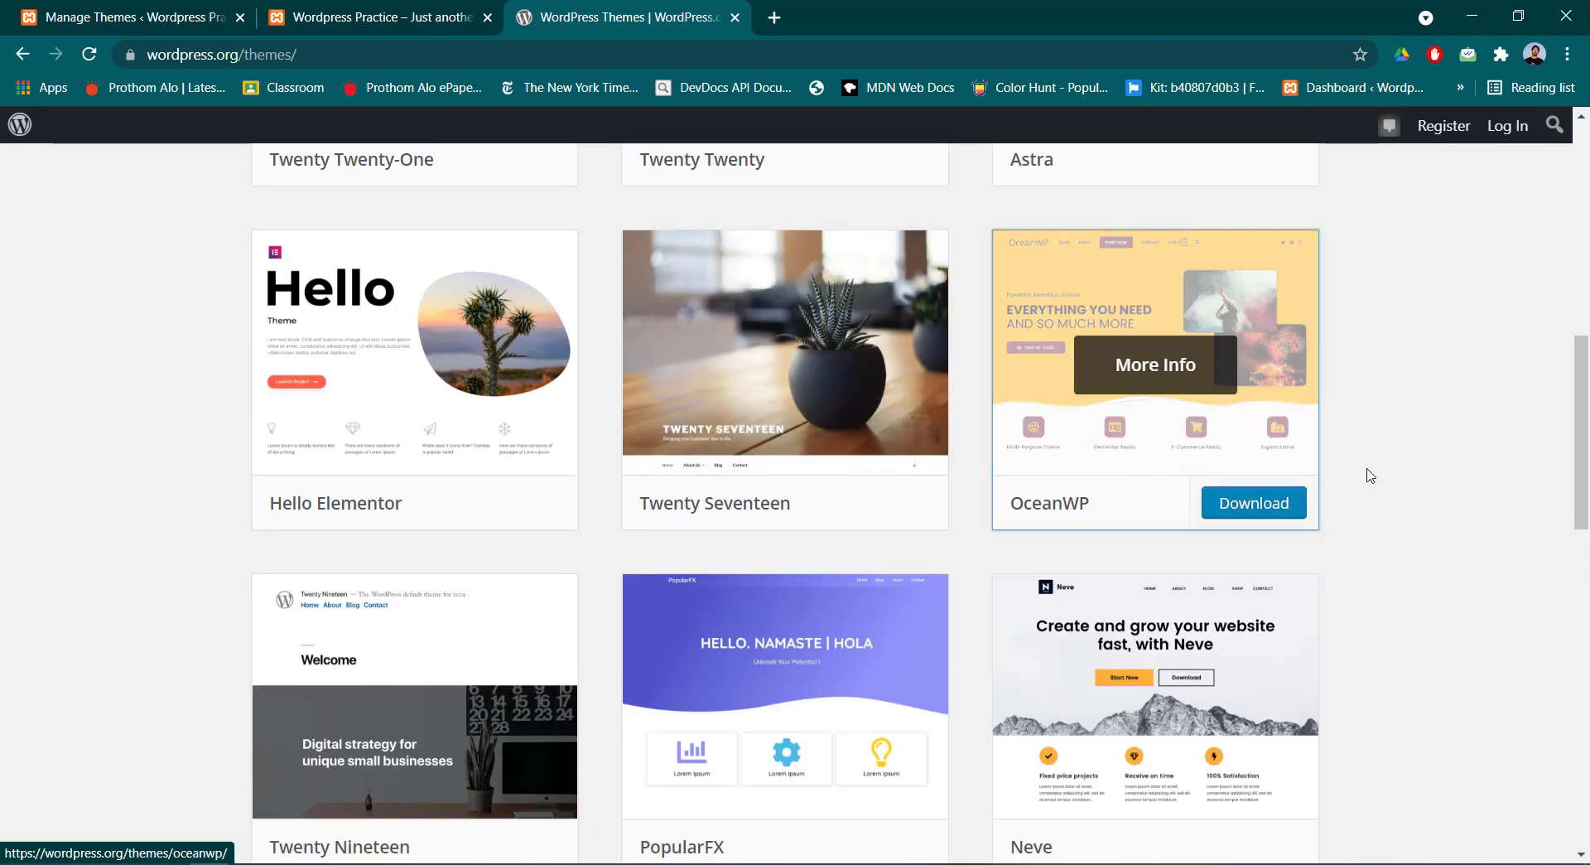
scroll(1193, 543, "down", 6)
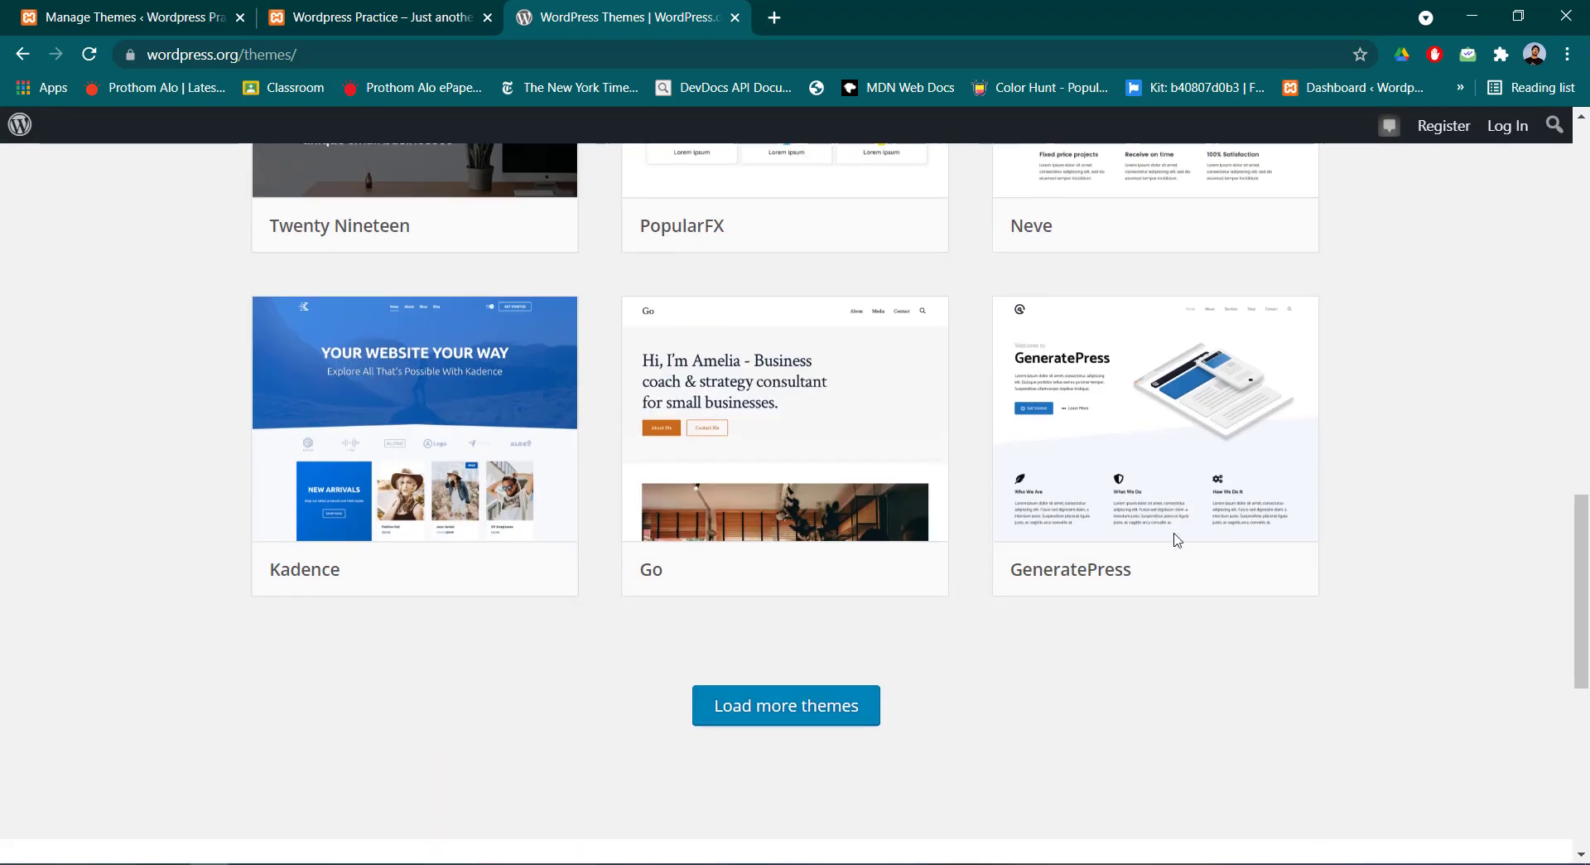
mouse_move(1158, 358)
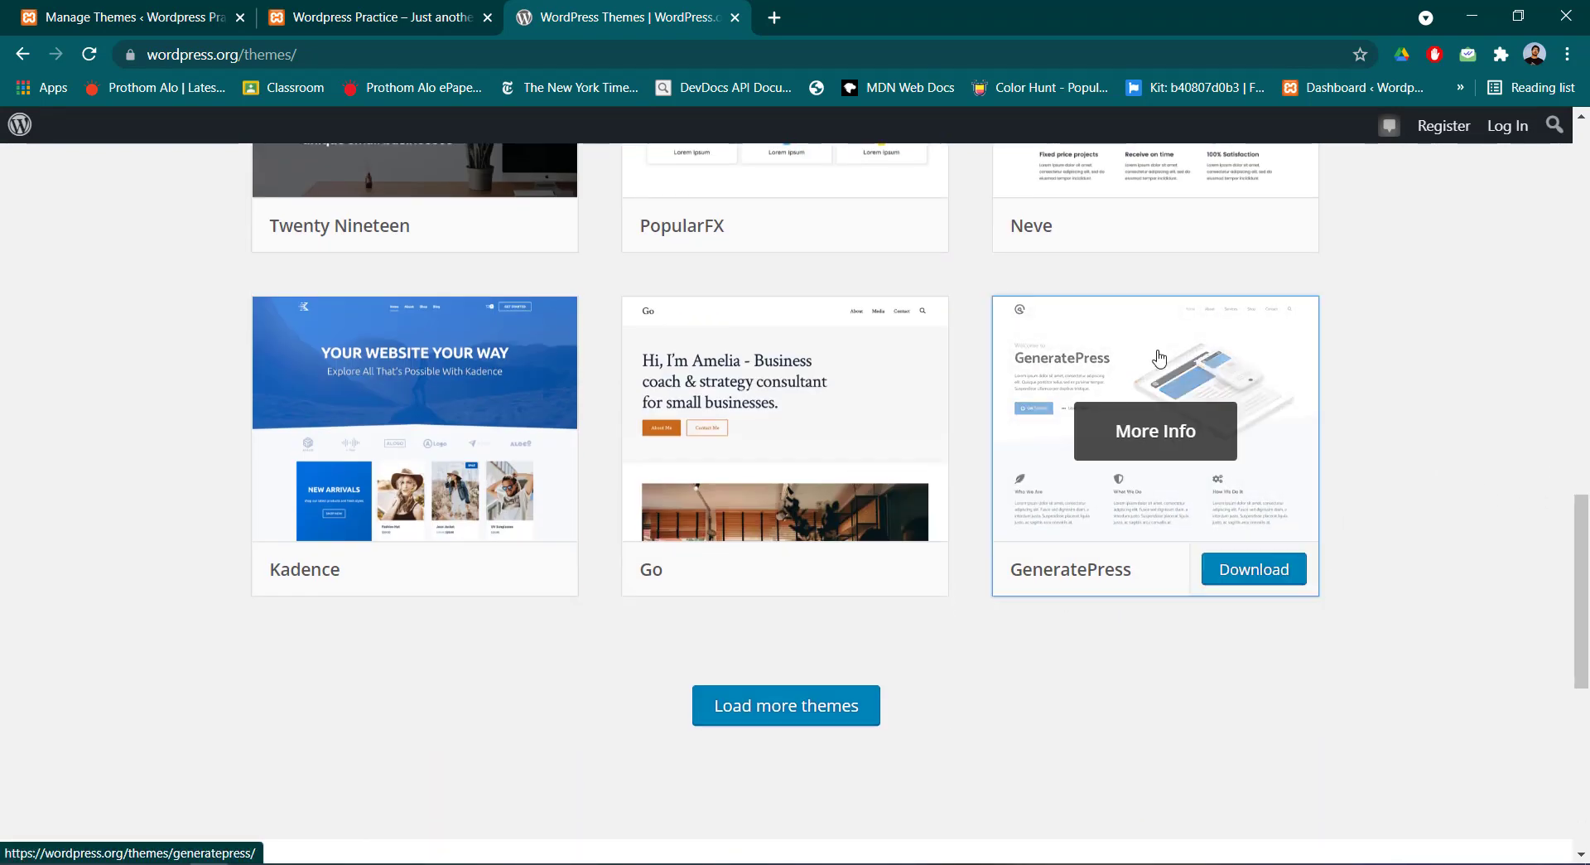
left_click(1247, 576)
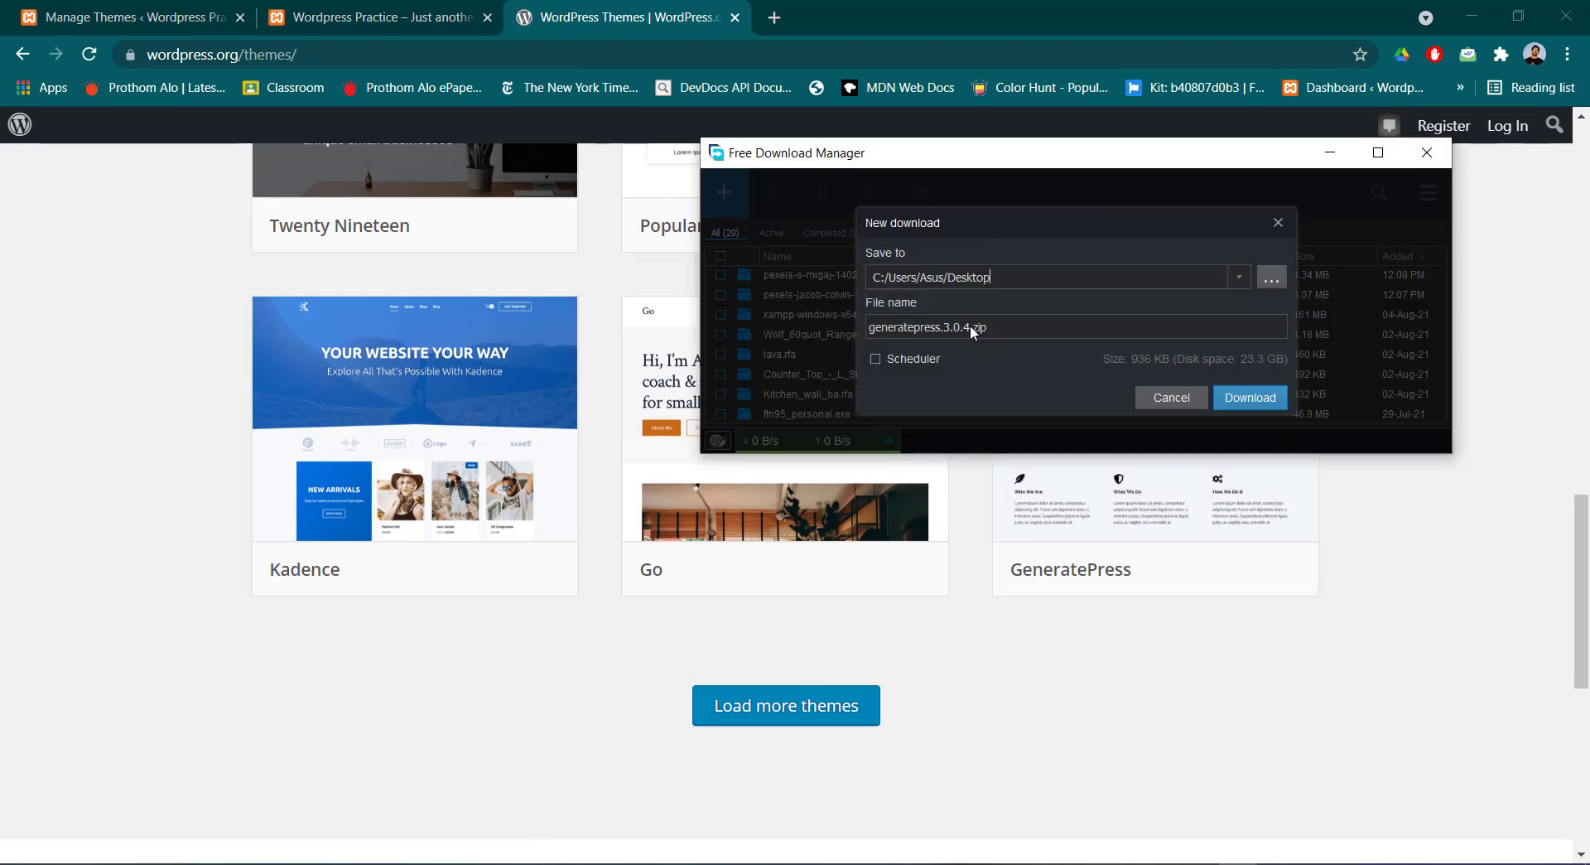
left_click(1242, 397)
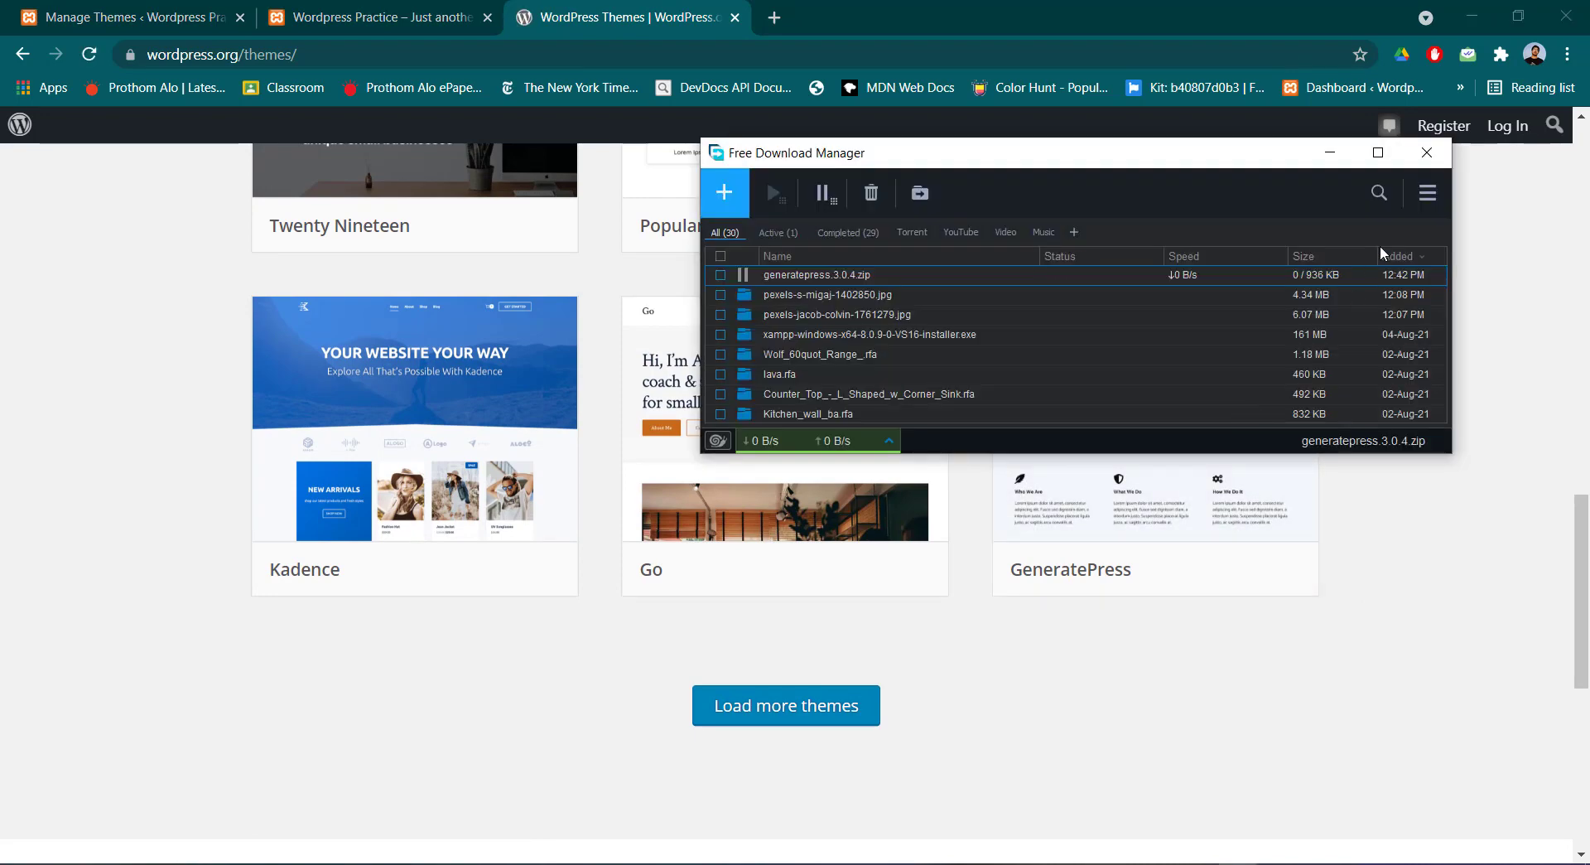
left_click(1427, 152)
Switch to the desktop and cut the generatepress.3.0.4 archive
left_click(1472, 16)
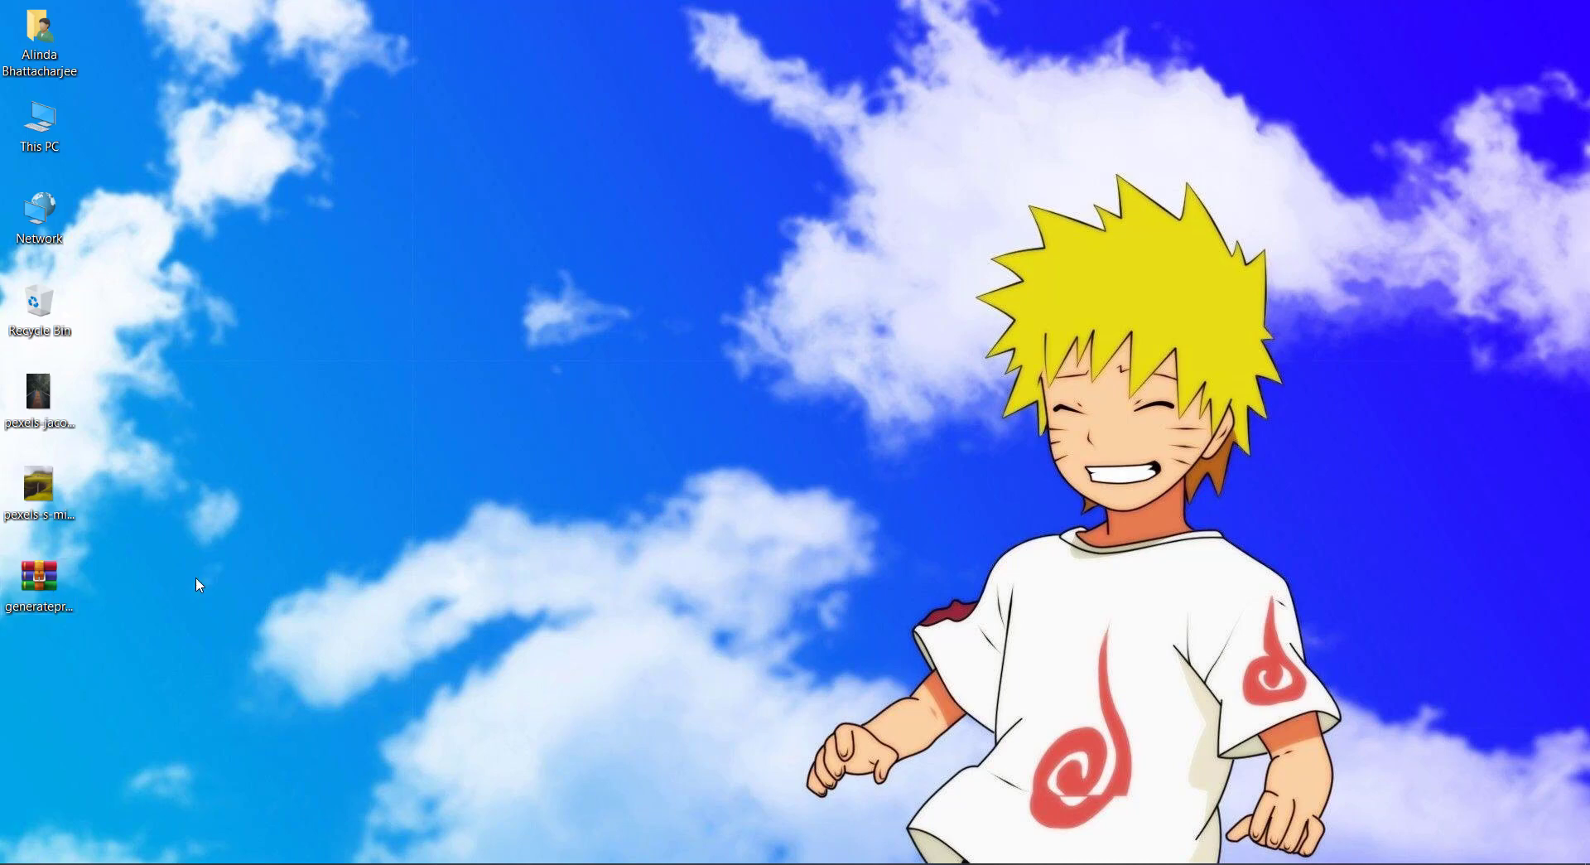
right_click(50, 586)
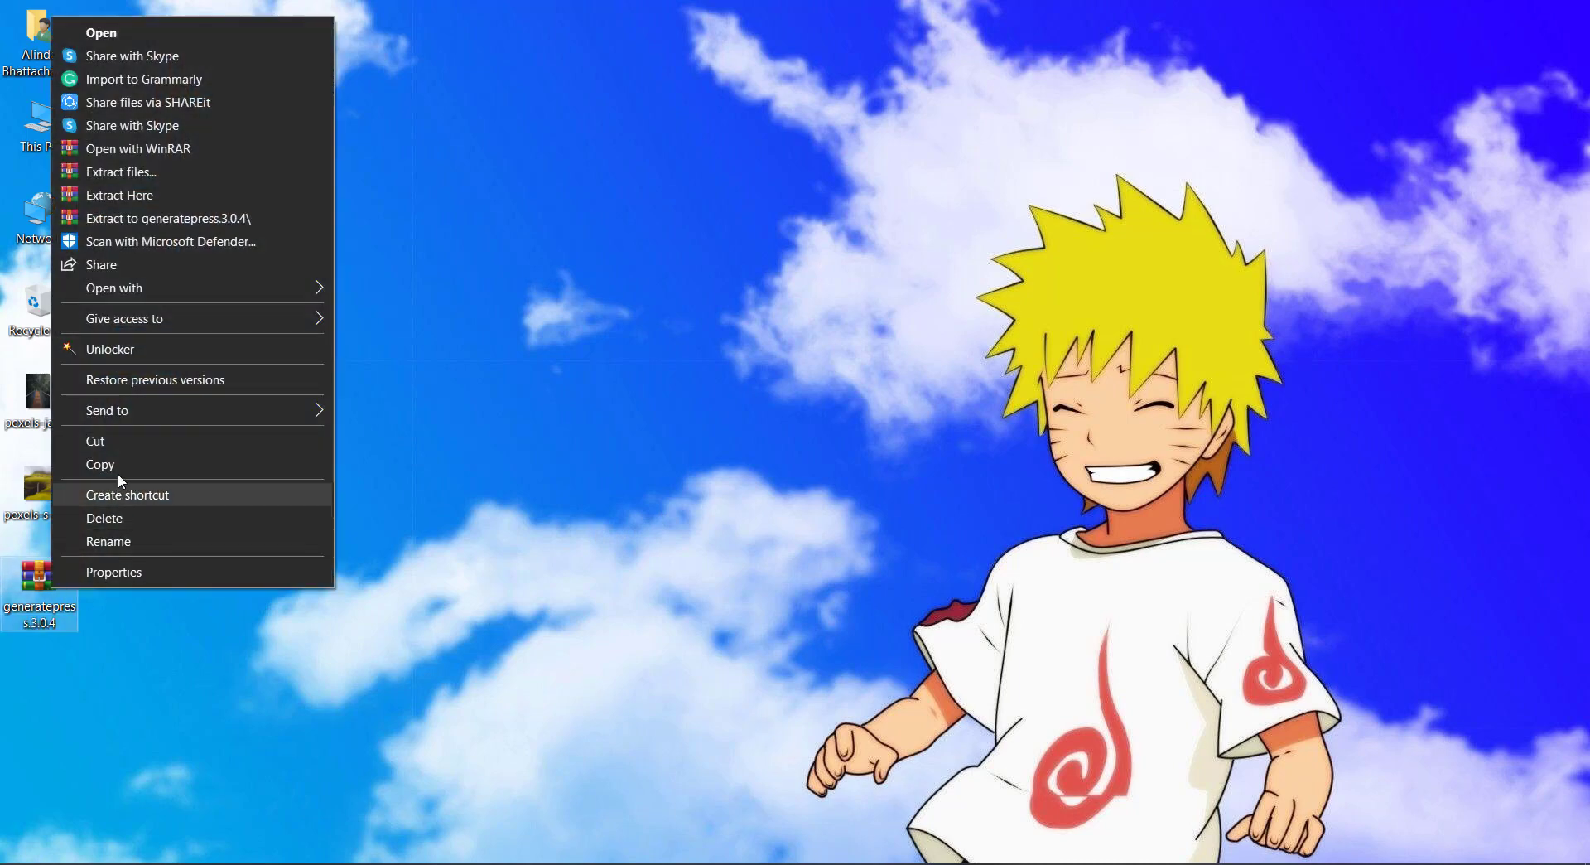
left_click(120, 442)
left_click(301, 475)
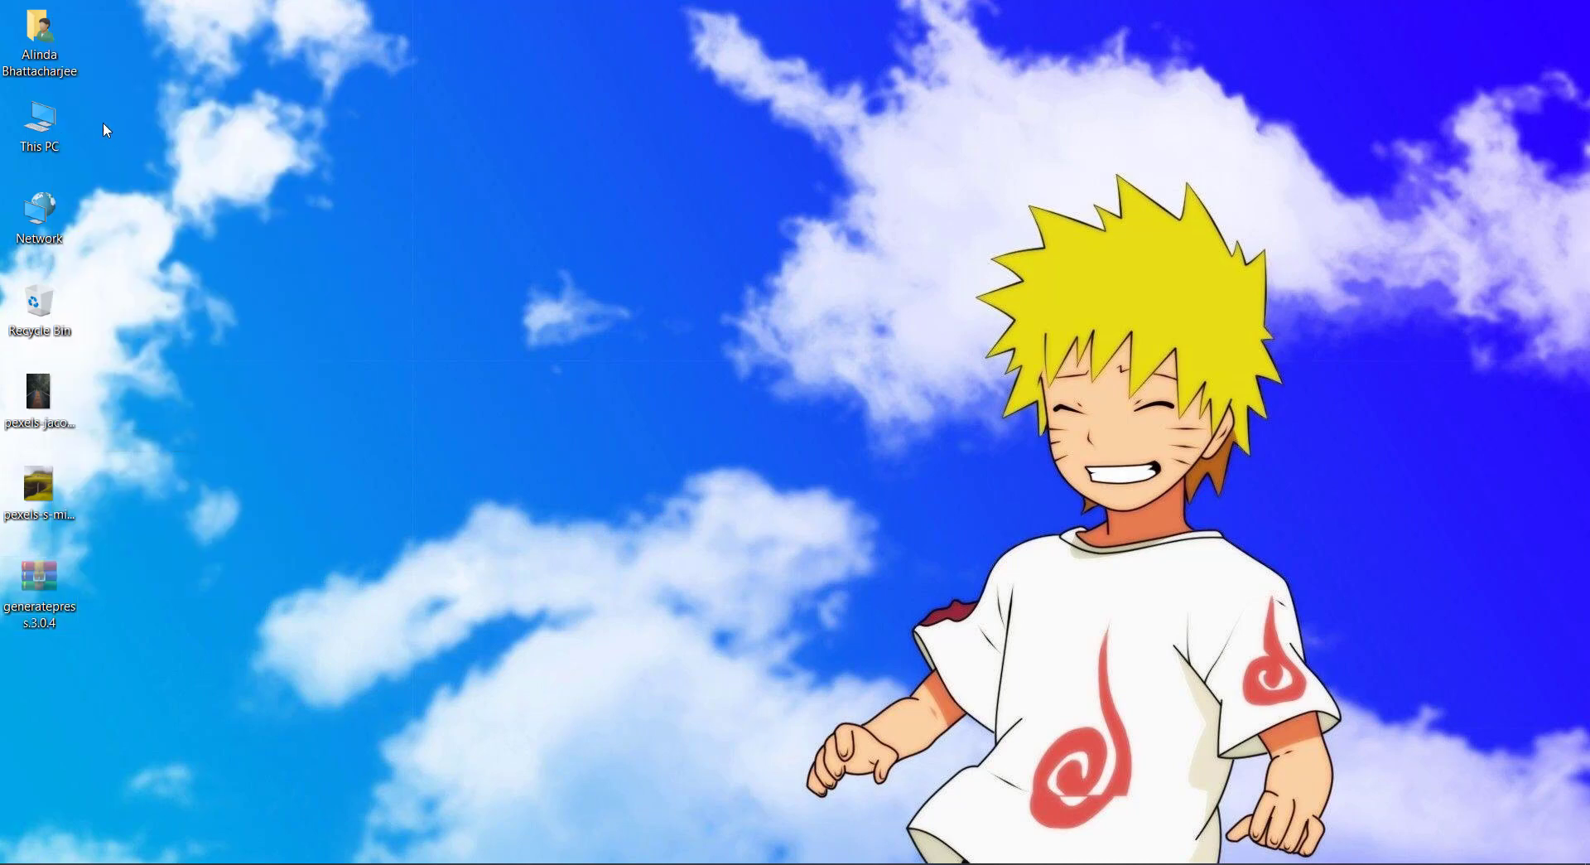
Open the htdocs folder inside the Xampp folder on drive D in File Explorer
double_click(29, 124)
left_click(633, 302)
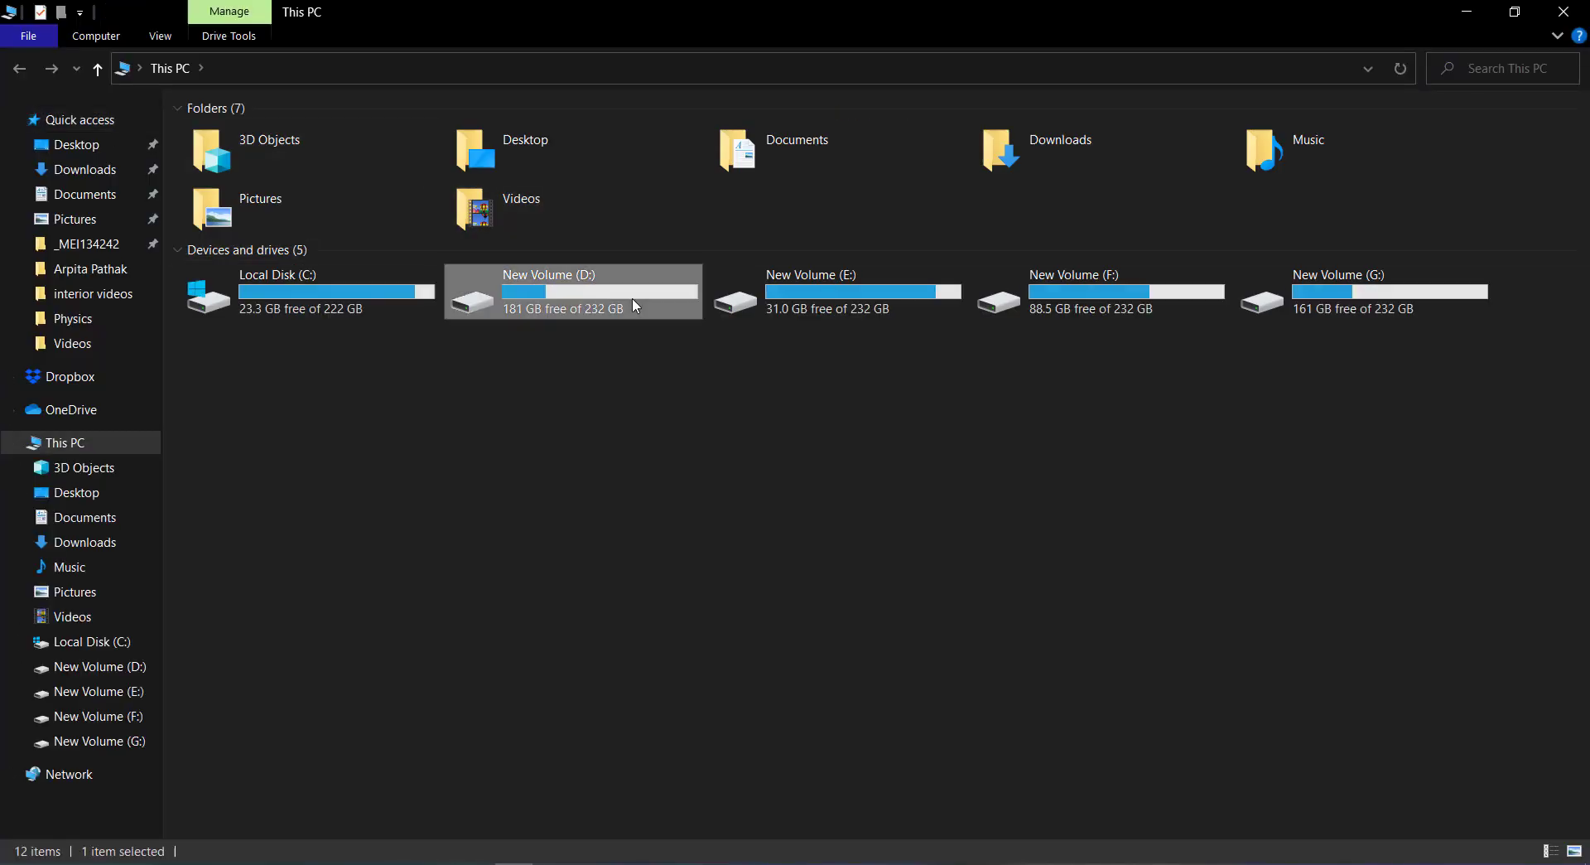
double_click(633, 298)
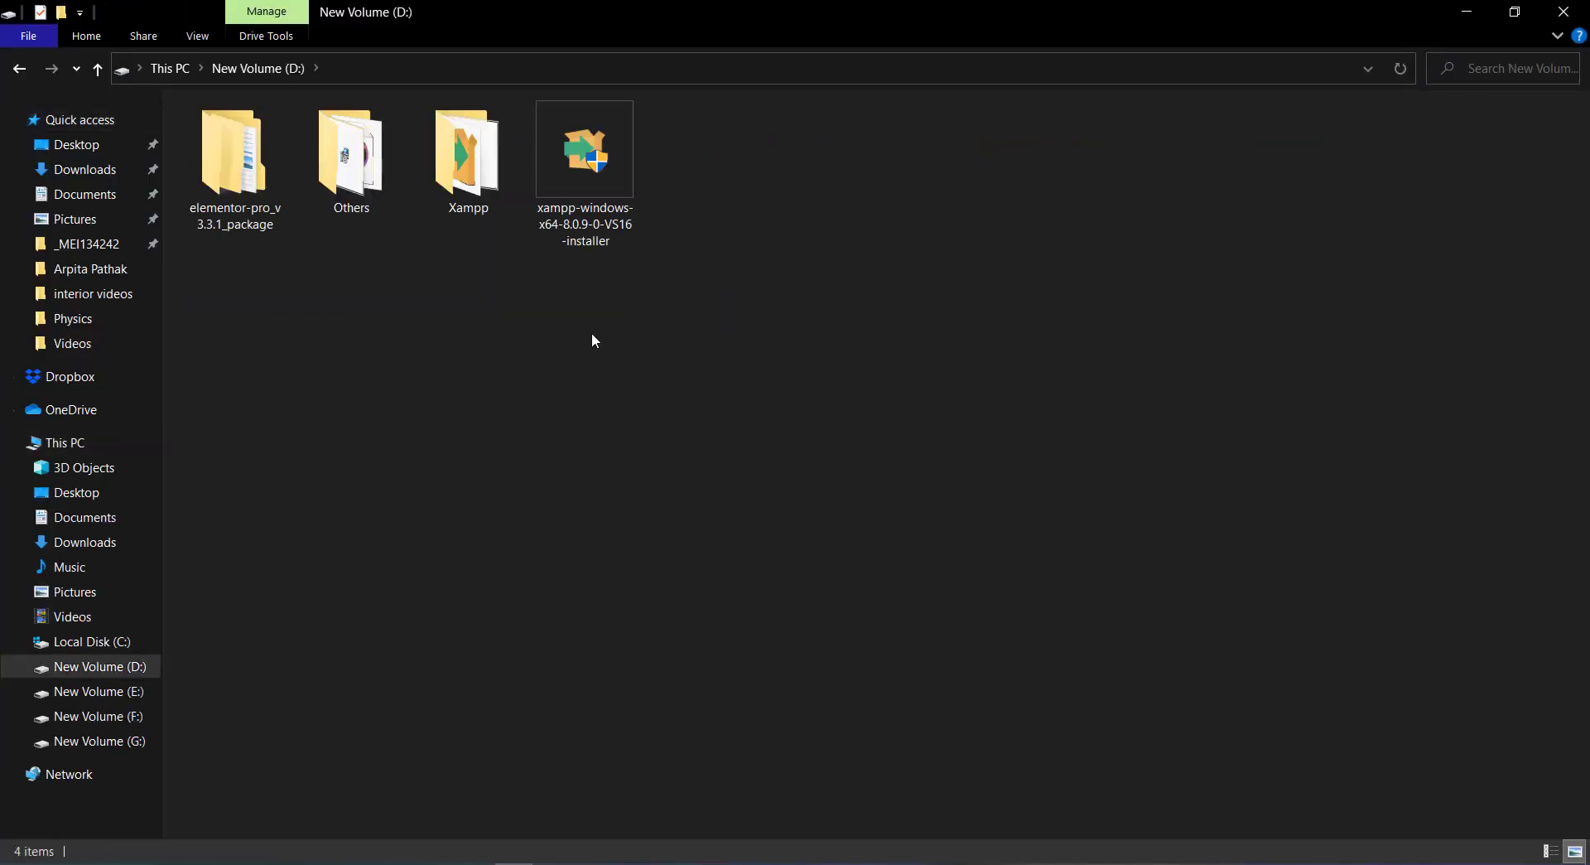
double_click(443, 204)
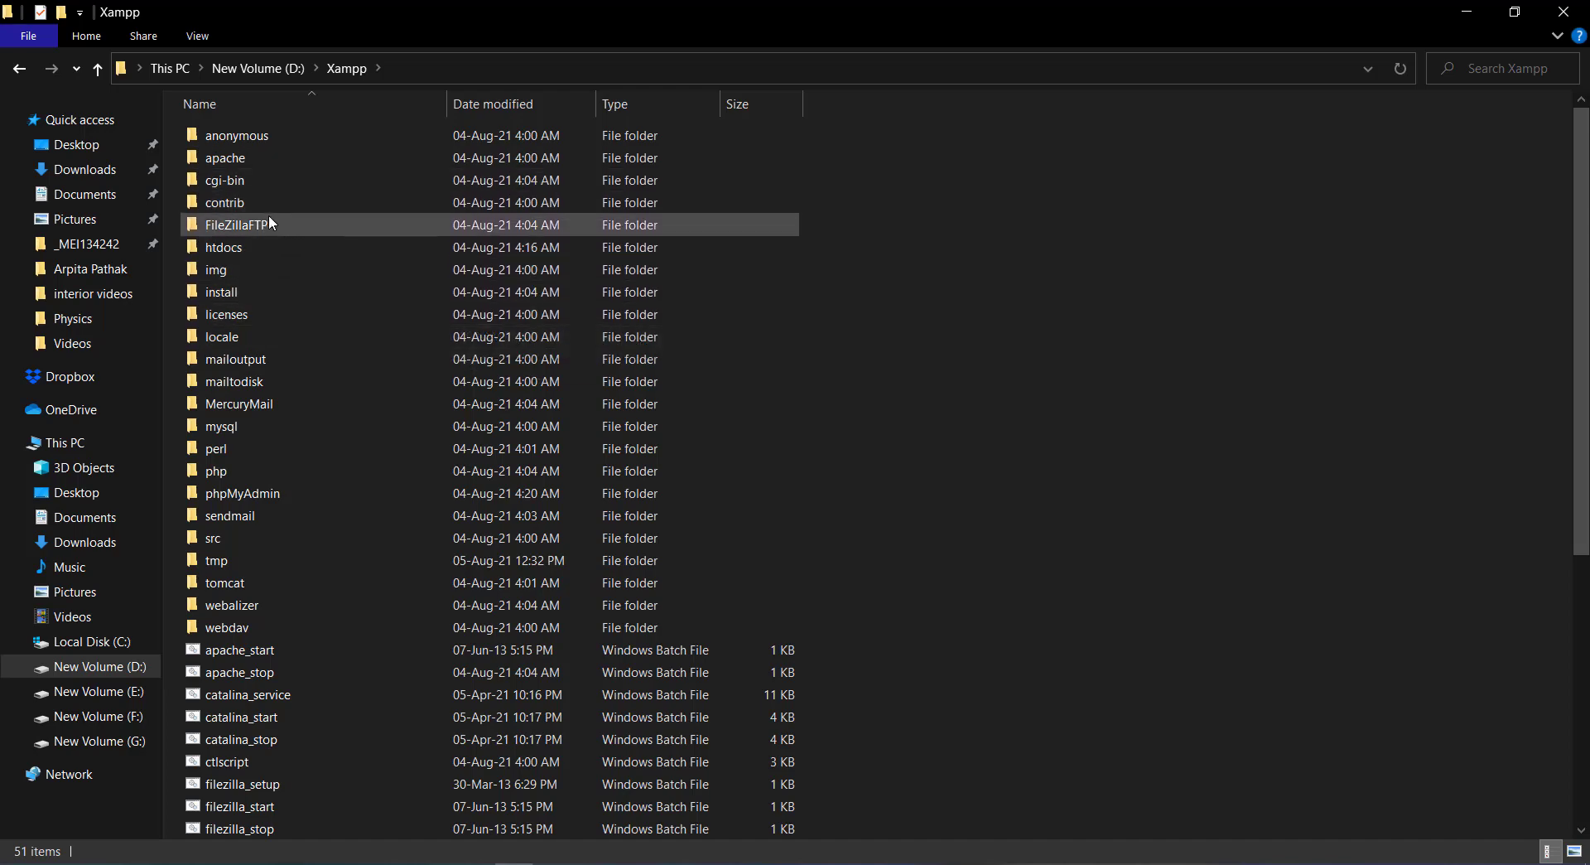
double_click(260, 247)
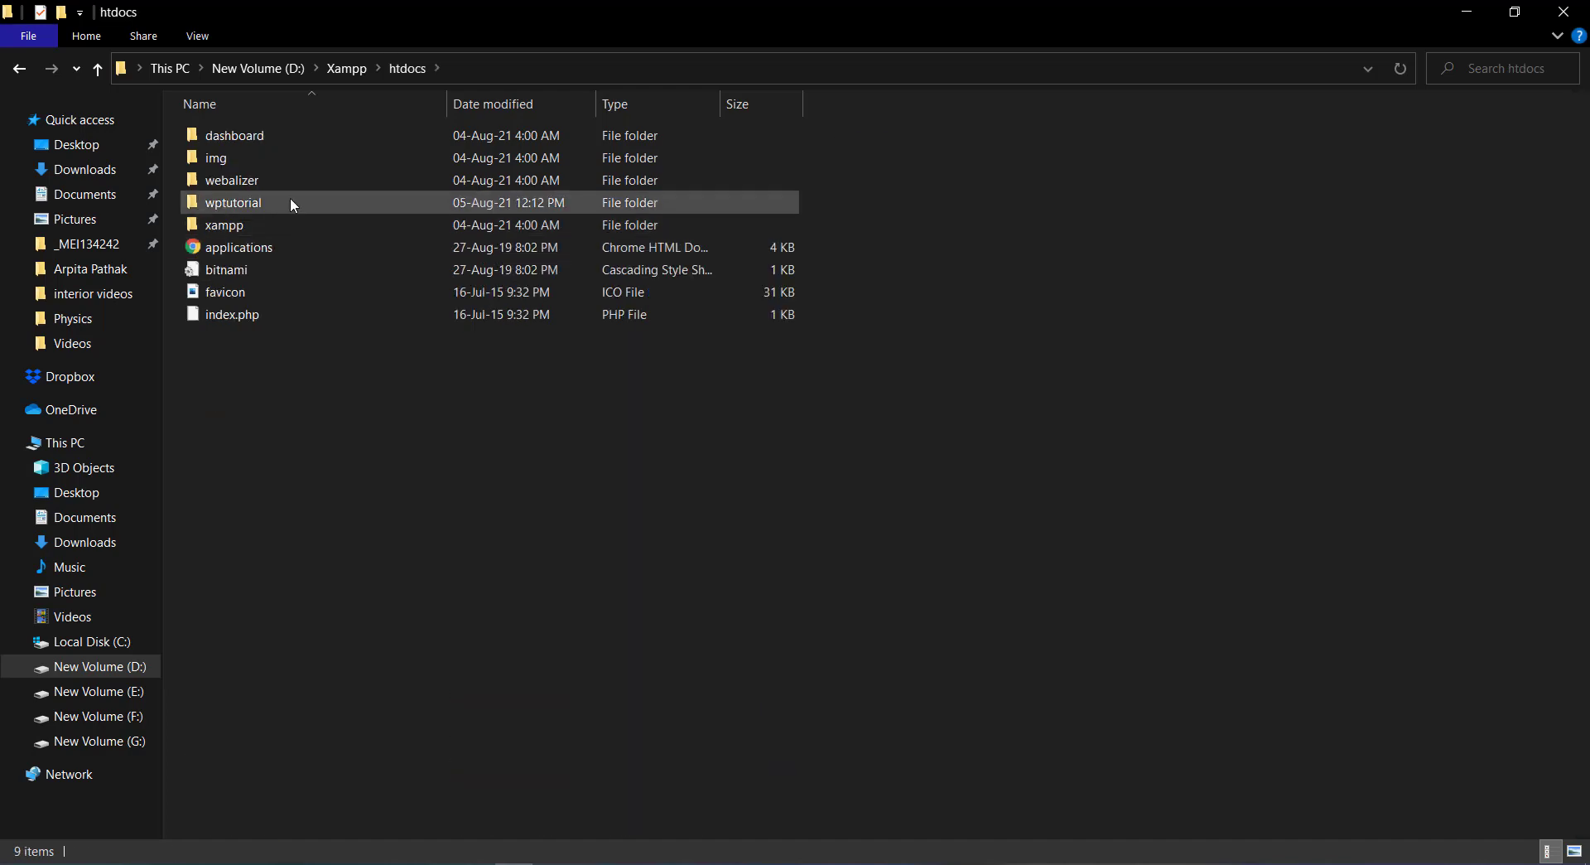
Switch to Chrome to check the local site's address and its Themes admin page, and return to the htdocs folder
key("alt+Tab")
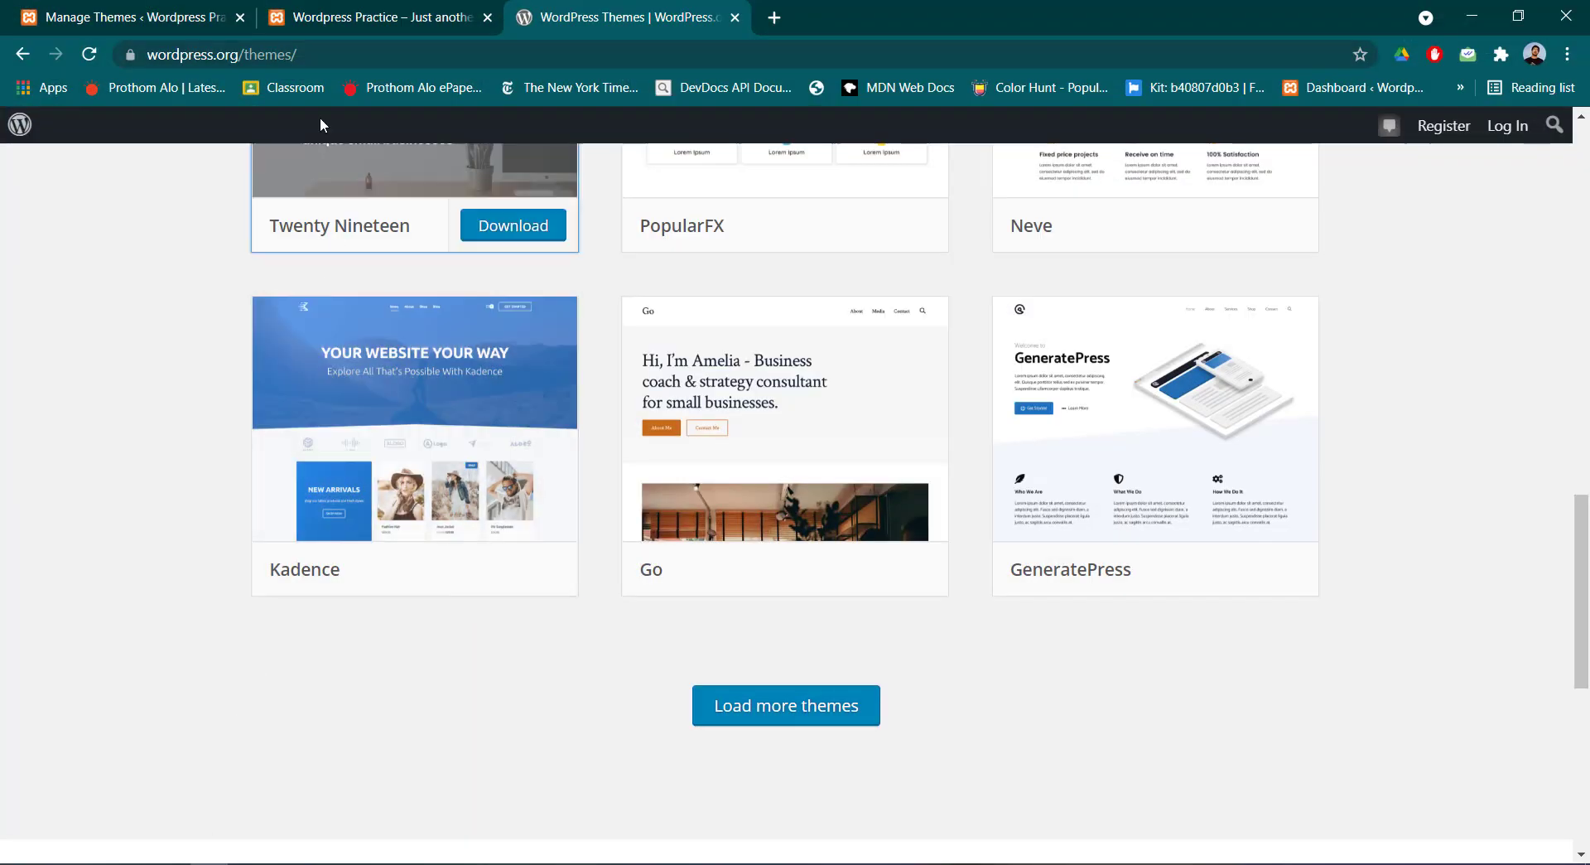
left_click(329, 23)
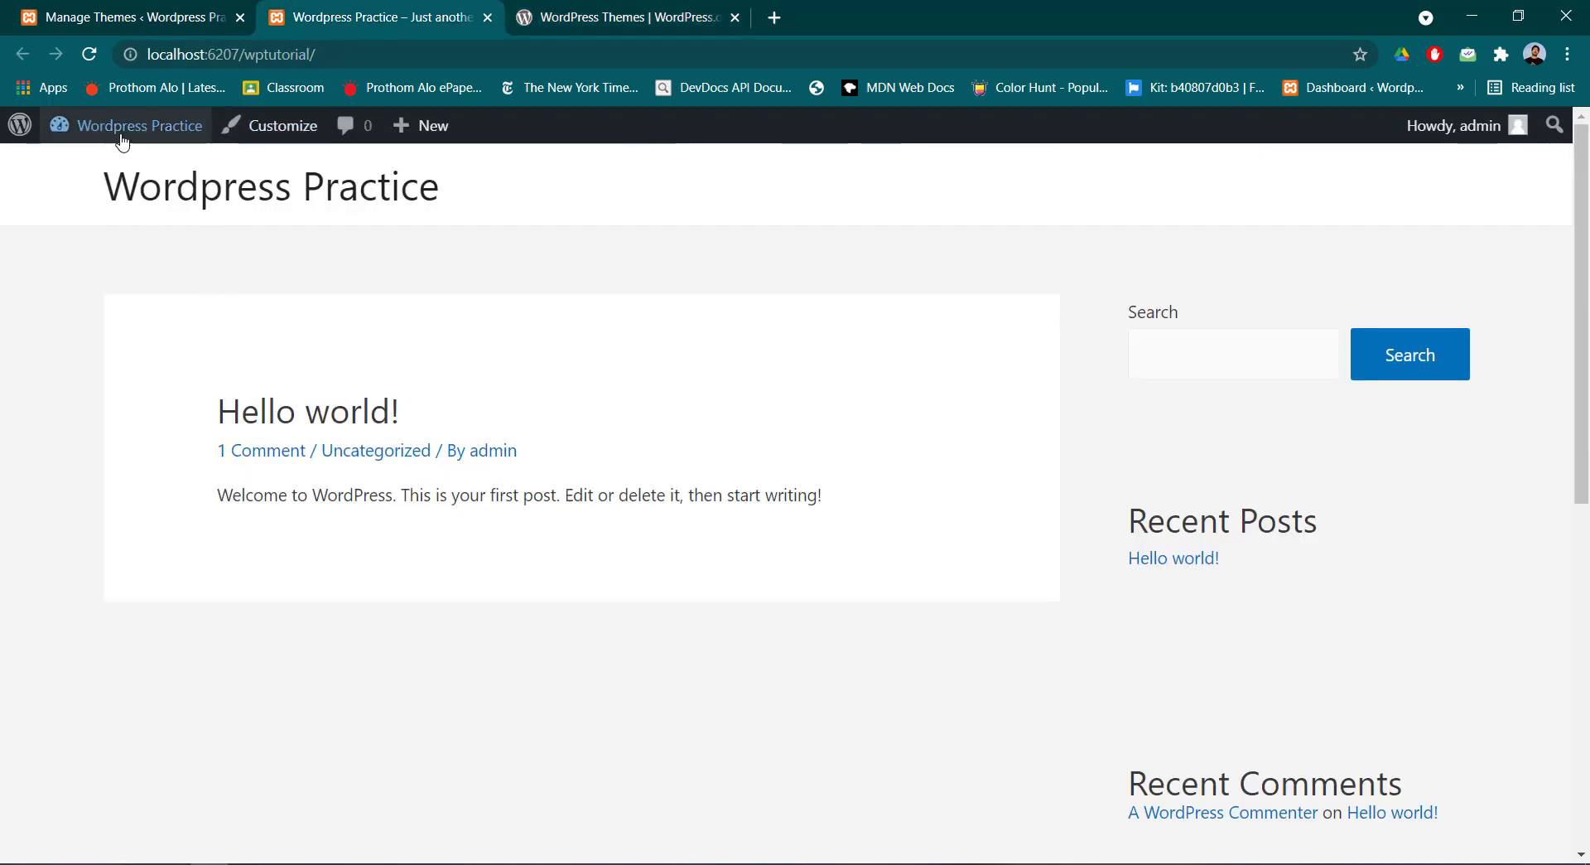
left_click(110, 10)
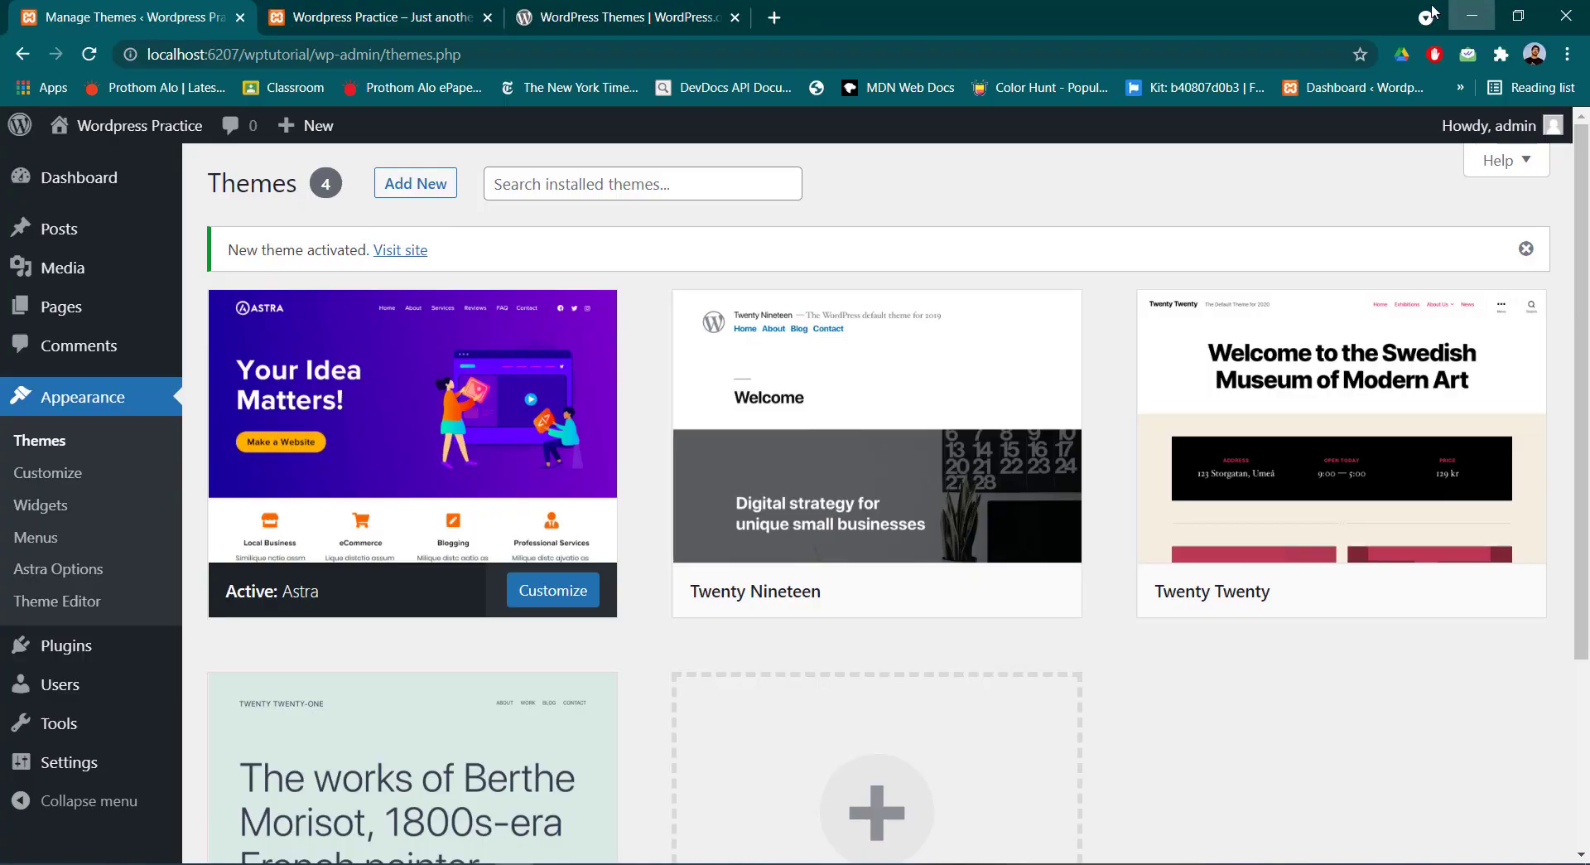
left_click(1471, 15)
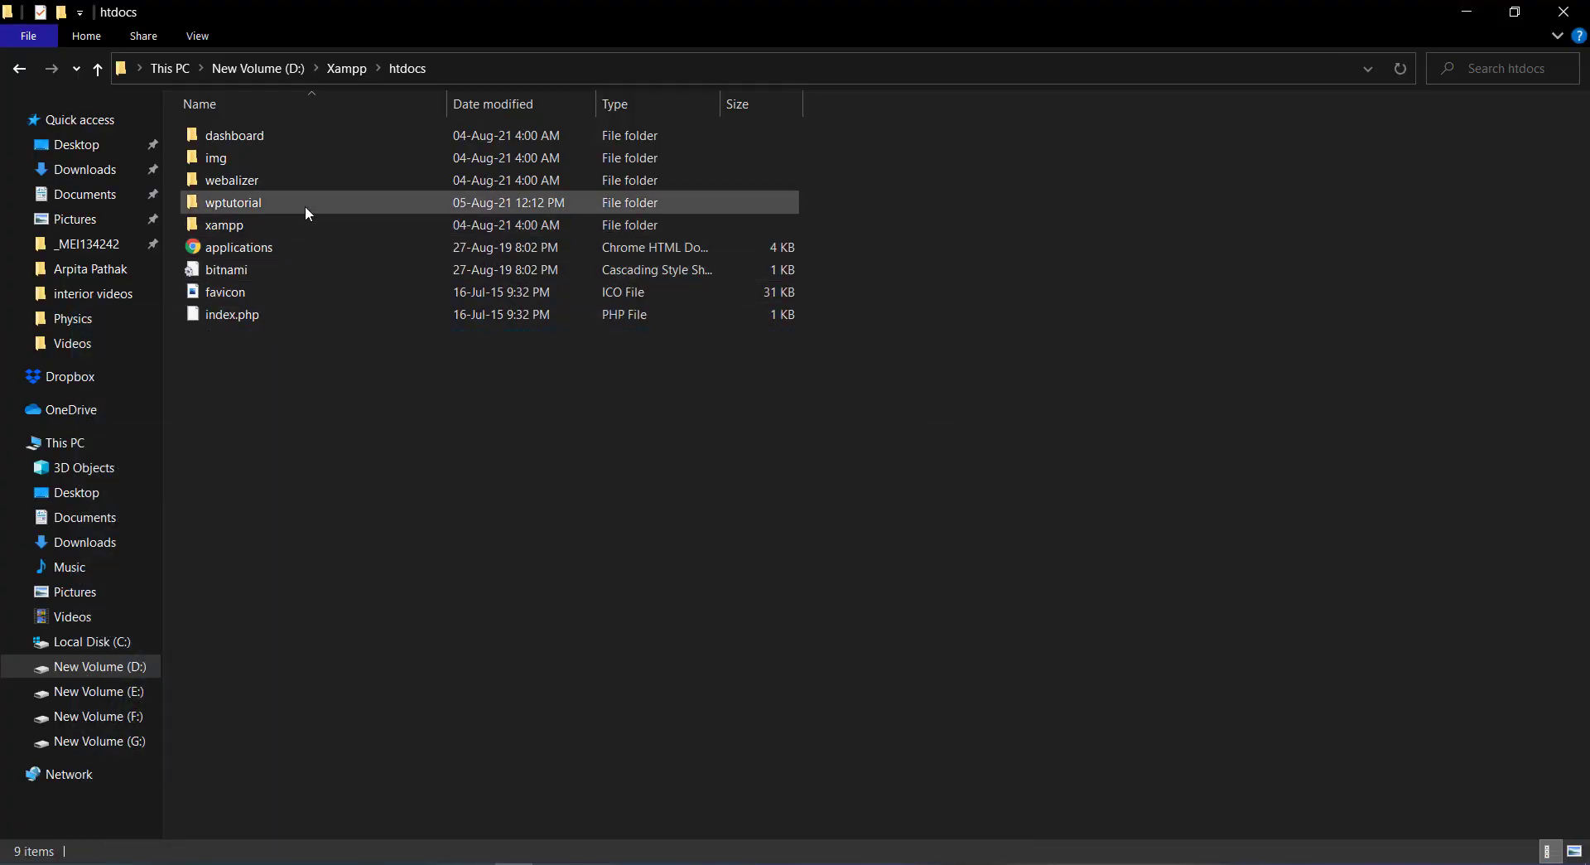
Paste the cut GeneratePress archive into the wptutorial site's wp-content\themes folder
mouse_move(304, 205)
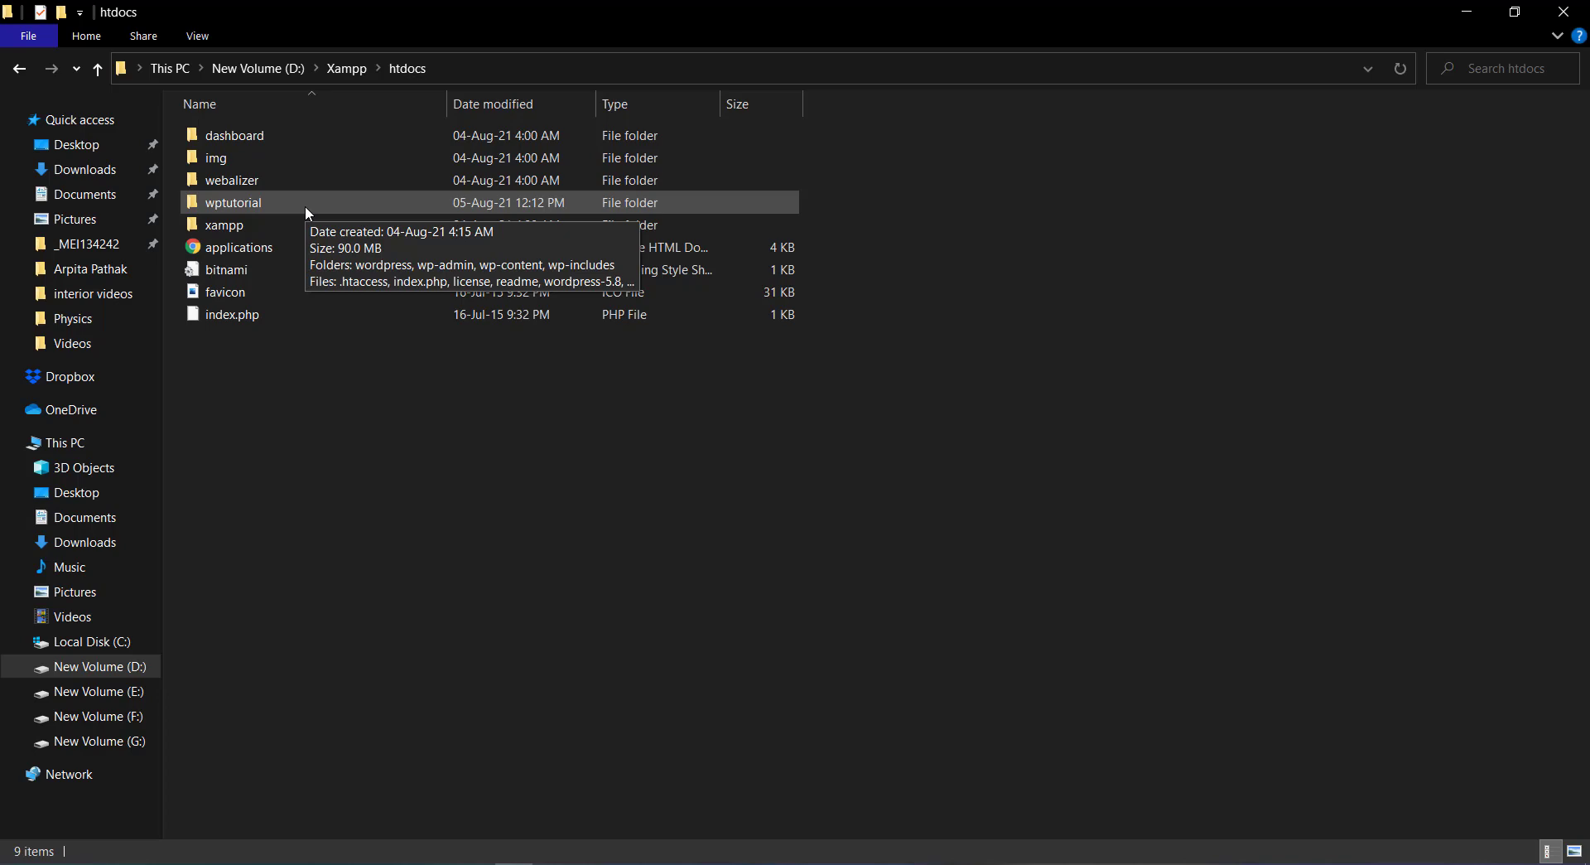
double_click(305, 205)
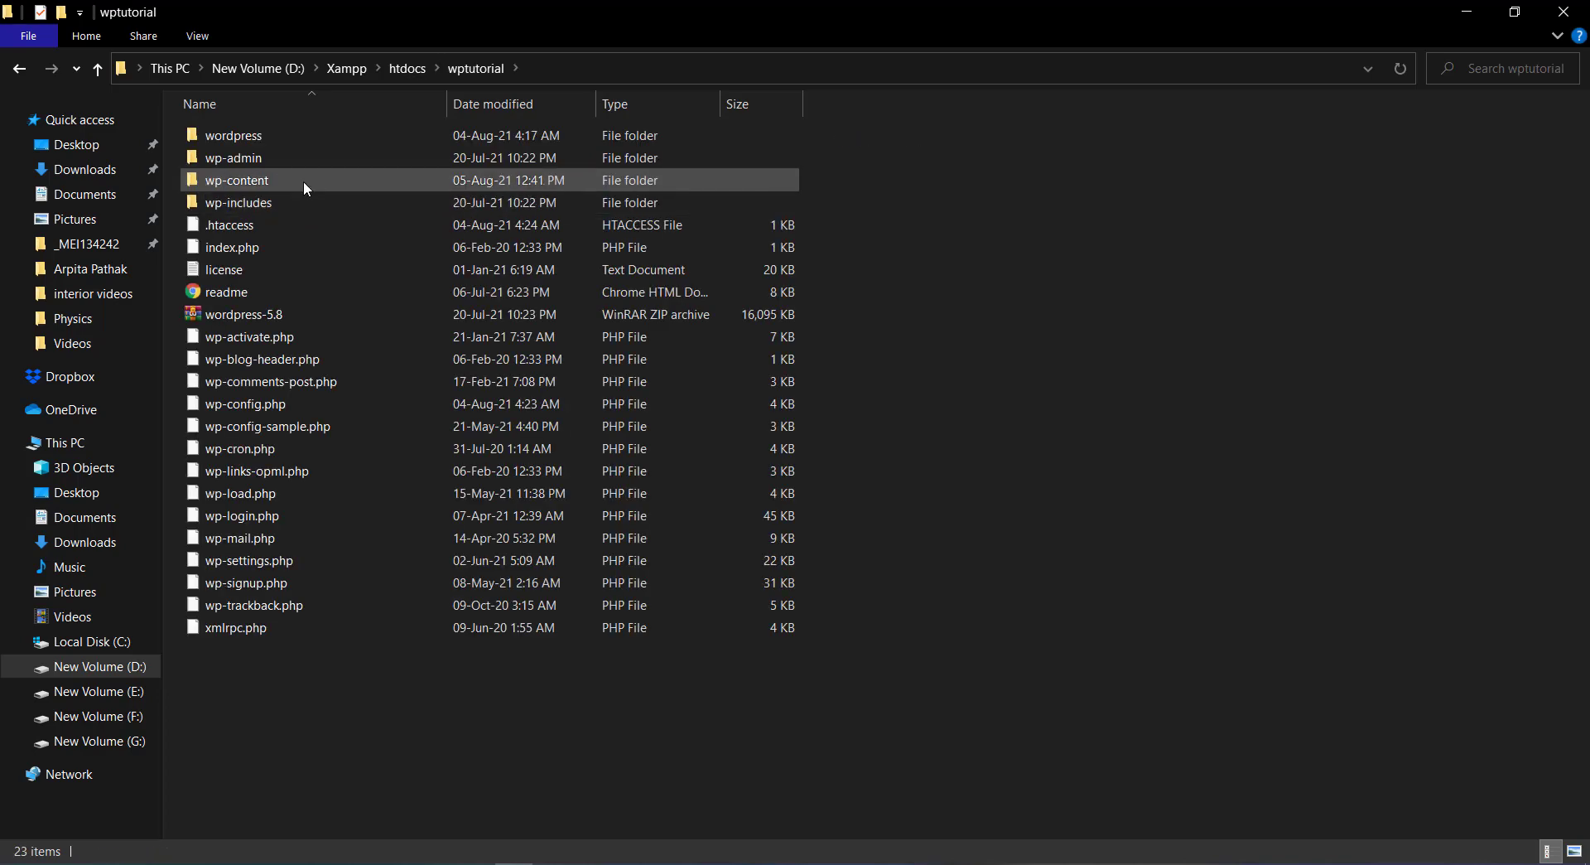
double_click(304, 180)
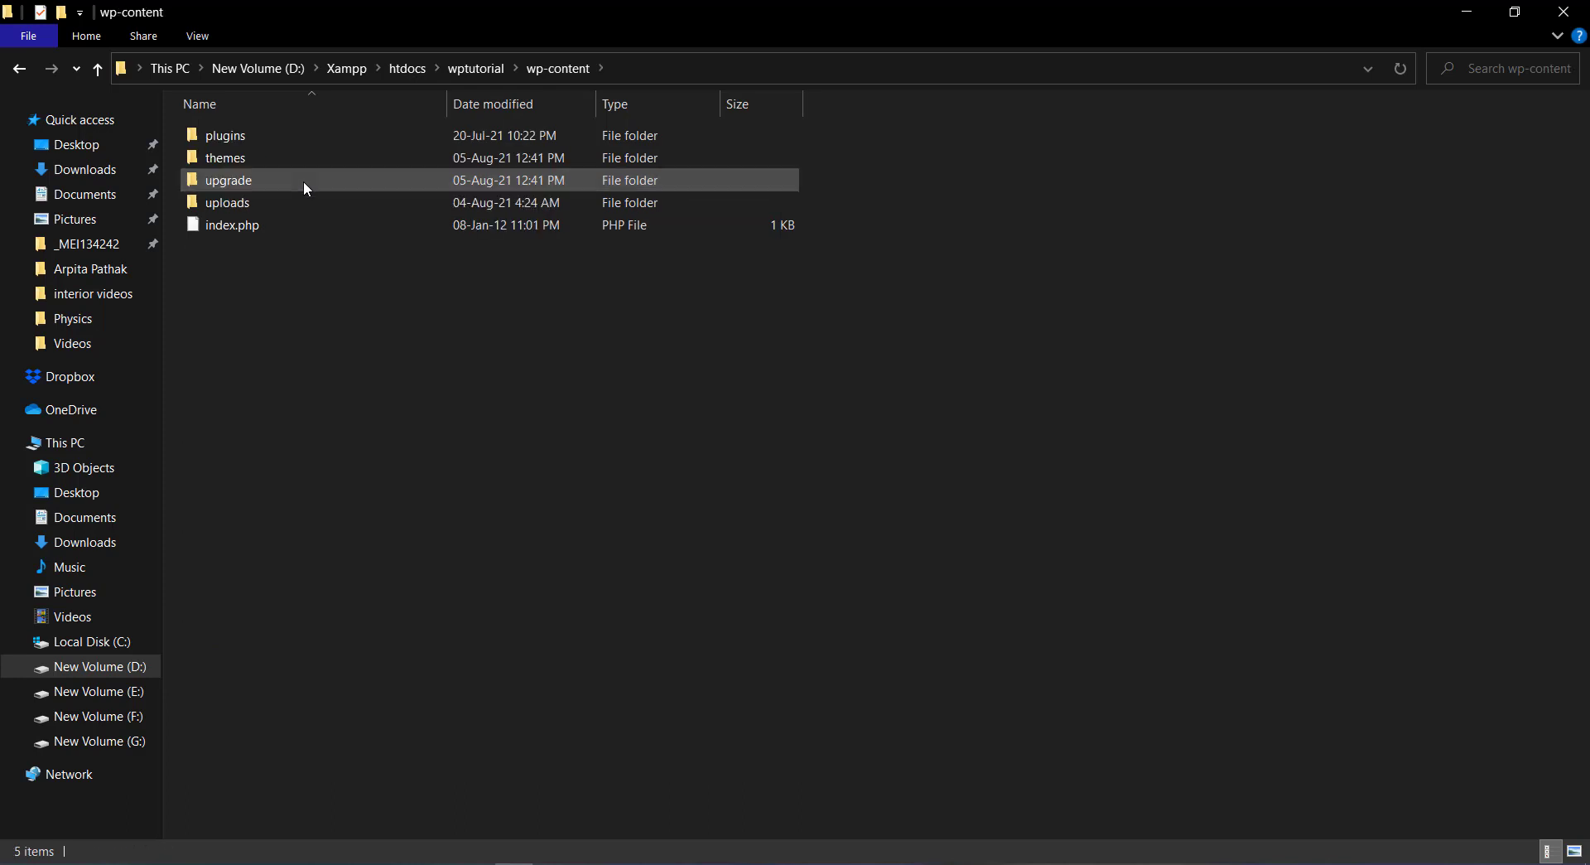
double_click(305, 158)
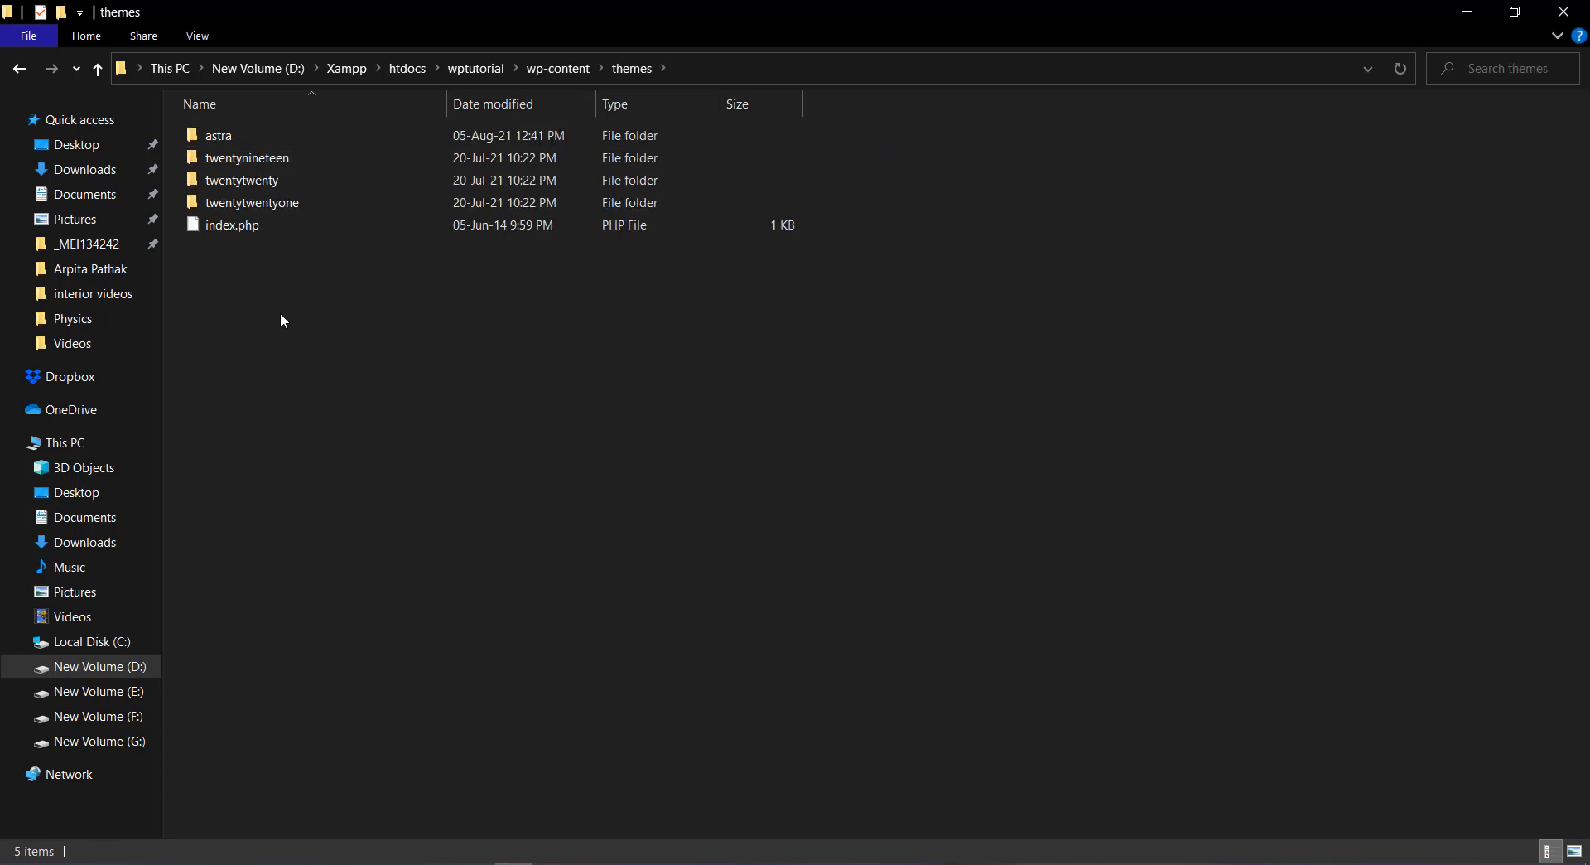
right_click(385, 363)
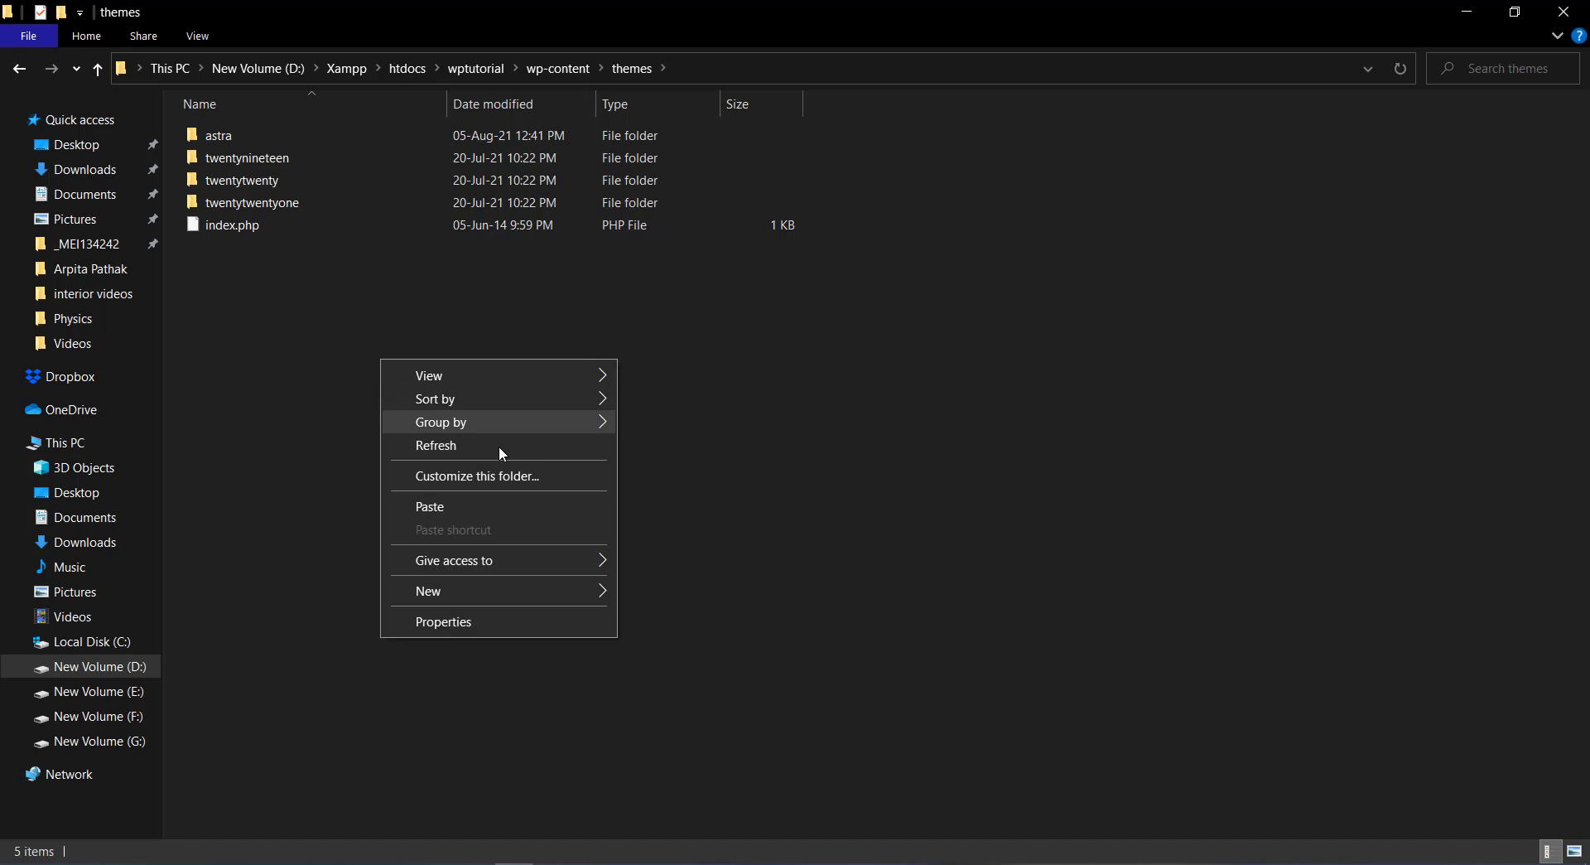
left_click(483, 507)
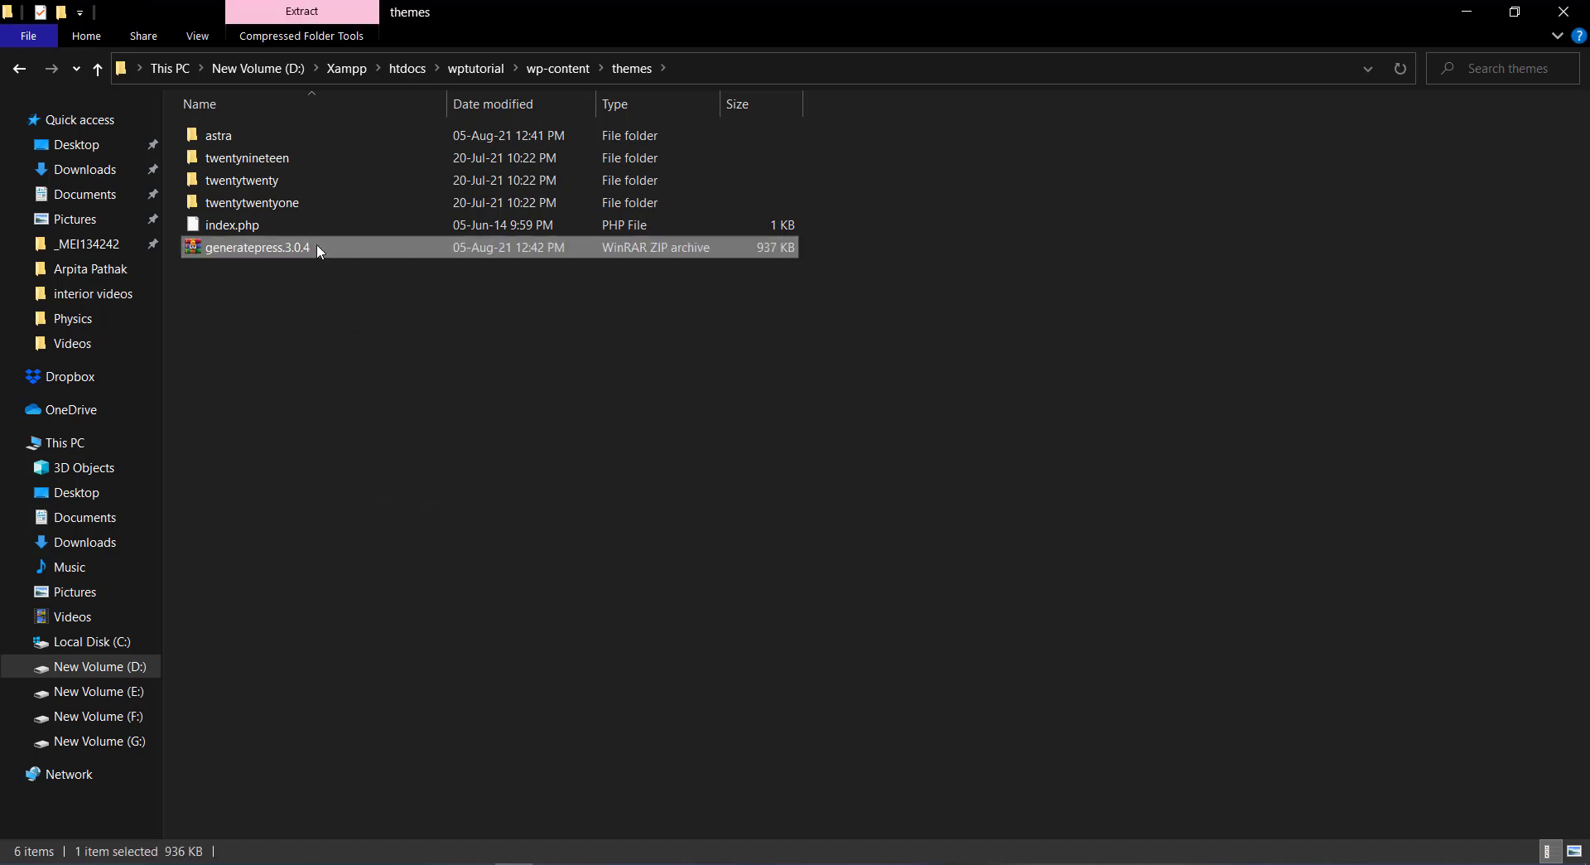
Extract the generatepress.3.0.4 archive into its own folder of the same name inside the themes folder
right_click(316, 244)
left_click(472, 447)
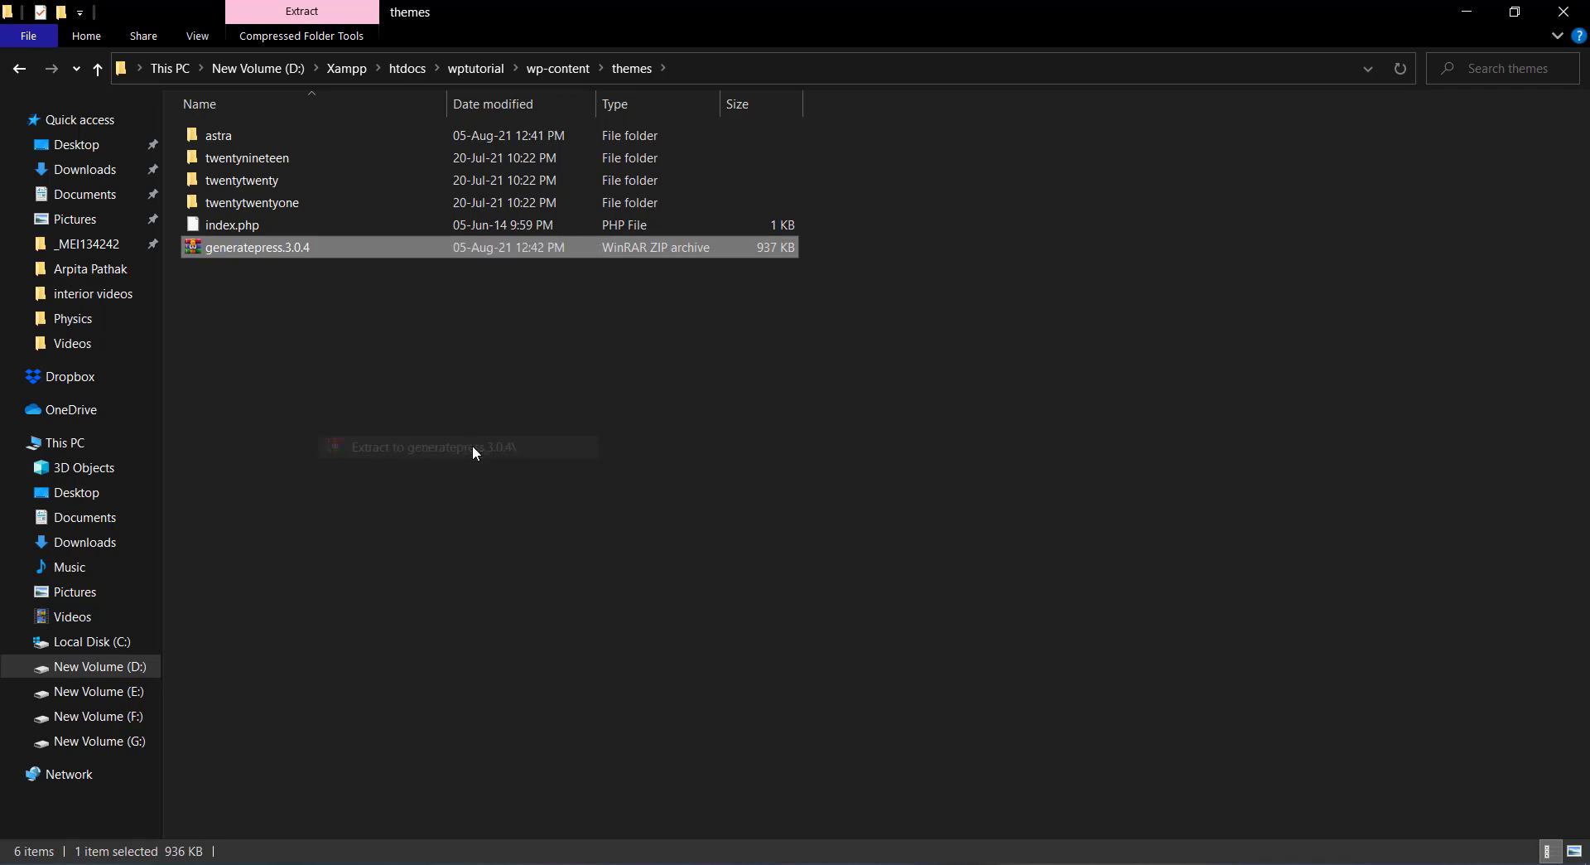
left_click(463, 492)
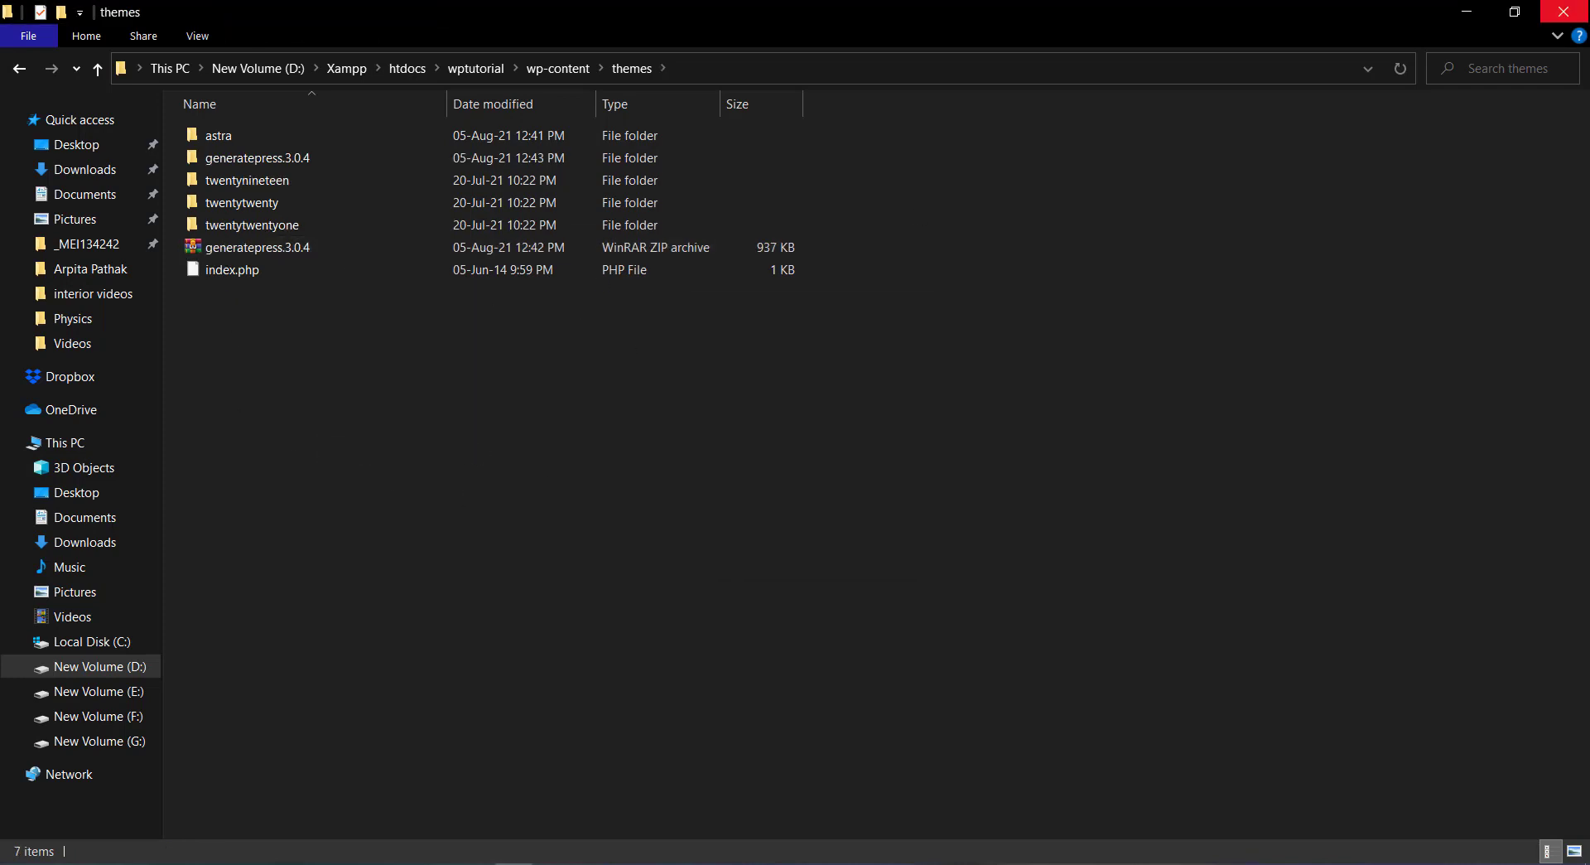
Close File Explorer, switch to Chrome and reload the Themes admin page to check the installed themes
left_click(1564, 12)
left_click(210, 862)
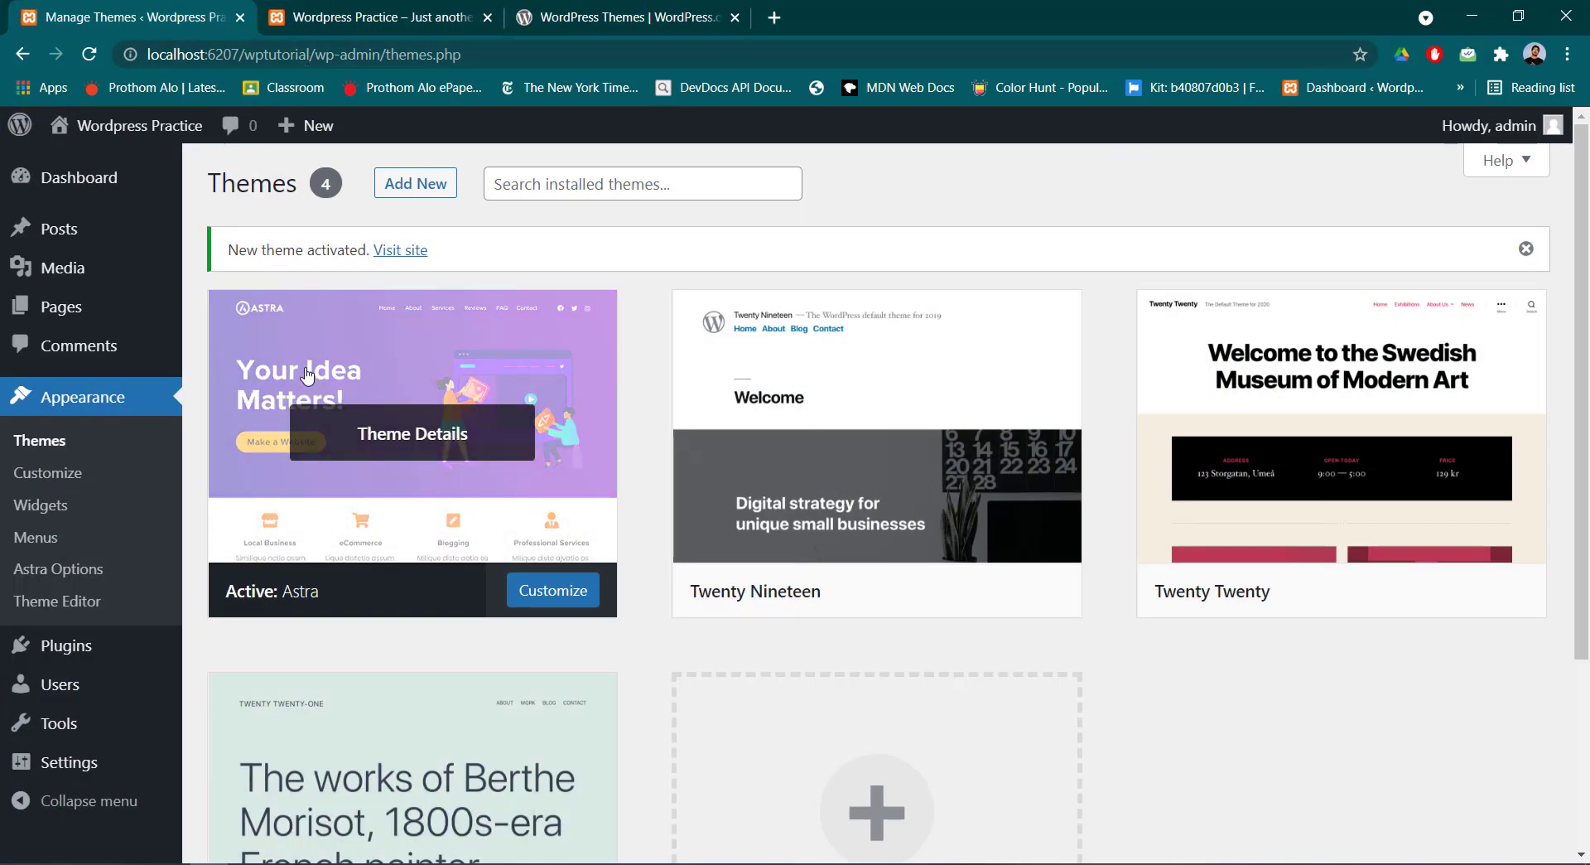
left_click(90, 54)
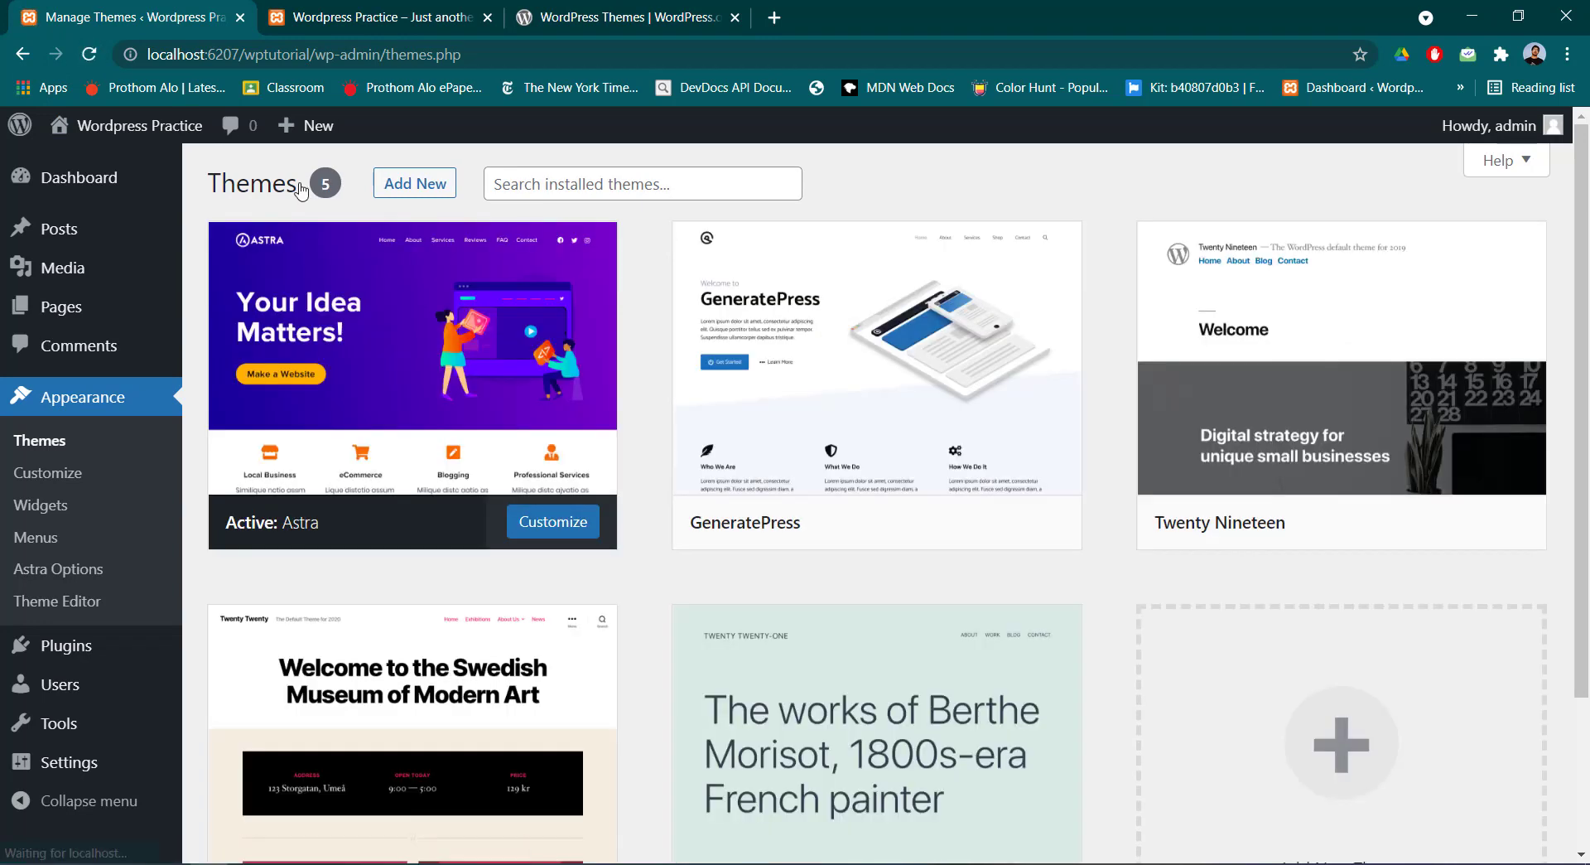
scroll(679, 386, "down", 4)
scroll(1114, 402, "up", 3)
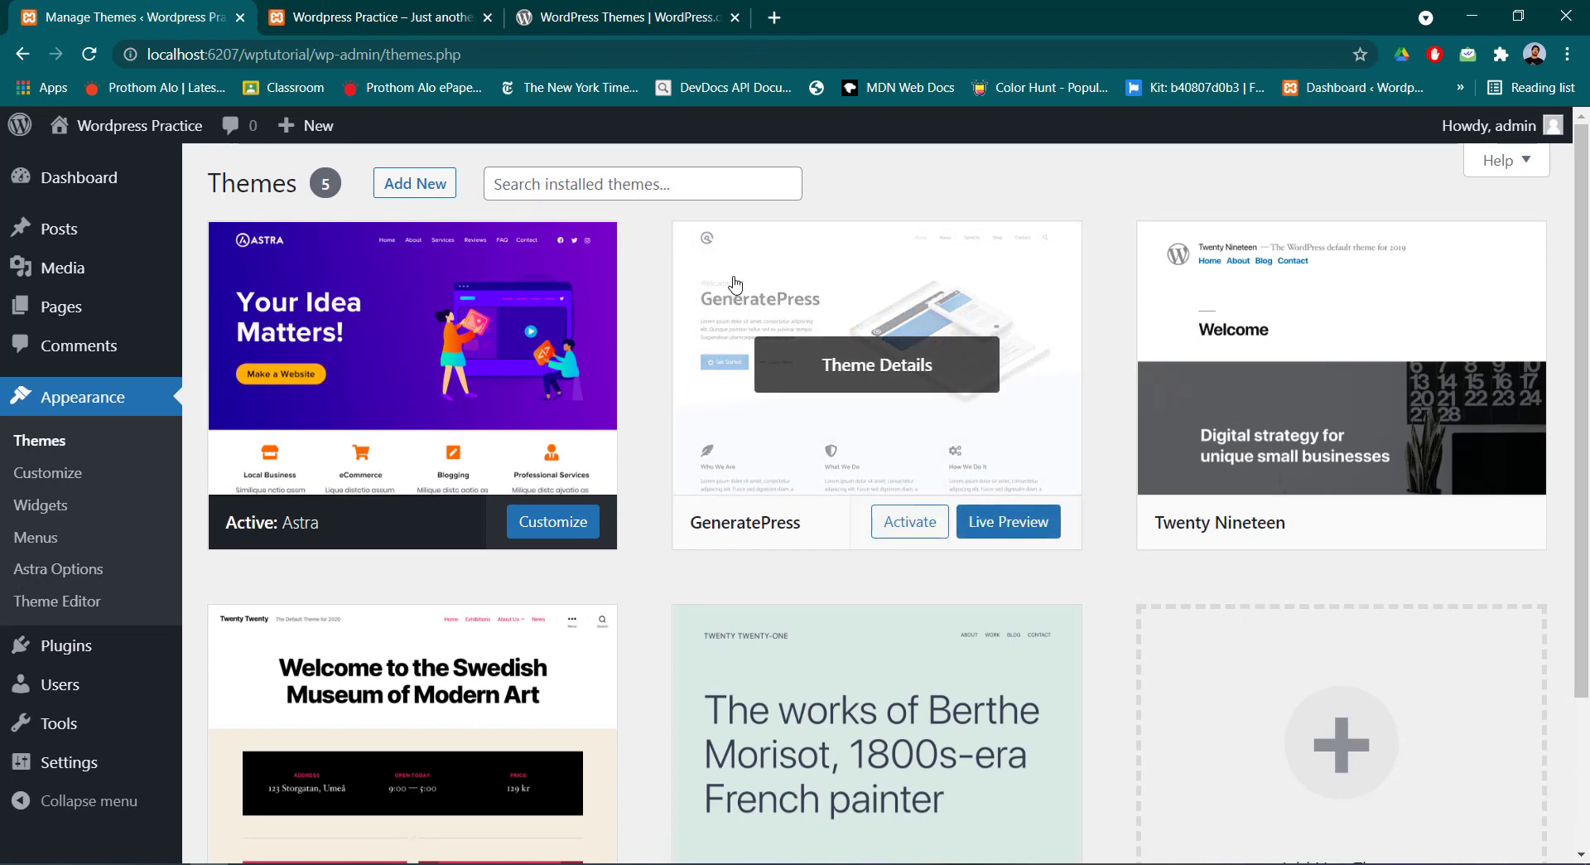
Activate the GeneratePress theme and reload the local site's front page to view it
left_click(882, 528)
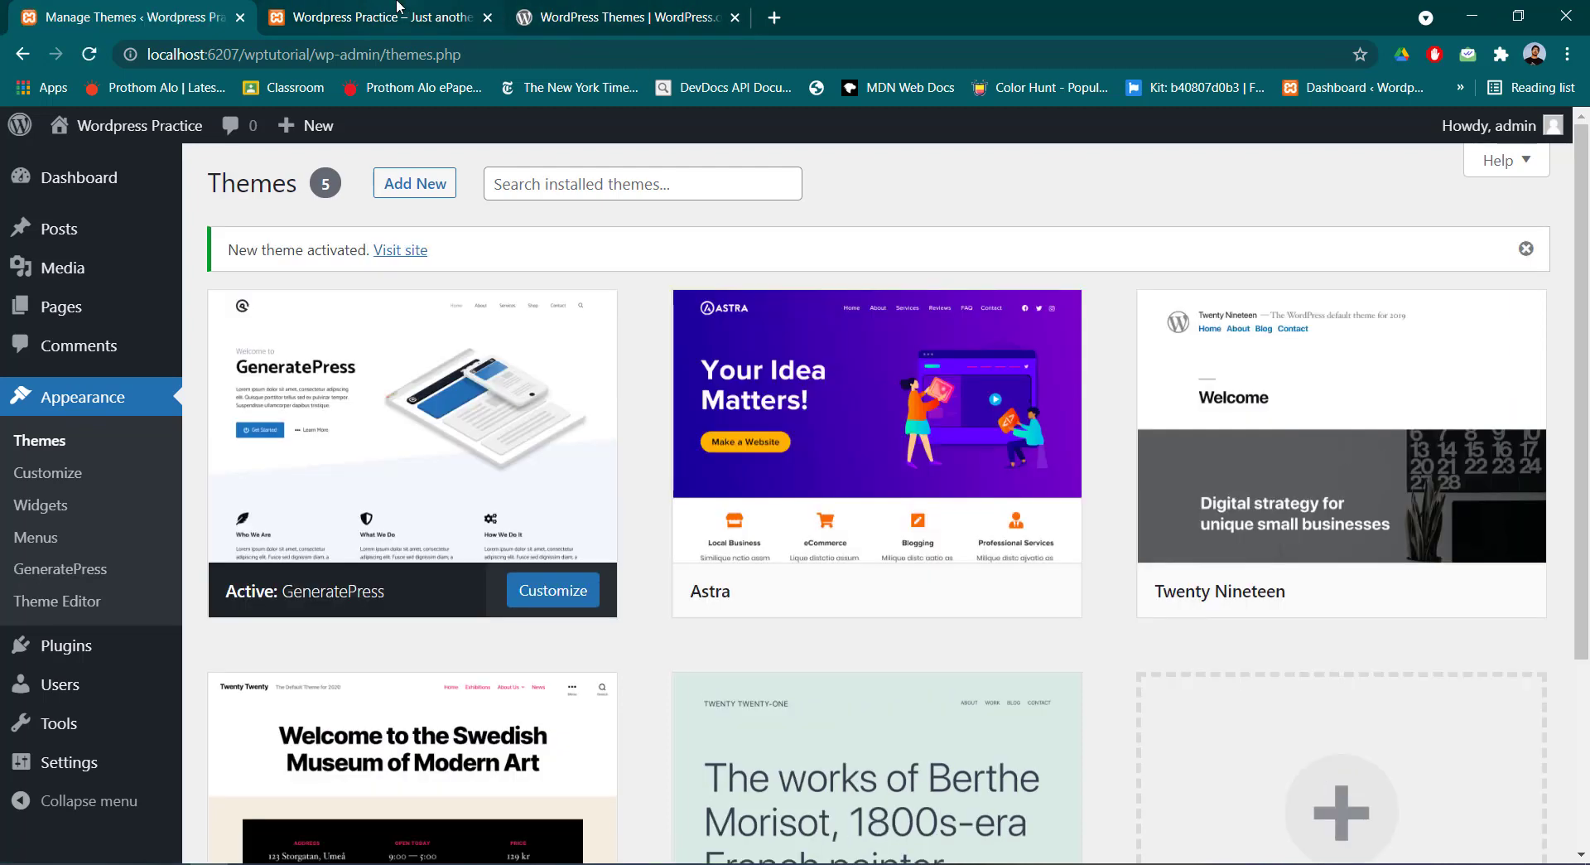
left_click(398, 10)
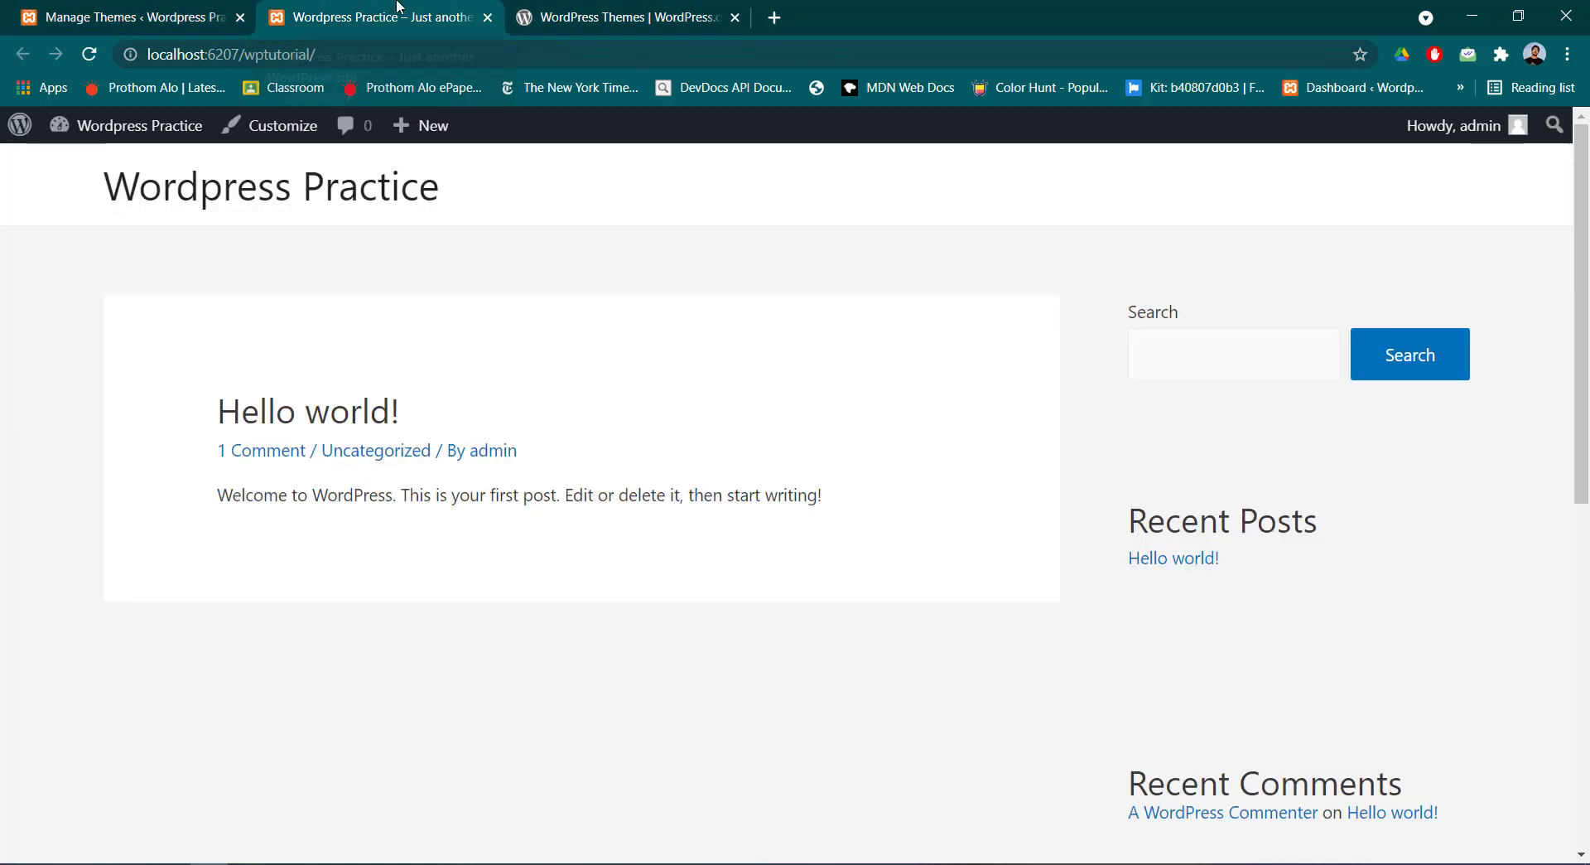
left_click(88, 55)
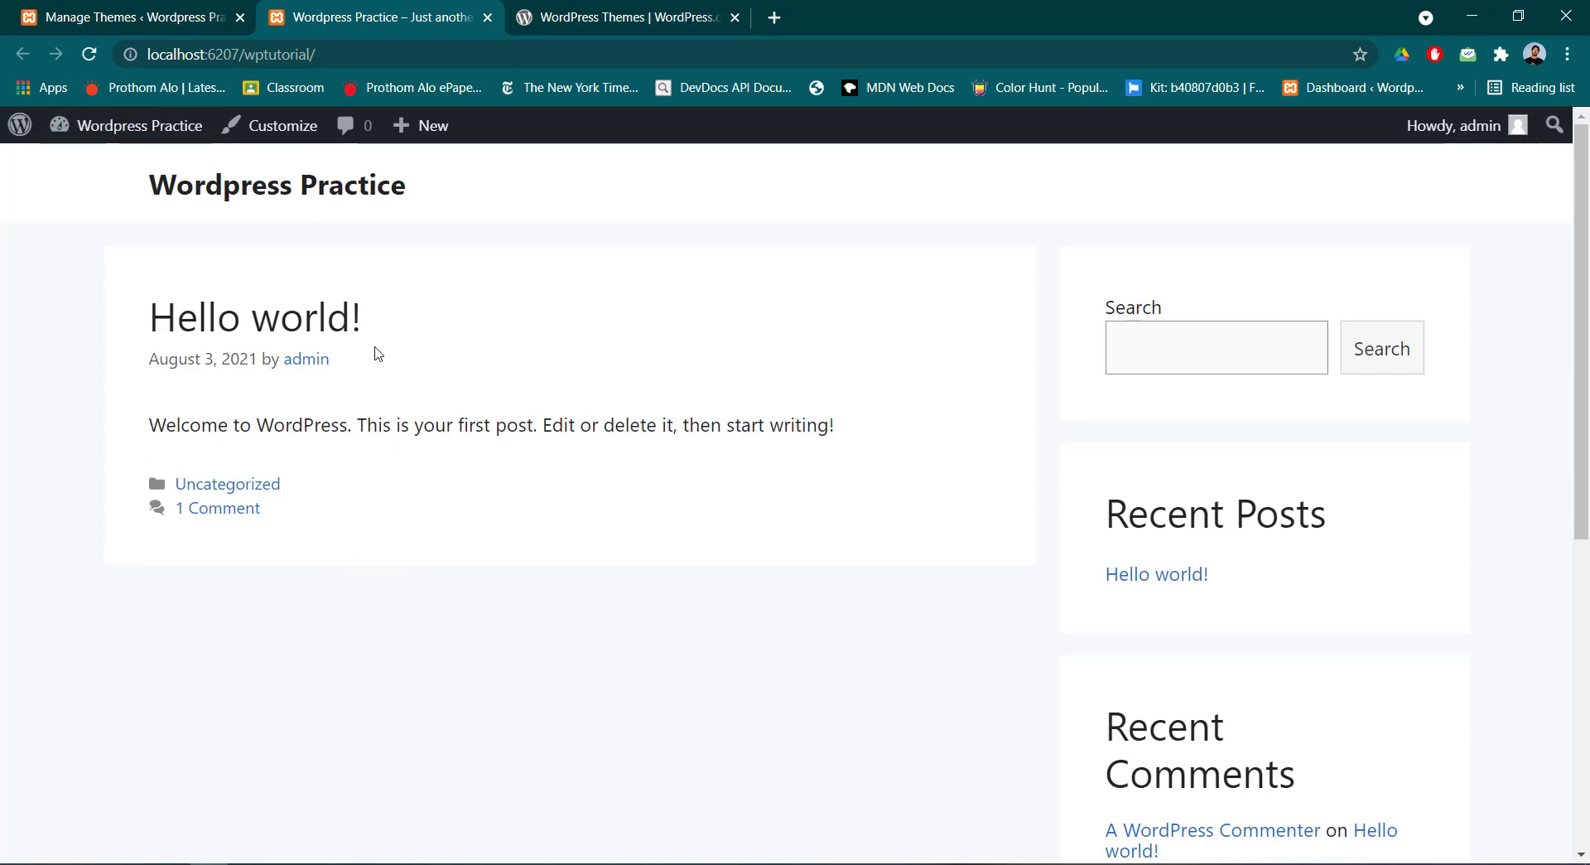
Return to the Themes admin page and activate the Astra theme
left_click(91, 10)
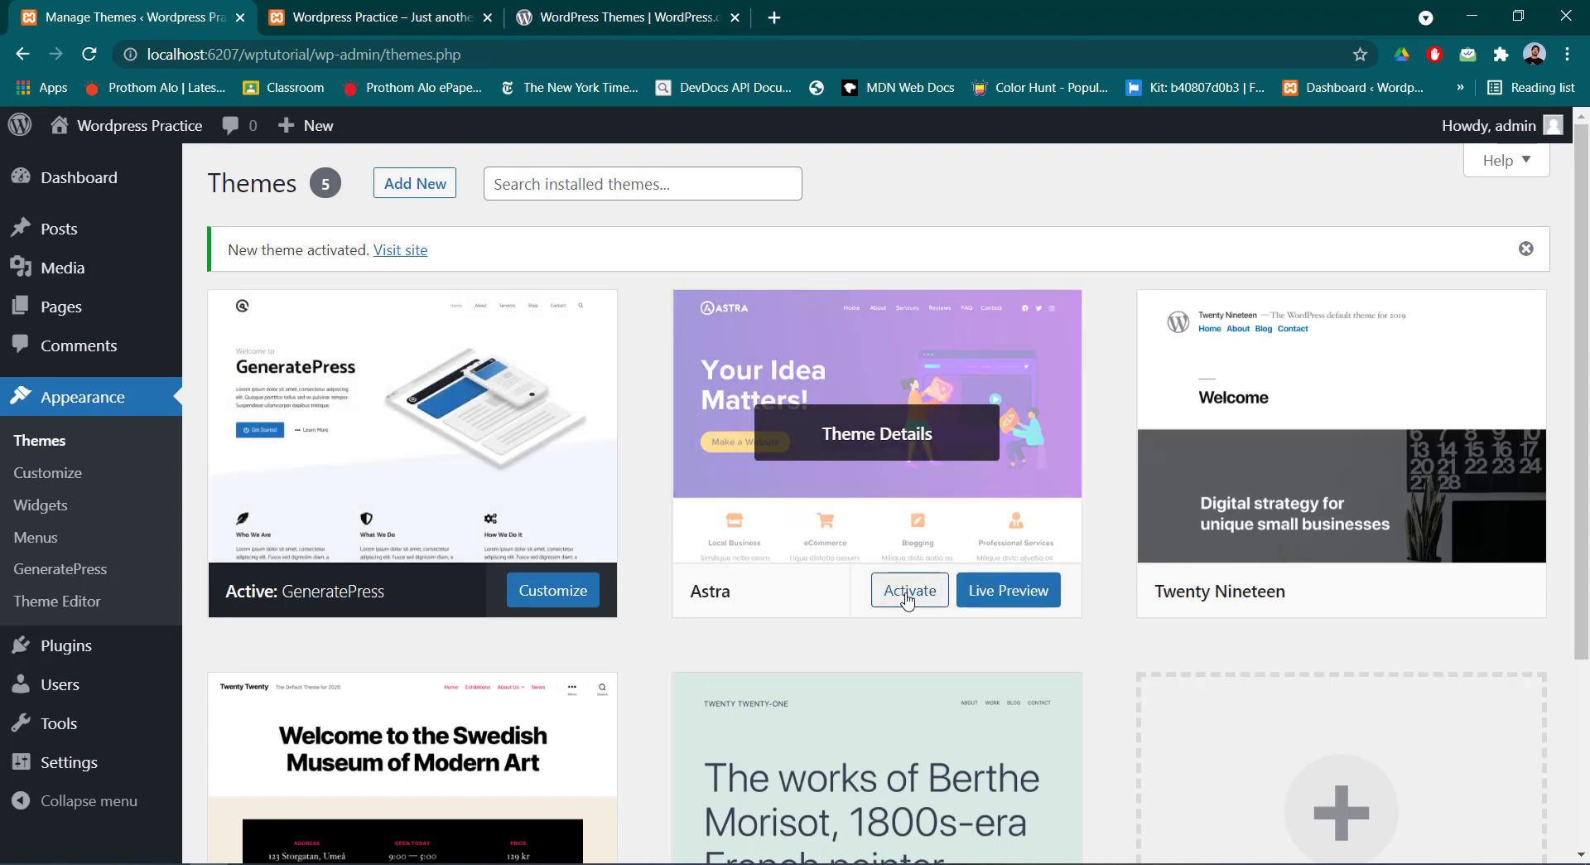
left_click(907, 598)
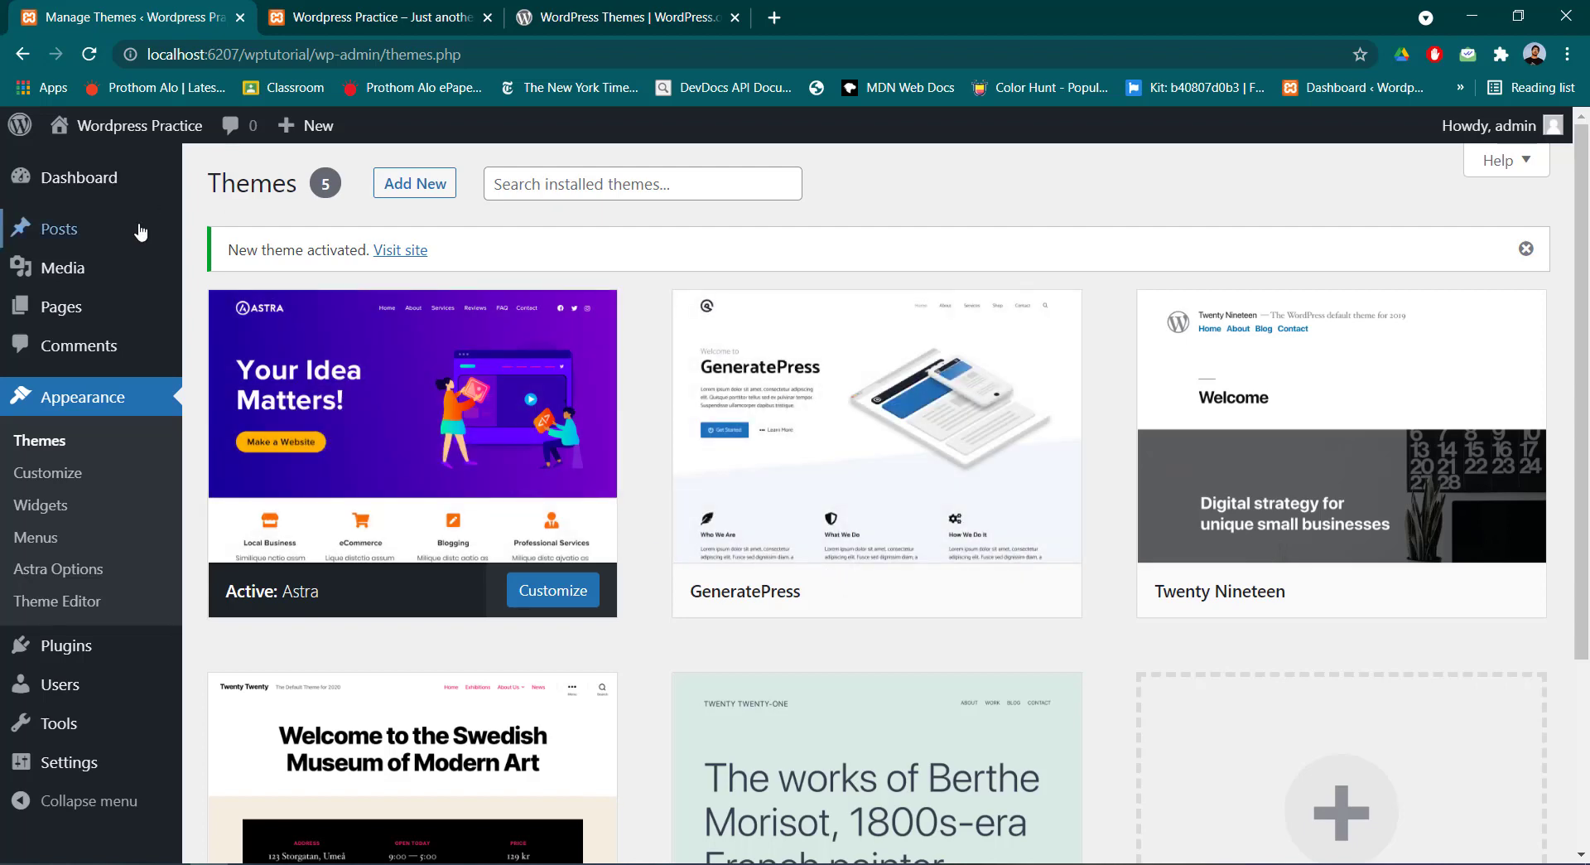
Add a page titled Home, publish it, and return to the reloaded list of all pages
mouse_move(141, 231)
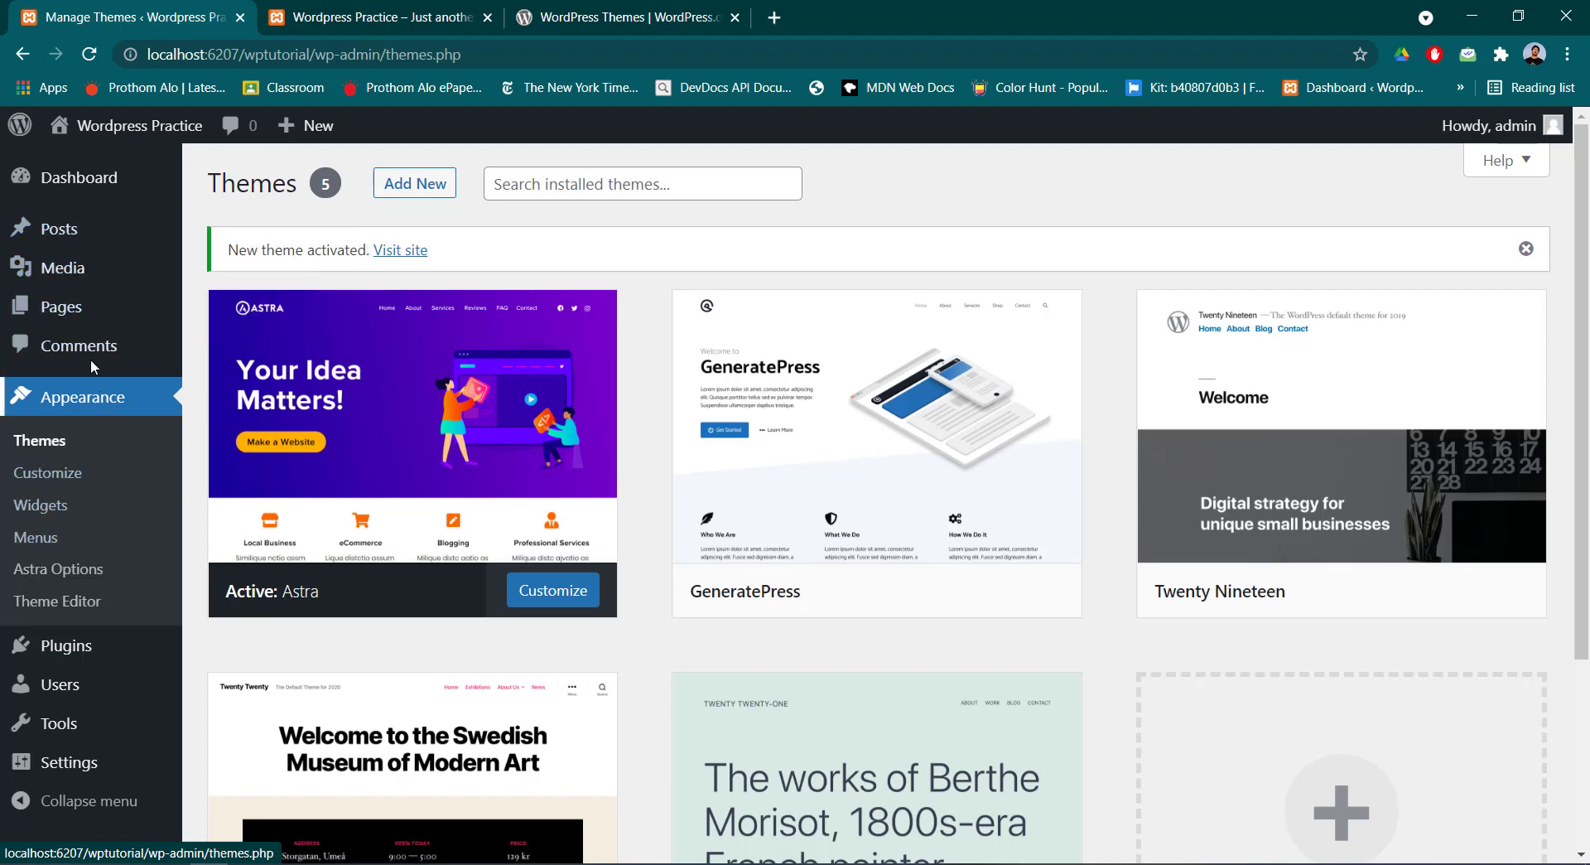
mouse_move(72, 312)
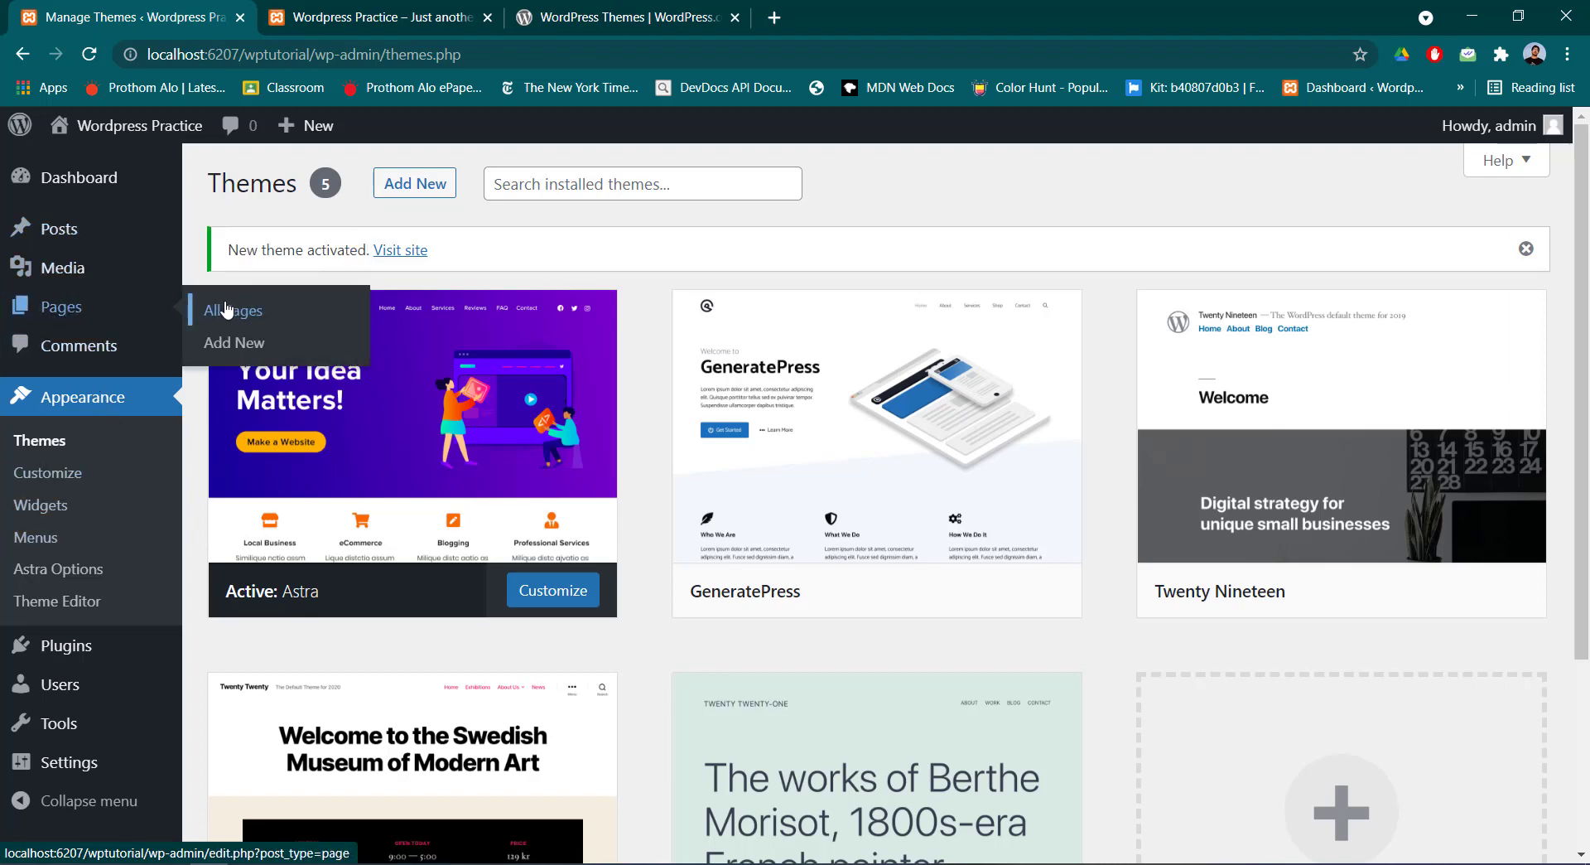
left_click(55, 312)
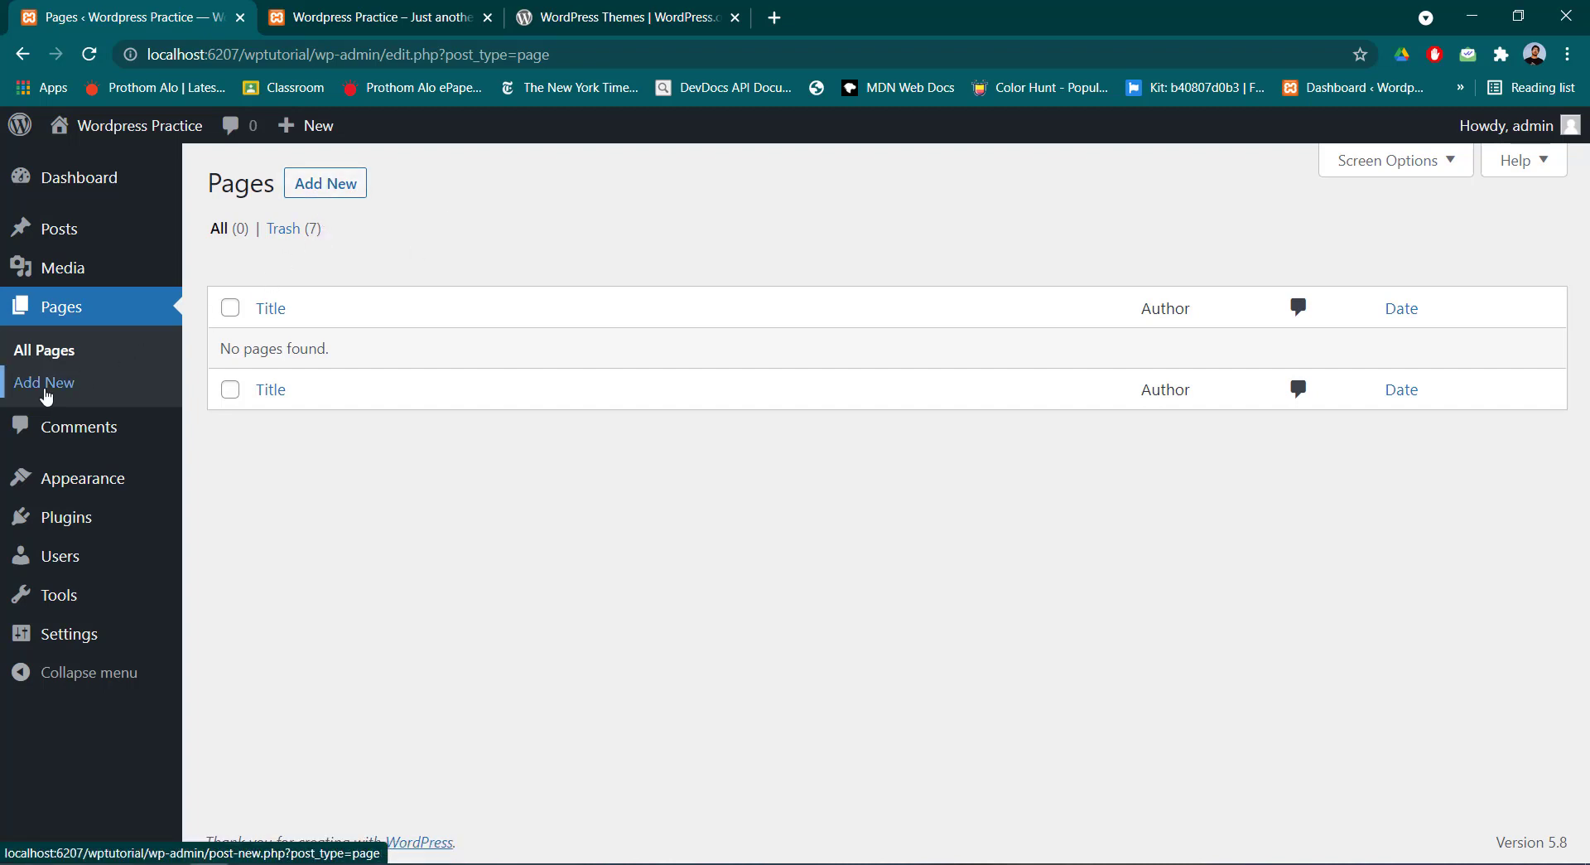
left_click(327, 199)
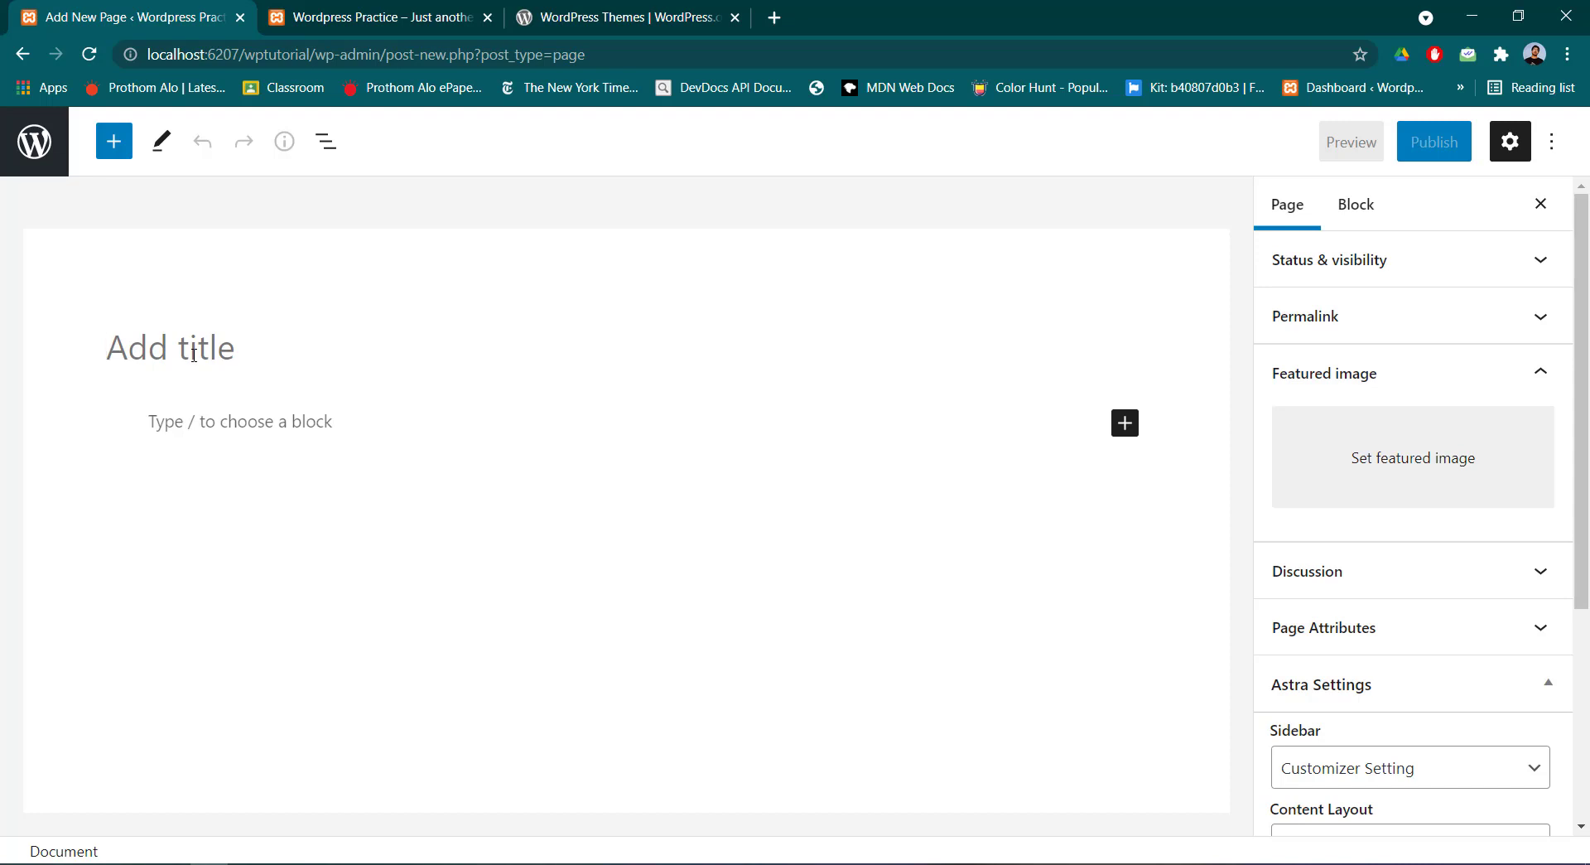
type("me")
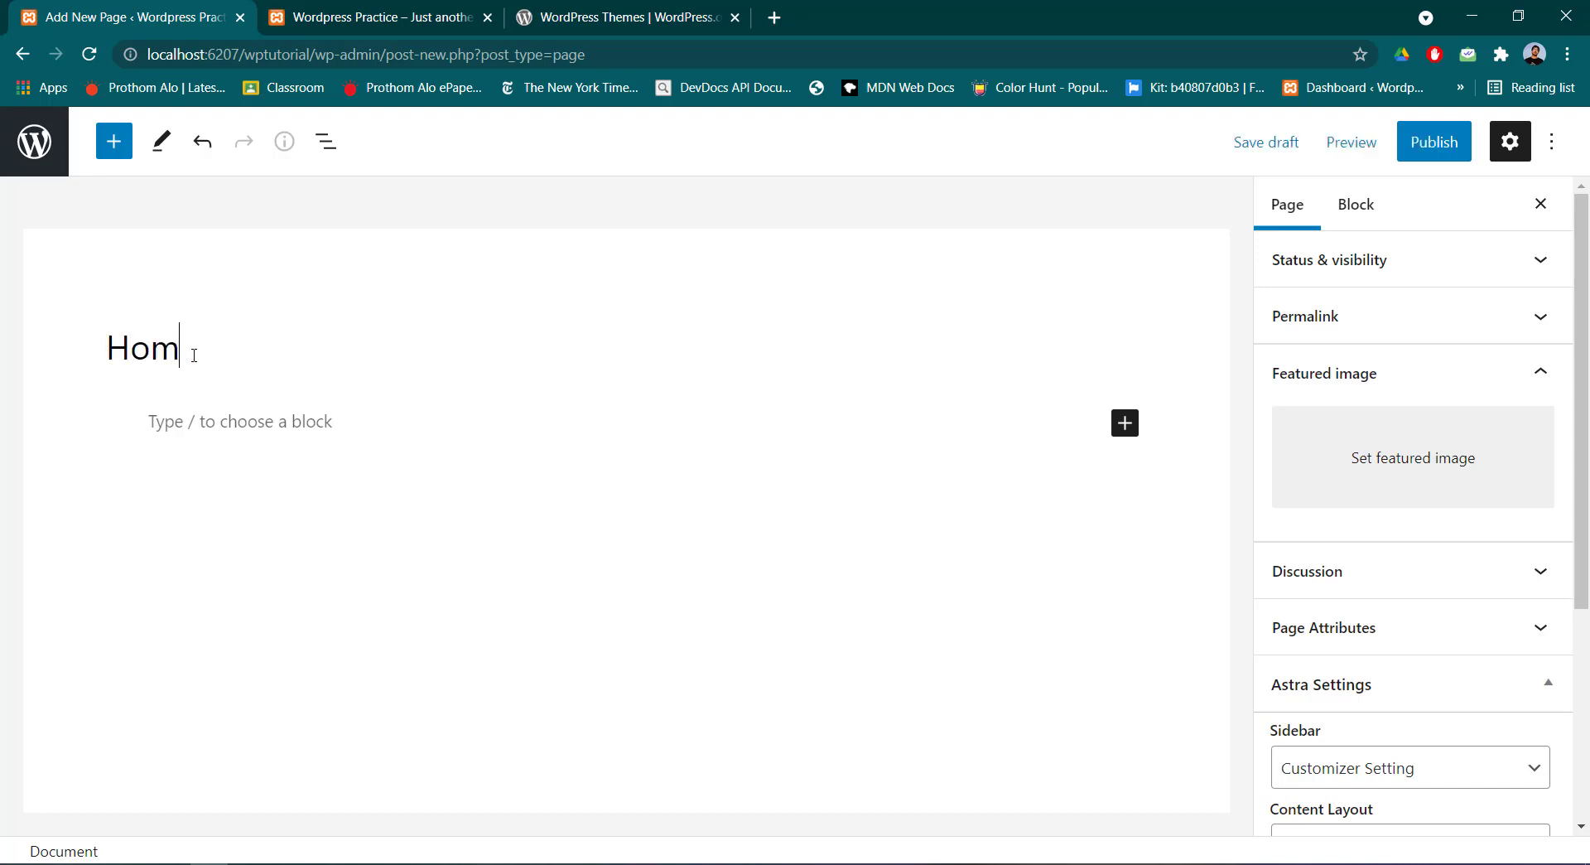
left_click(1432, 142)
left_click(1382, 145)
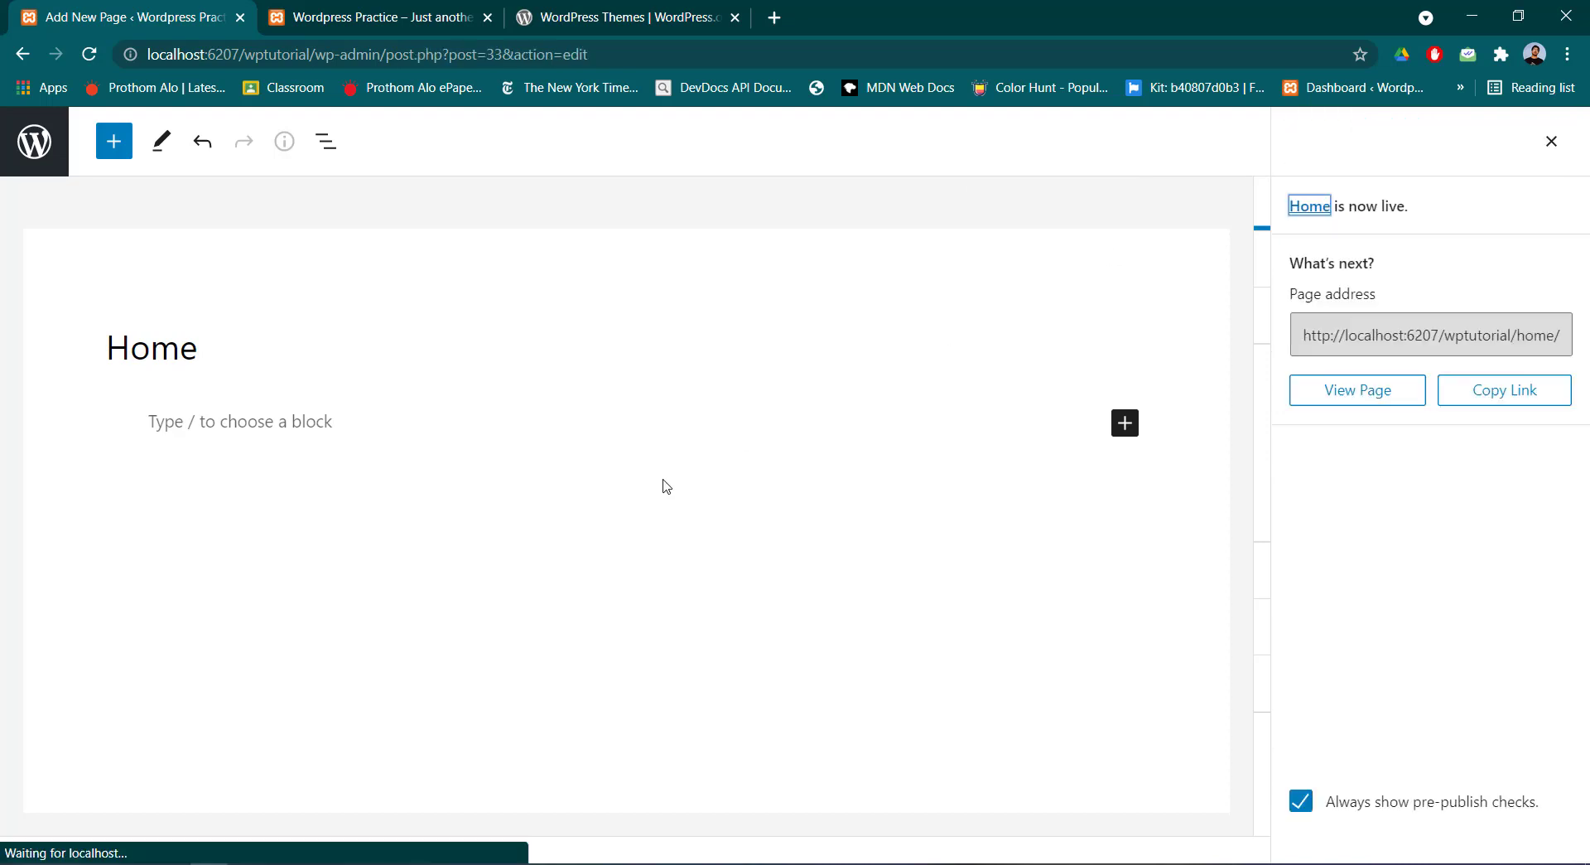
left_click(22, 54)
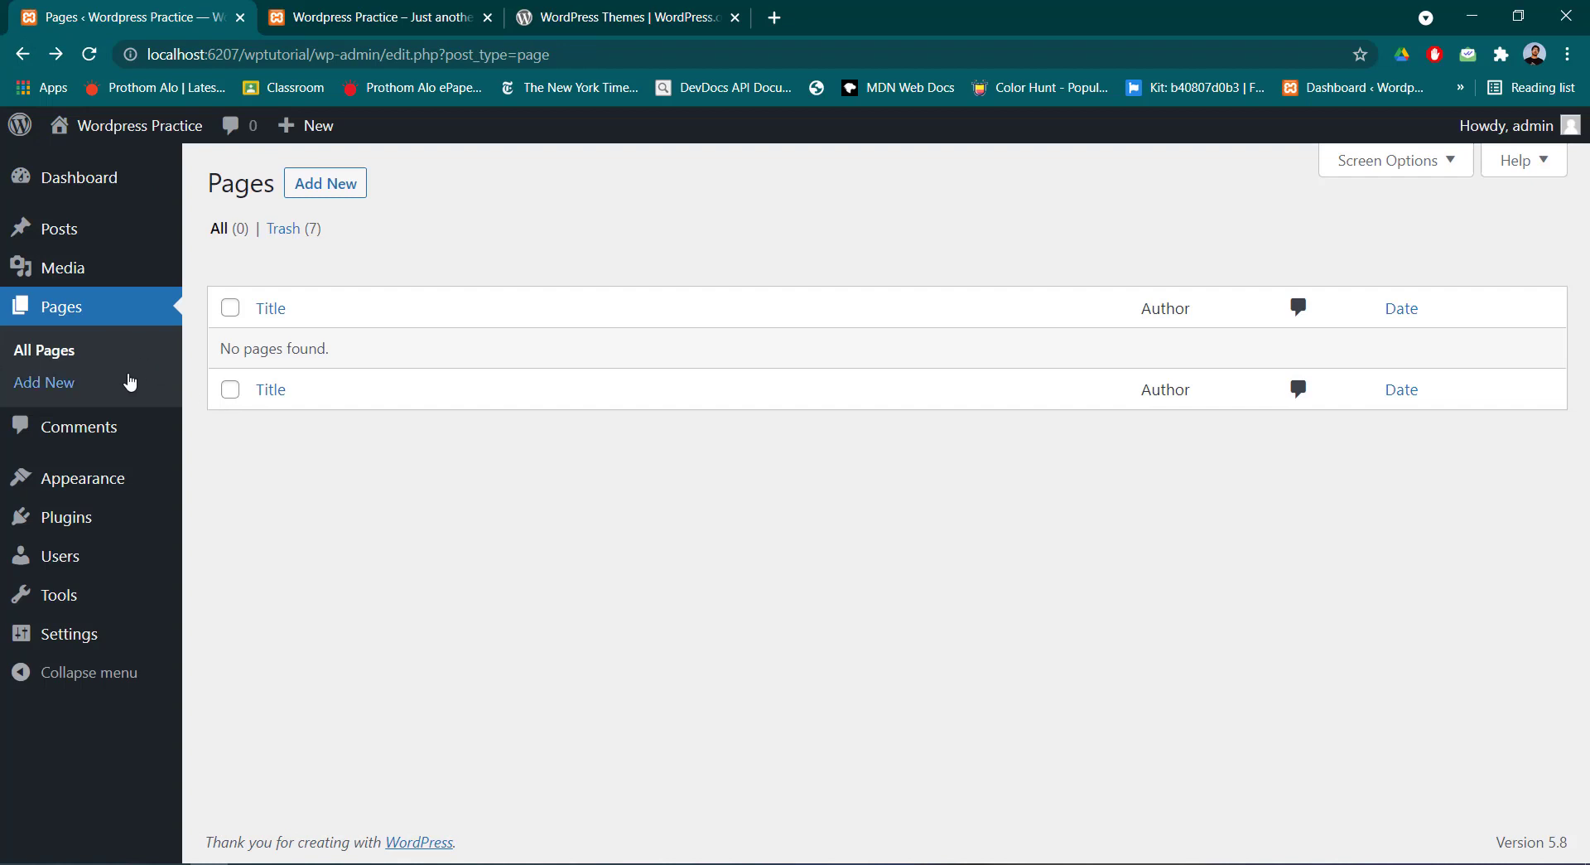
left_click(89, 55)
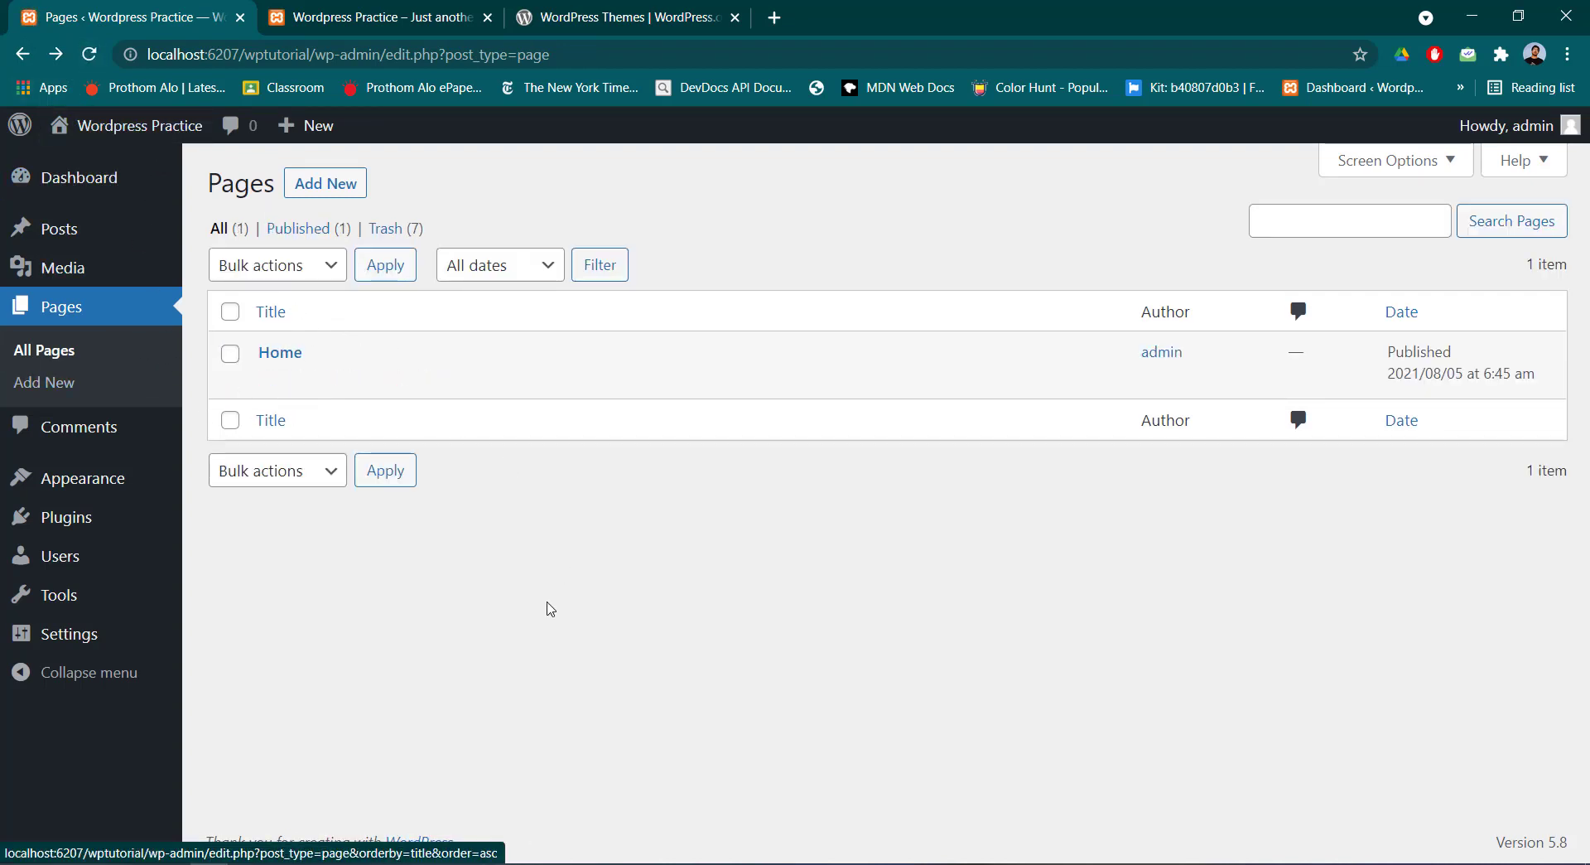
Add a page titled Courses, publish it, and go back to the list of all pages
left_click(331, 184)
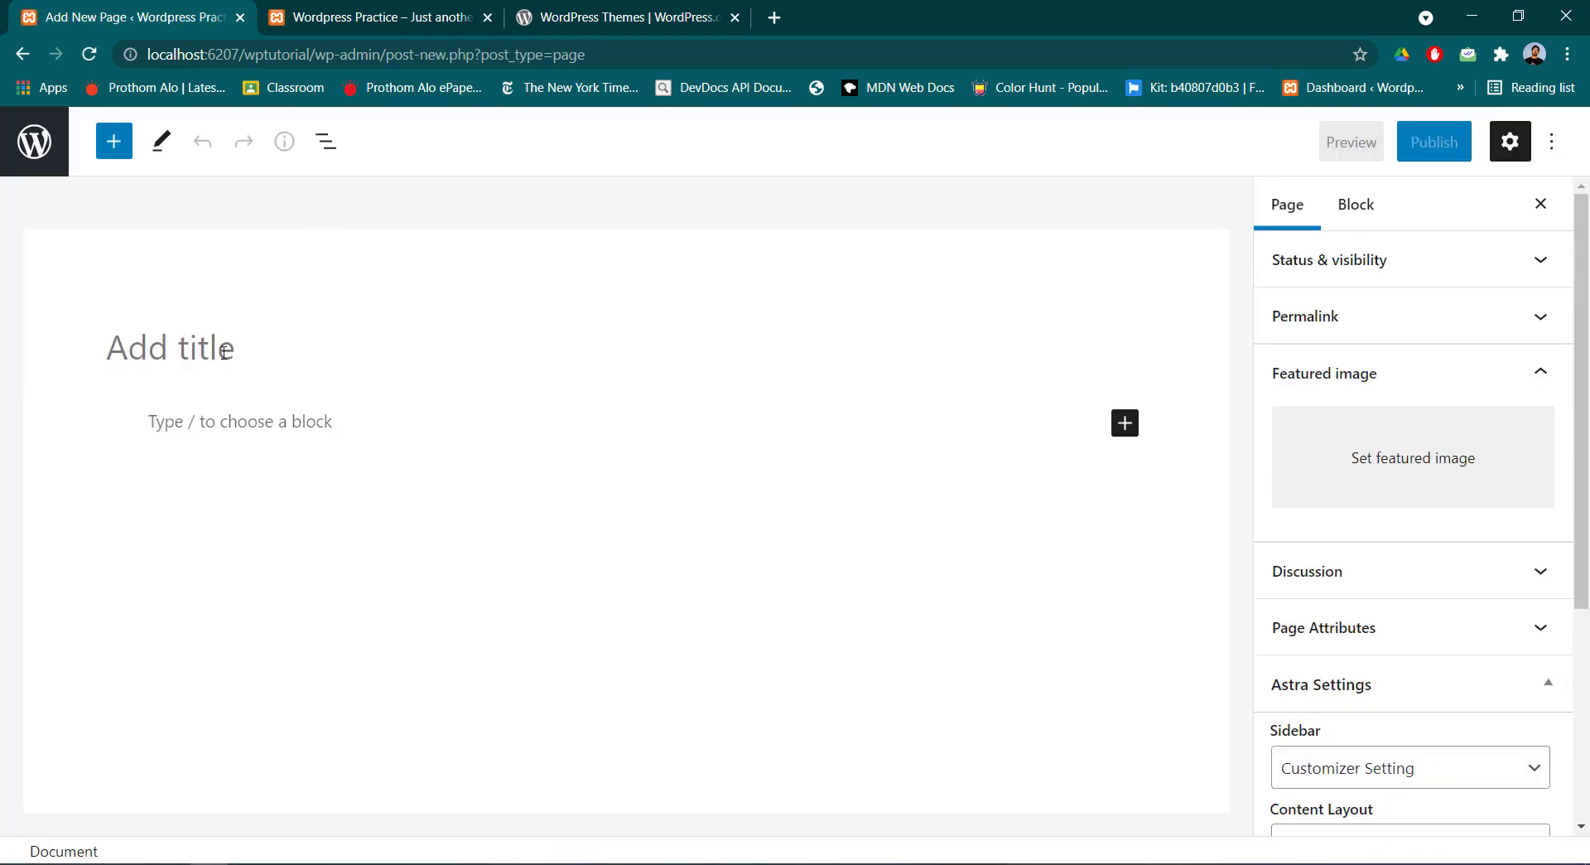
type("Co")
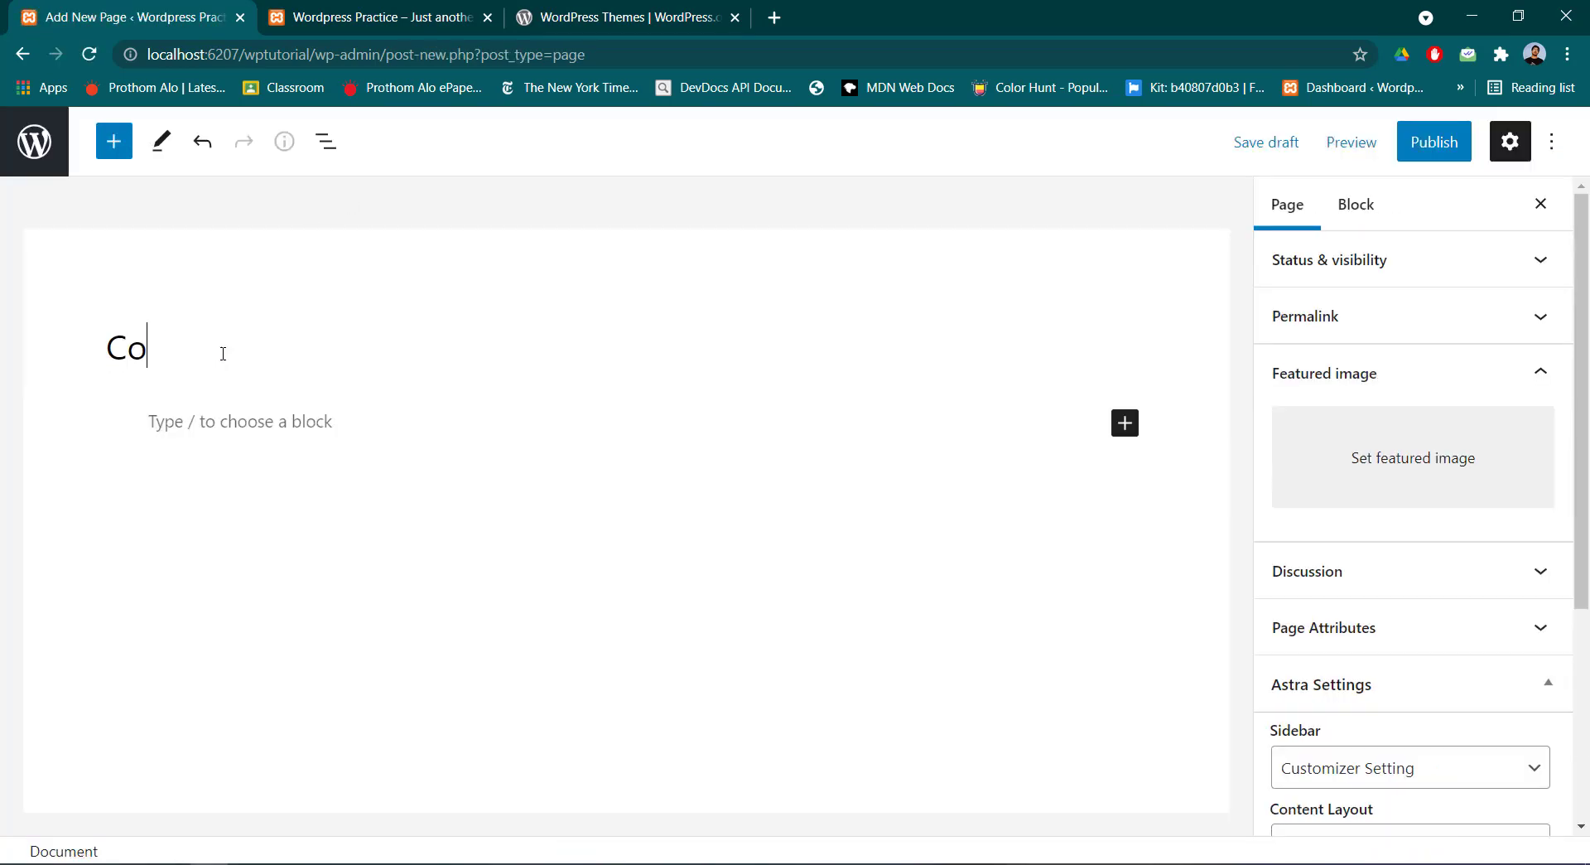
type("urses")
left_click(1433, 141)
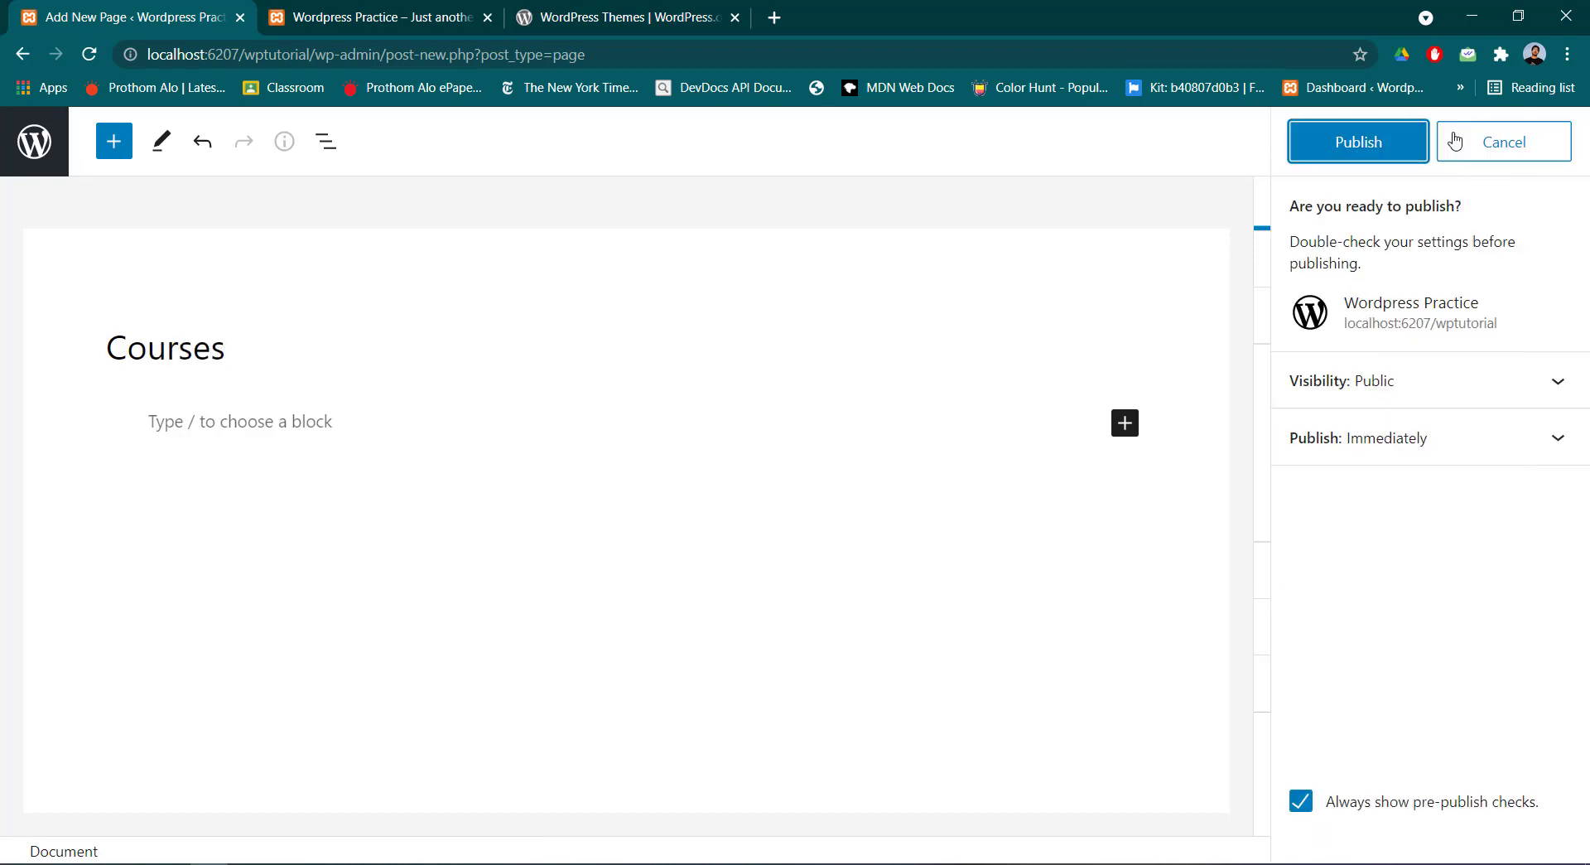
left_click(1361, 142)
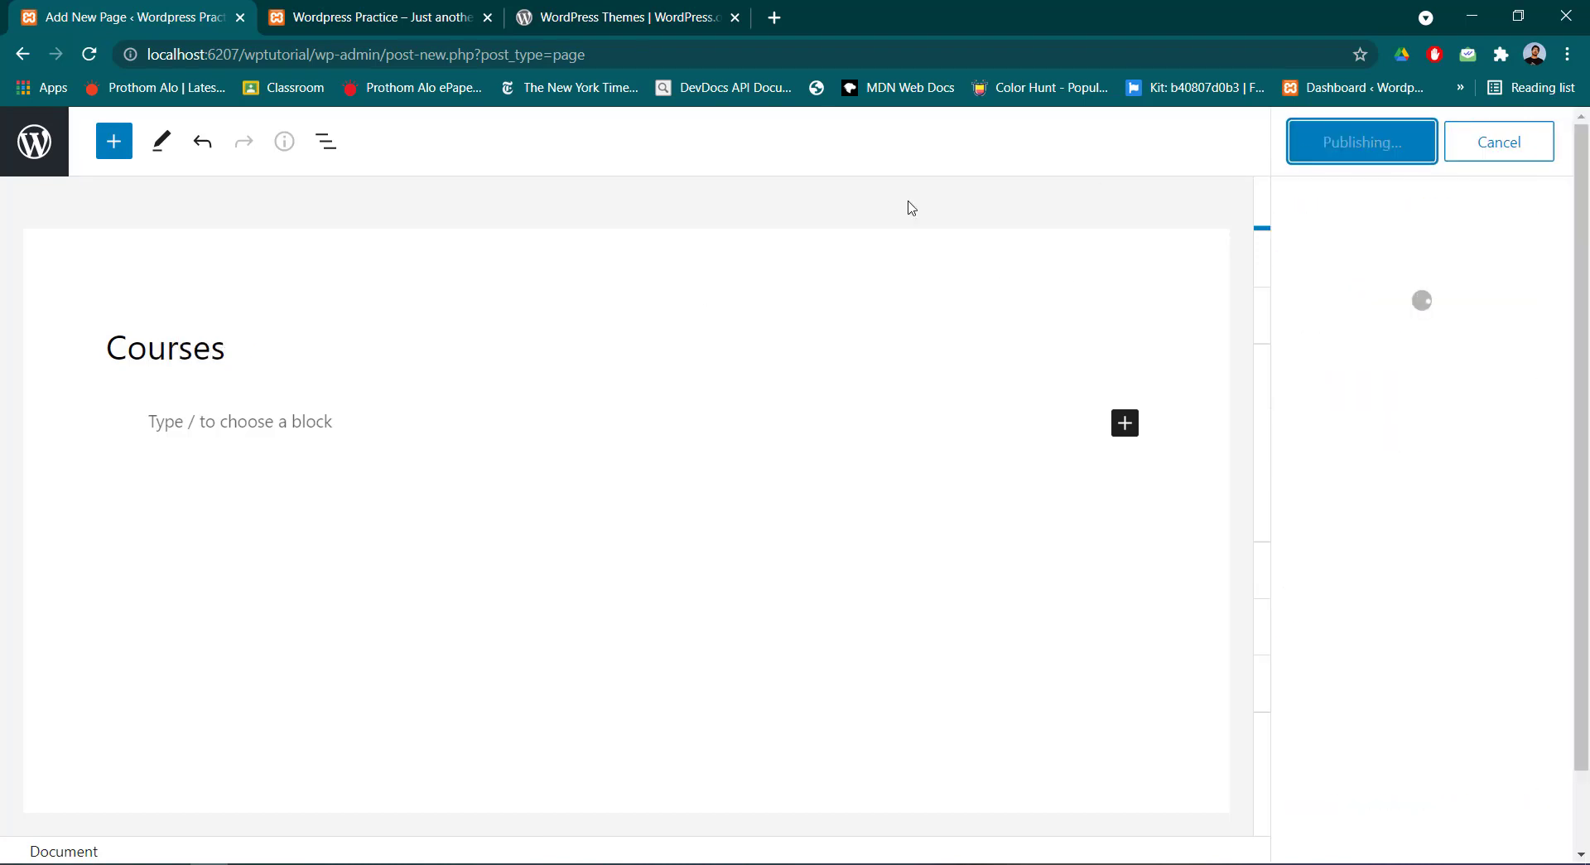
left_click(22, 55)
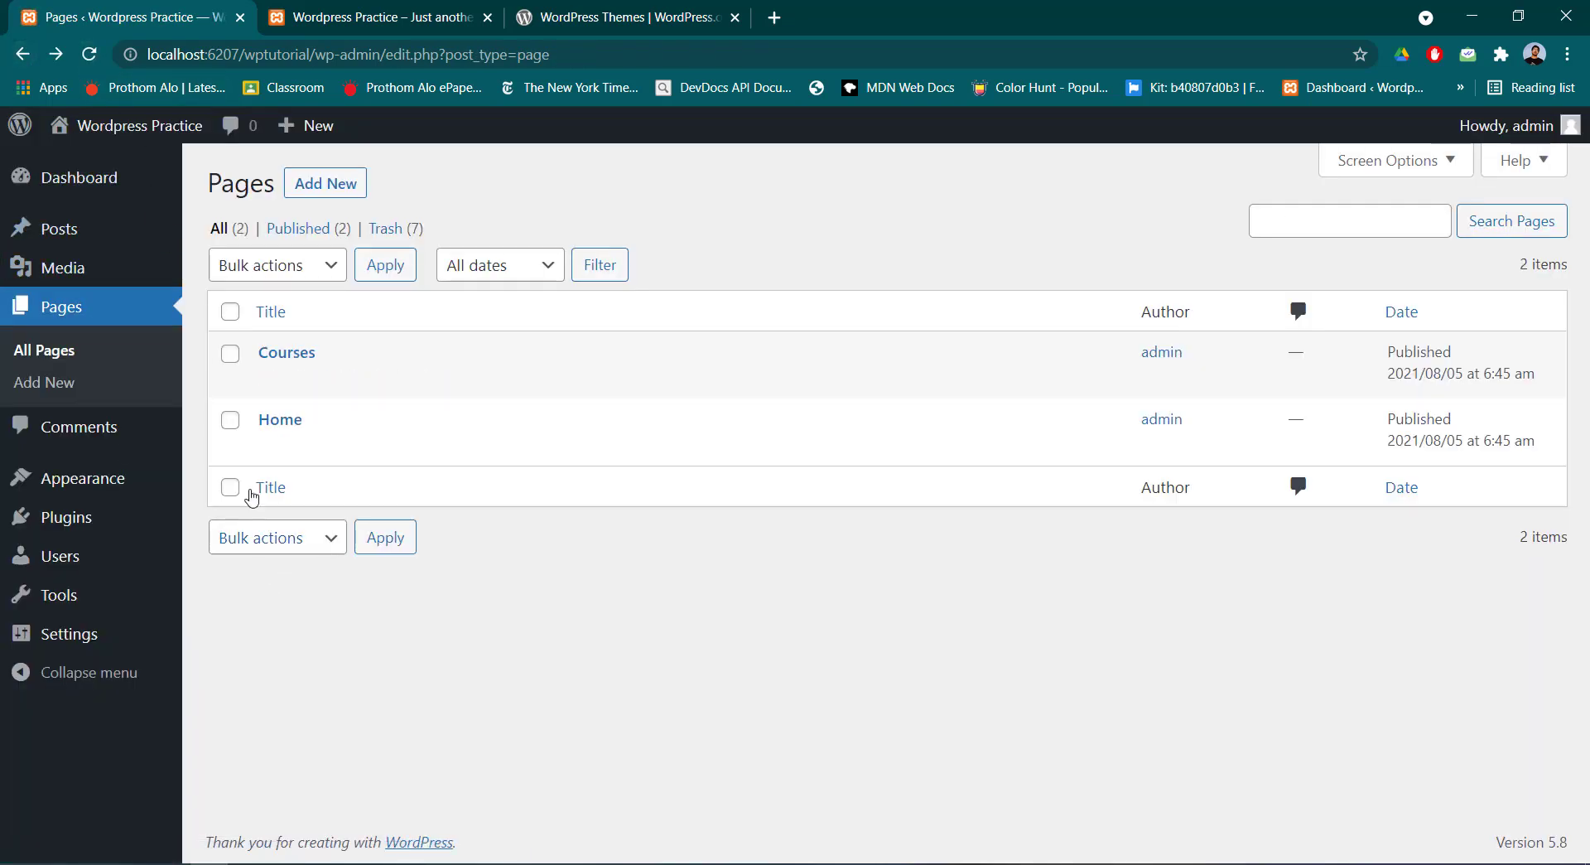
Add a page titled About us and publish it
left_click(79, 386)
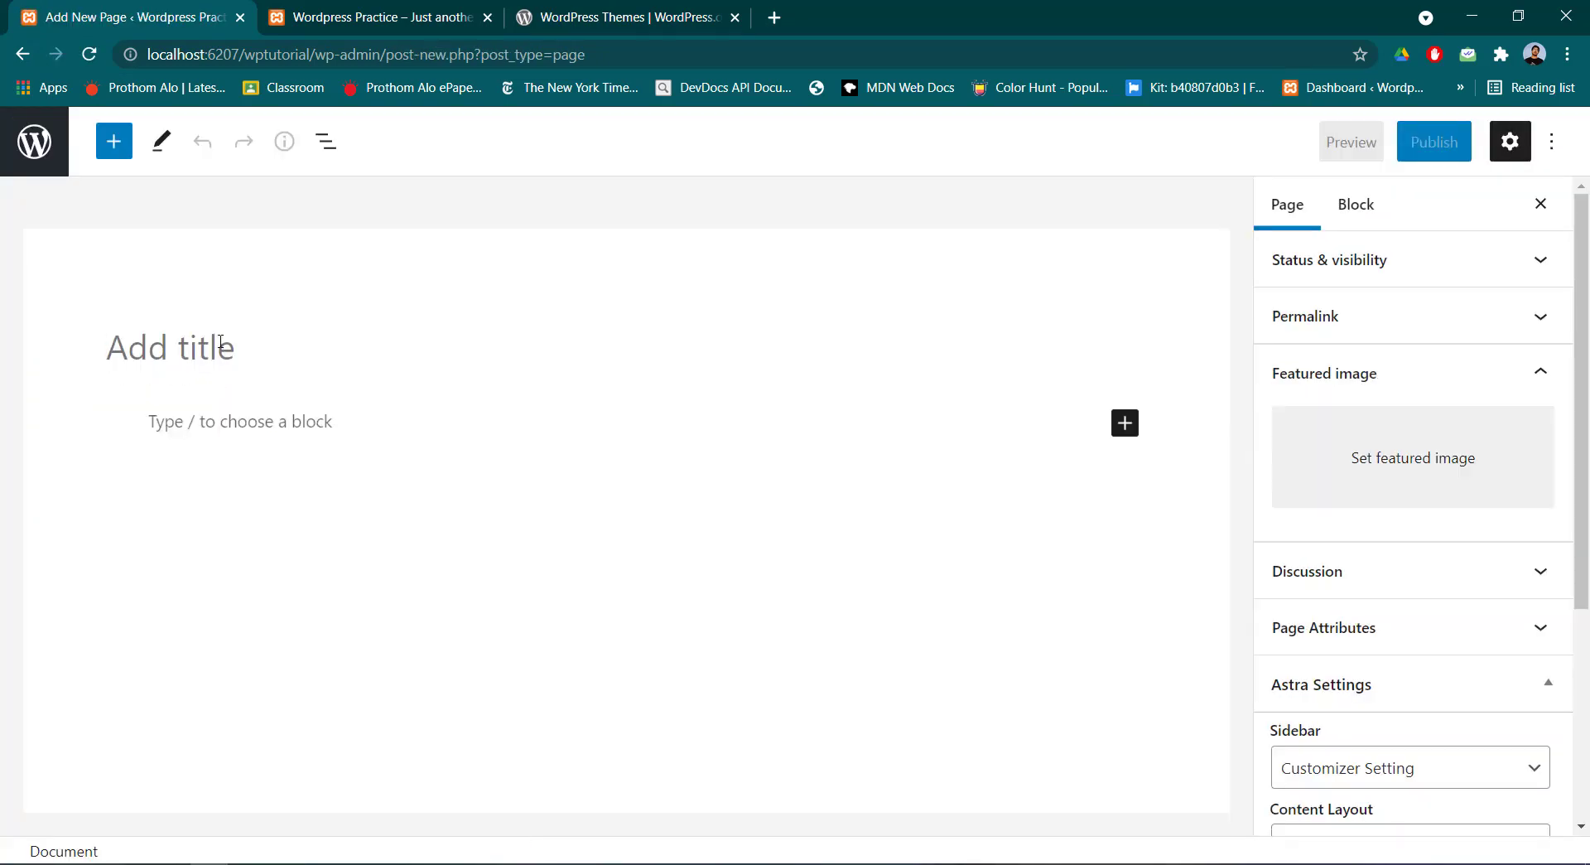
type("Abou")
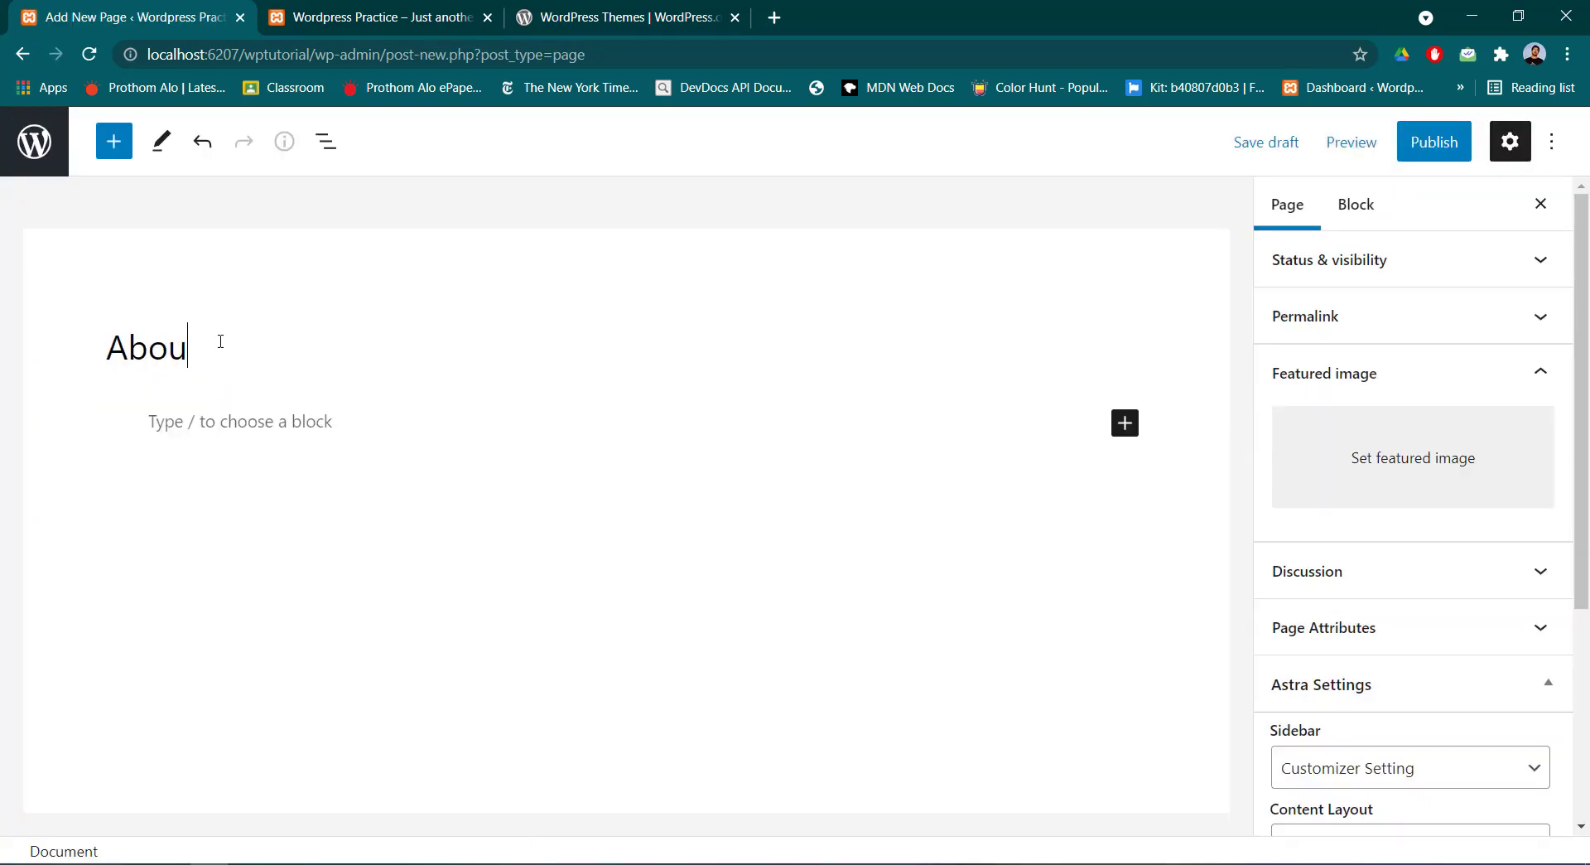
type("t U")
left_click(228, 331)
key("BackSpace")
type("u")
left_click(1436, 143)
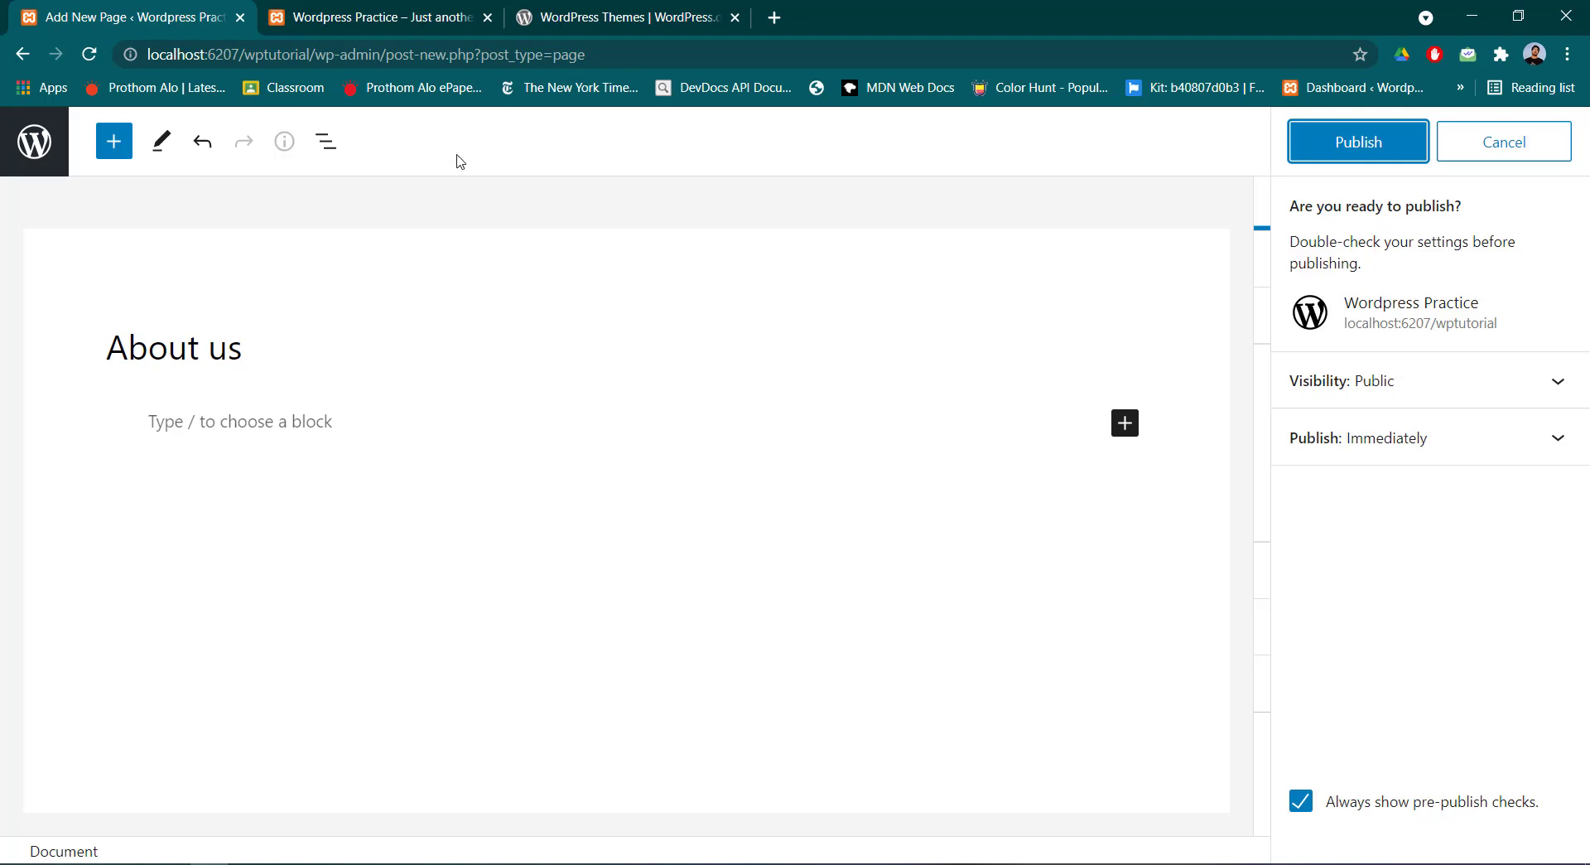
left_click(1358, 141)
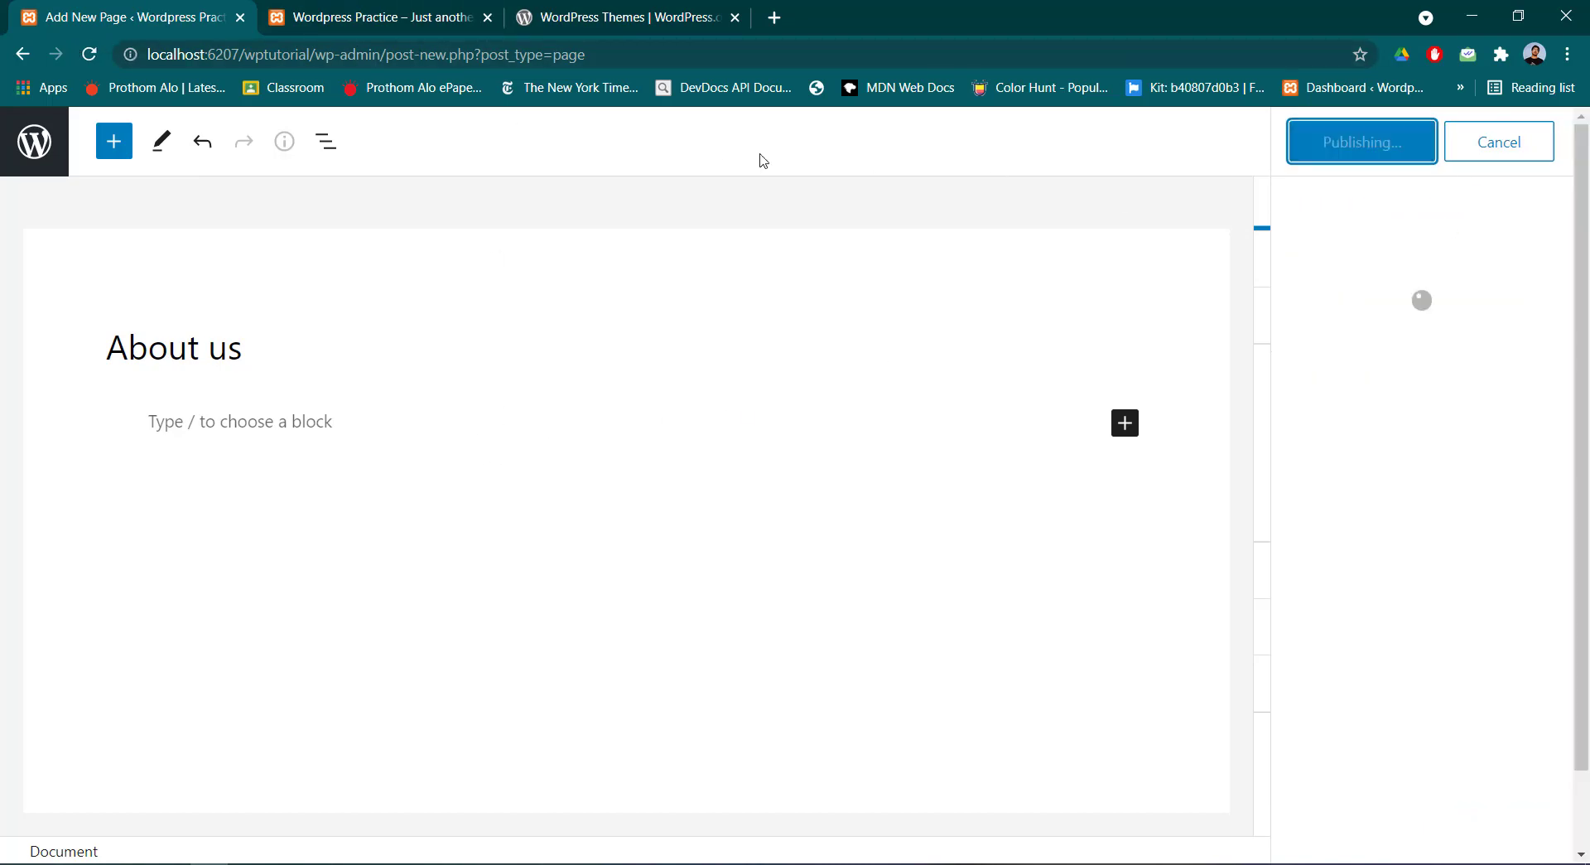
Reload the list of all pages and the site's front page to check the published pages
left_click(22, 54)
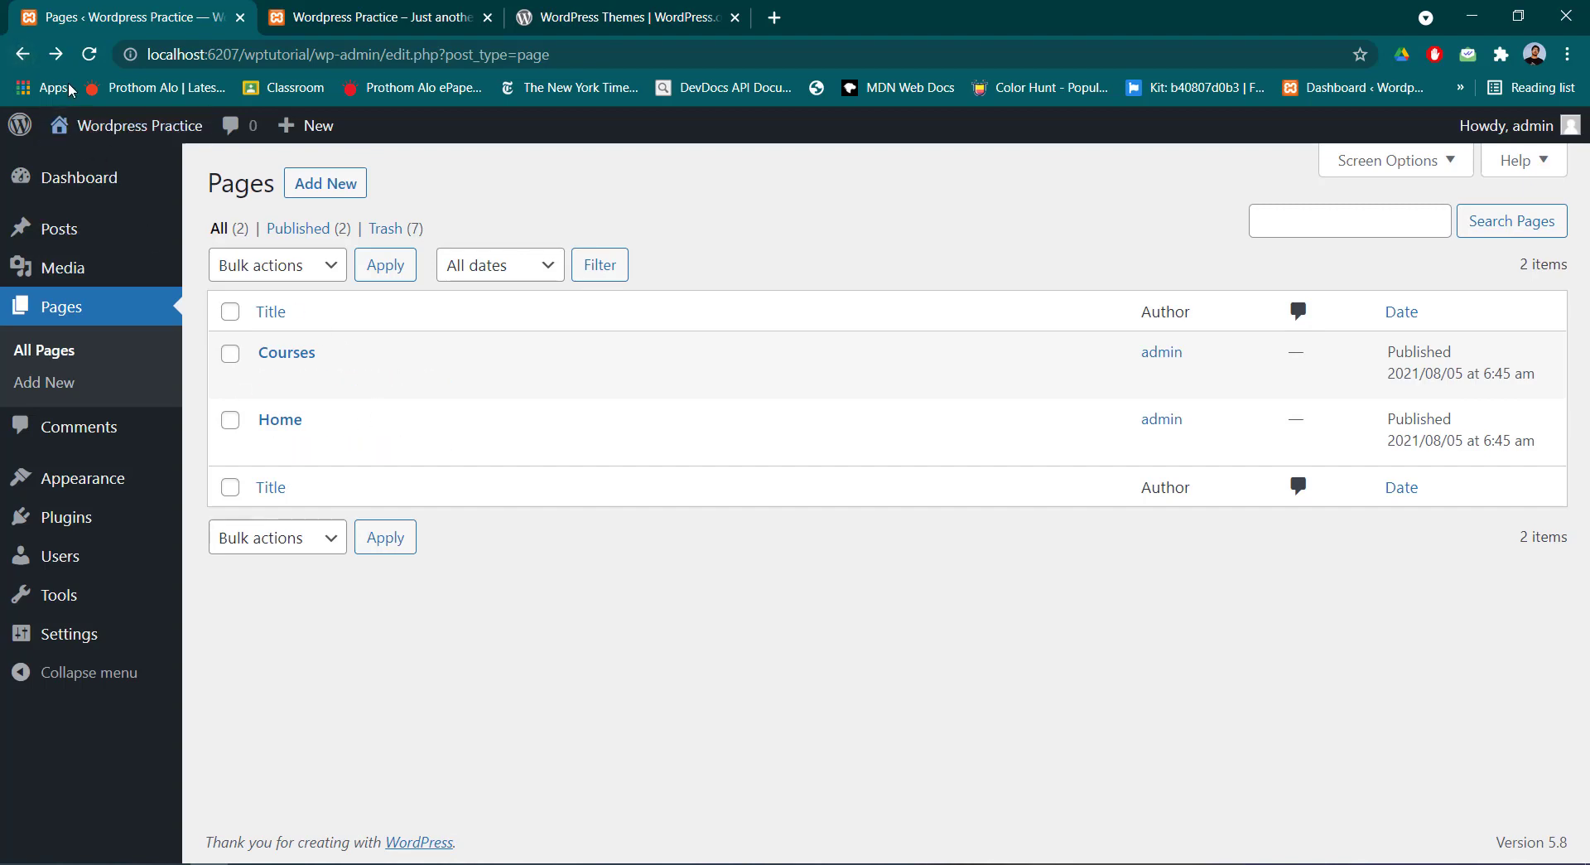
left_click(90, 54)
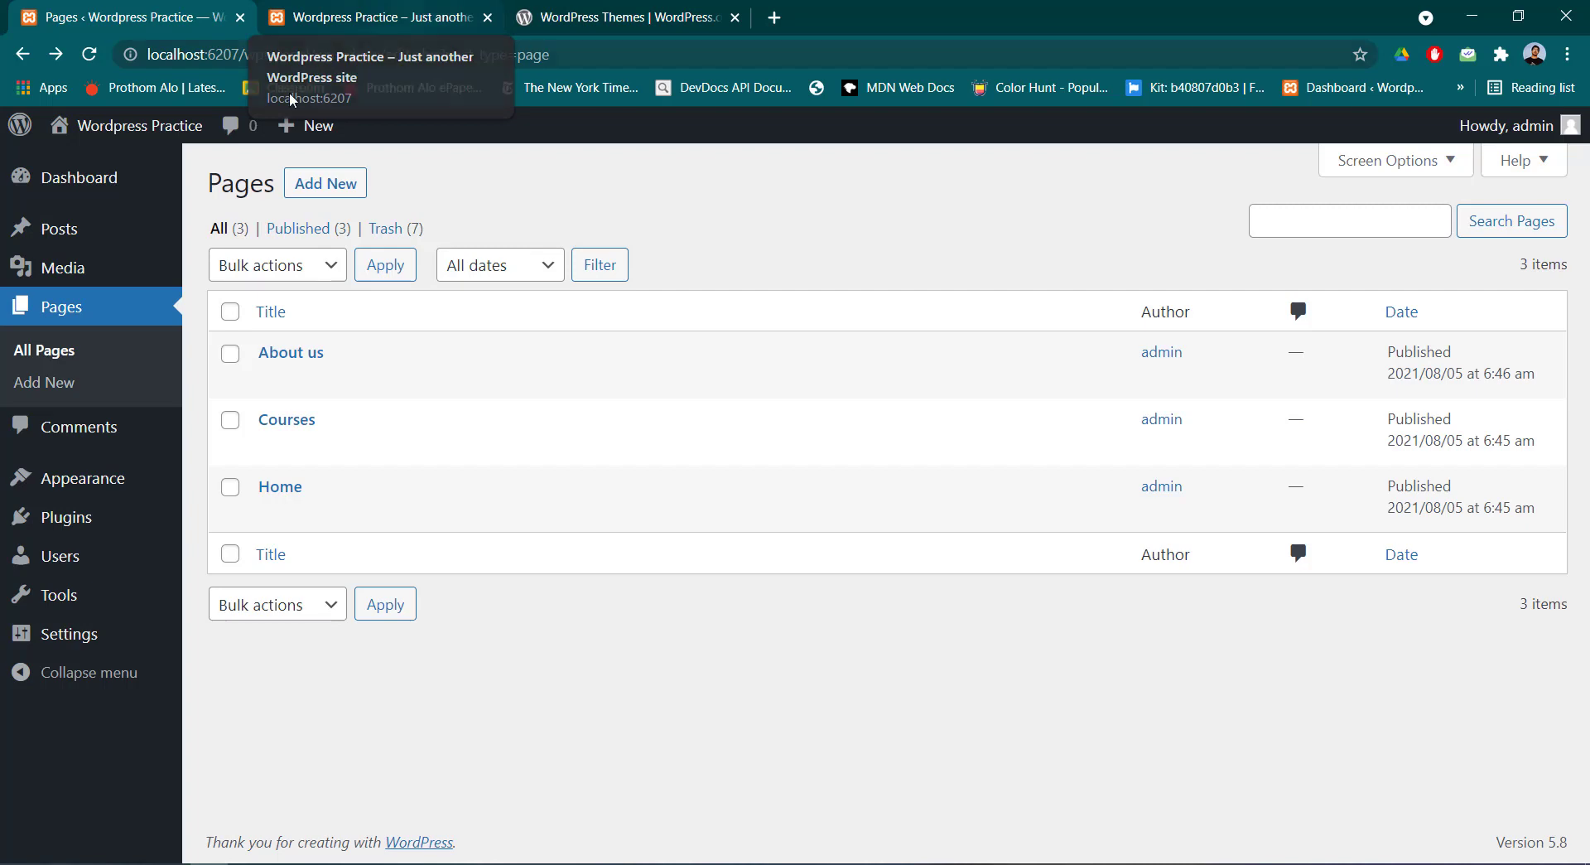
left_click(427, 11)
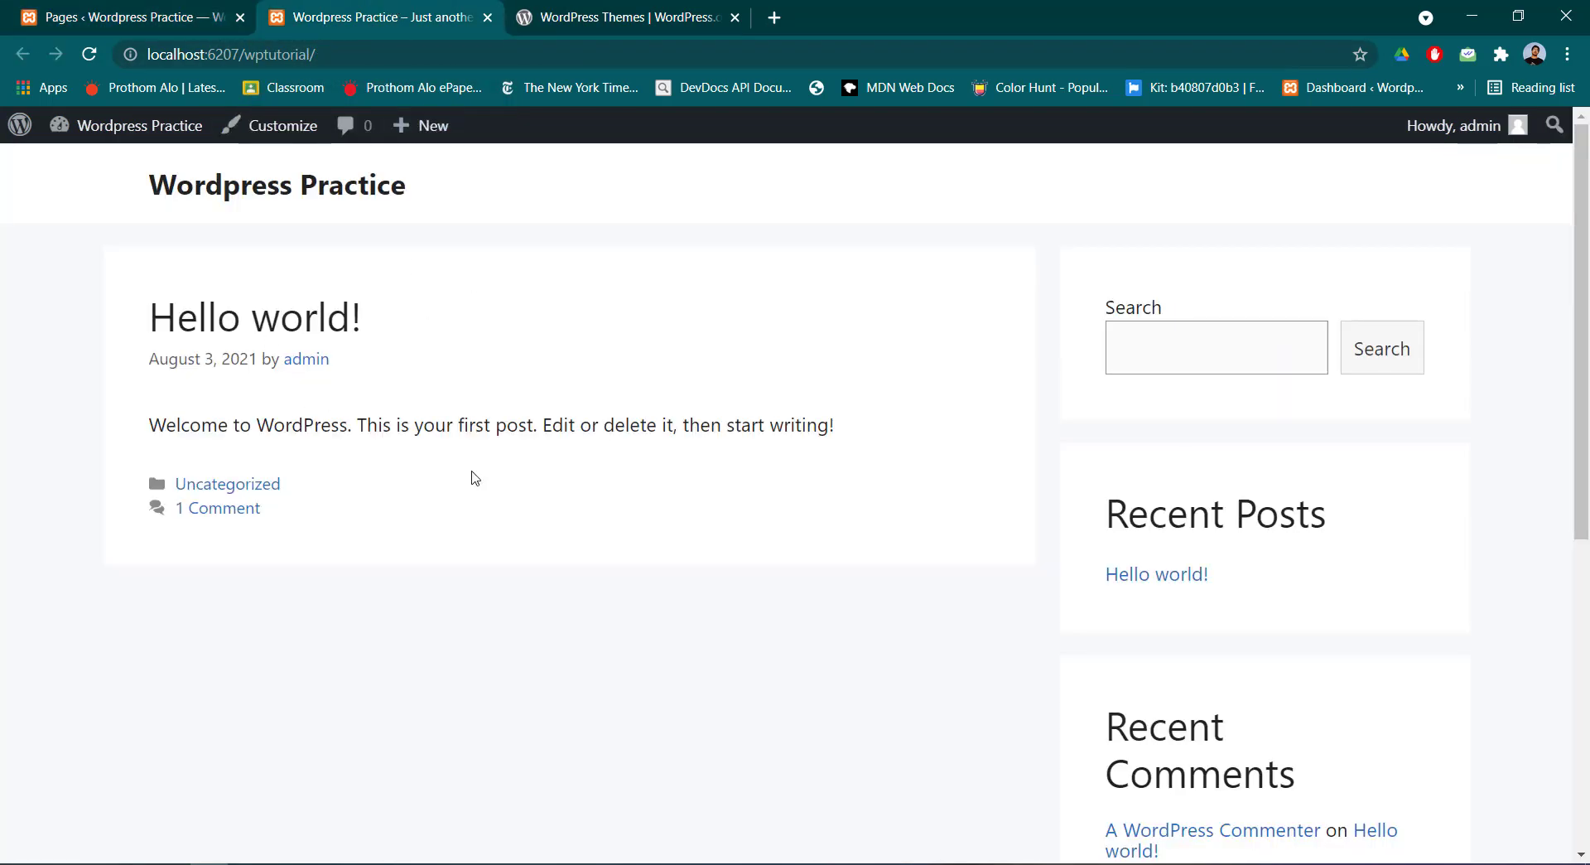
left_click(89, 53)
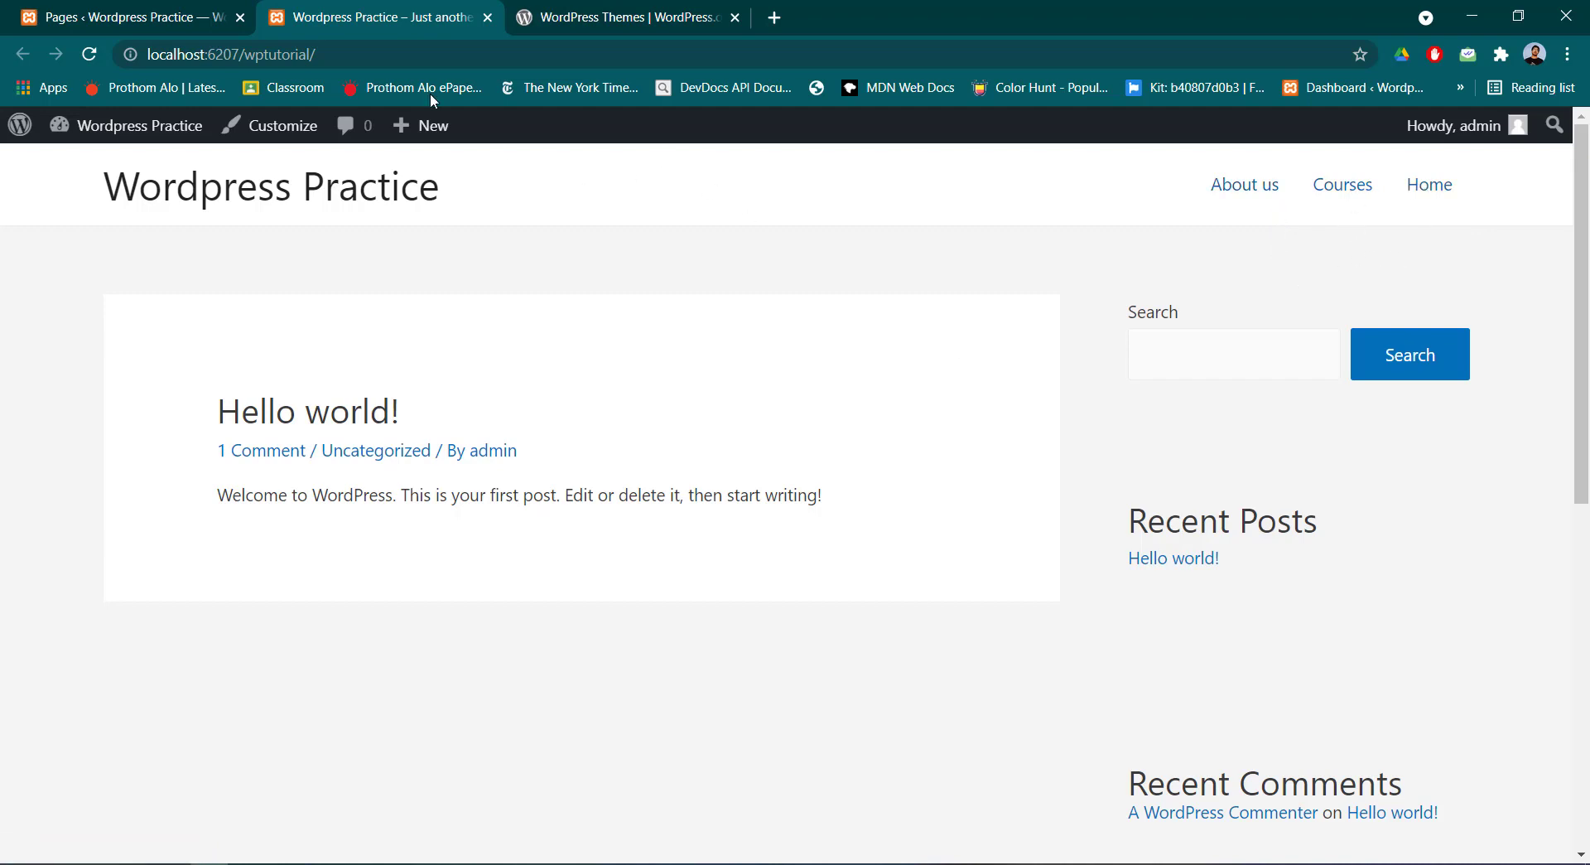
Open the Themes admin page, live-preview the Twenty Twenty-One theme, close the preview and activate that theme
left_click(199, 11)
mouse_move(89, 482)
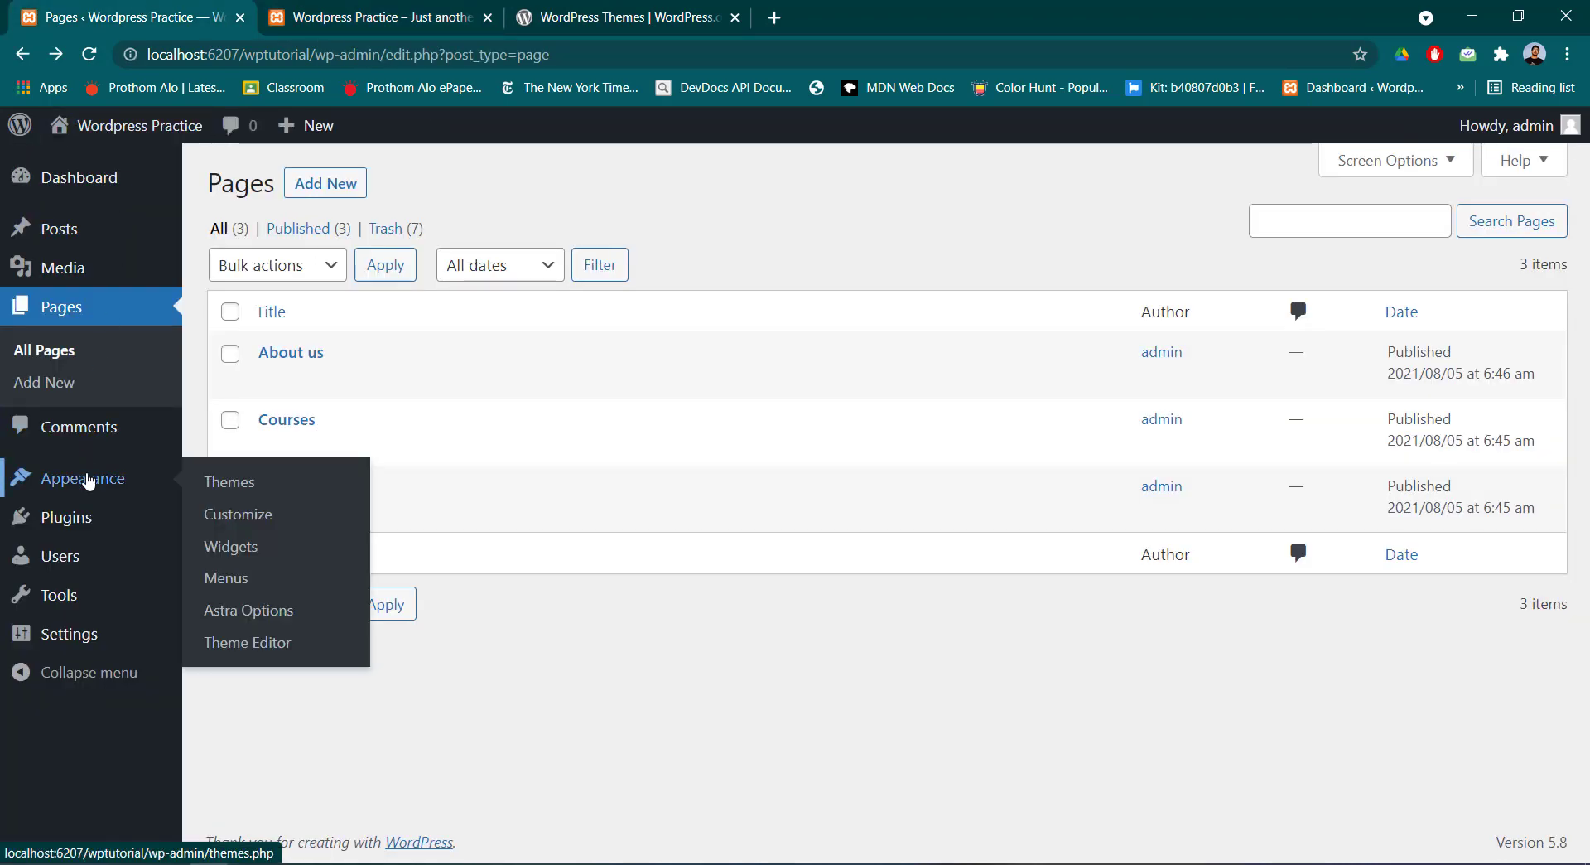
left_click(218, 478)
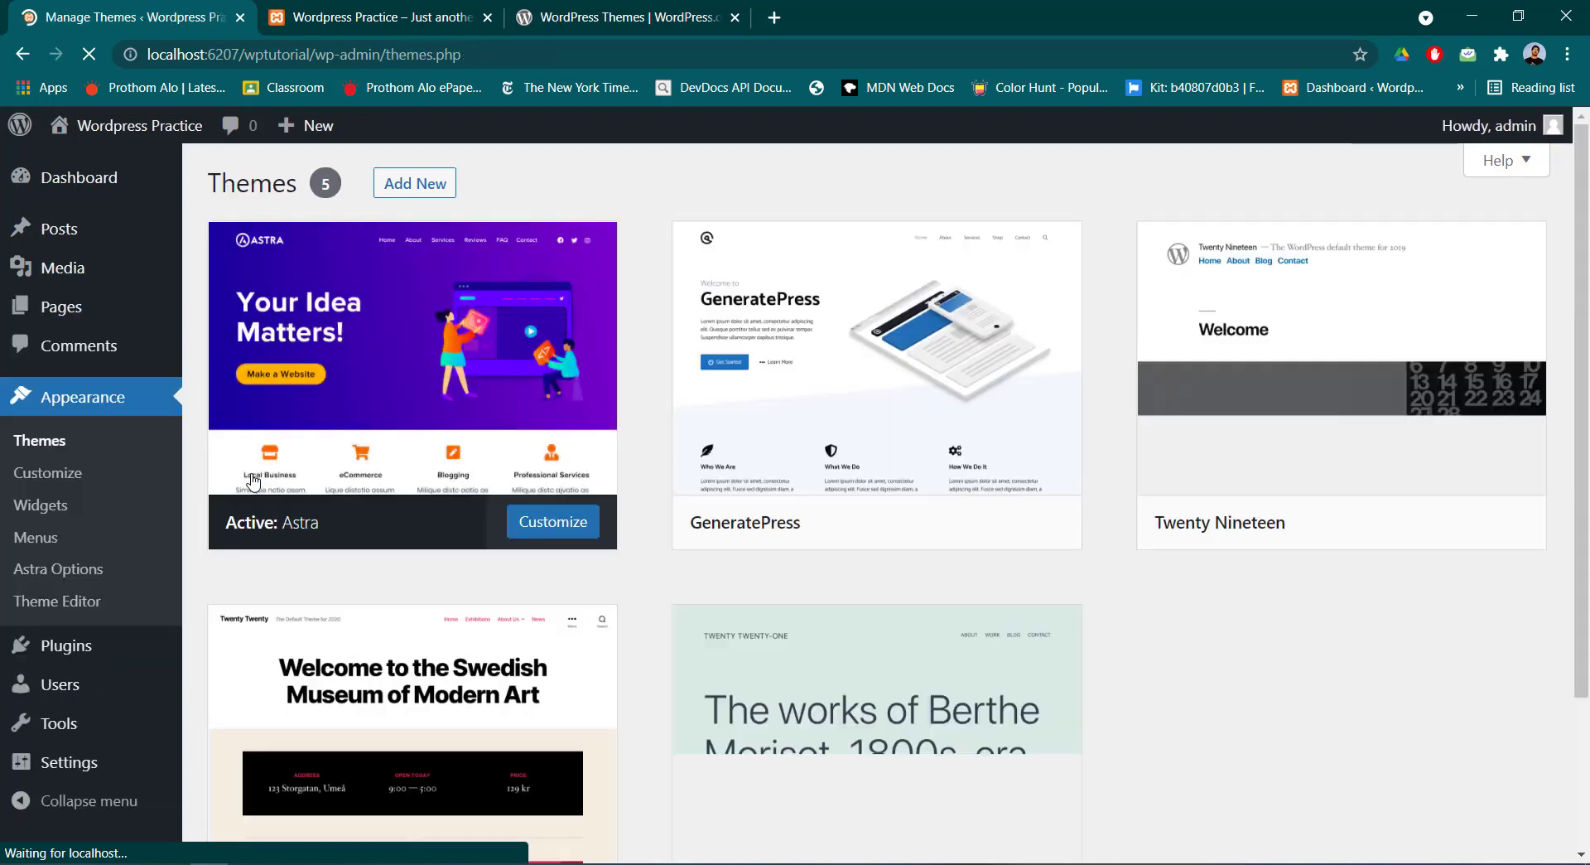
scroll(385, 596, "down", 3)
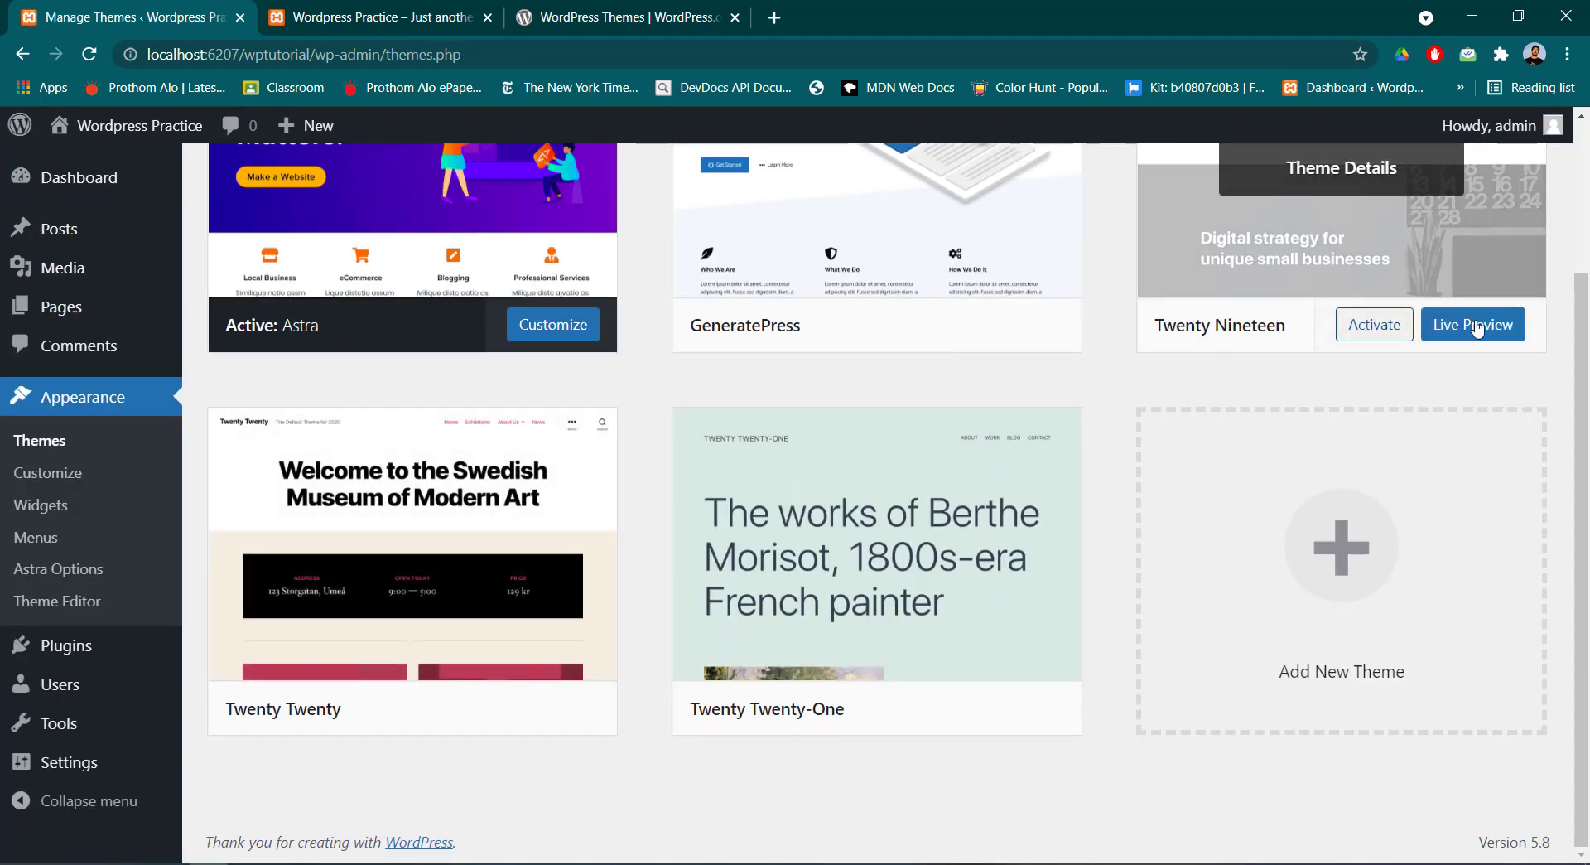
scroll(1505, 318, "up", 3)
scroll(1459, 412, "down", 3)
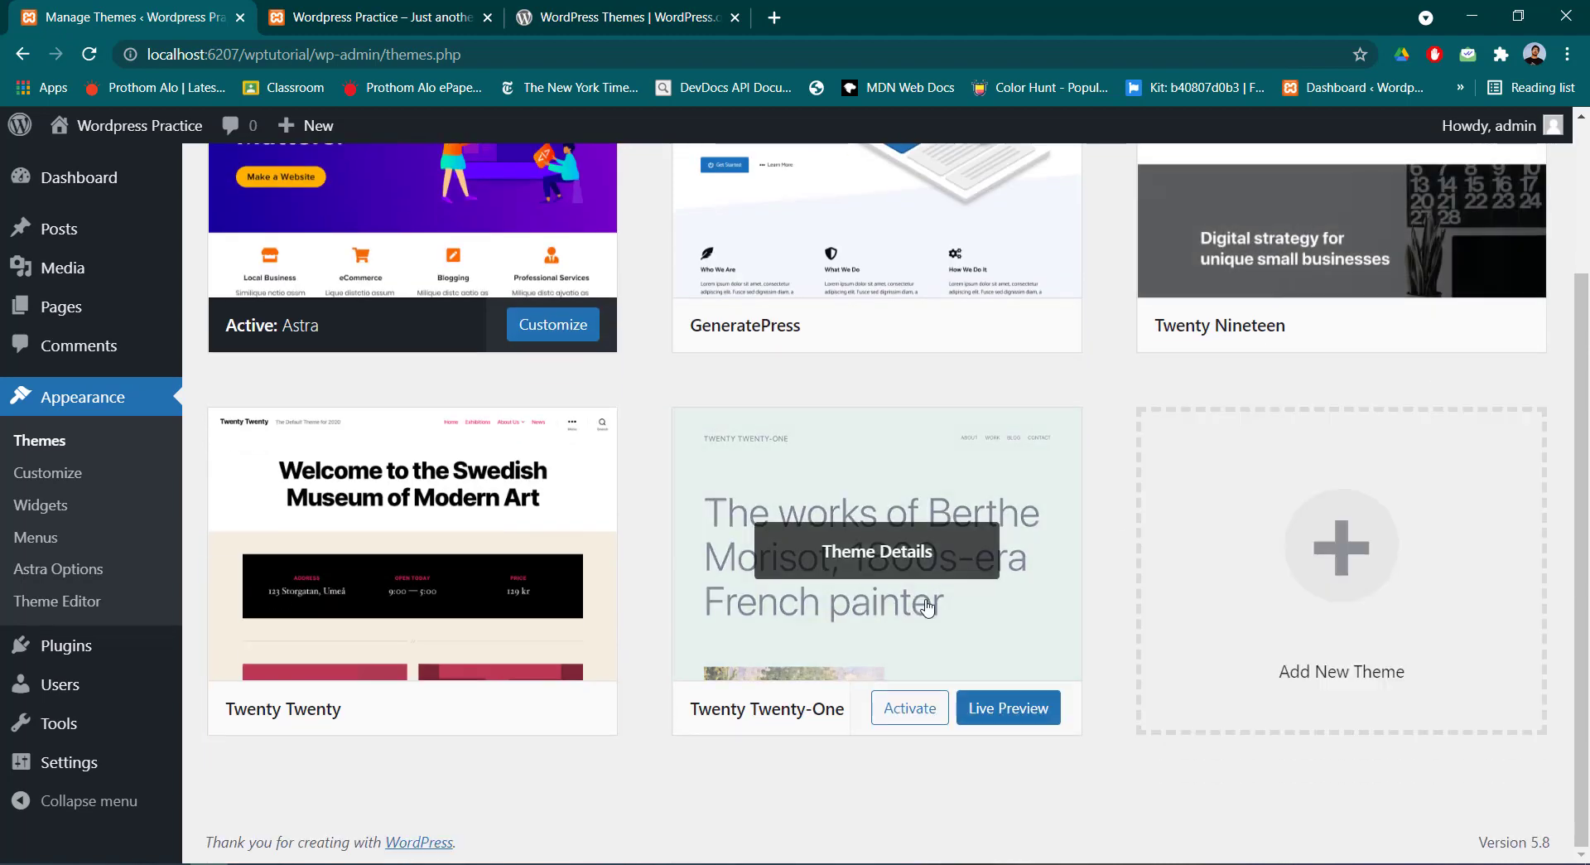
left_click(1006, 709)
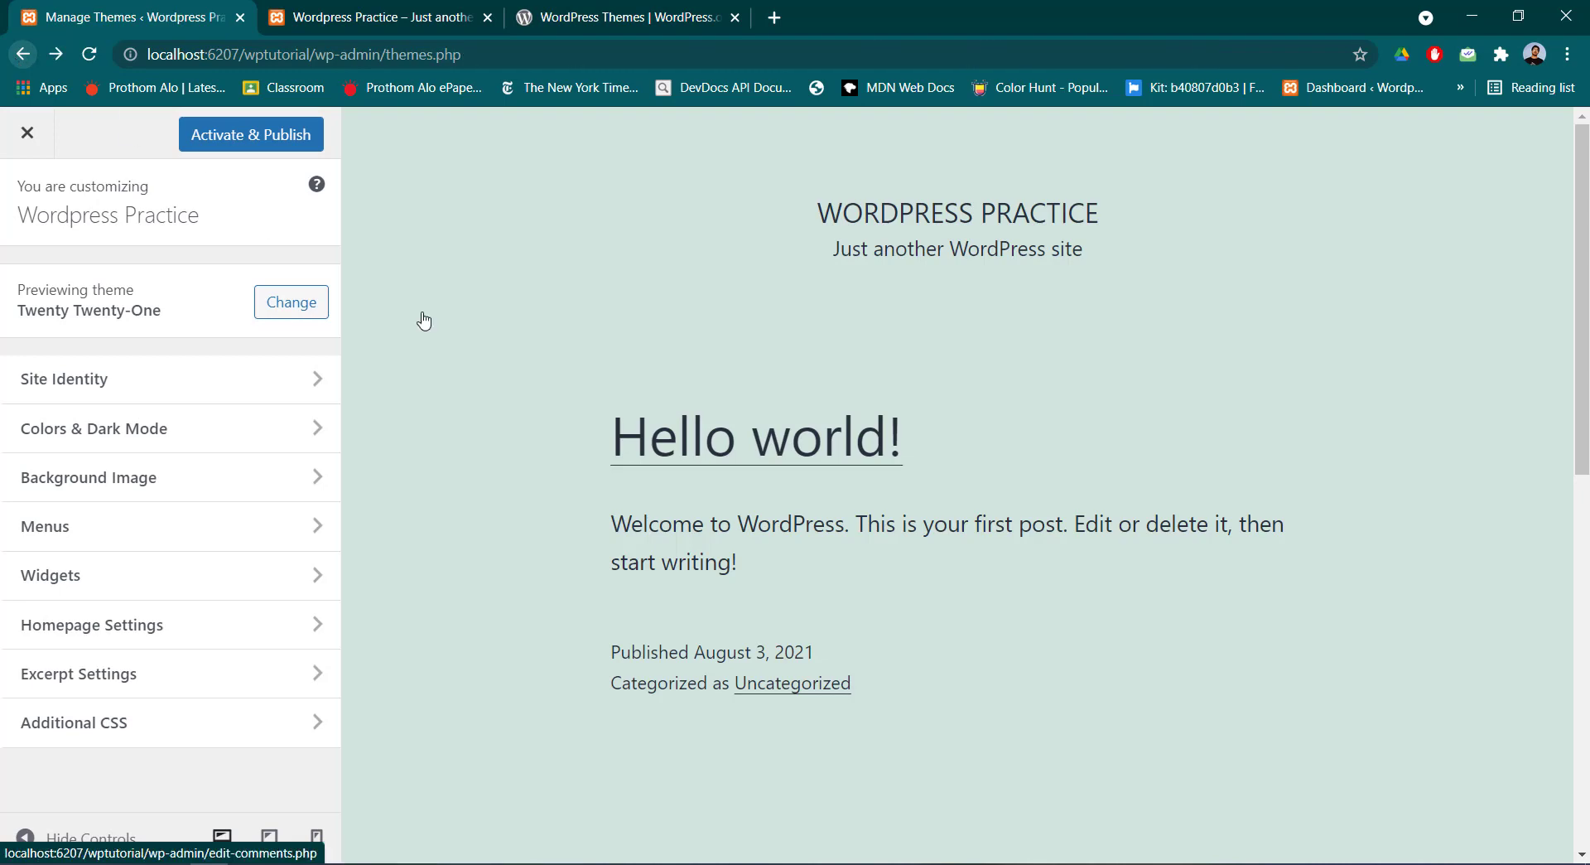
key("Escape")
left_click(908, 708)
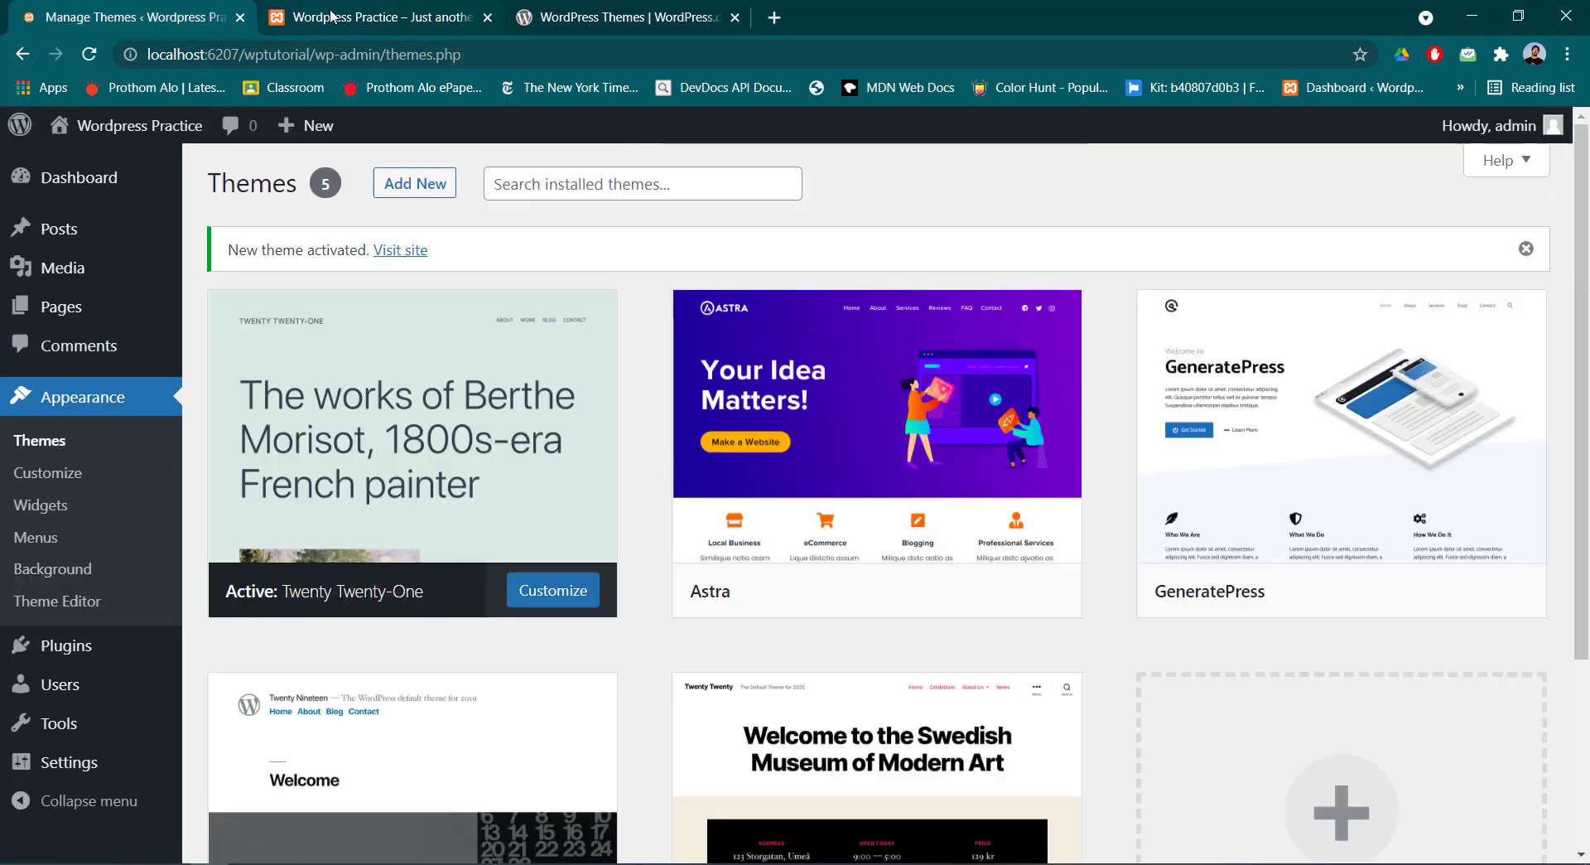
Reload the site's front page and examine how the Twenty Twenty-One theme lays out its header, content and footer
left_click(344, 18)
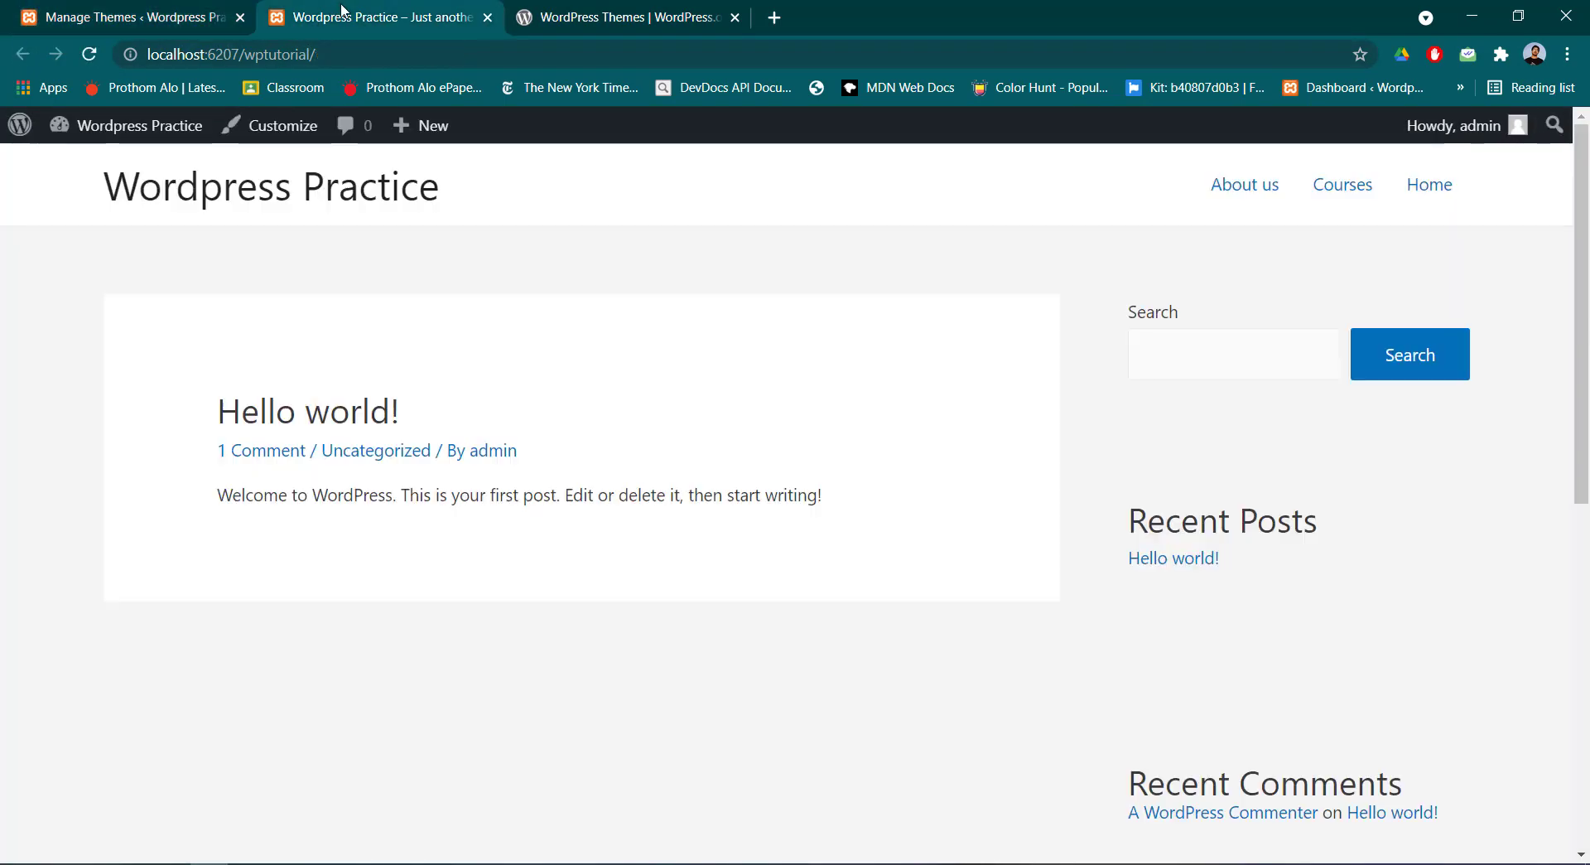
left_click(98, 52)
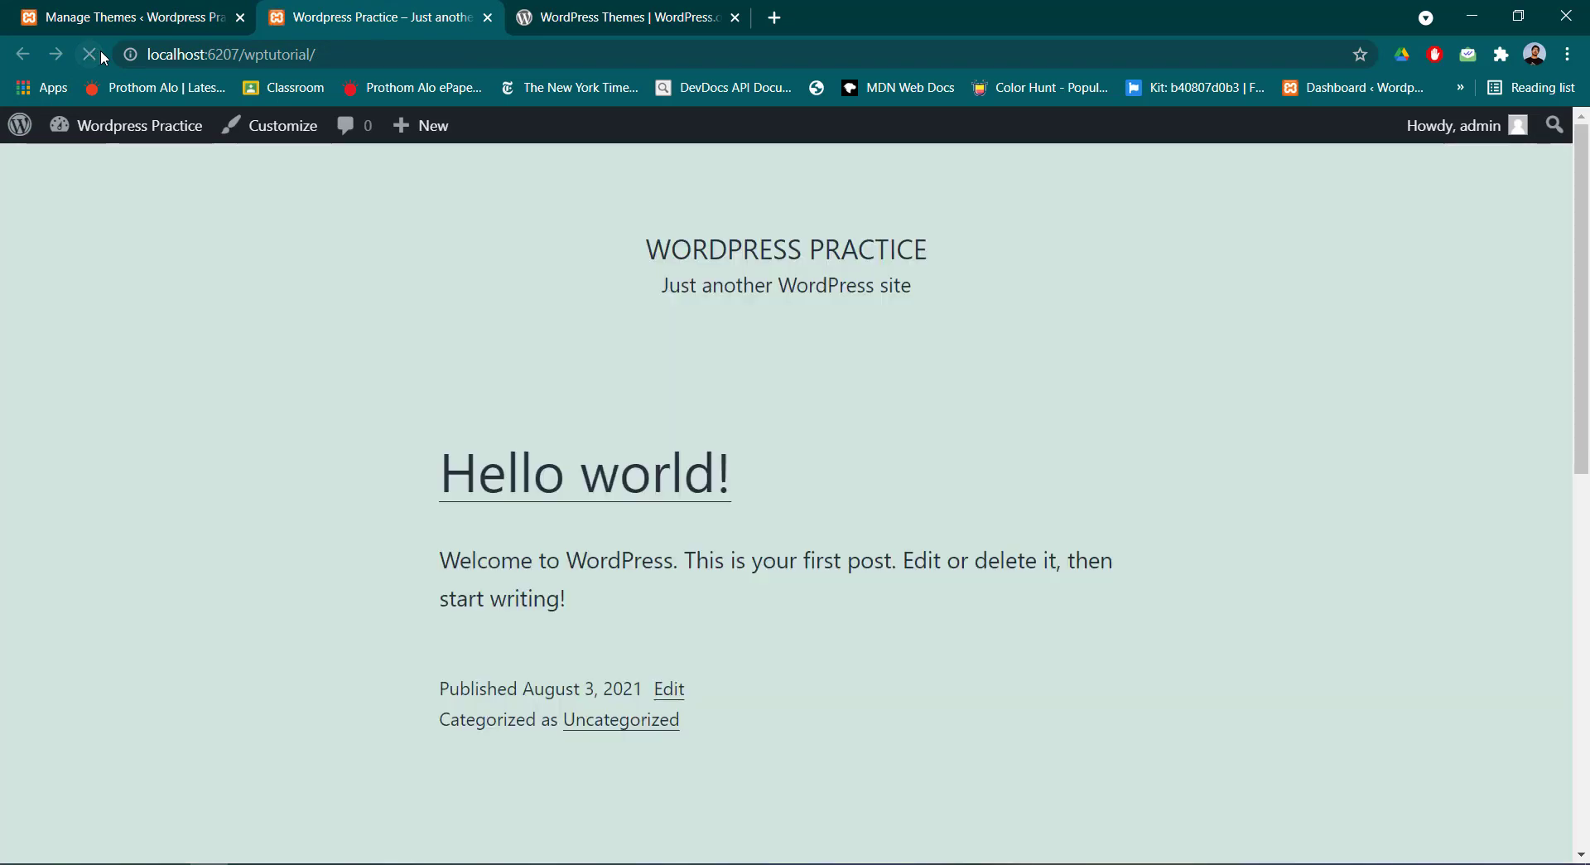
scroll(500, 501, "down", 10)
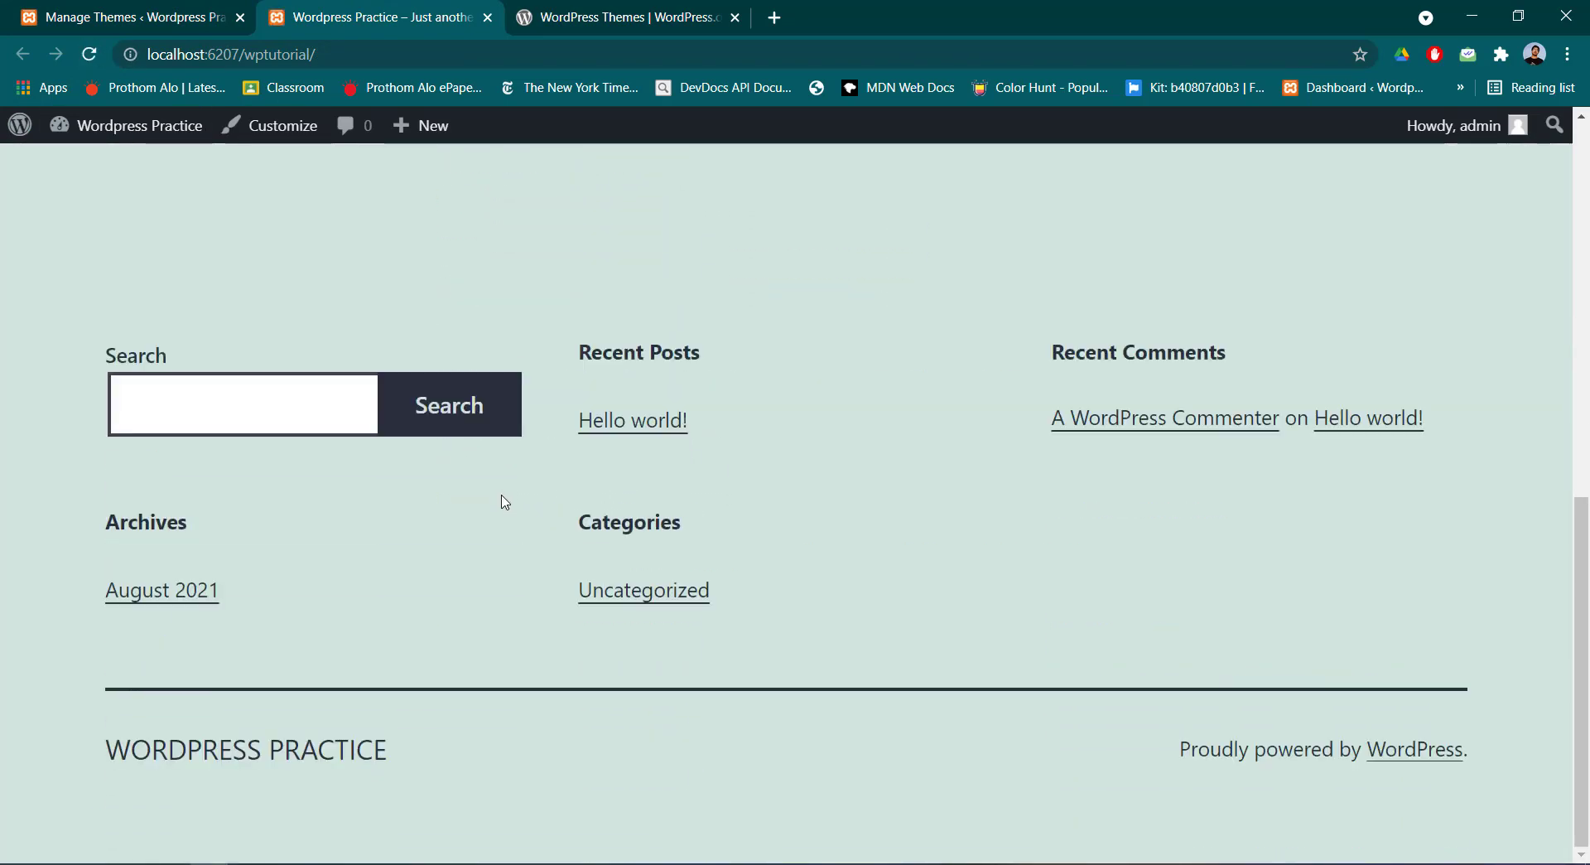
scroll(387, 613, "up", 10)
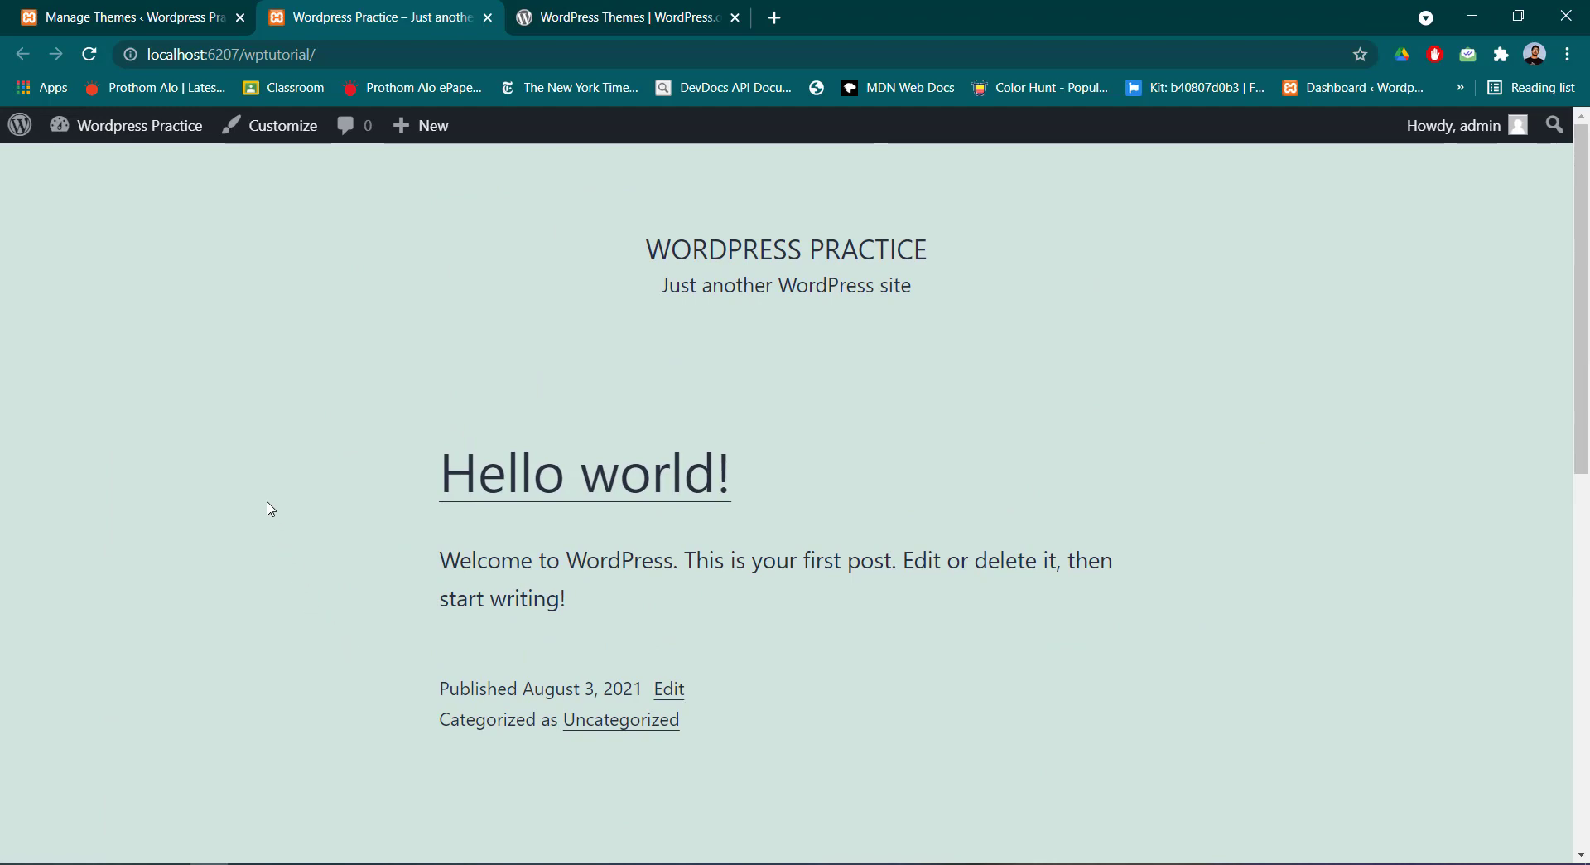
scroll(497, 497, "down", 10)
scroll(527, 543, "down", 2)
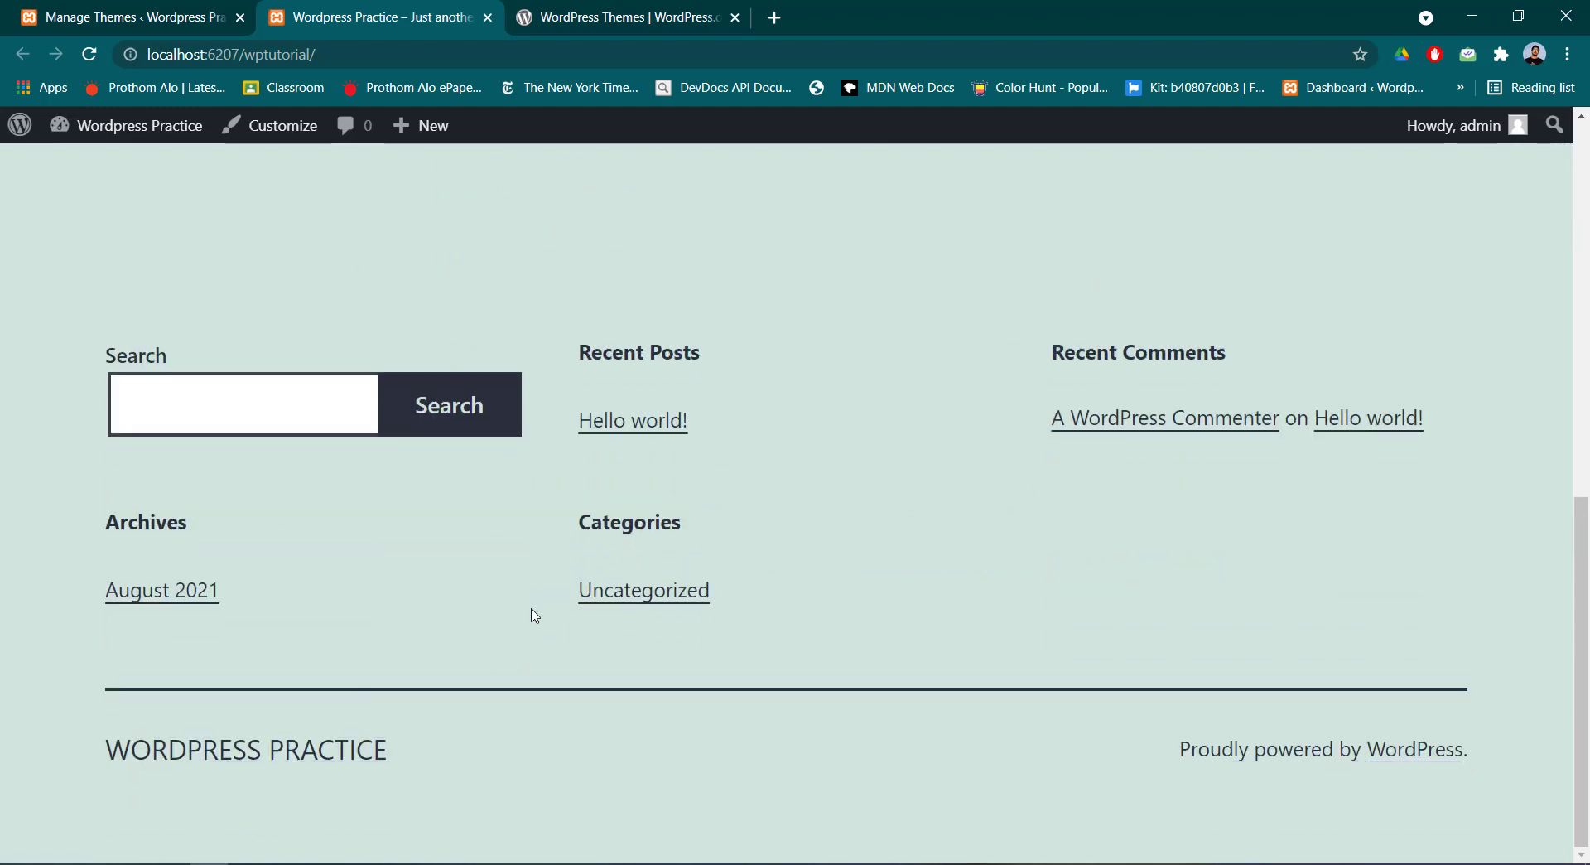
scroll(657, 505, "up", 12)
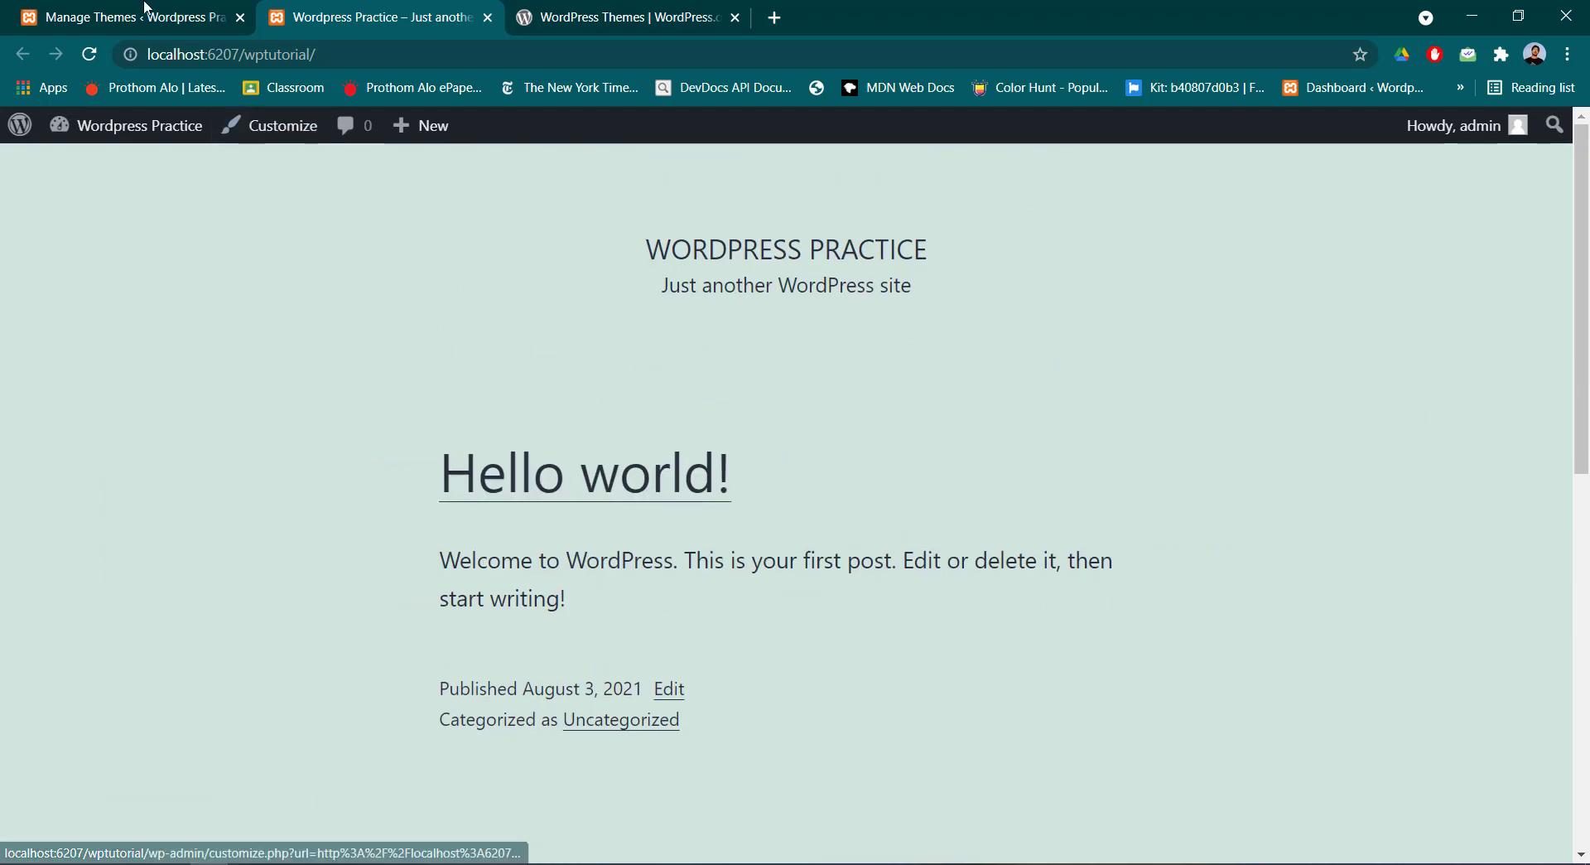
left_click(110, 7)
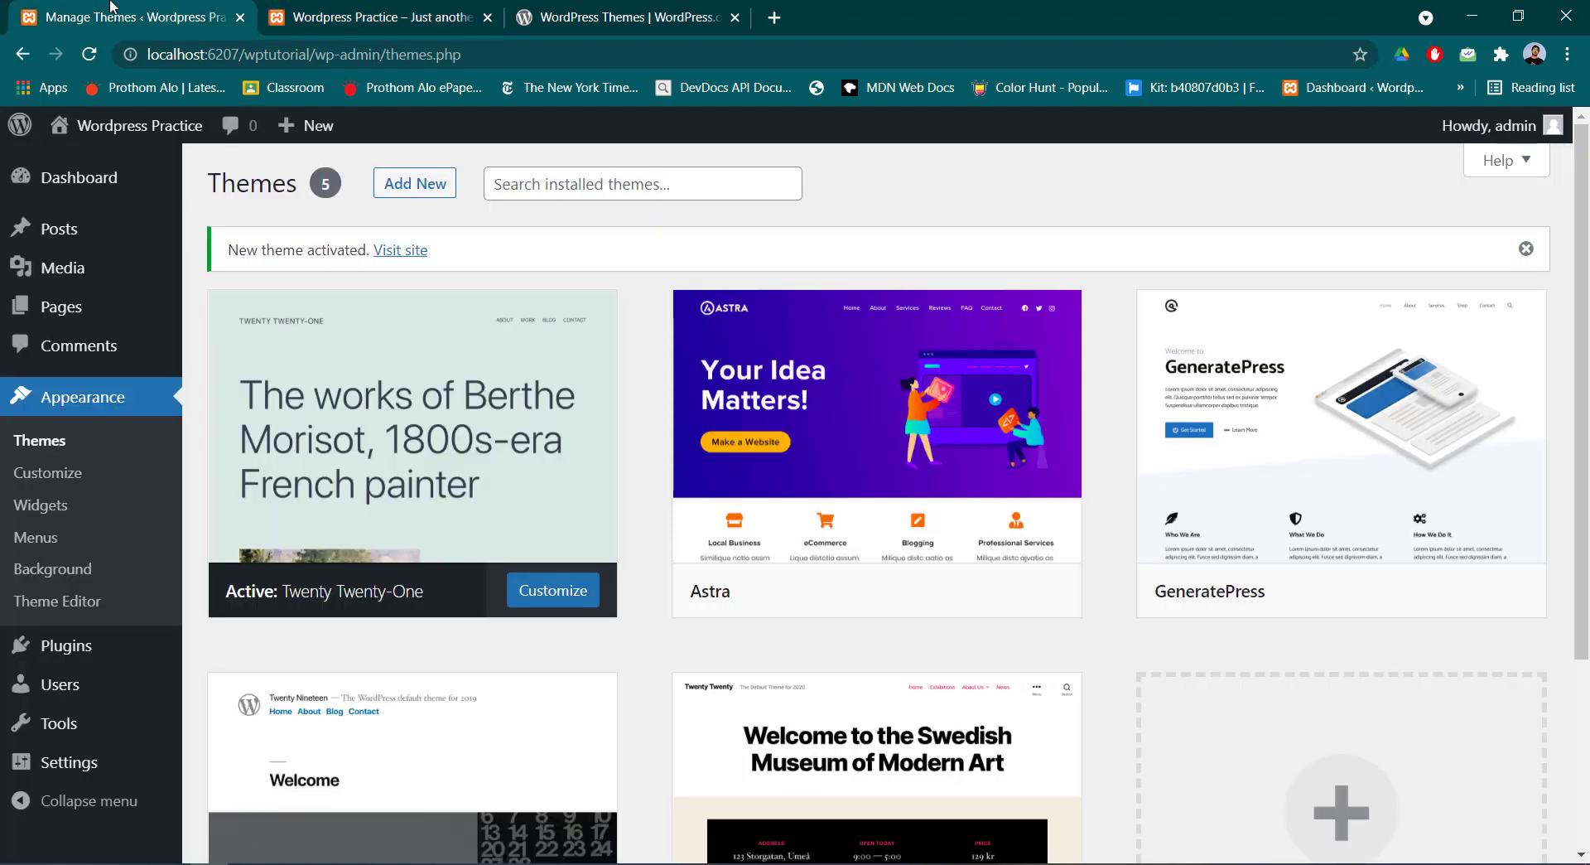
left_click(386, 15)
Open the Menus admin page and create a new navigation menu named main menu
left_click(87, 10)
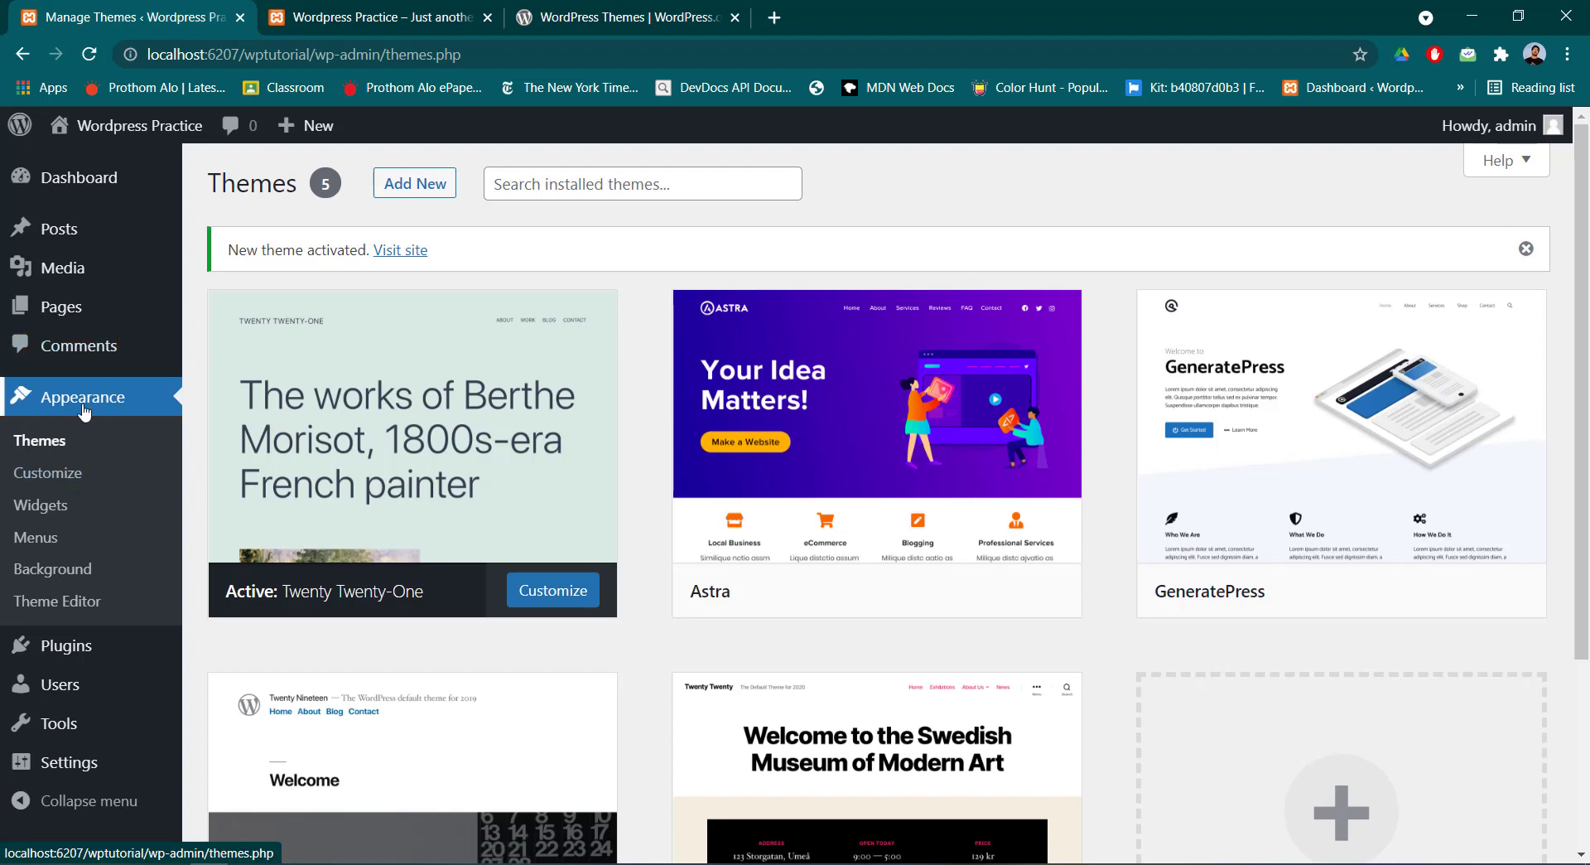
left_click(46, 540)
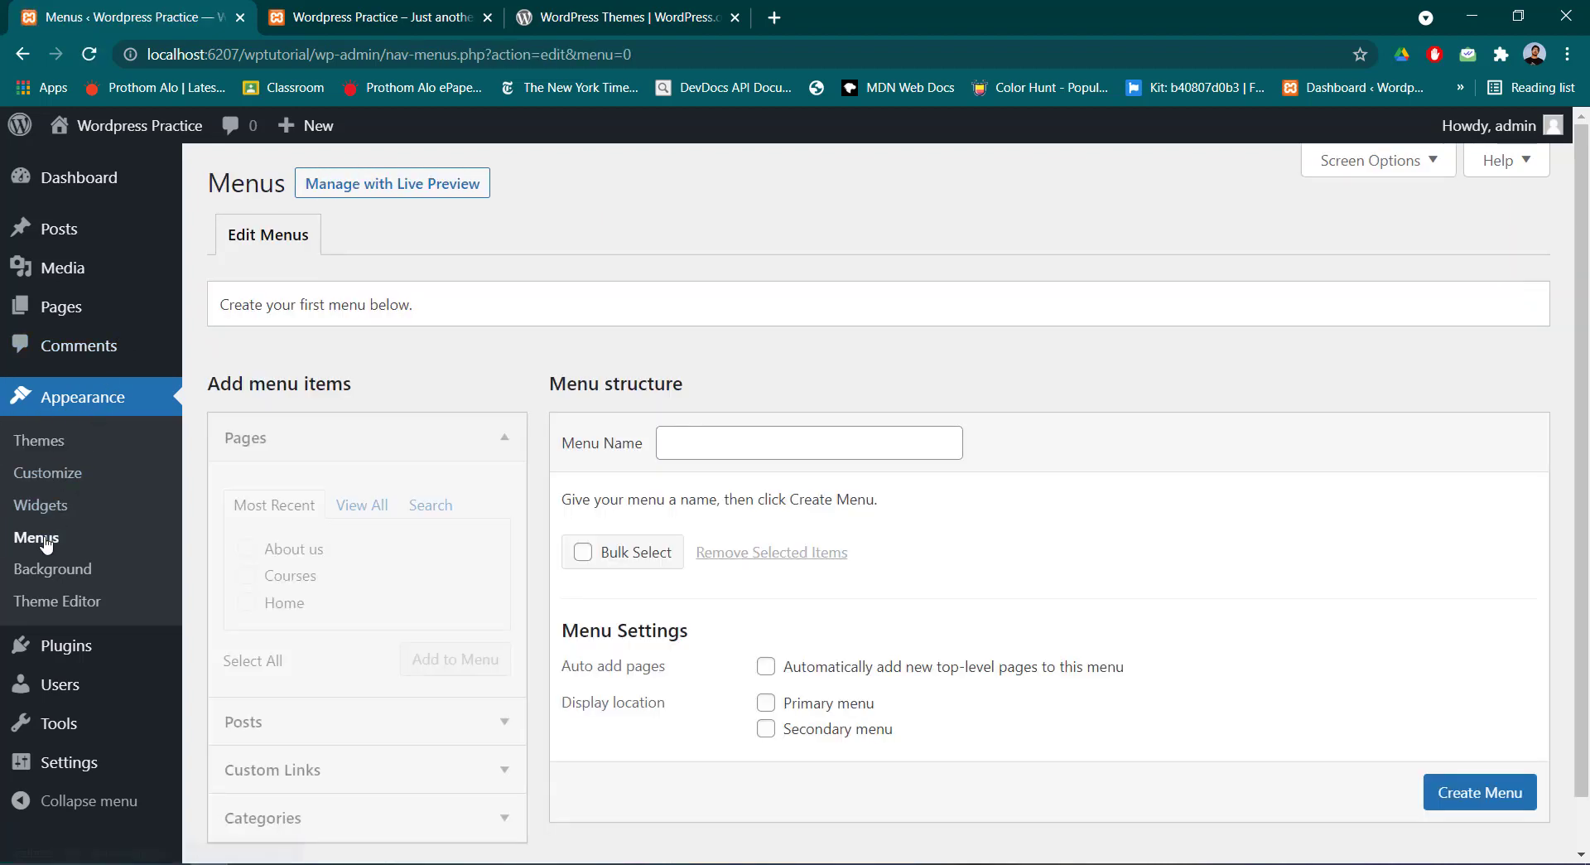
left_click(707, 437)
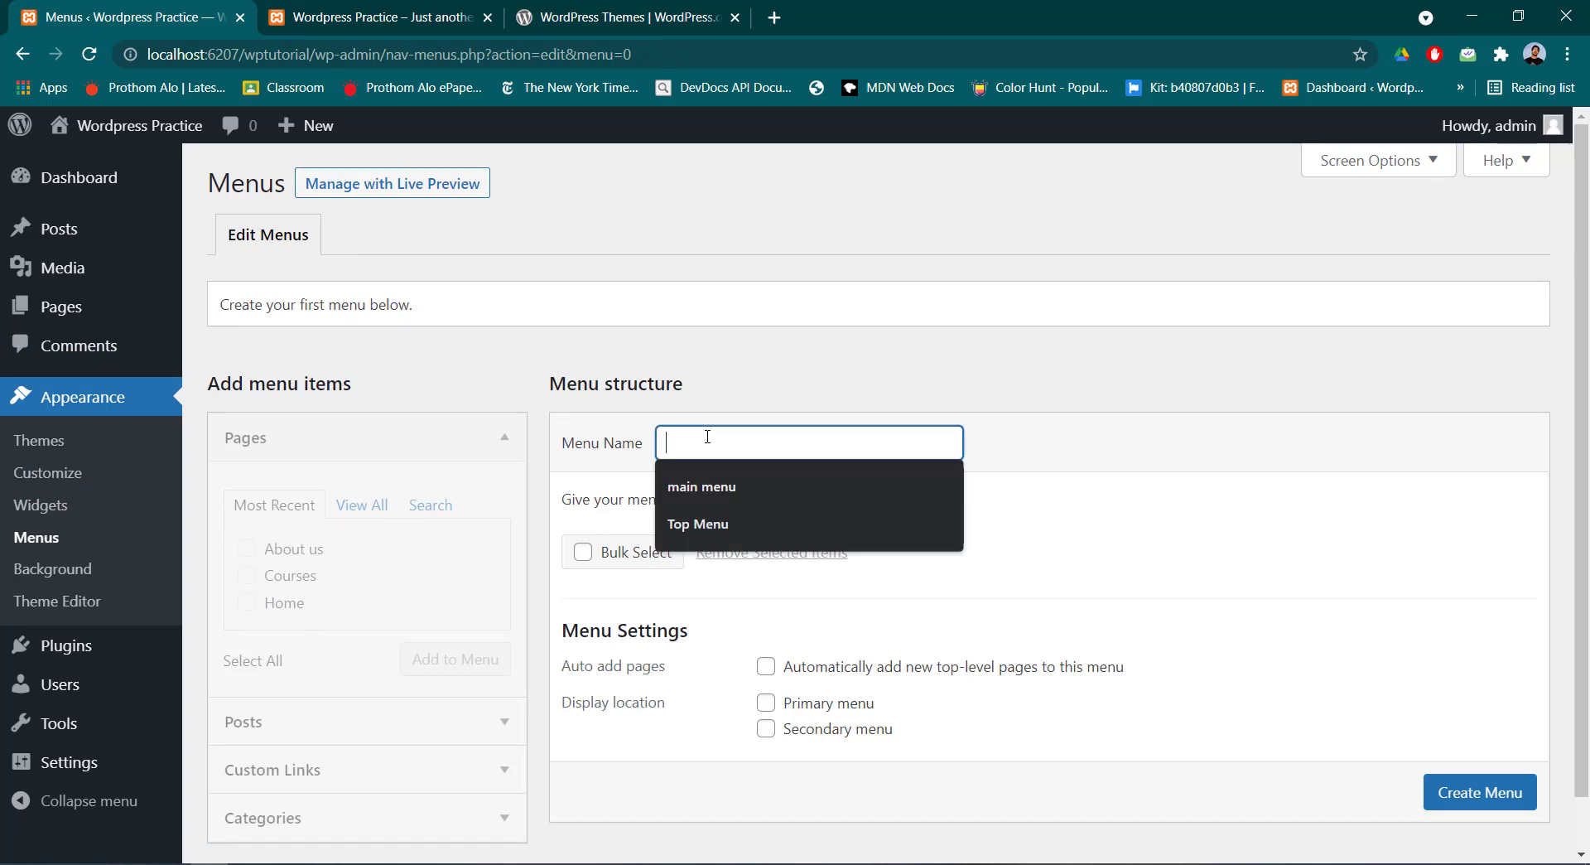
left_click(712, 485)
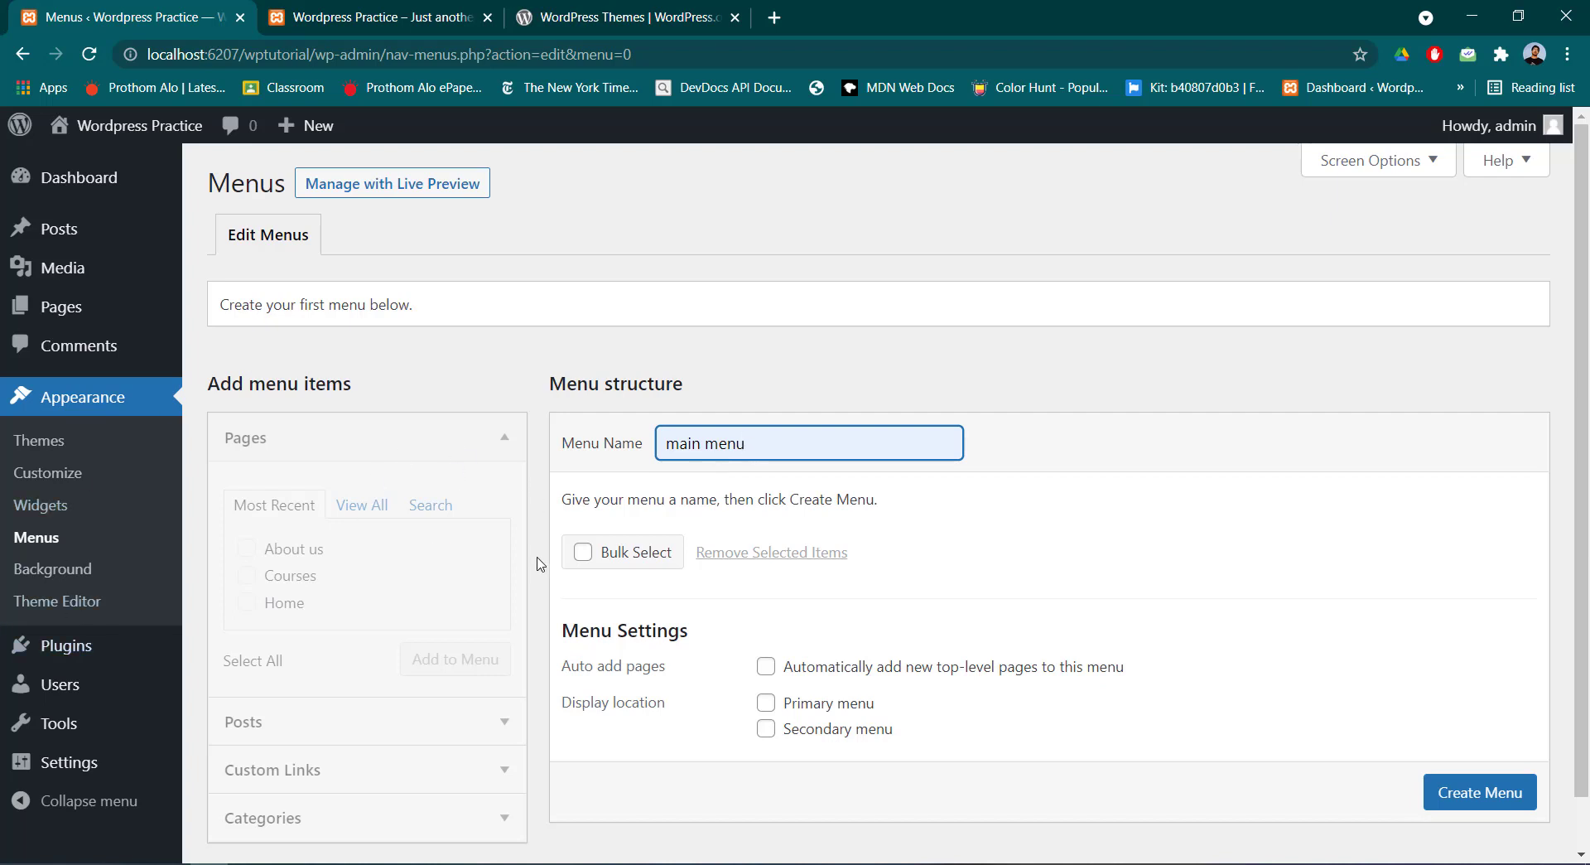
scroll(540, 564, "down", 1)
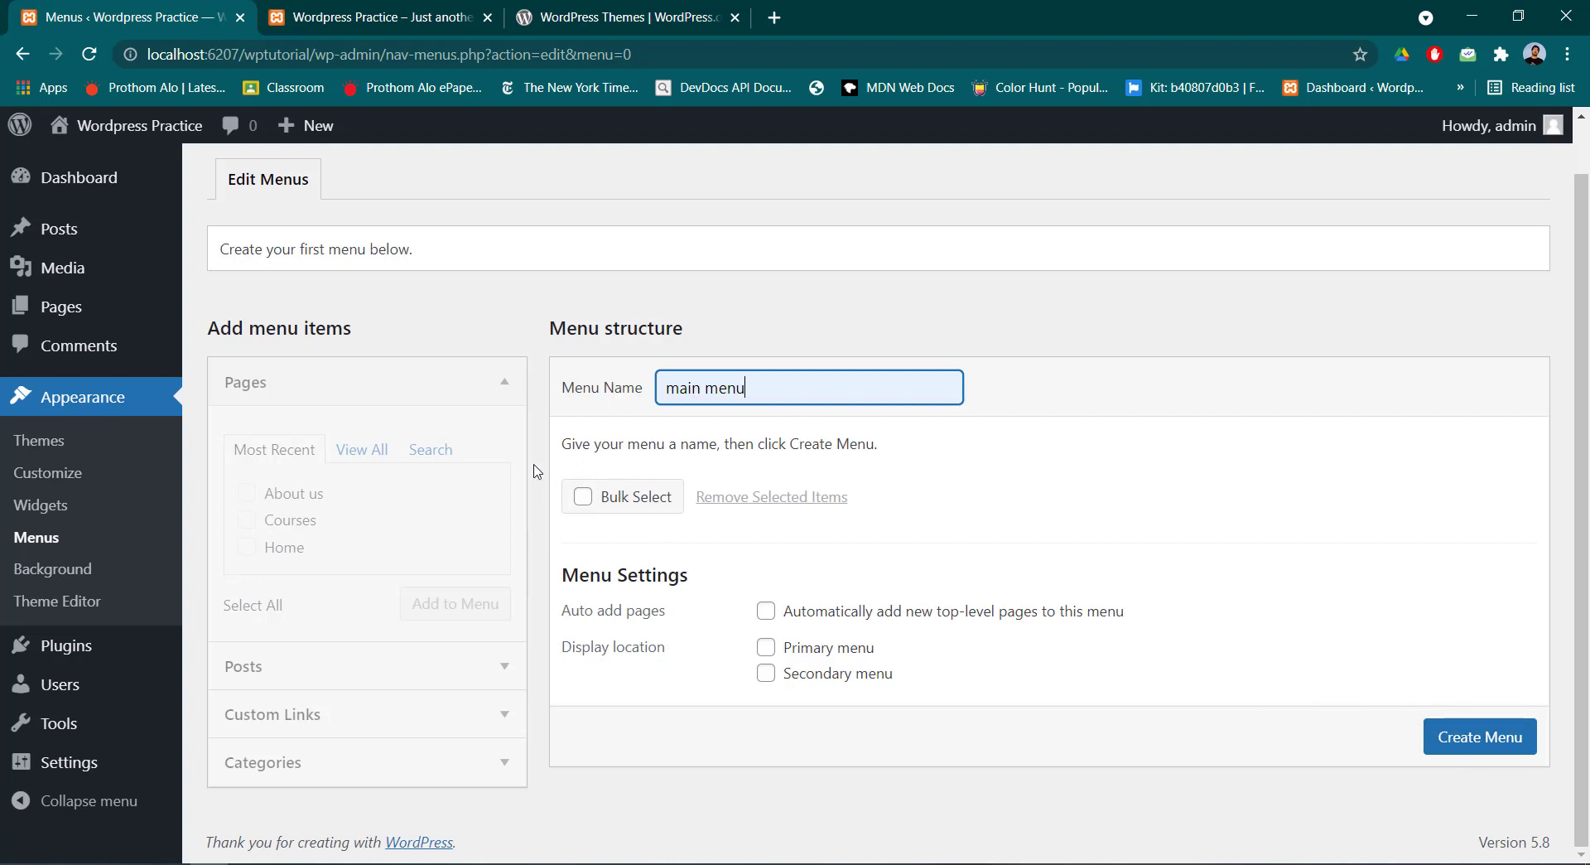
left_click(1482, 739)
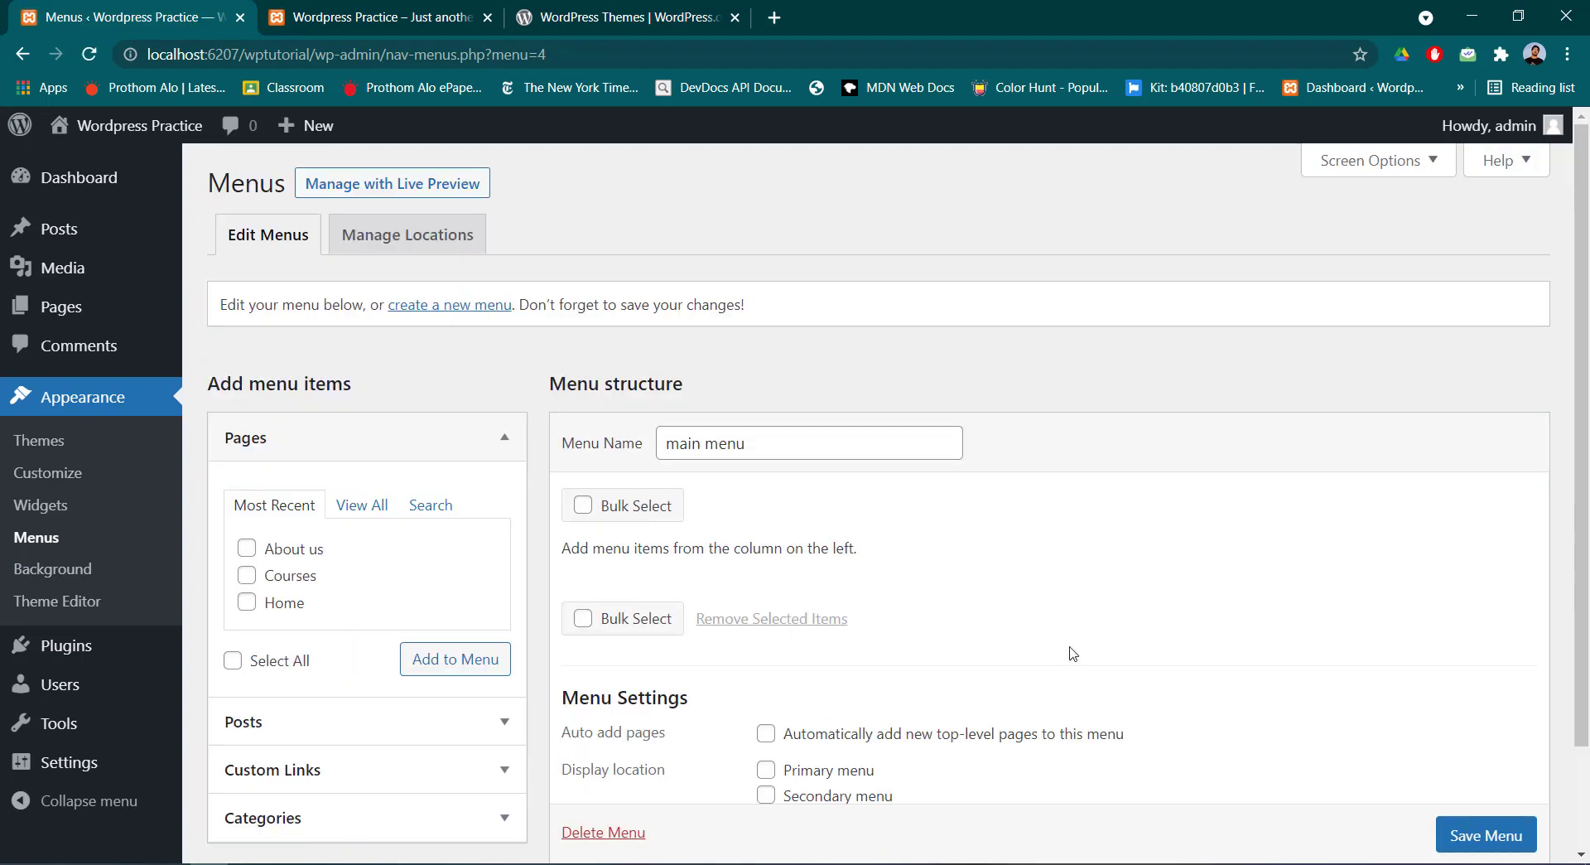
Add the Home, Courses and About us pages to main menu, one at a time in that order
scroll(754, 487, "down", 2)
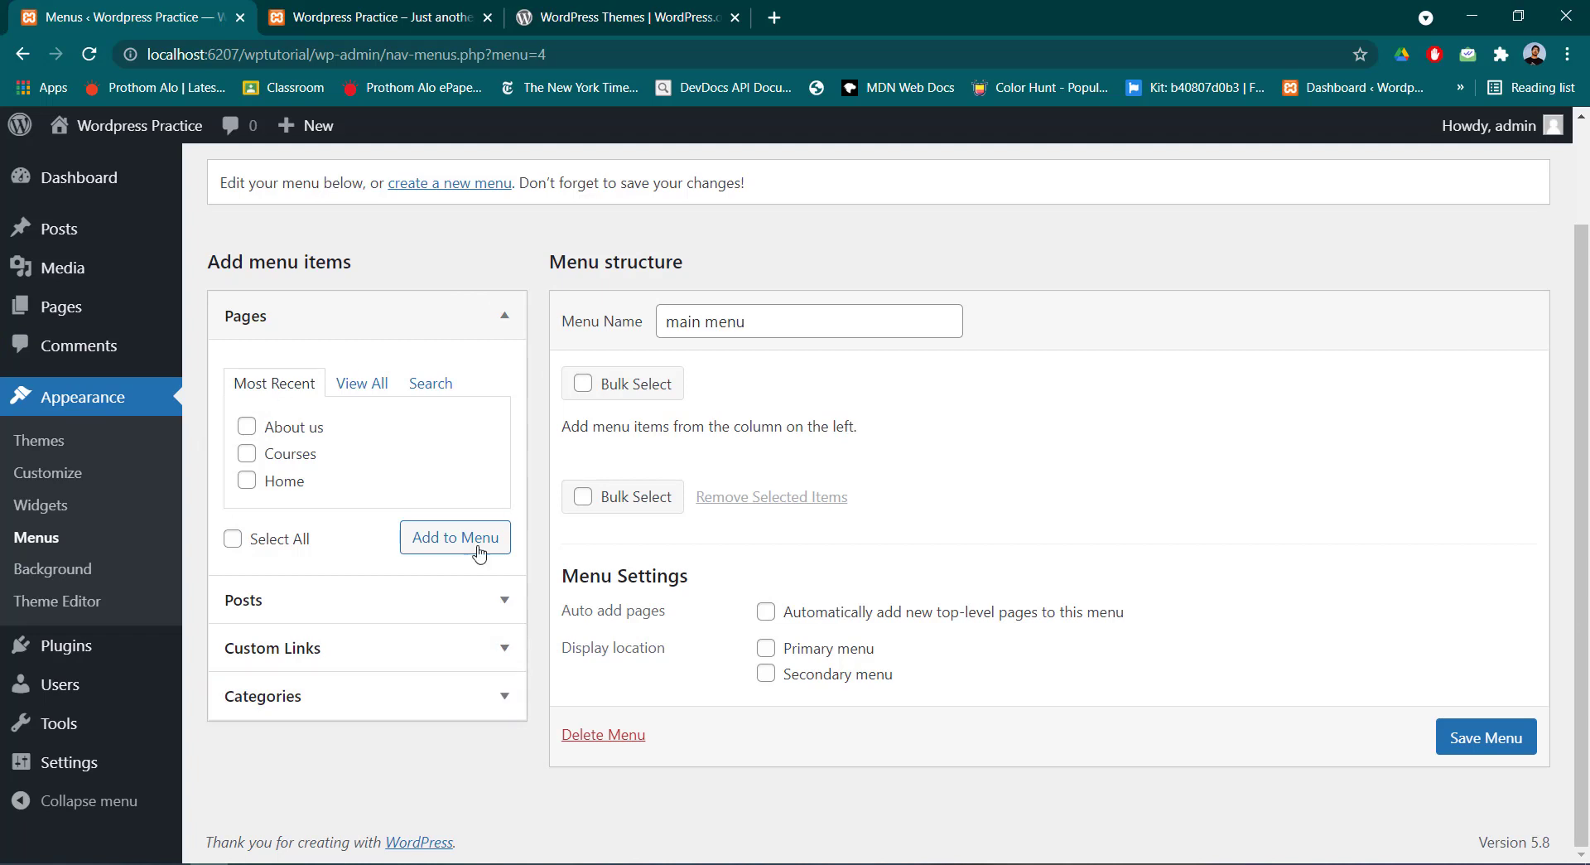
left_click(247, 481)
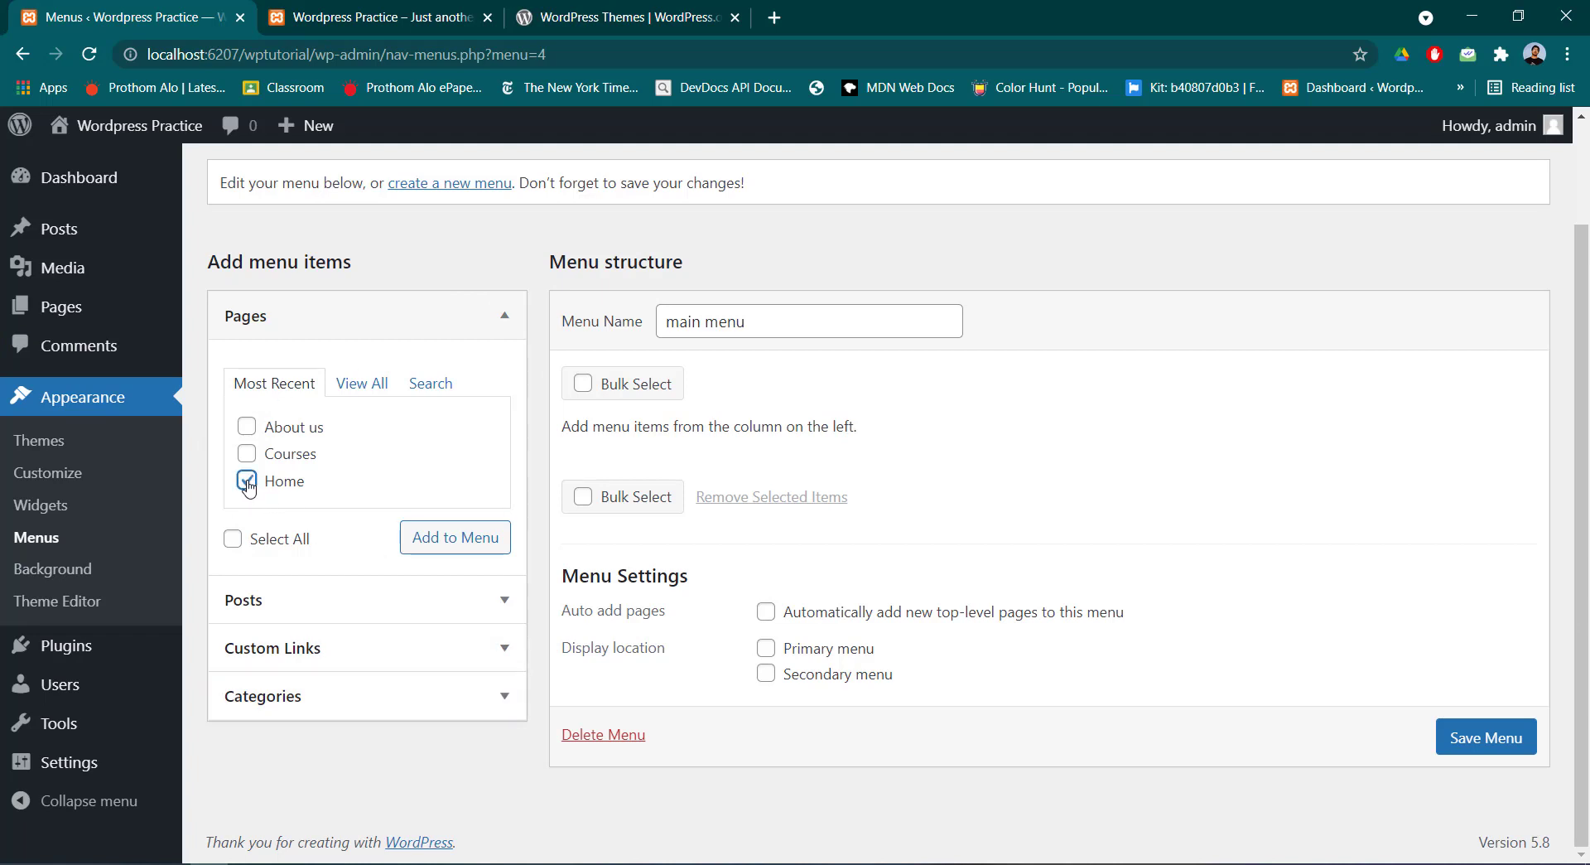
left_click(444, 546)
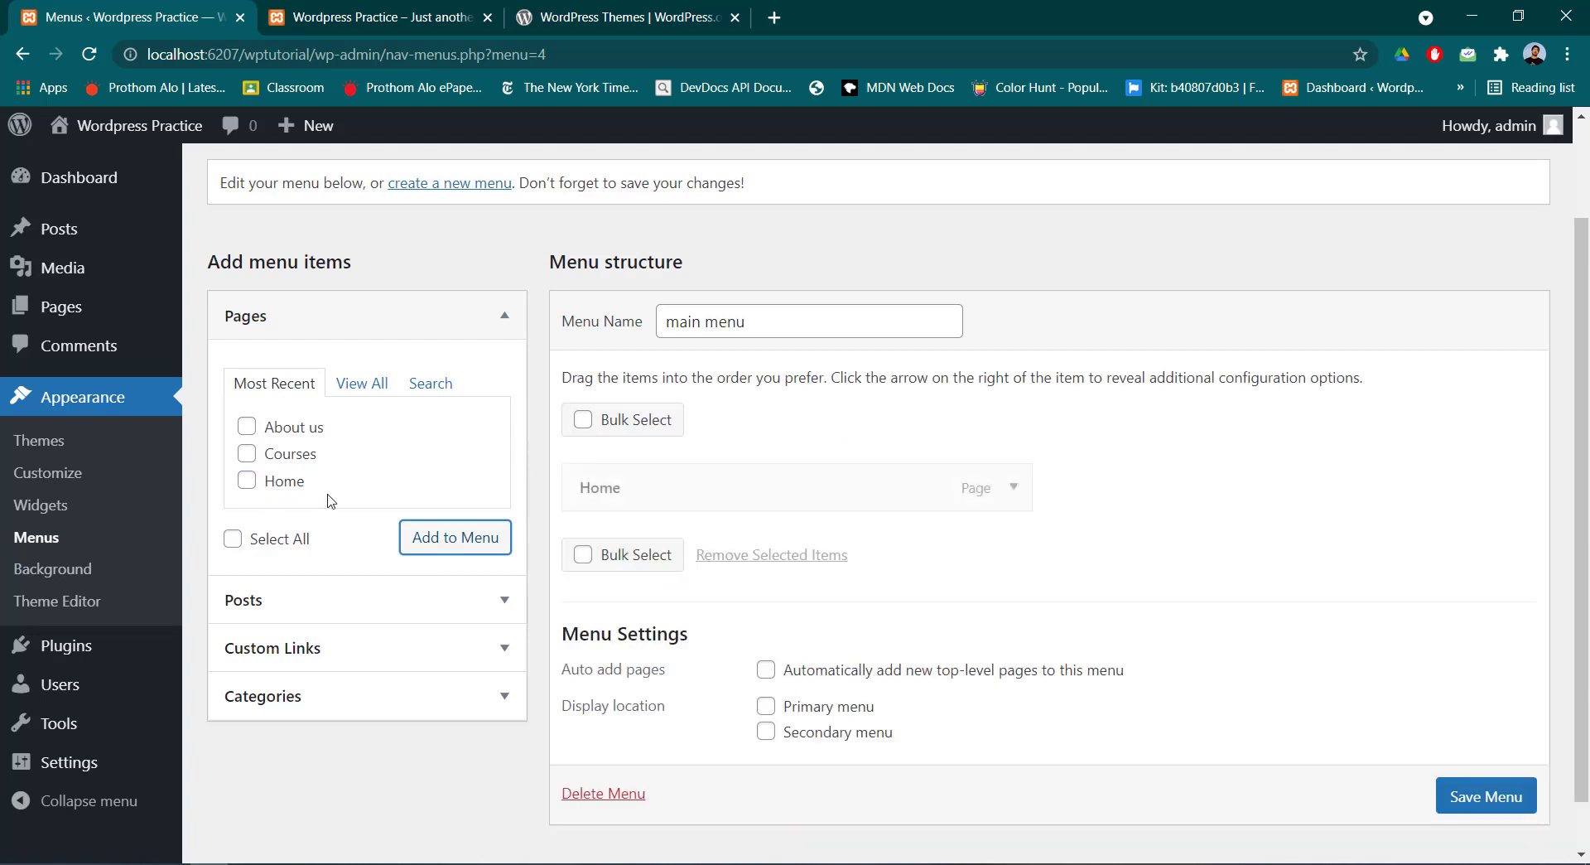
left_click(247, 454)
left_click(467, 540)
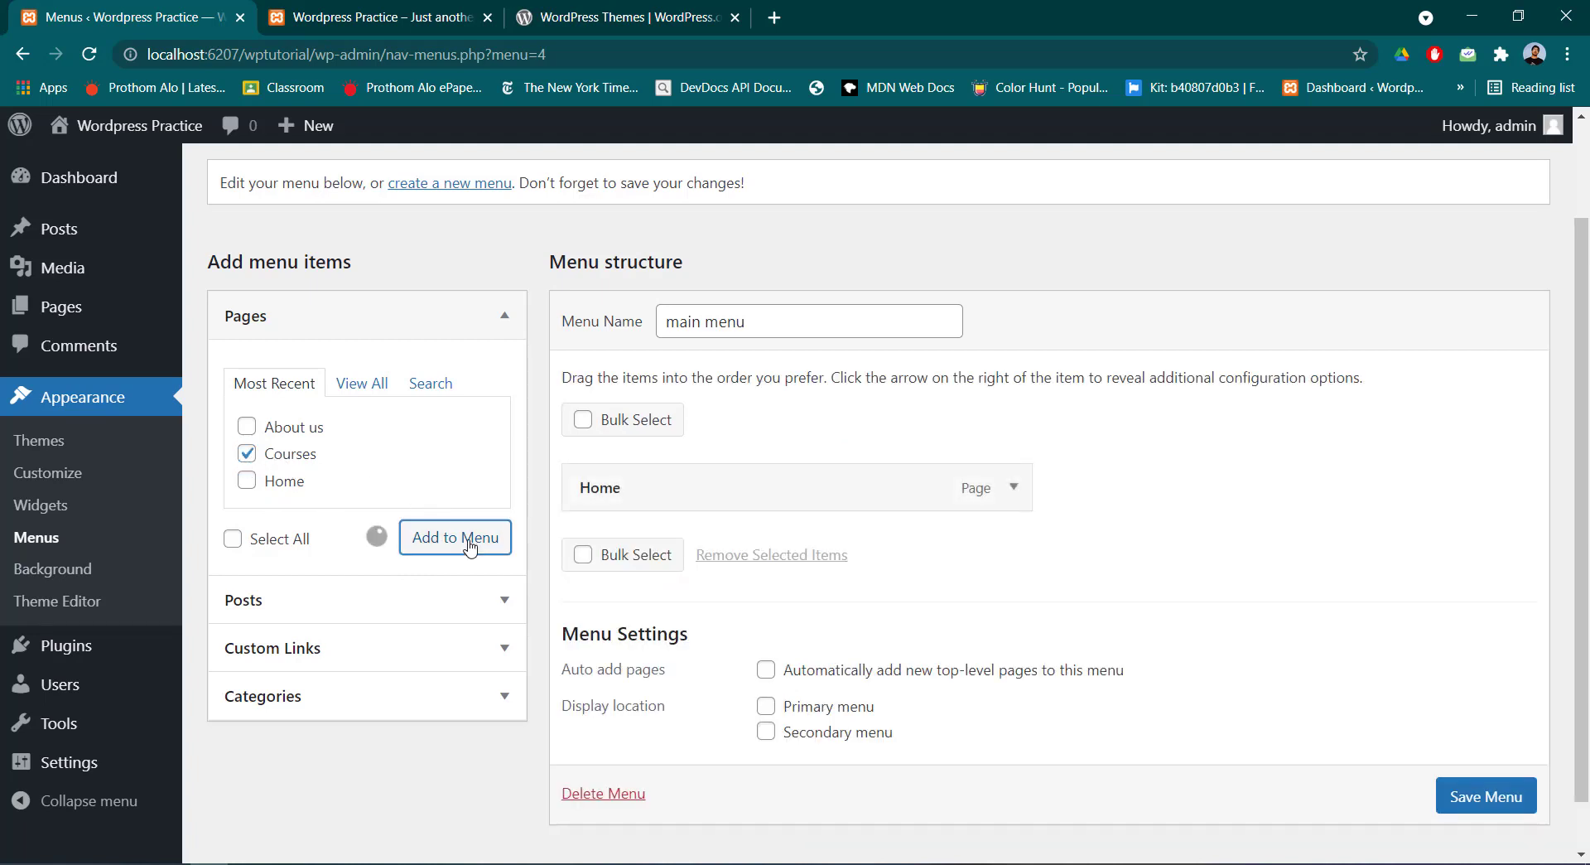
left_click(247, 427)
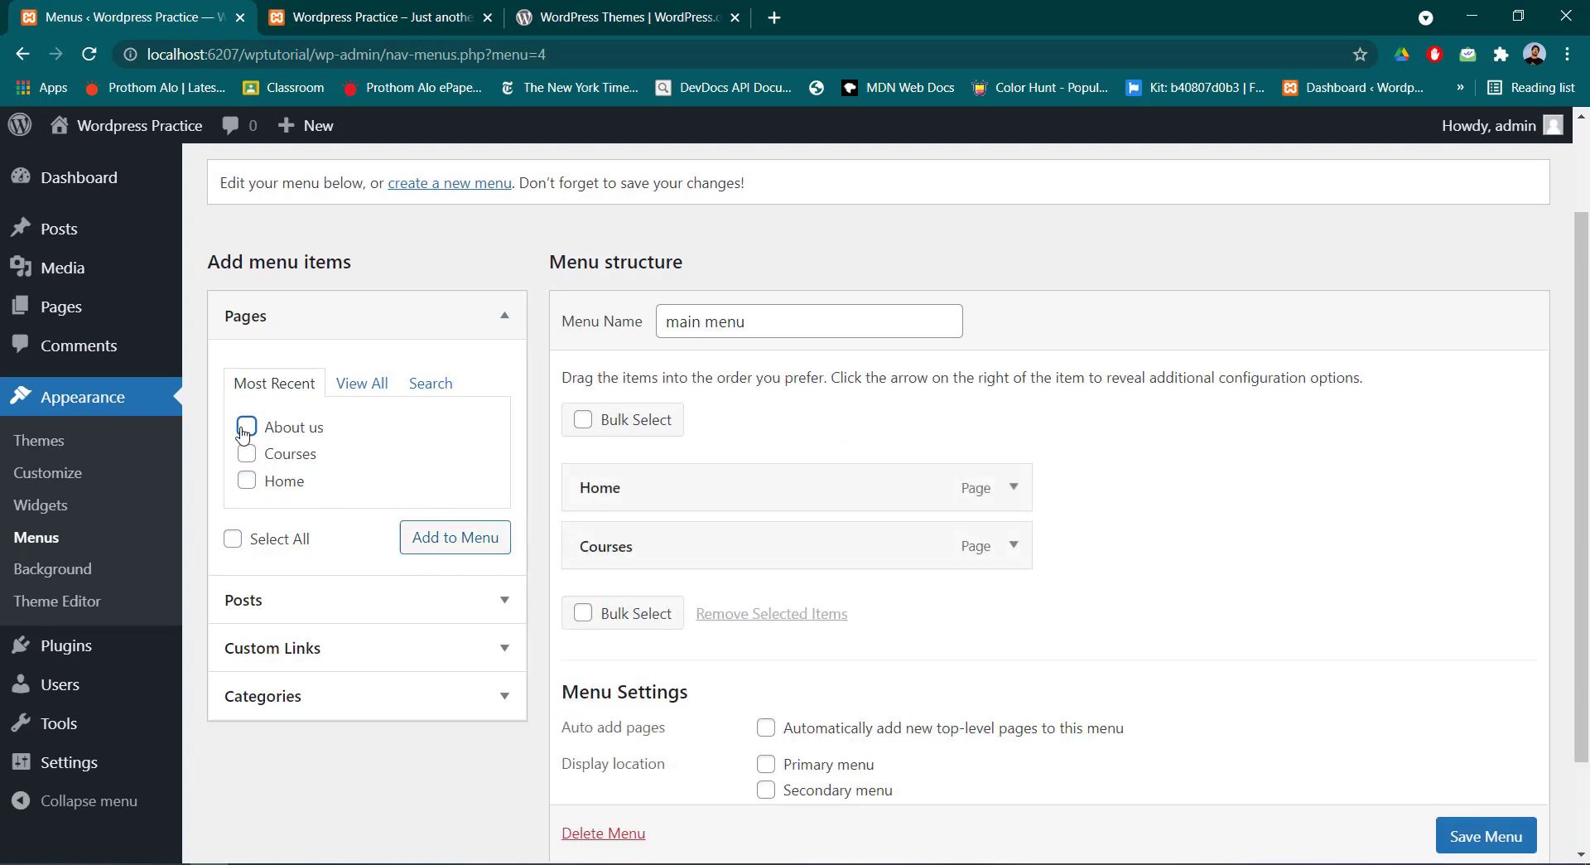
left_click(463, 534)
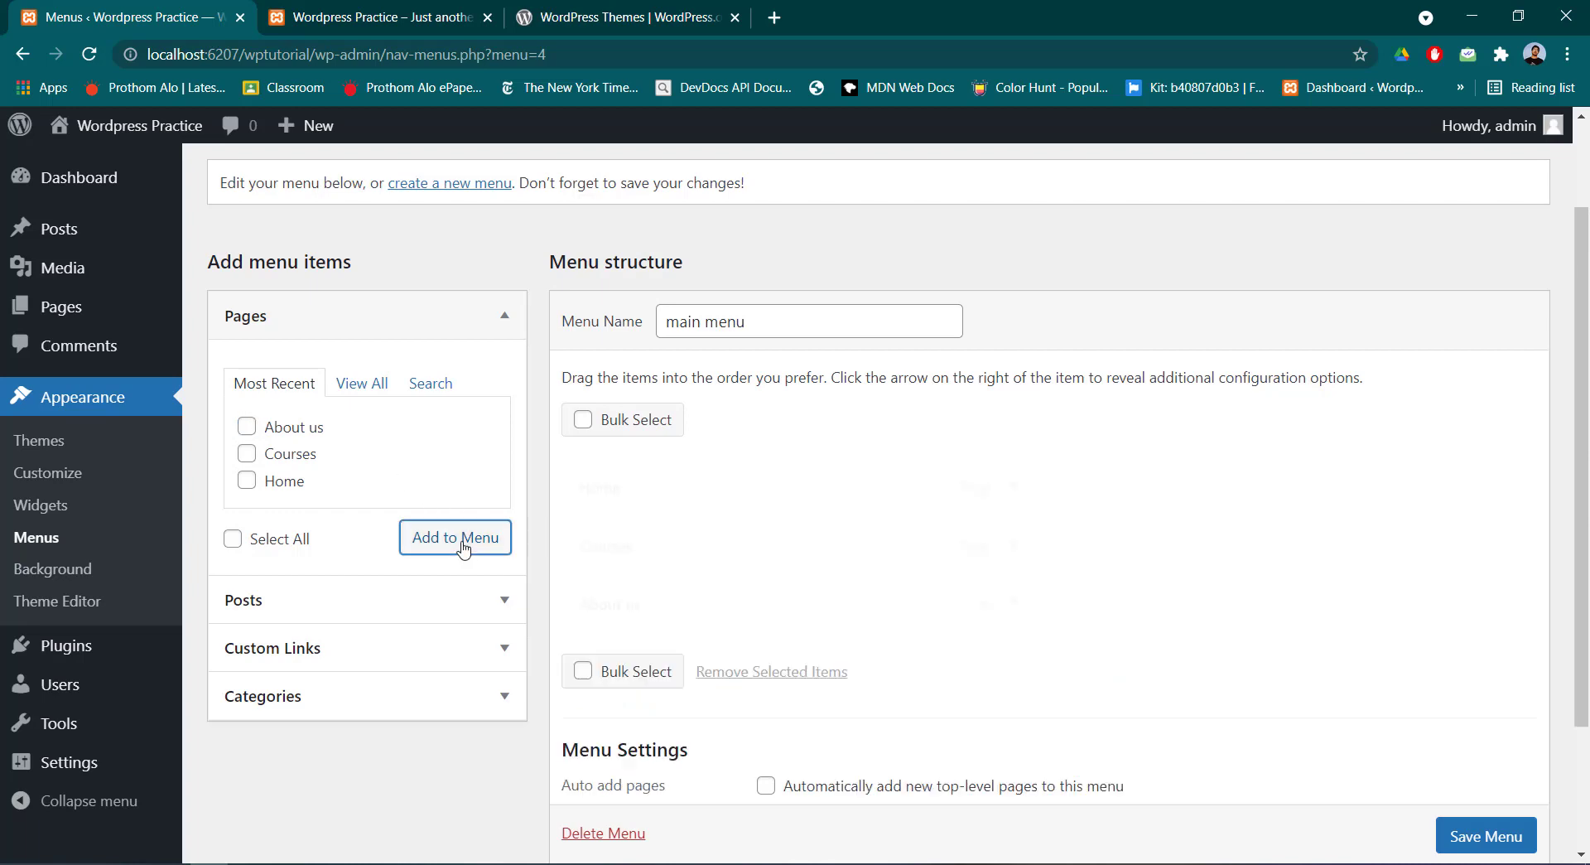
Assign main menu to the Primary menu display location, save it, and reload the front page to check the navigation
scroll(735, 564, "down", 3)
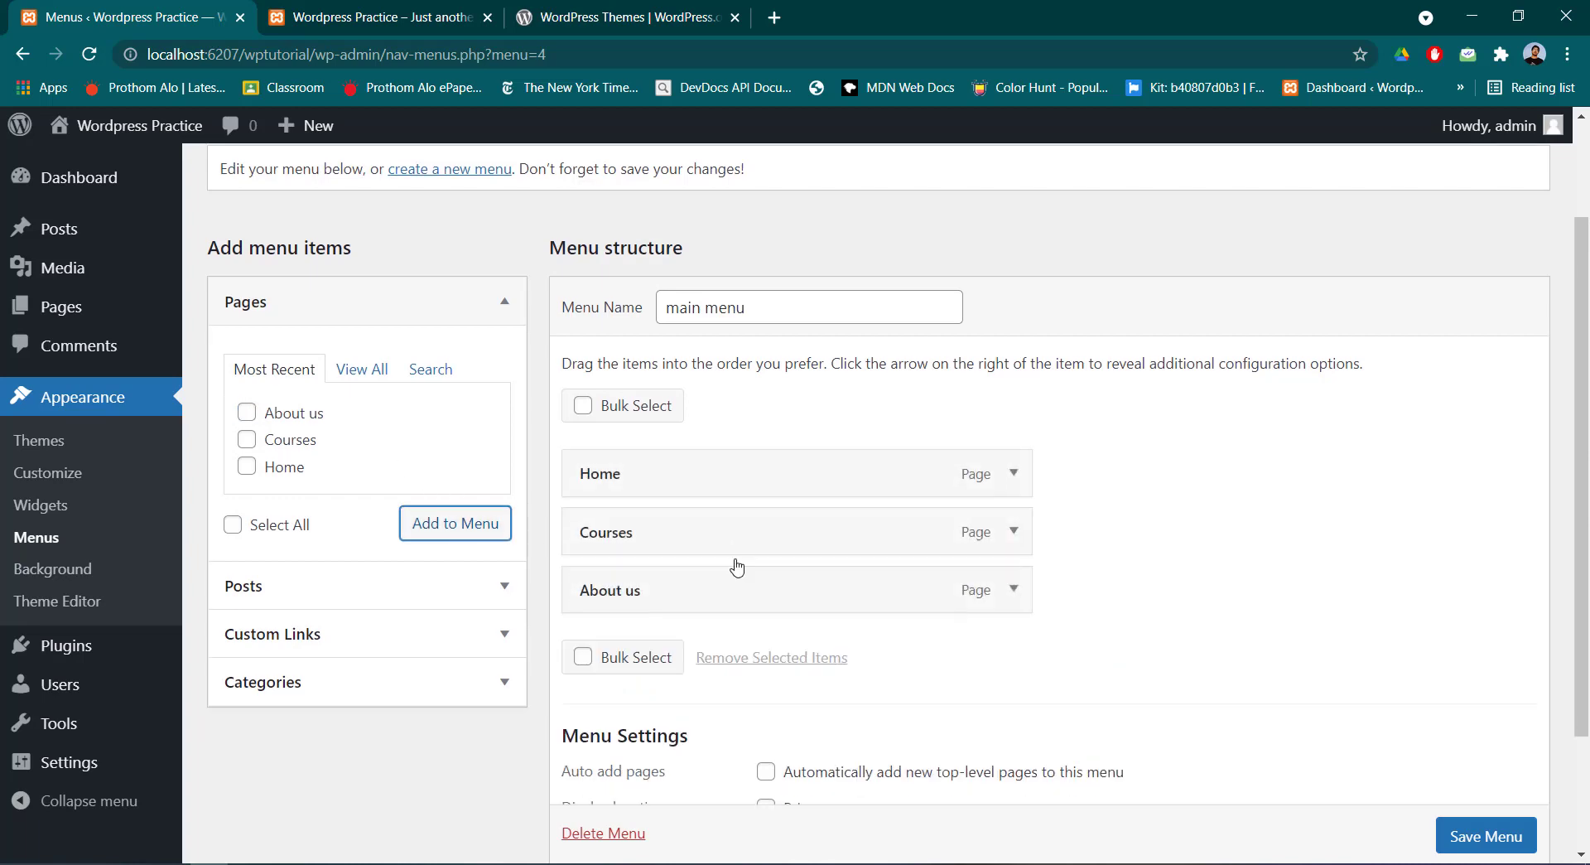
left_click(1503, 741)
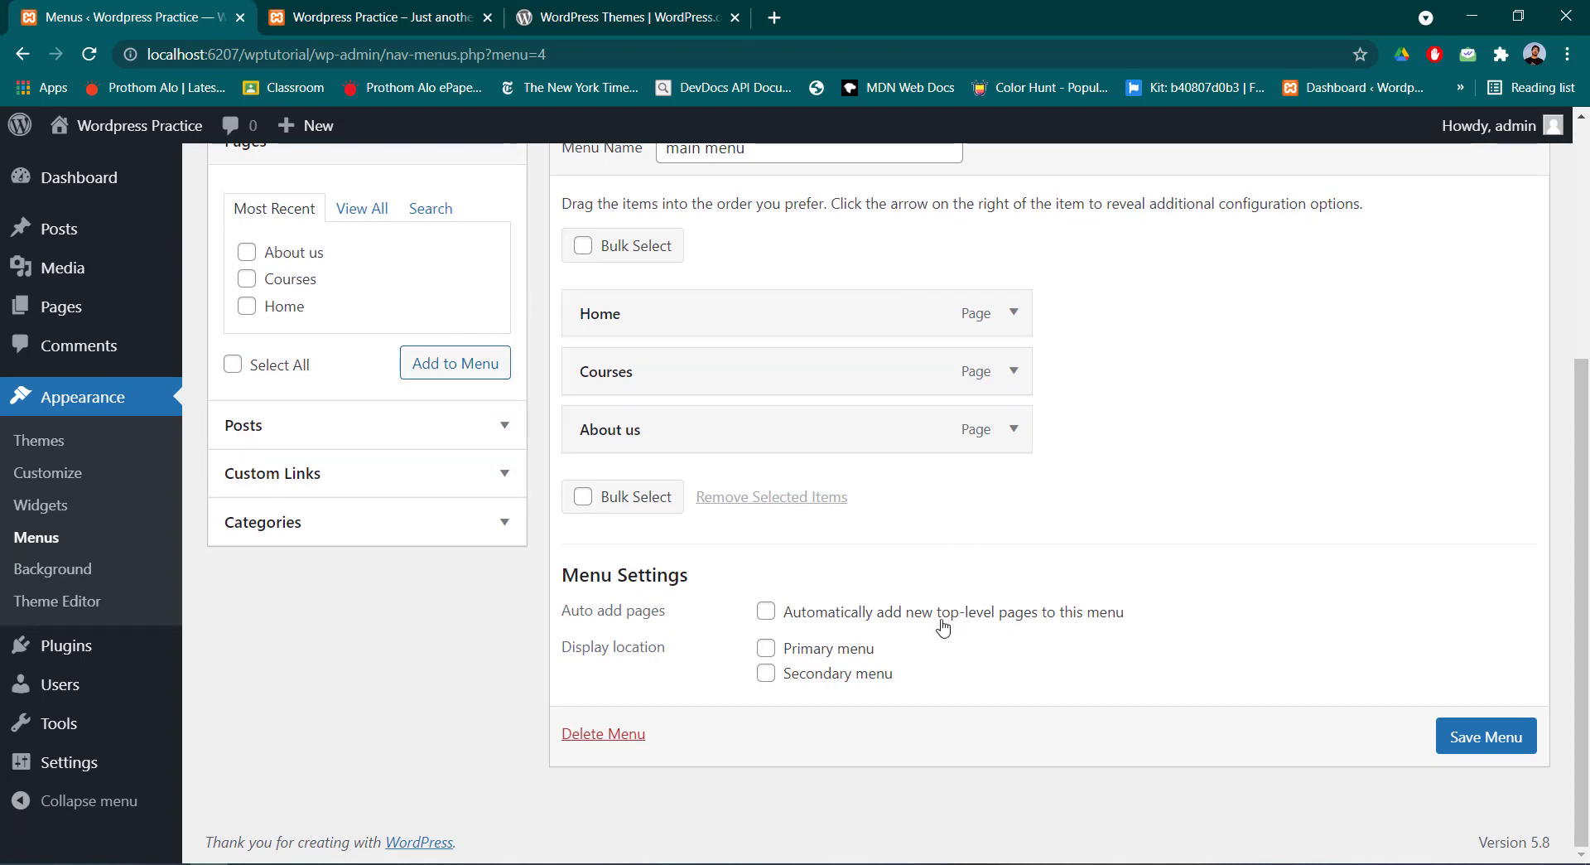
left_click(766, 649)
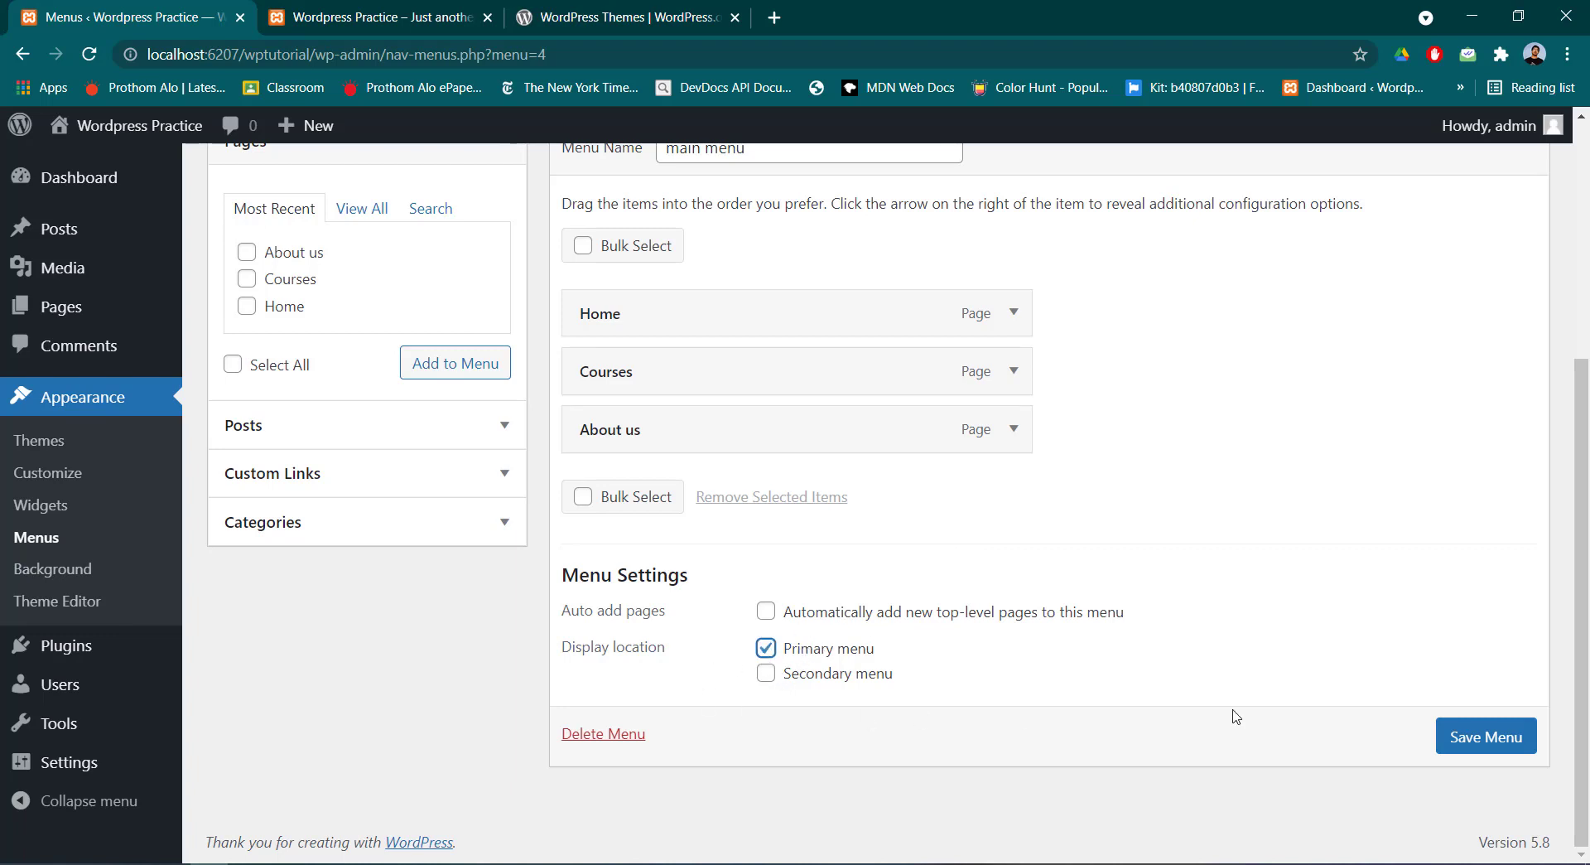
left_click(1468, 746)
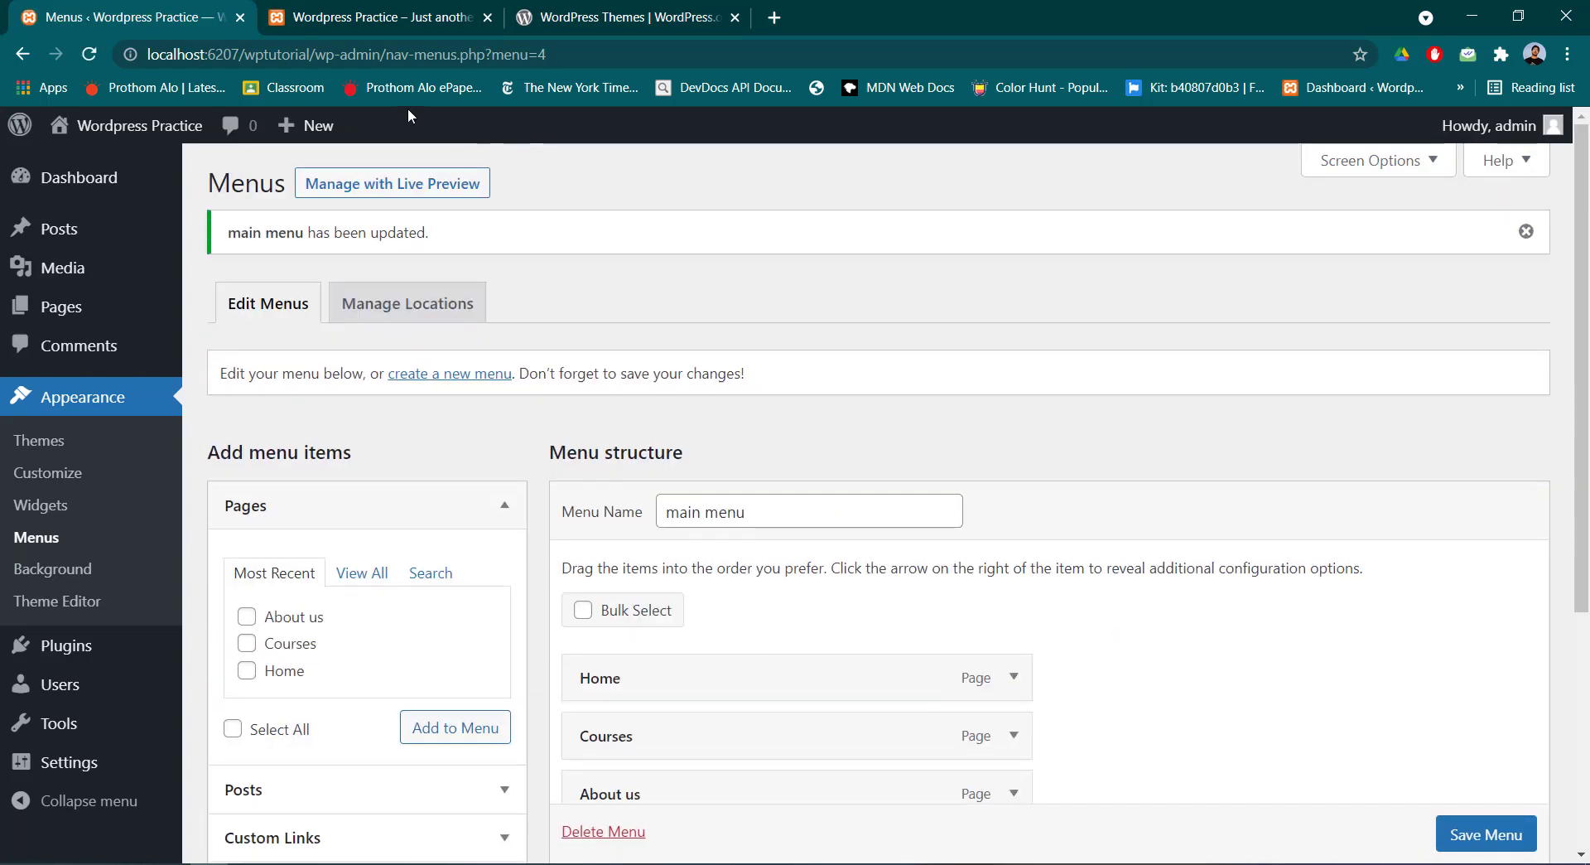
left_click(376, 15)
left_click(90, 53)
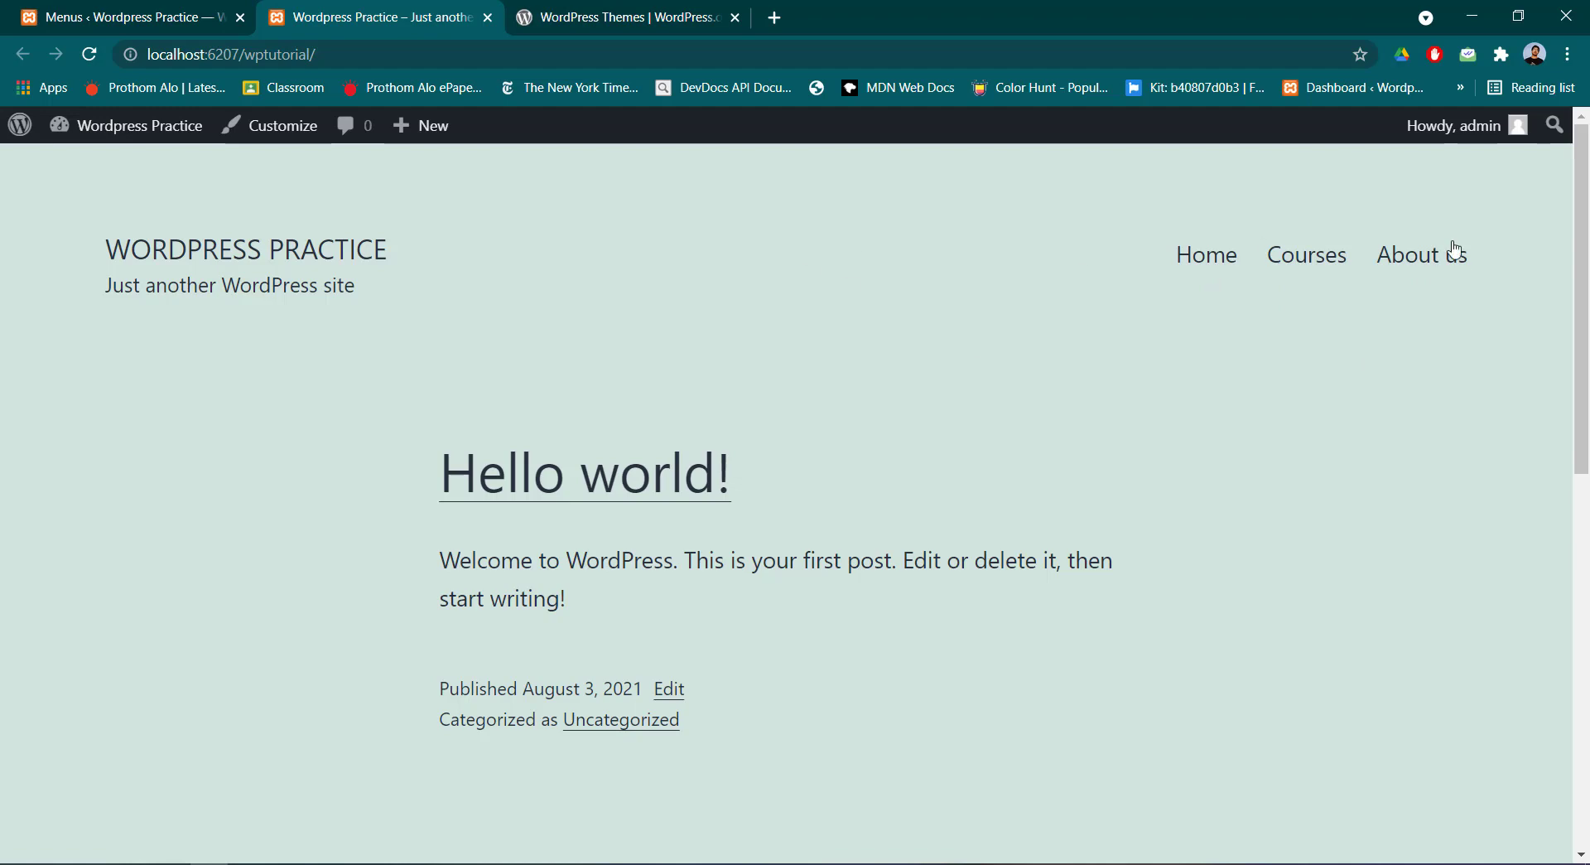
Return to the menu editor and save main menu again with only the Primary menu location selected
left_click(125, 16)
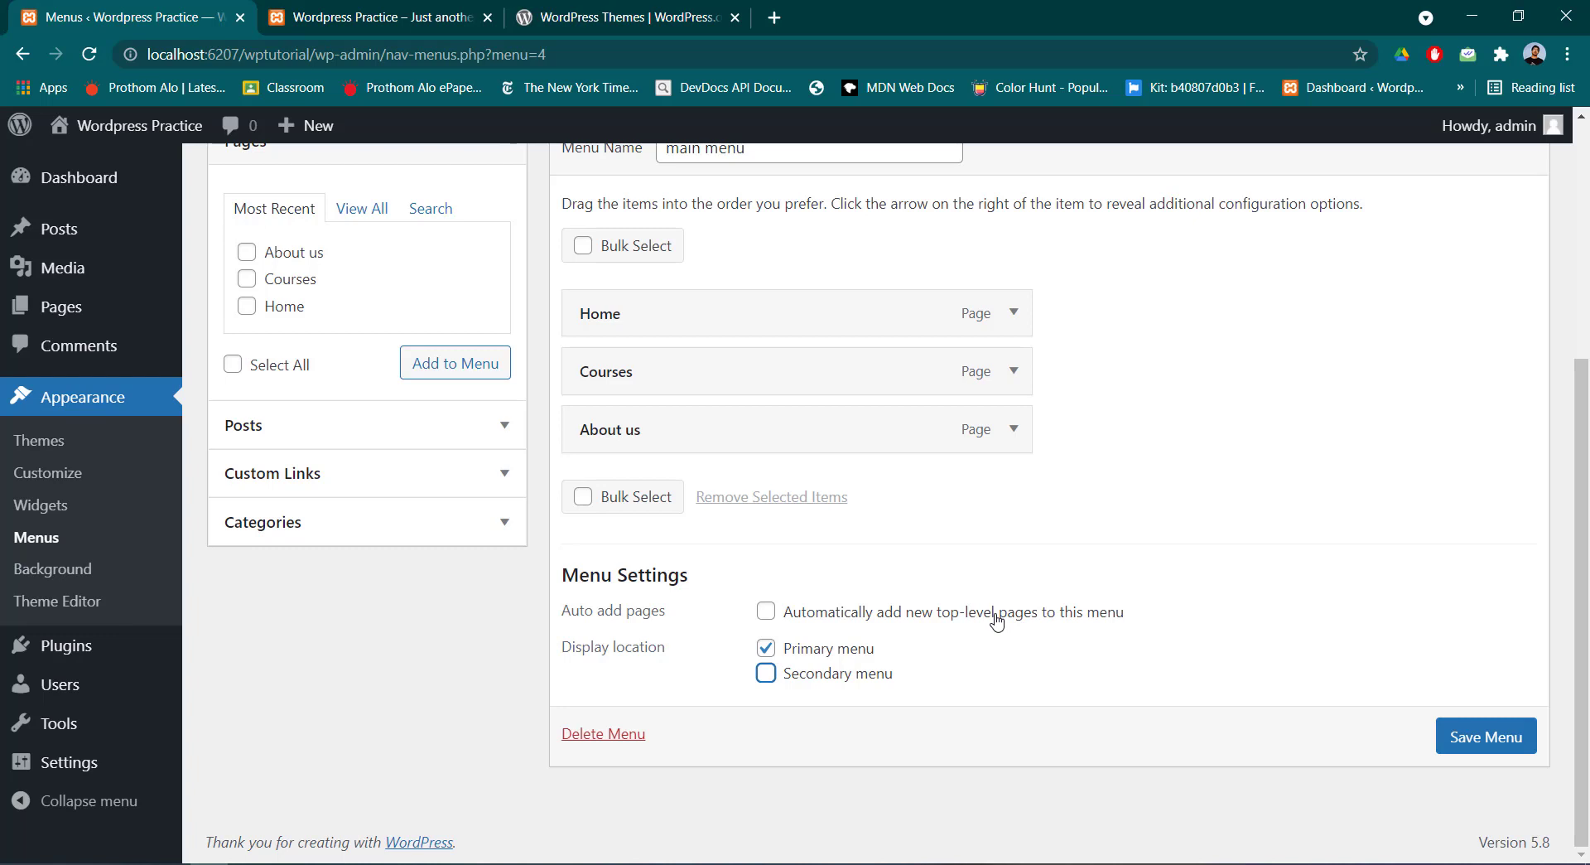
mouse_move(125, 296)
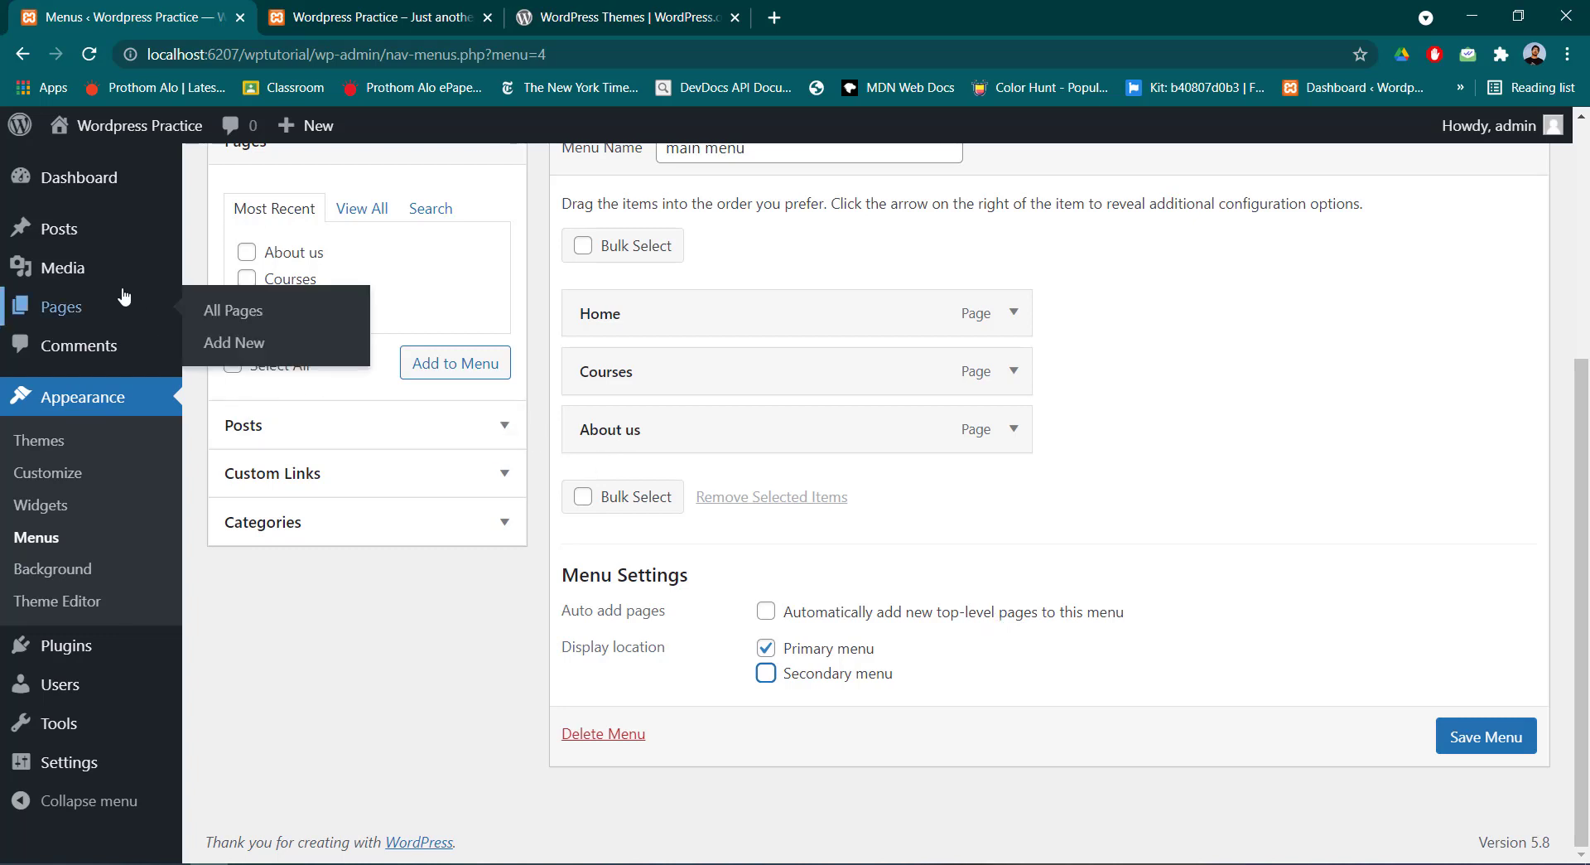
left_click(1512, 754)
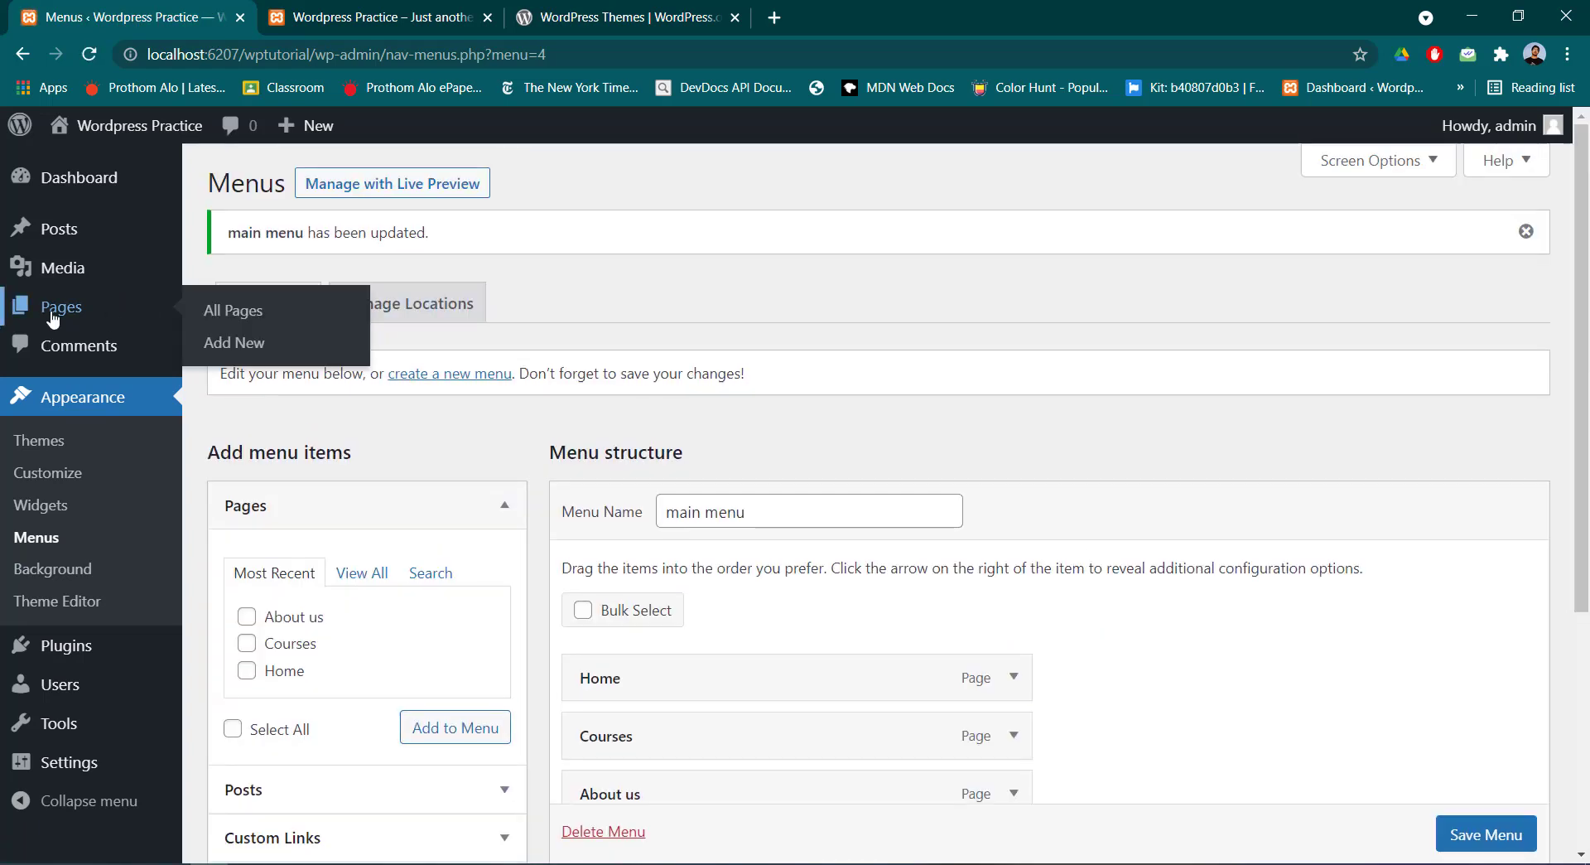
Add a page titled Contact, publish it, and go back to the refreshed list of all pages
left_click(61, 307)
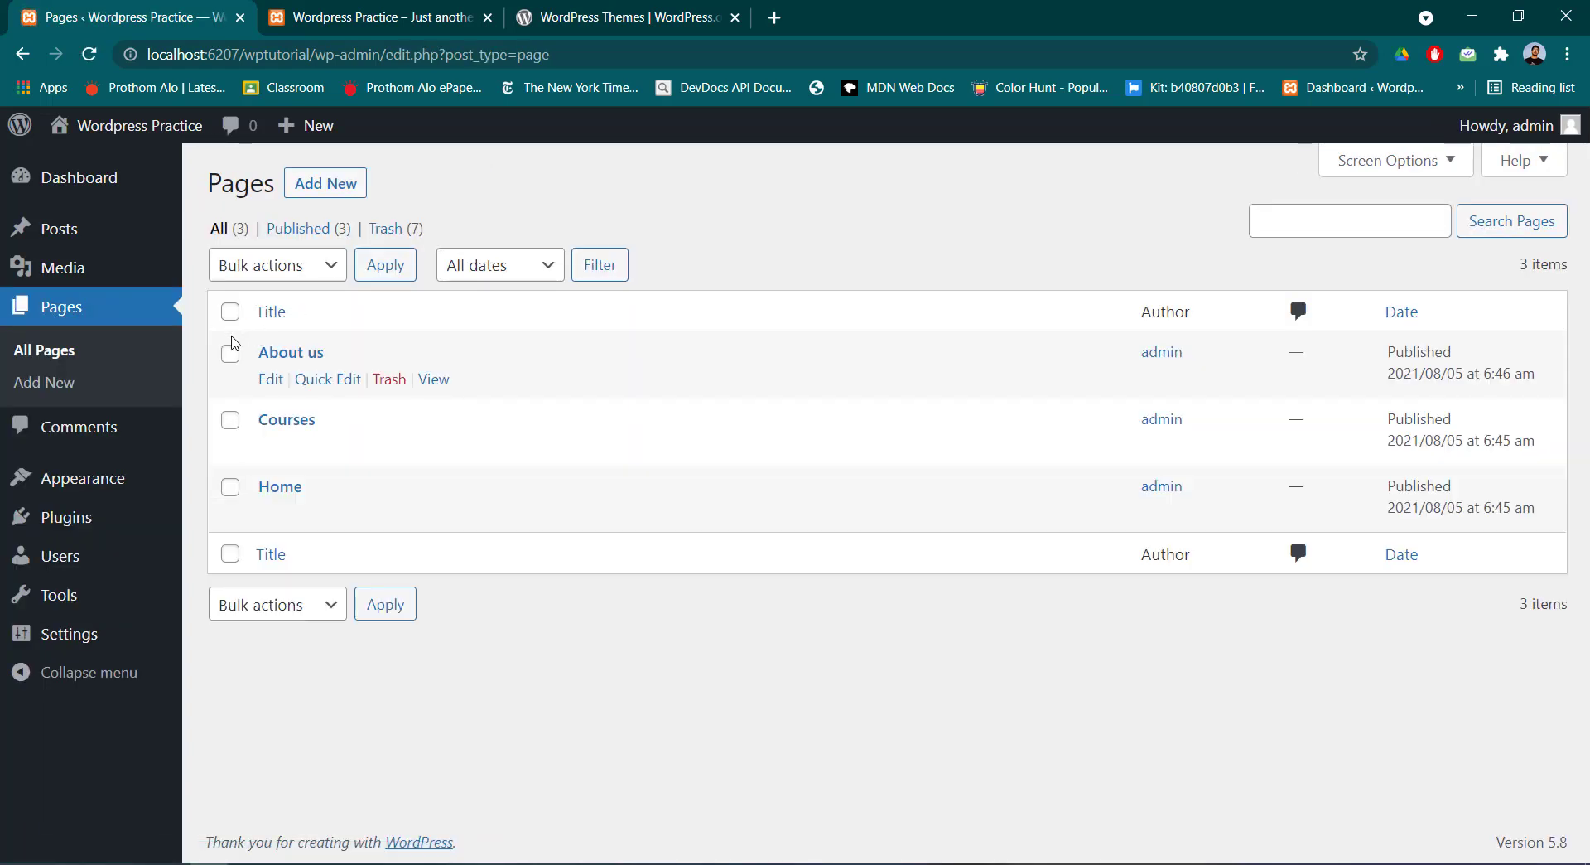
left_click(325, 185)
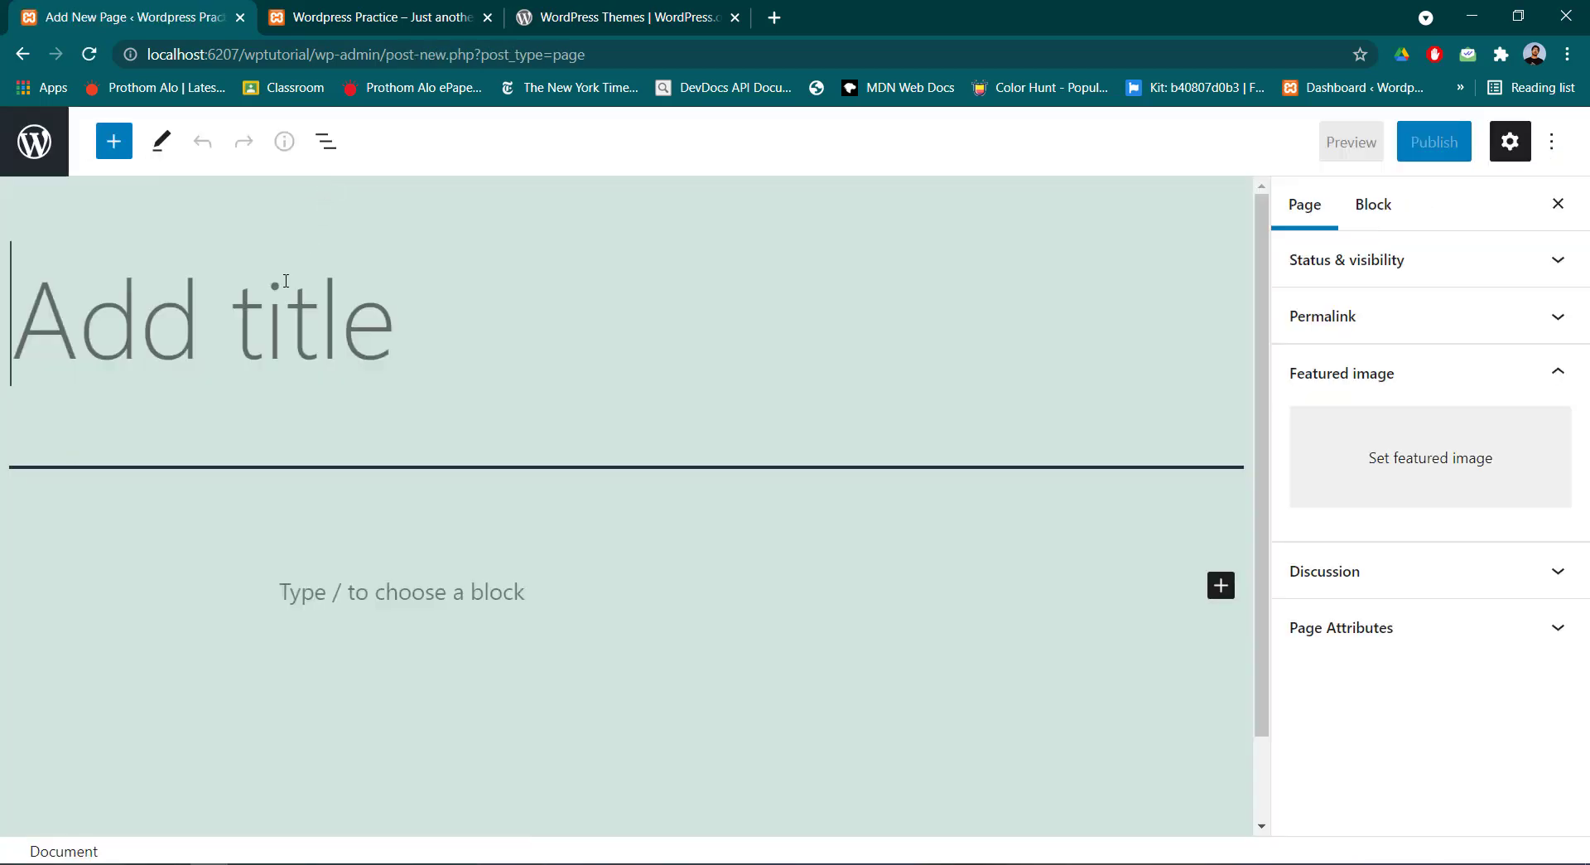
left_click(283, 288)
type("Co")
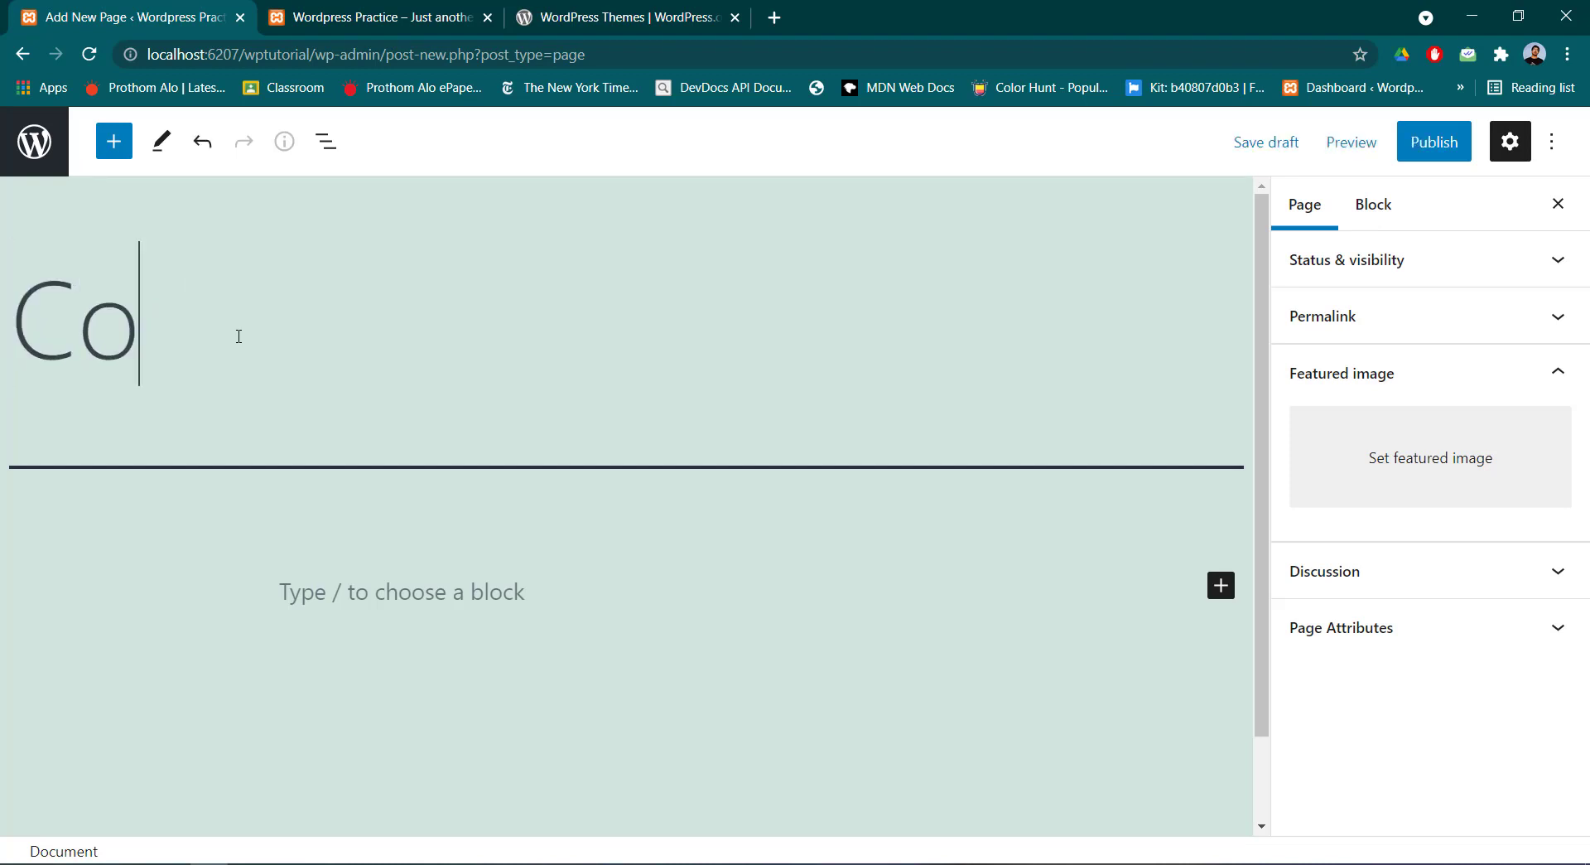
type("na")
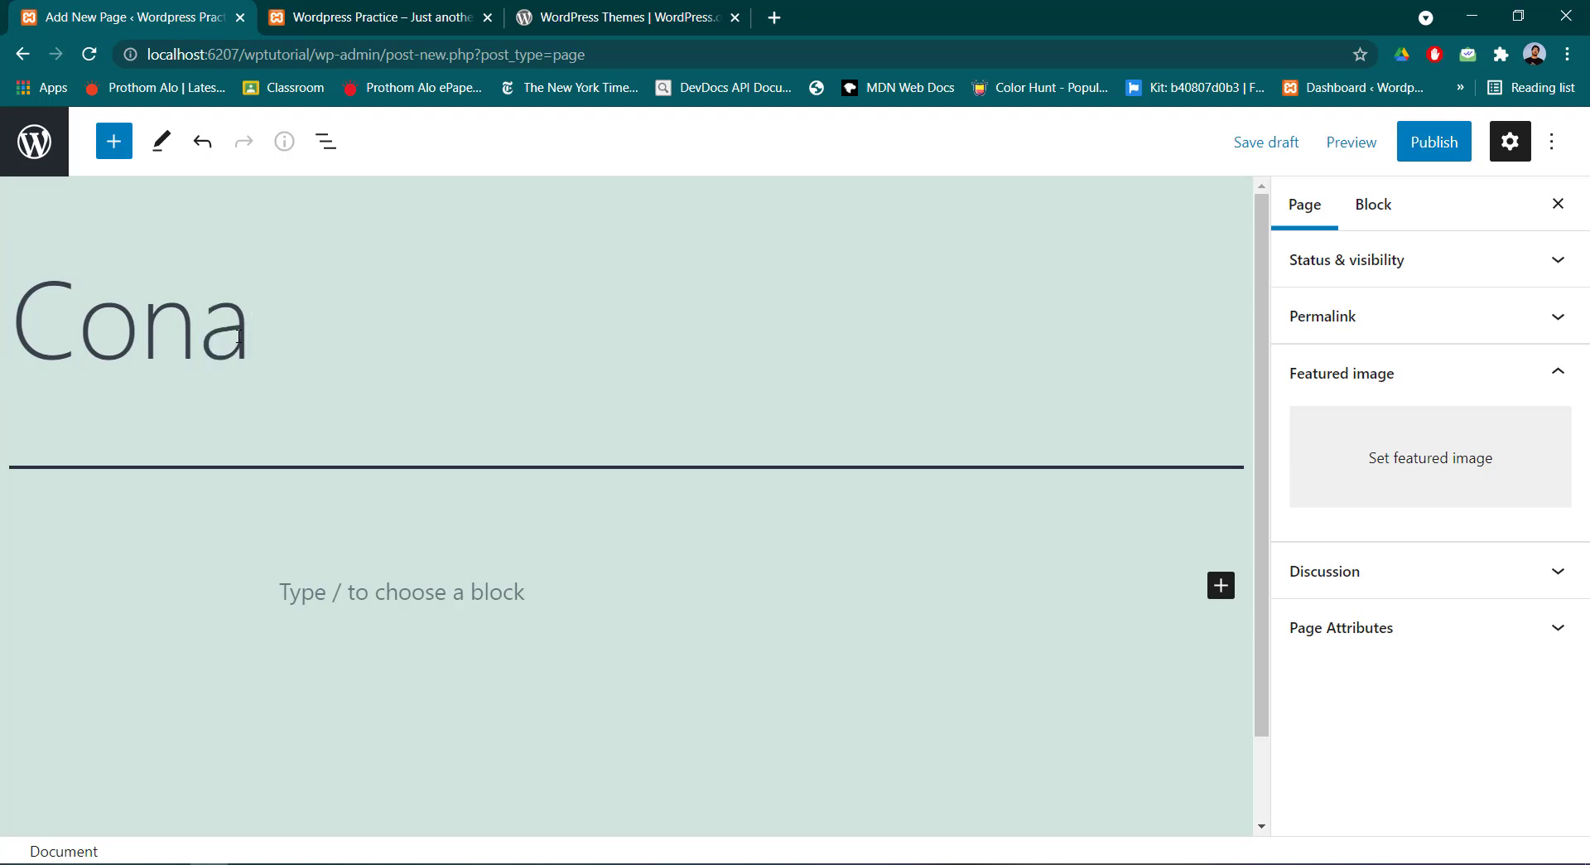
key("BackSpace")
type("tact")
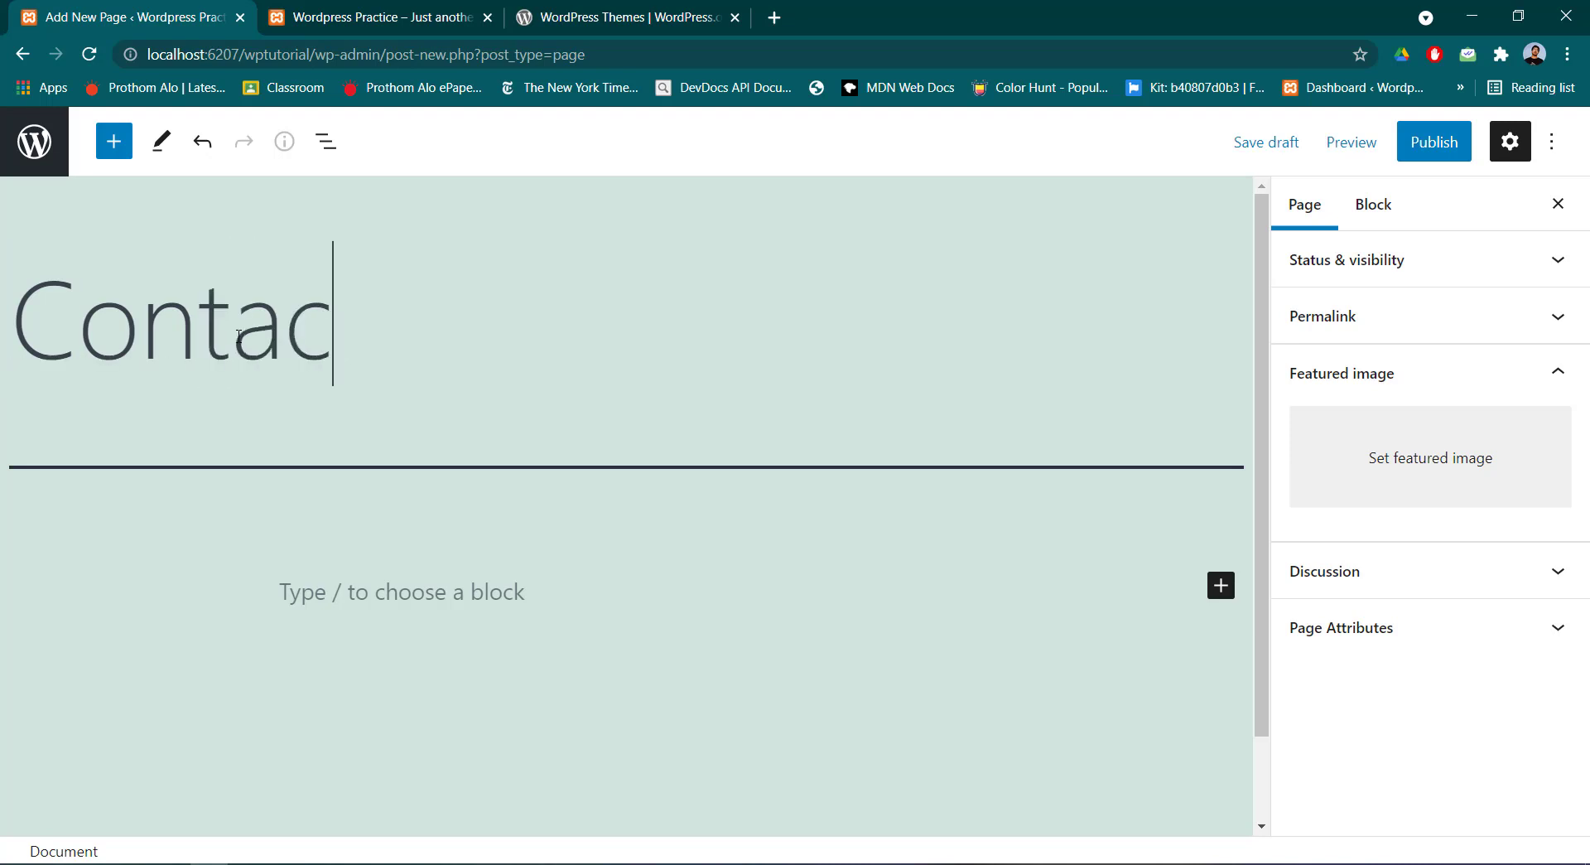
left_click(1458, 147)
left_click(1328, 159)
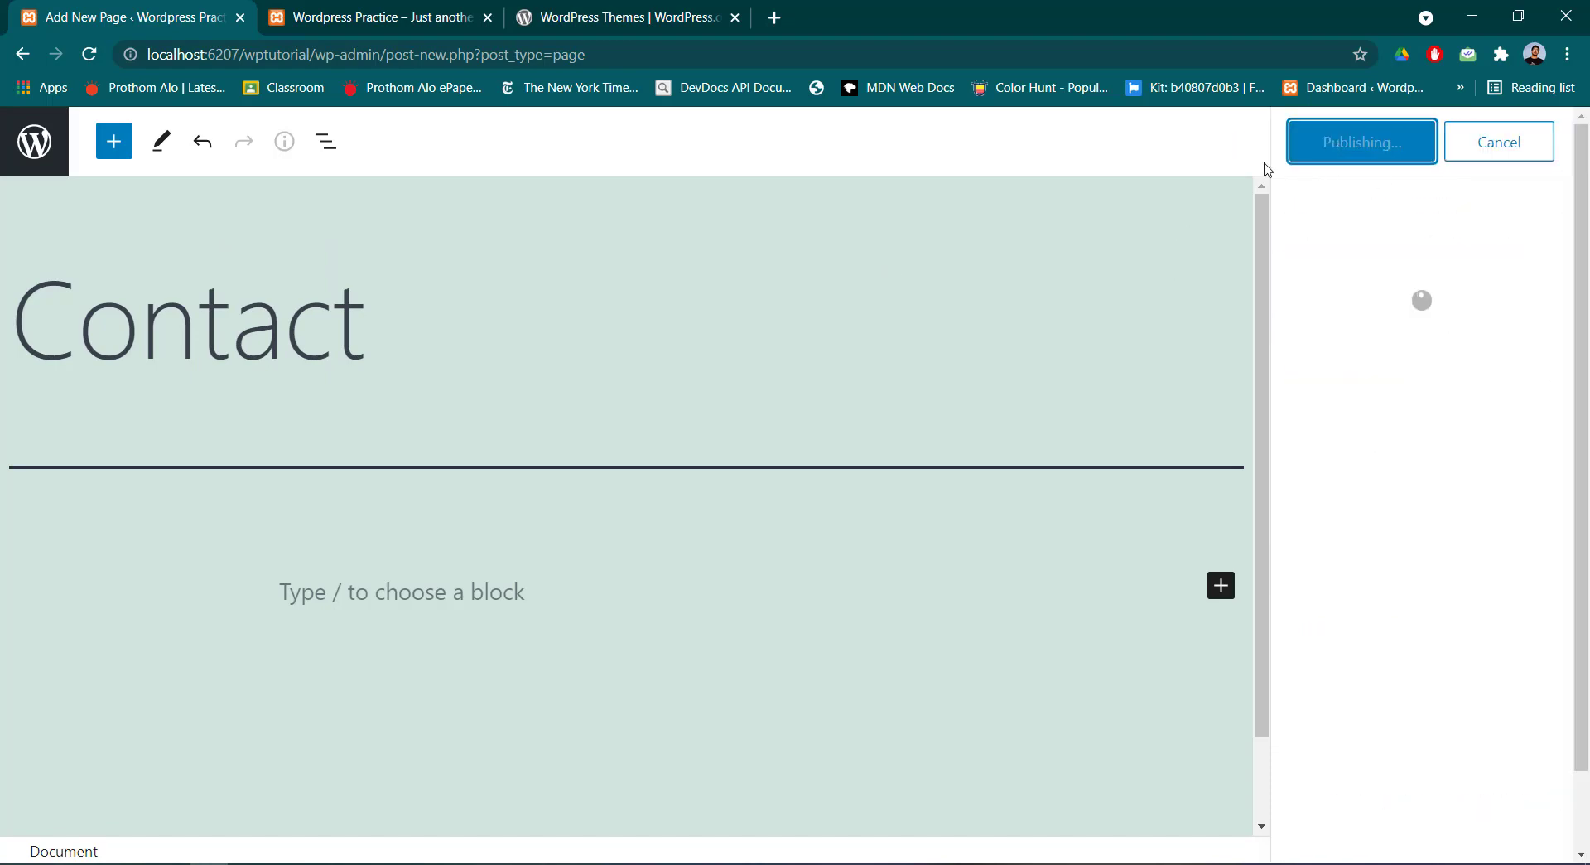
left_click(22, 54)
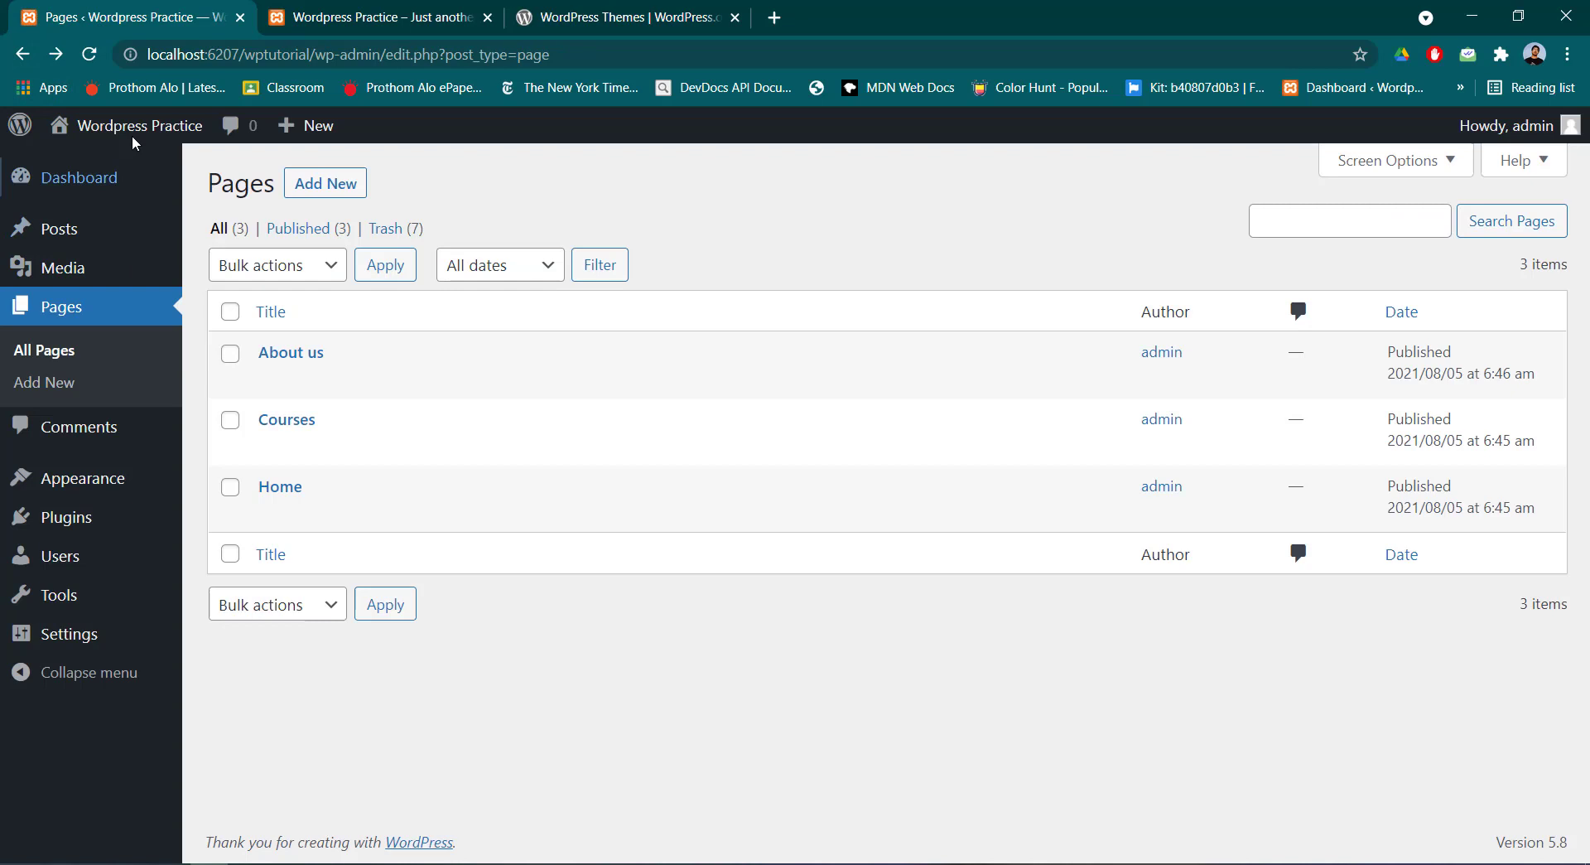
left_click(90, 54)
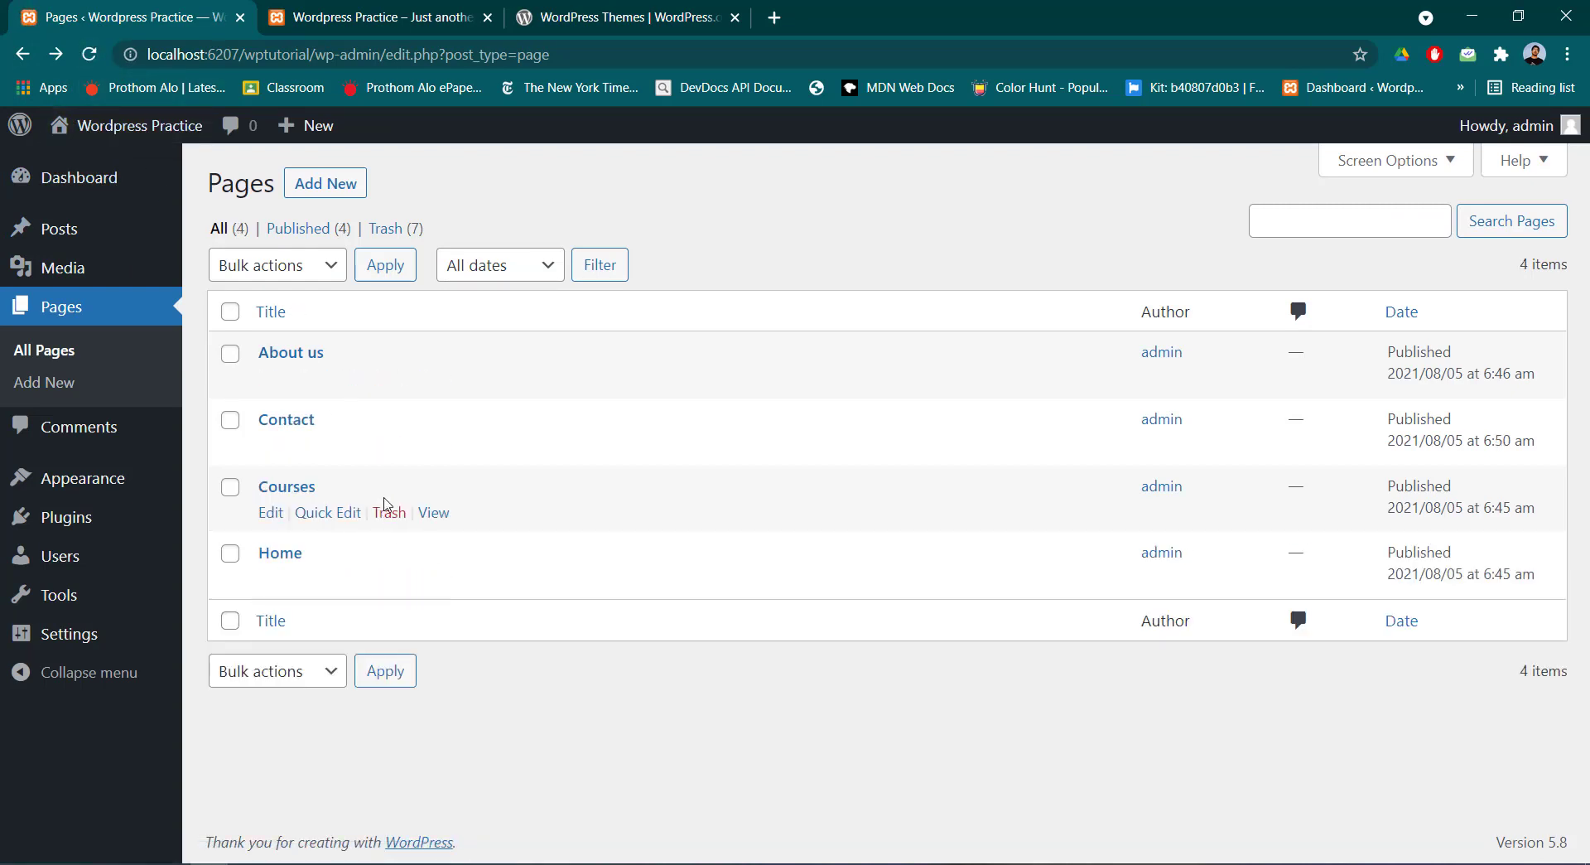
Reload the front page to check its navigation for the Contact page, and return to the pages list
mouse_move(173, 491)
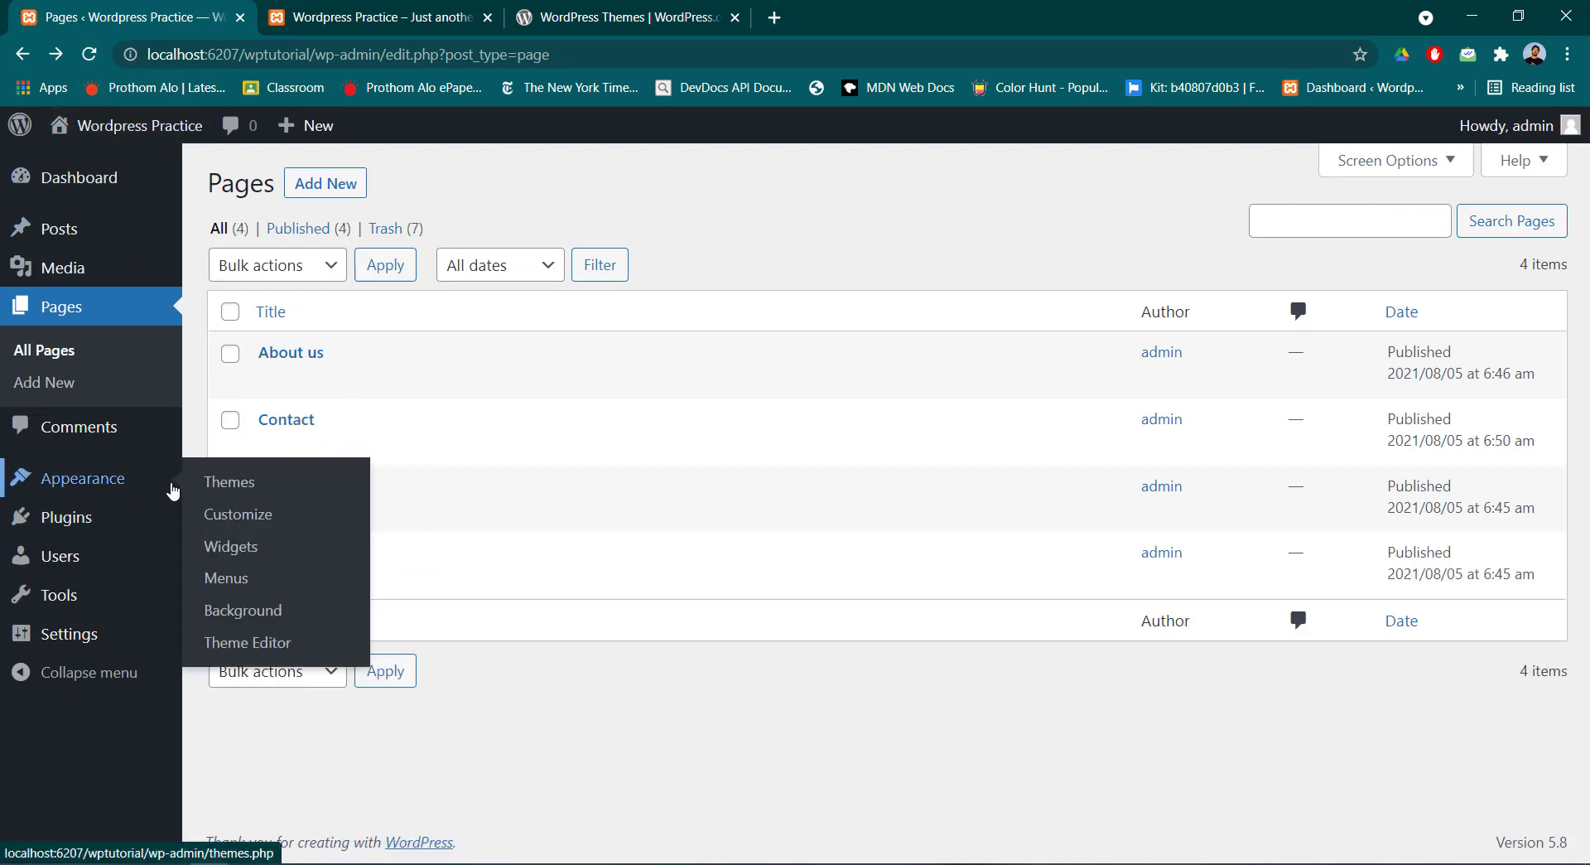
left_click(347, 15)
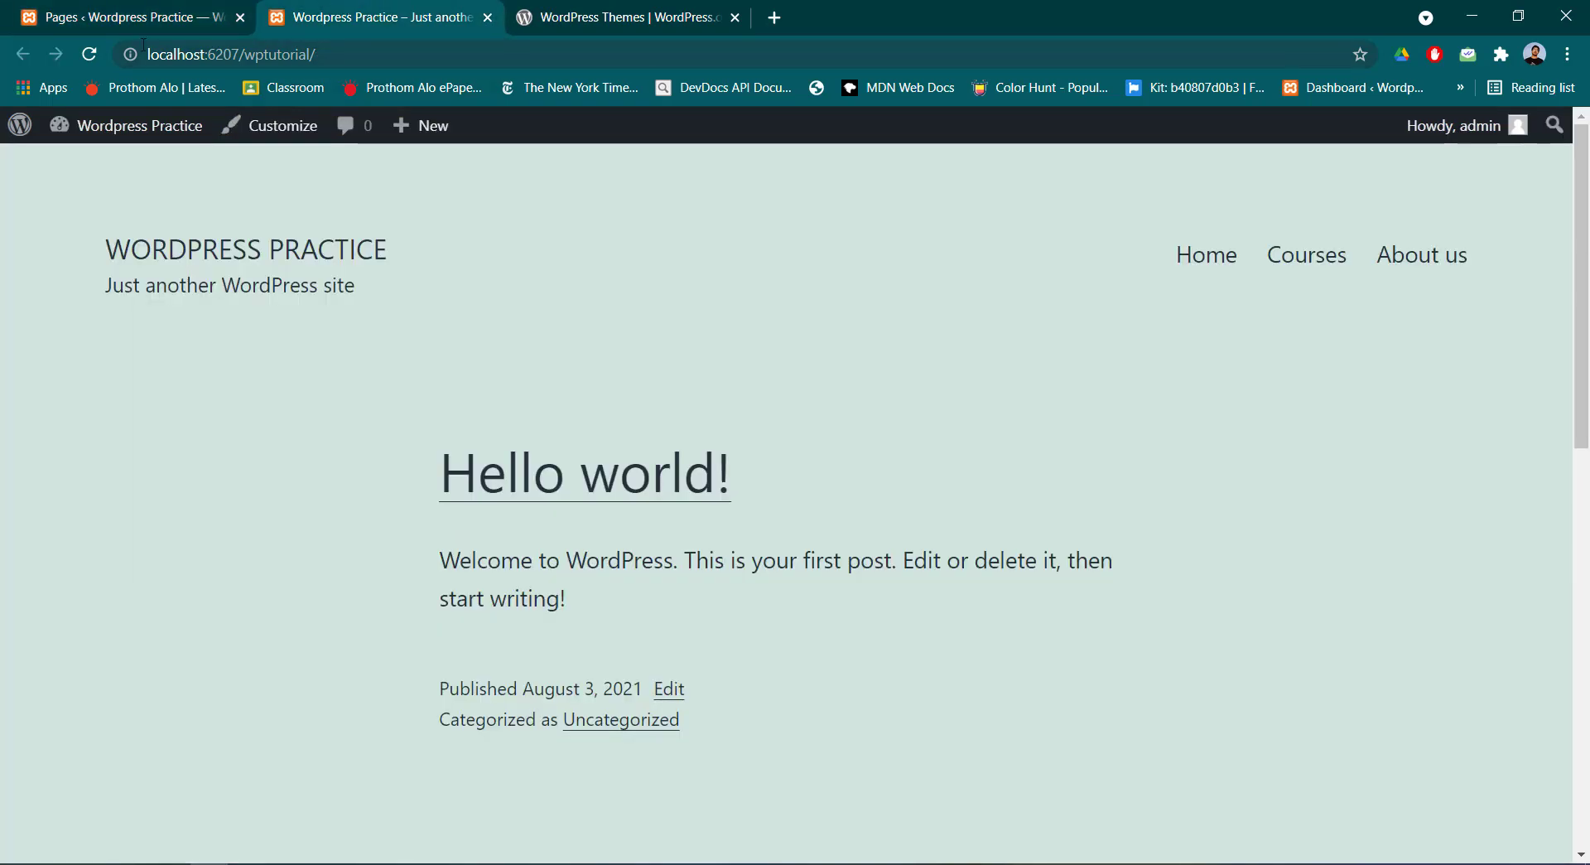
left_click(90, 56)
left_click(126, 17)
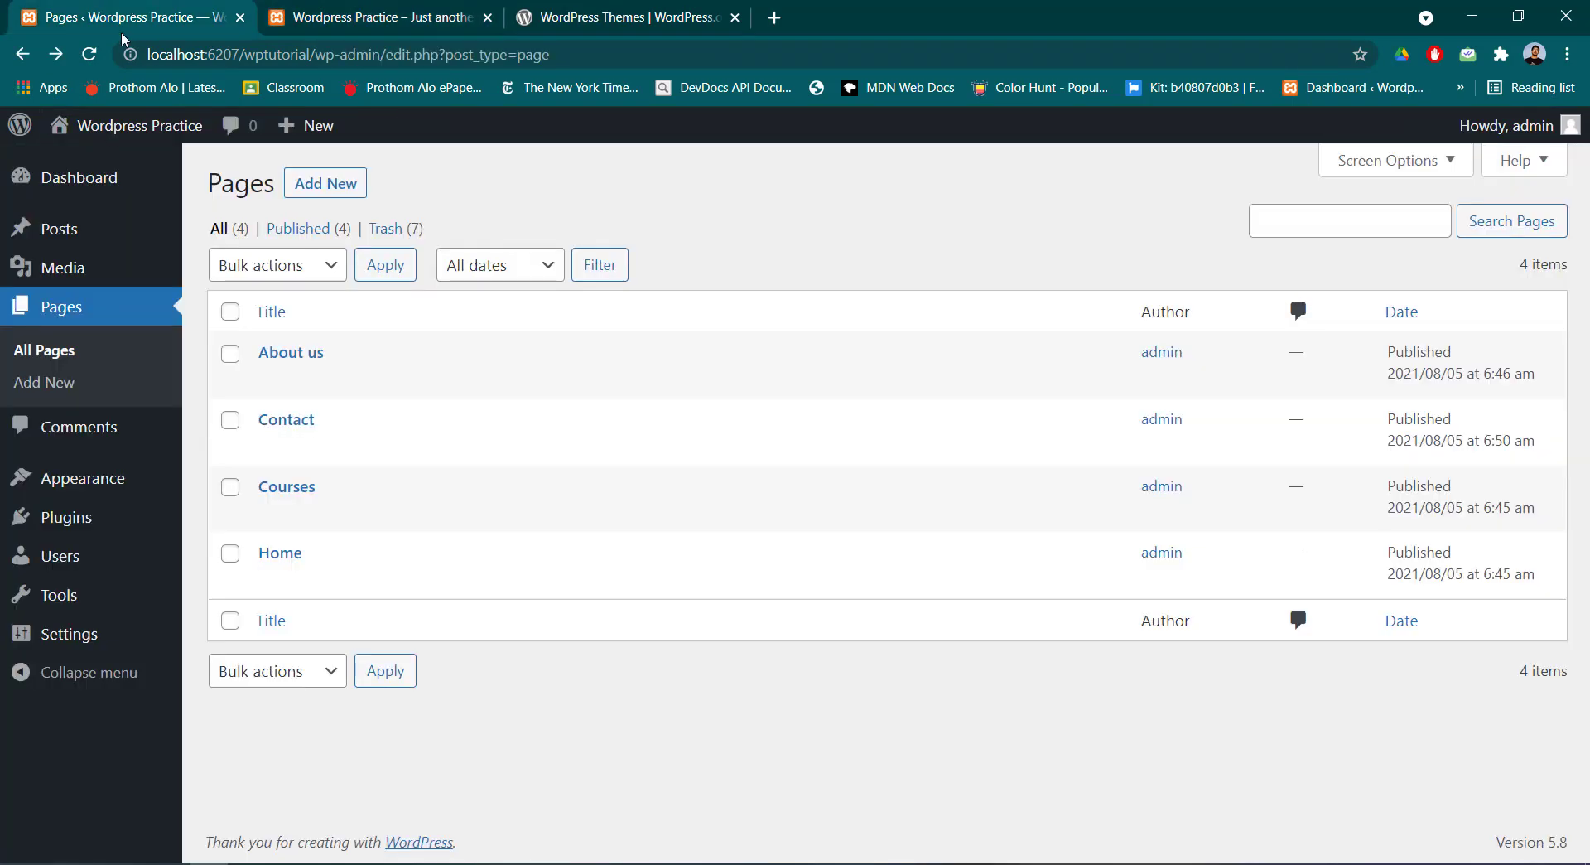
In the menu editor, set main menu to automatically add new top-level pages and save the menu
mouse_move(106, 479)
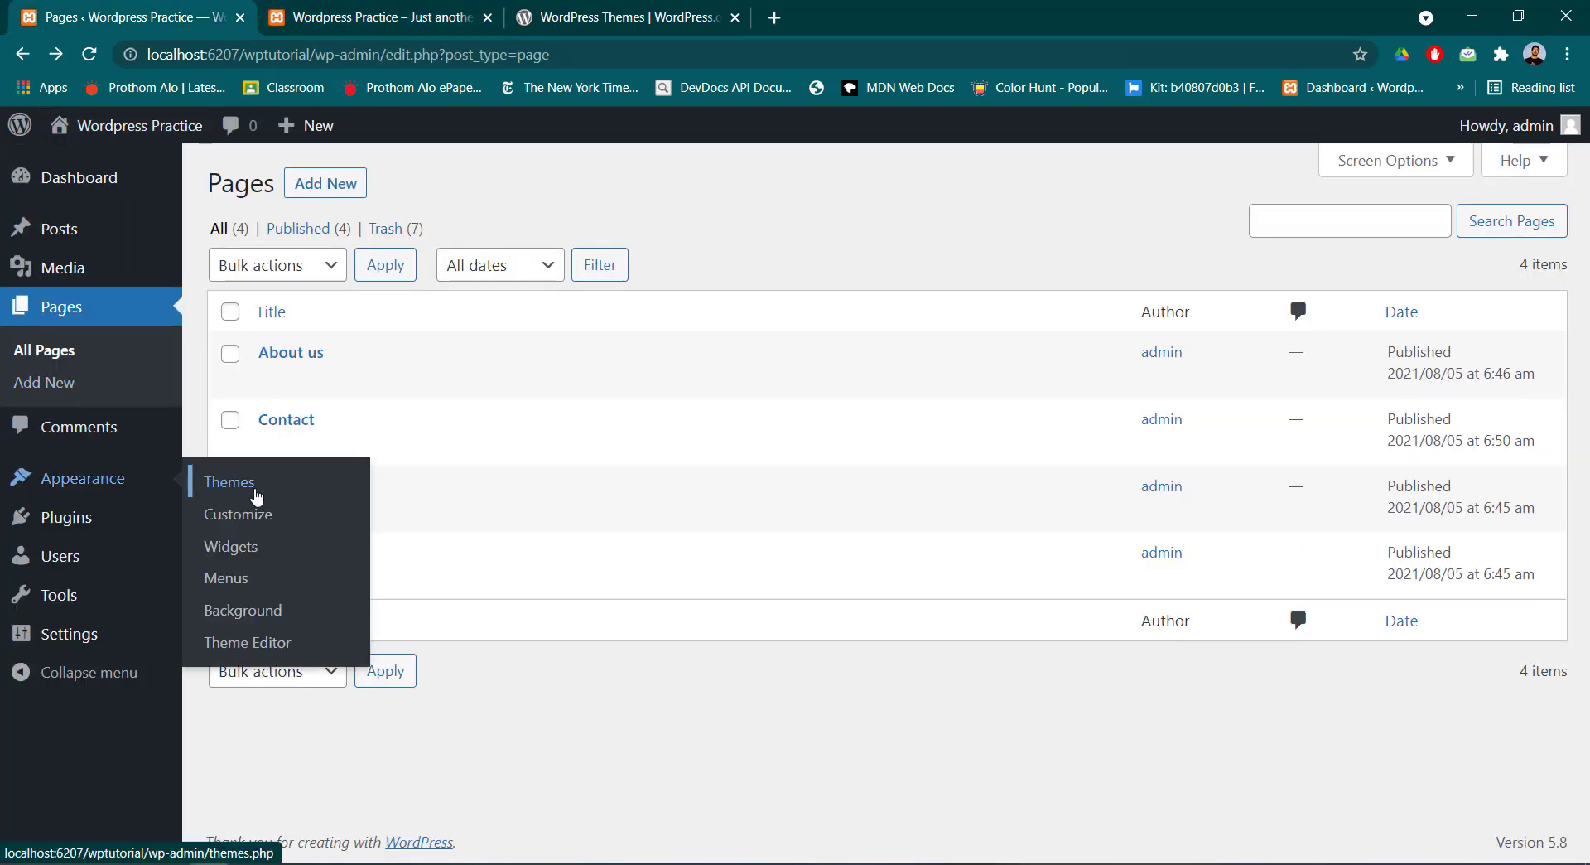
left_click(214, 581)
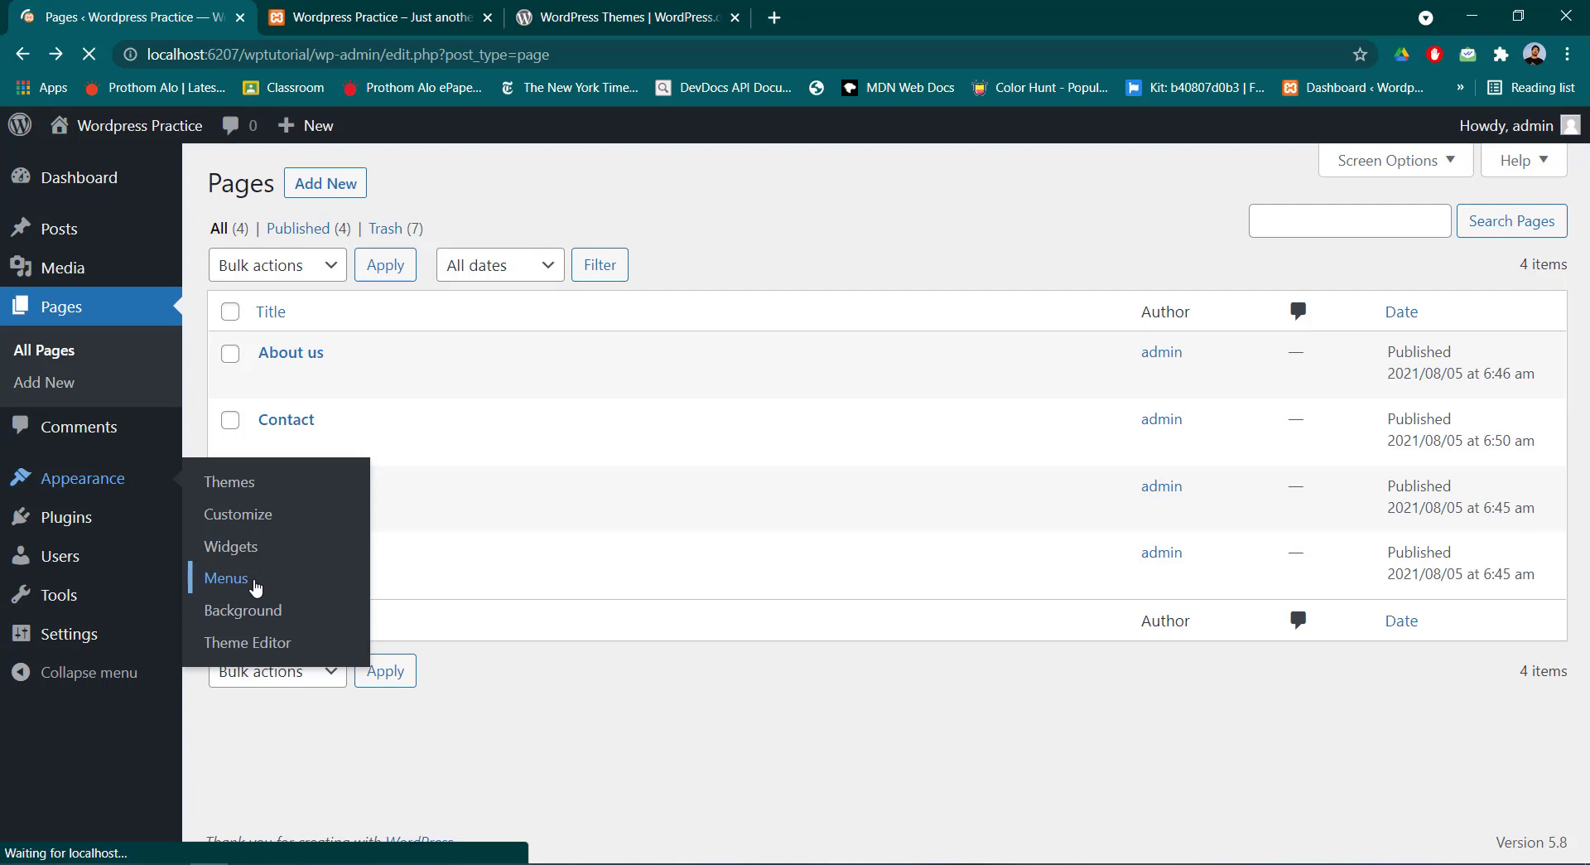
scroll(560, 570, "down", 4)
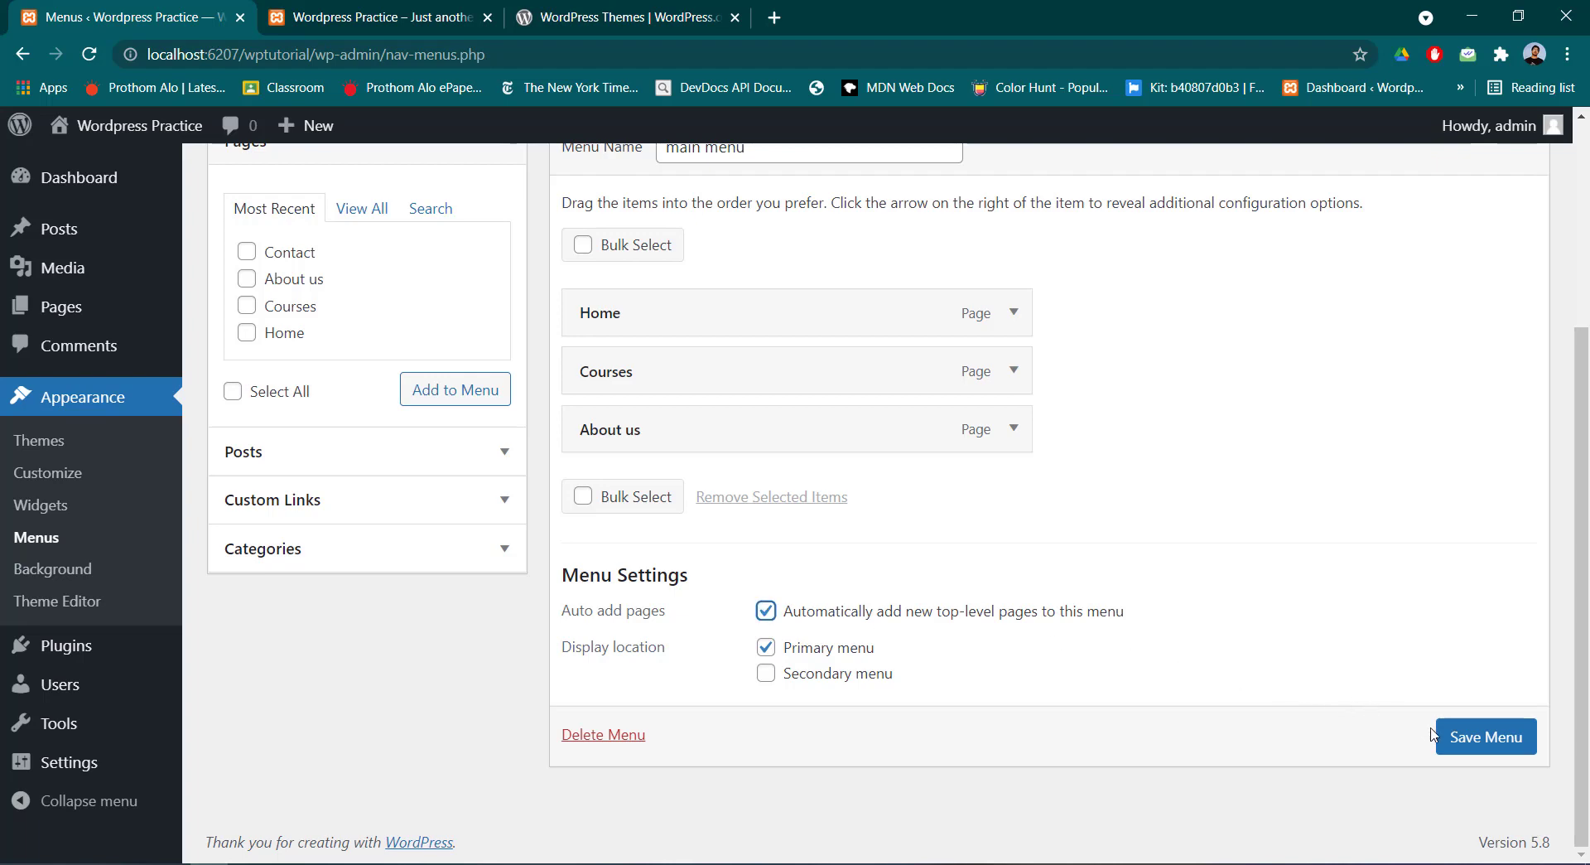
left_click(1467, 746)
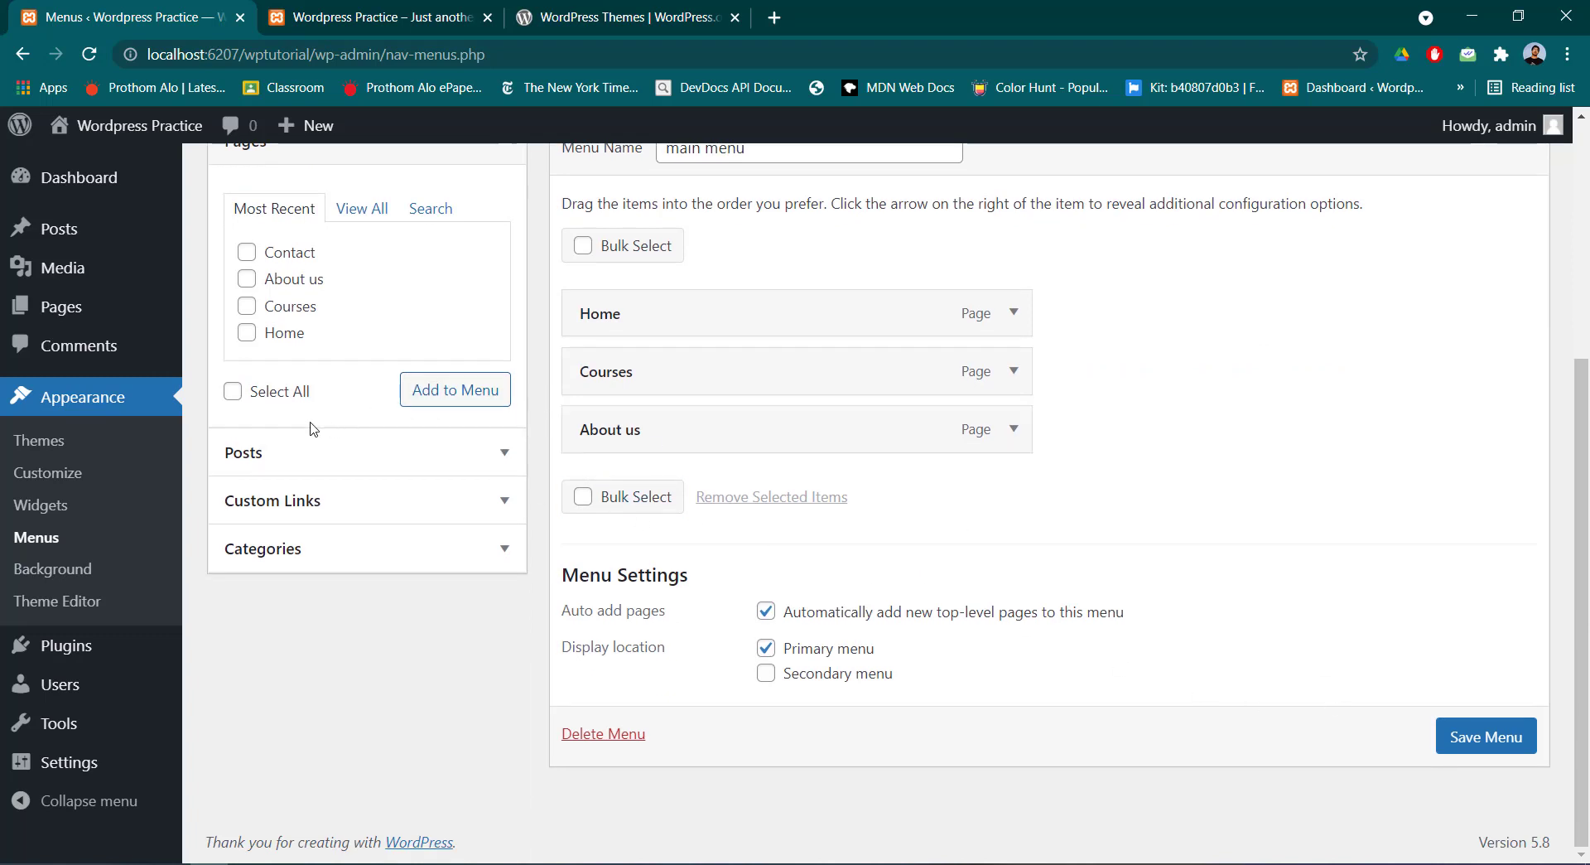
Look at the navigation on the already open front page and return to the menu editor
mouse_move(38, 310)
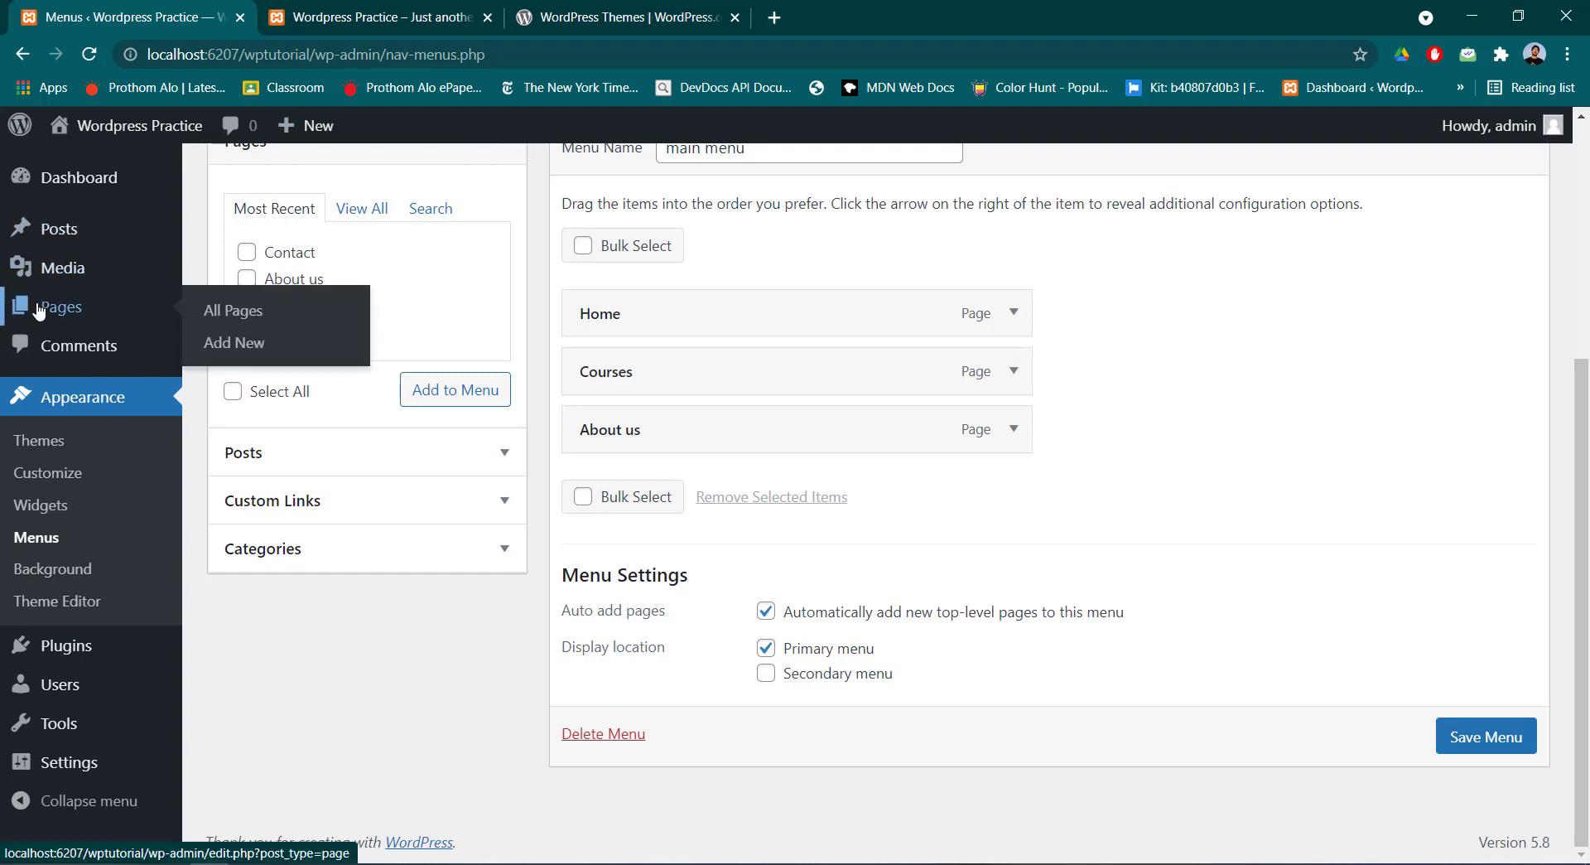
left_click(372, 18)
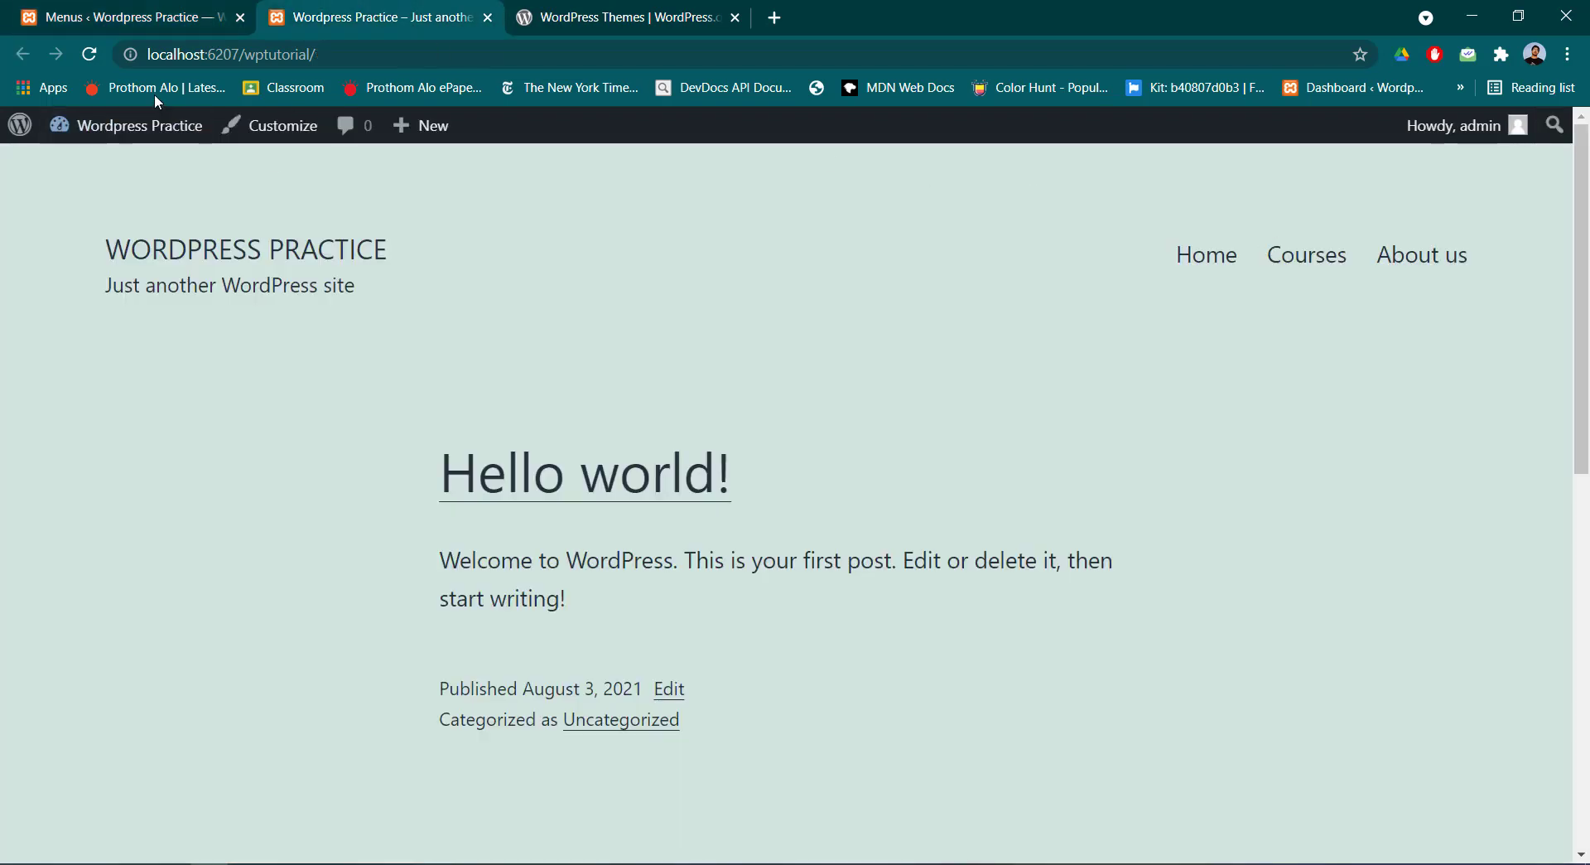
left_click(59, 11)
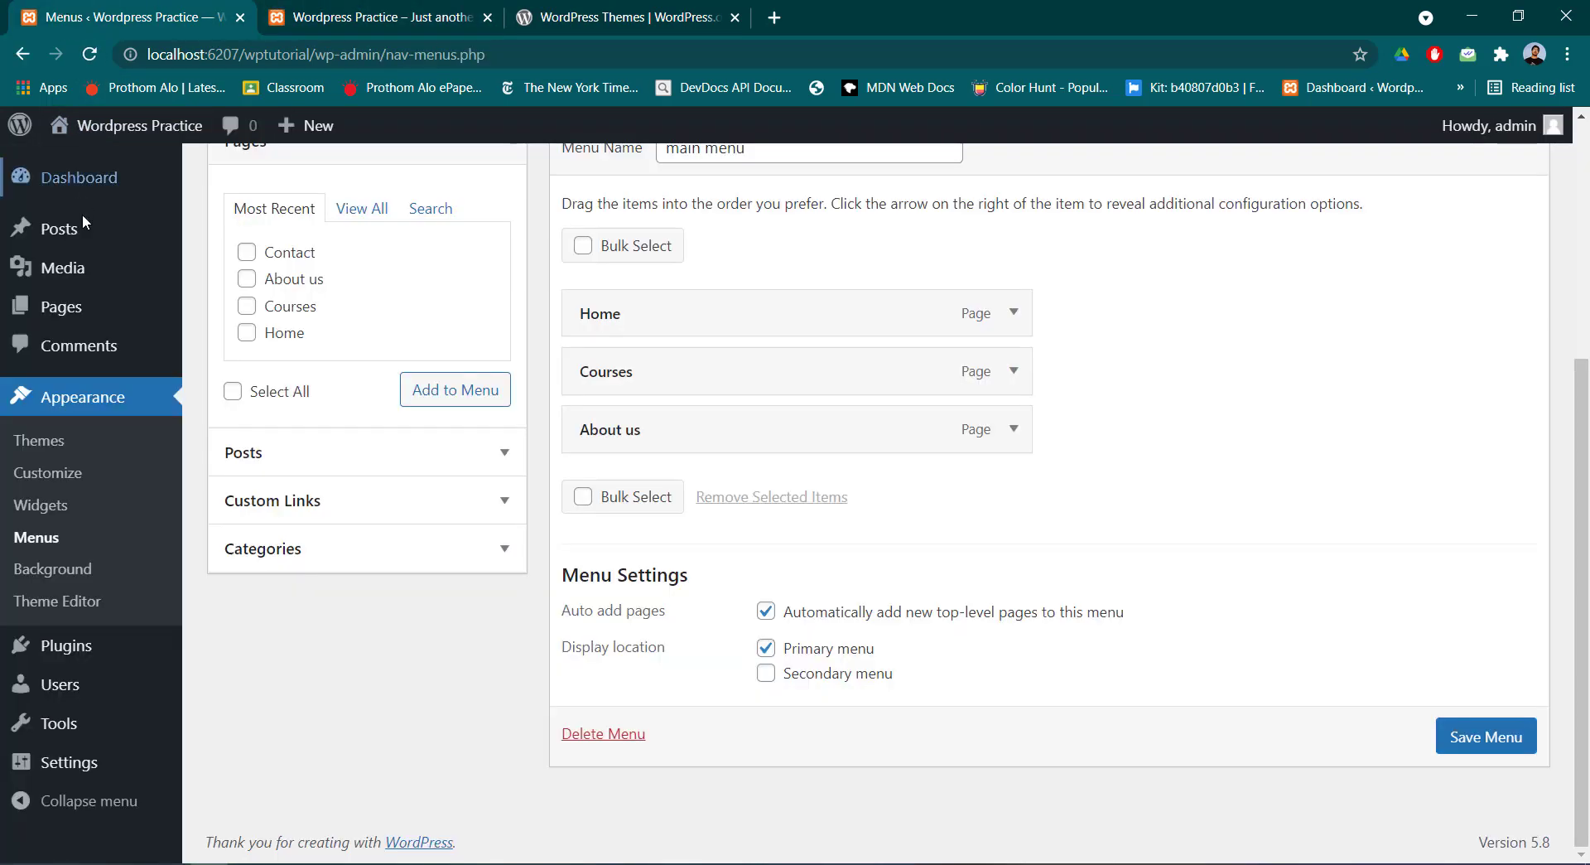
Add a new page titled Photos and publish it
mouse_move(83, 308)
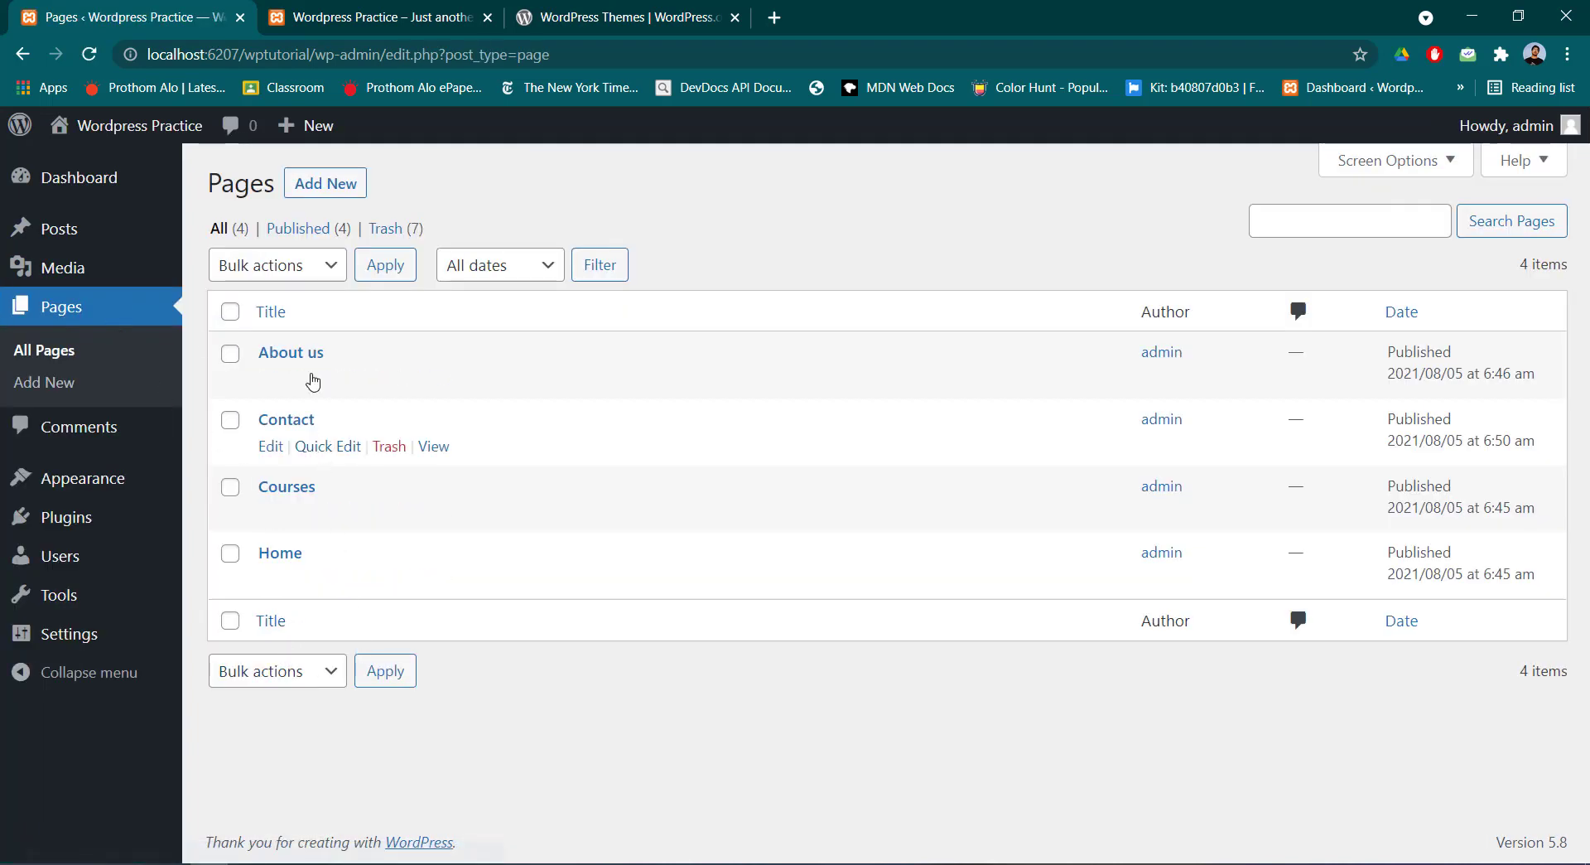
left_click(326, 186)
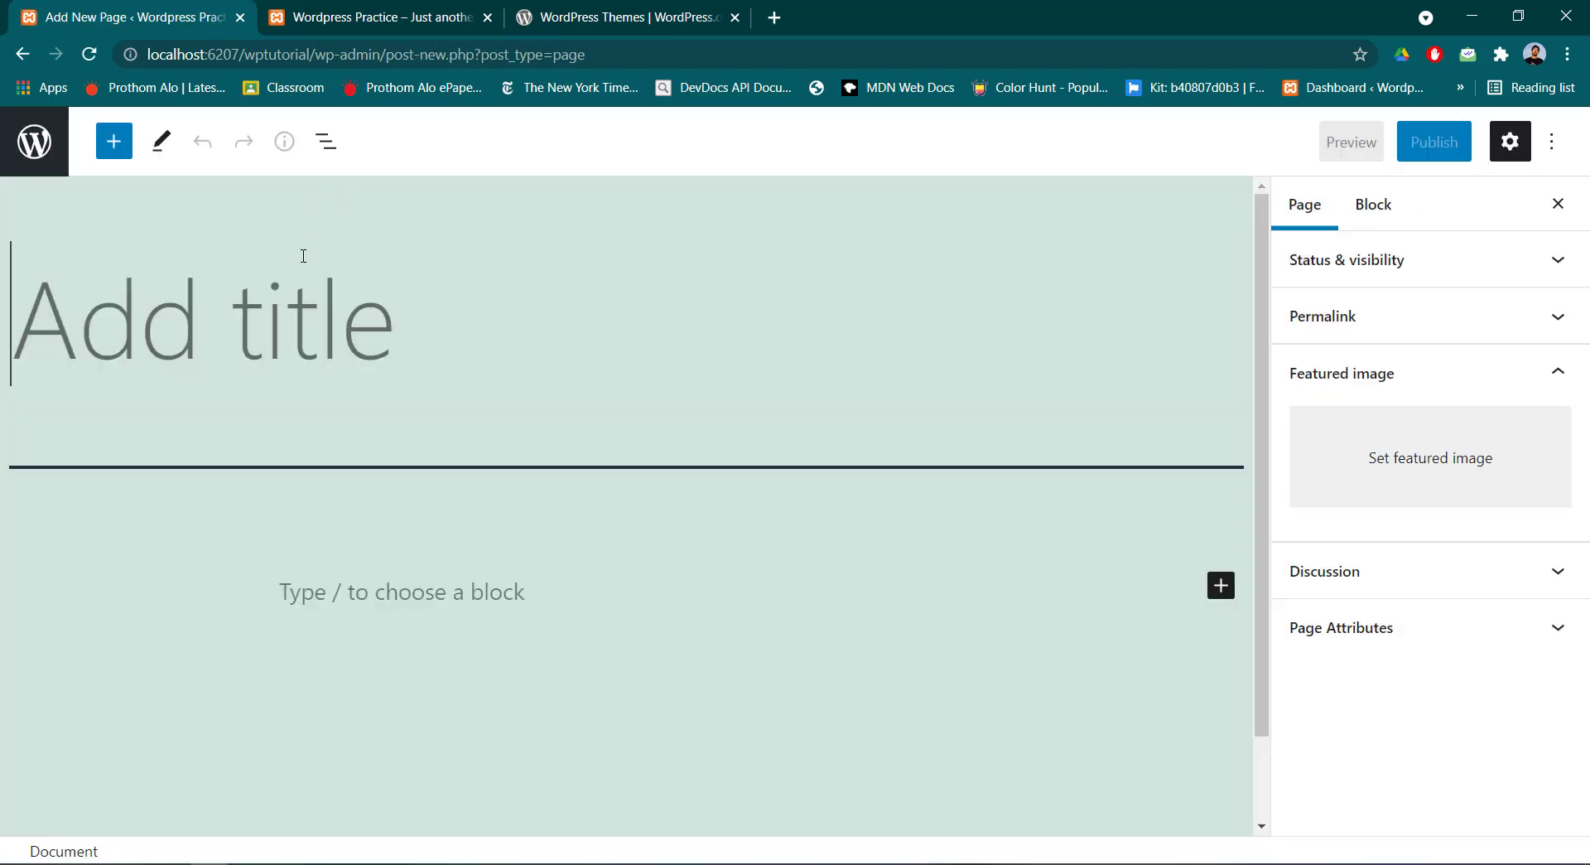
type("Pho")
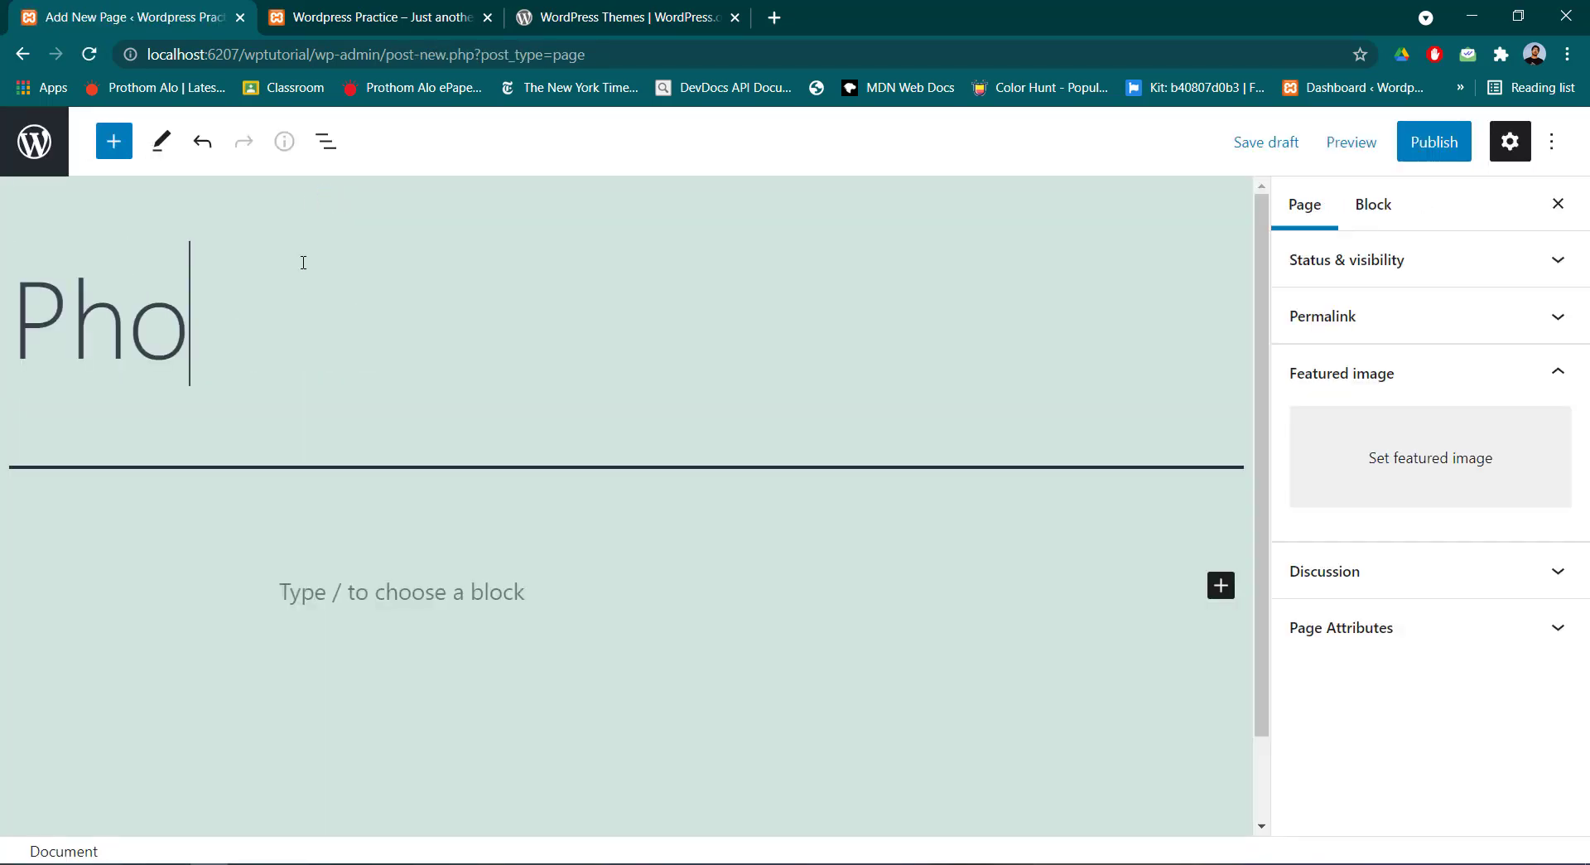
type("tos")
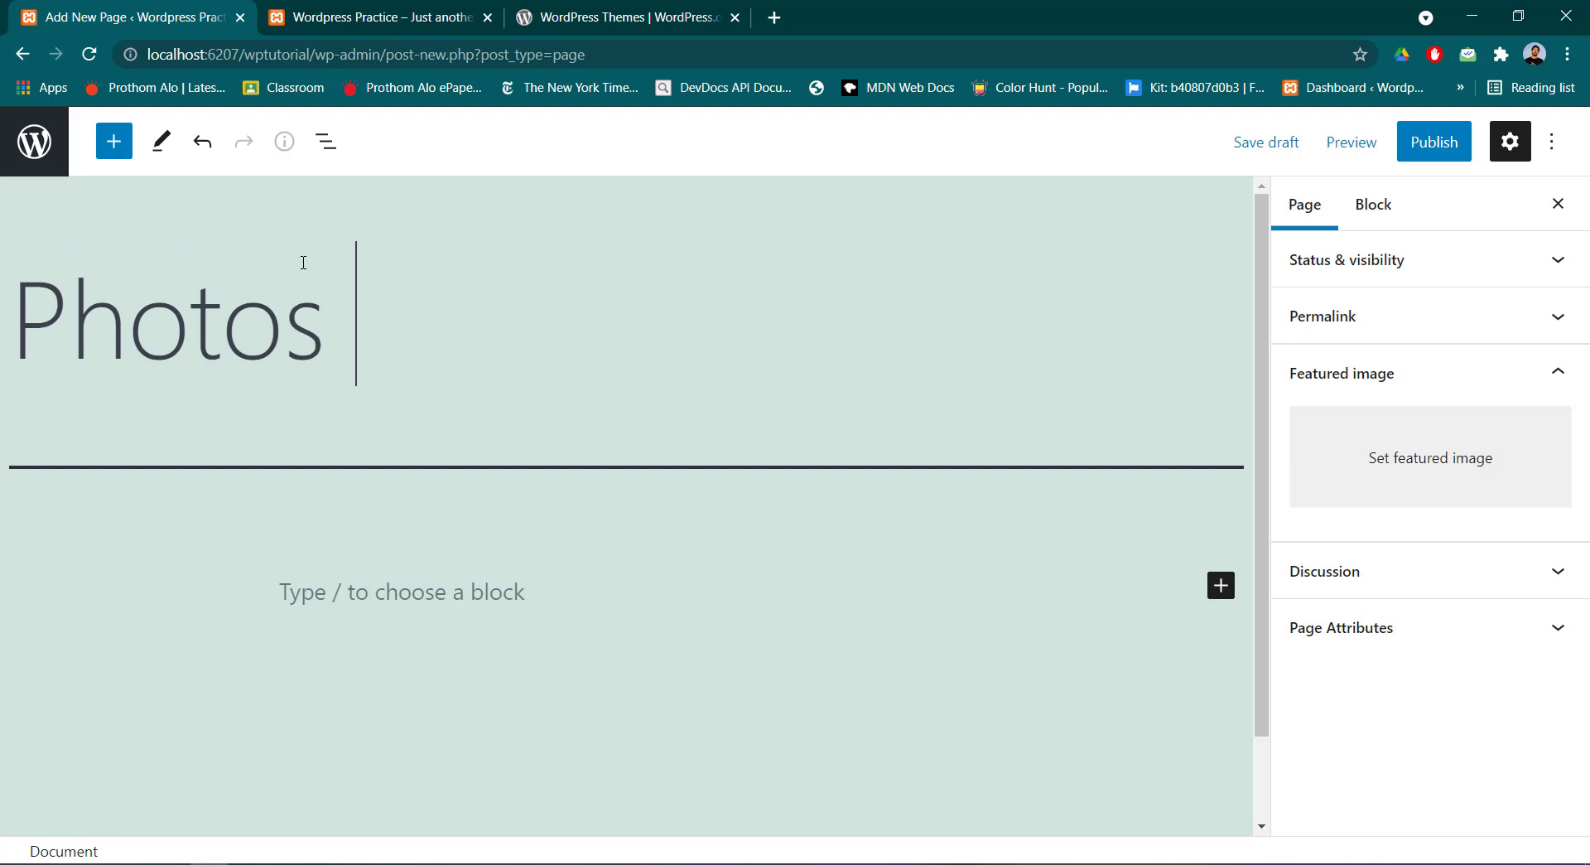
left_click(1418, 143)
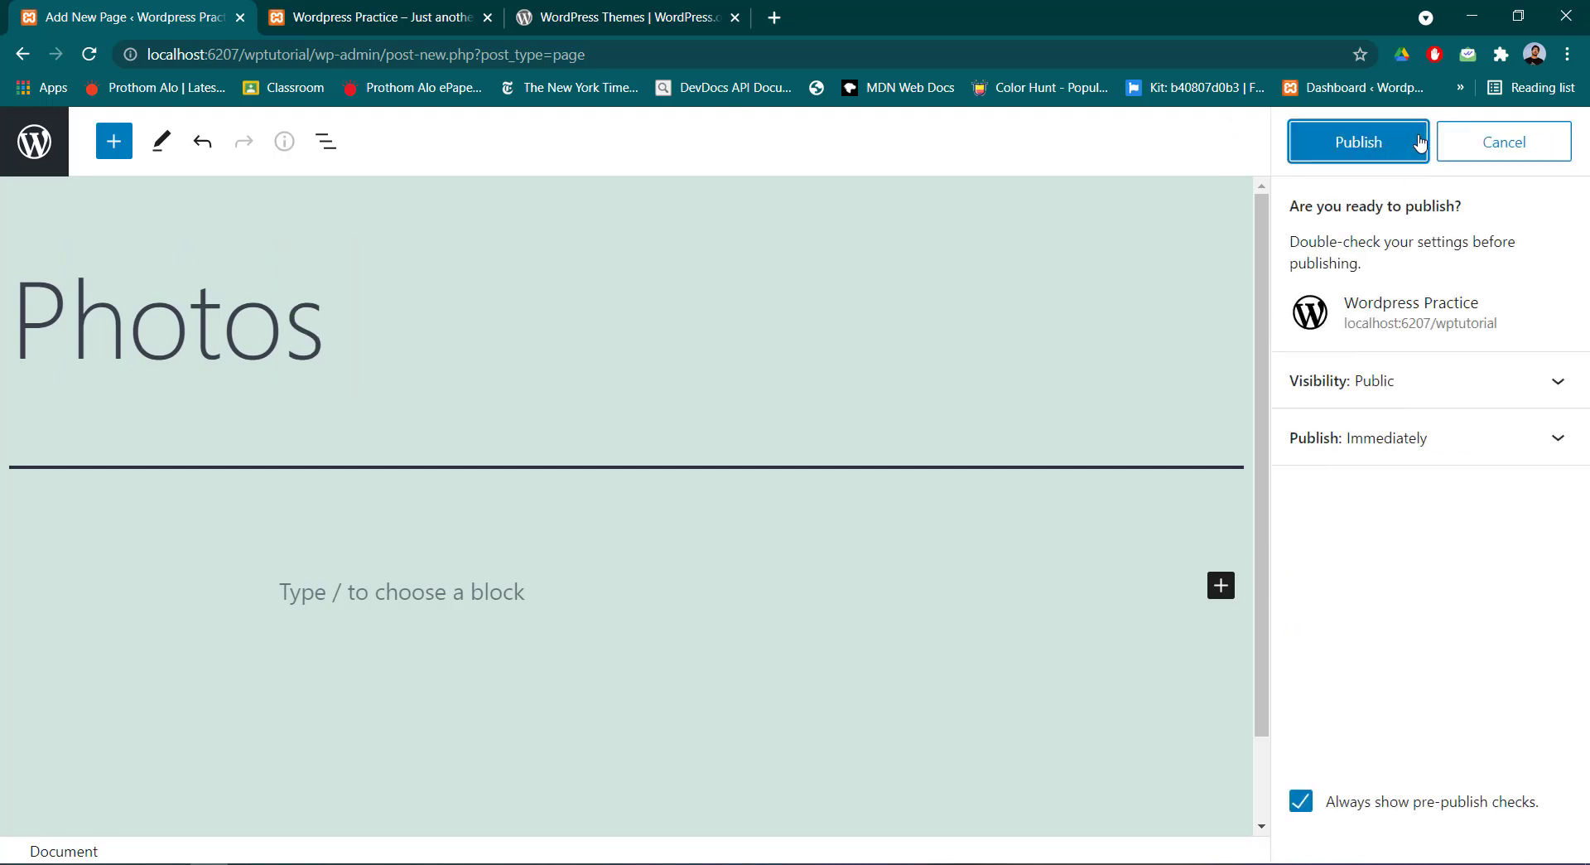
left_click(1365, 142)
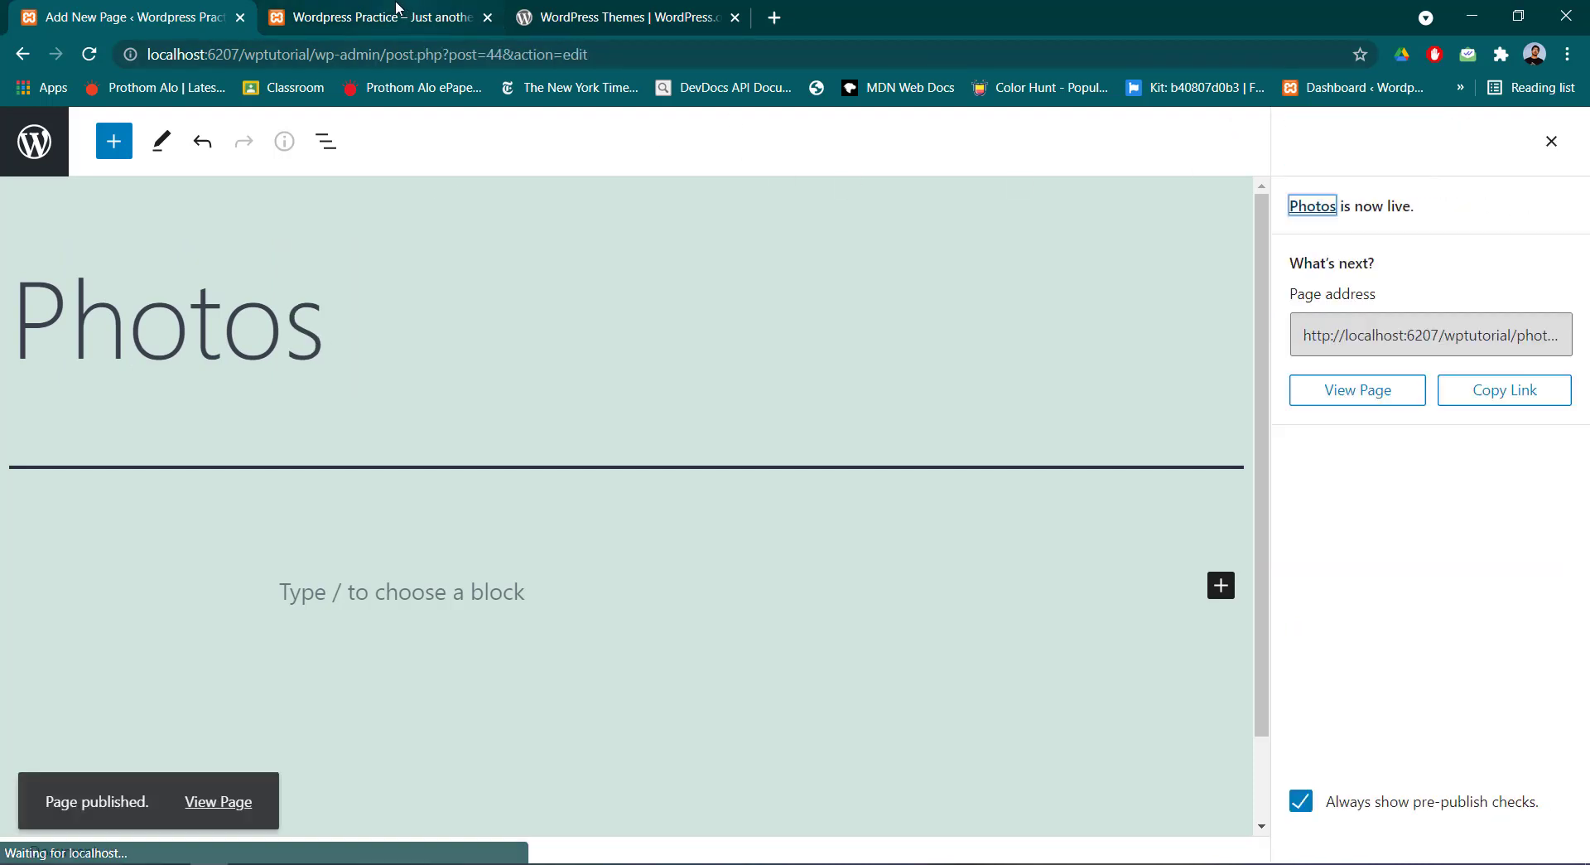
Reload the front page to check its navigation for the Photos page, and return to the page editor
left_click(455, 19)
left_click(90, 57)
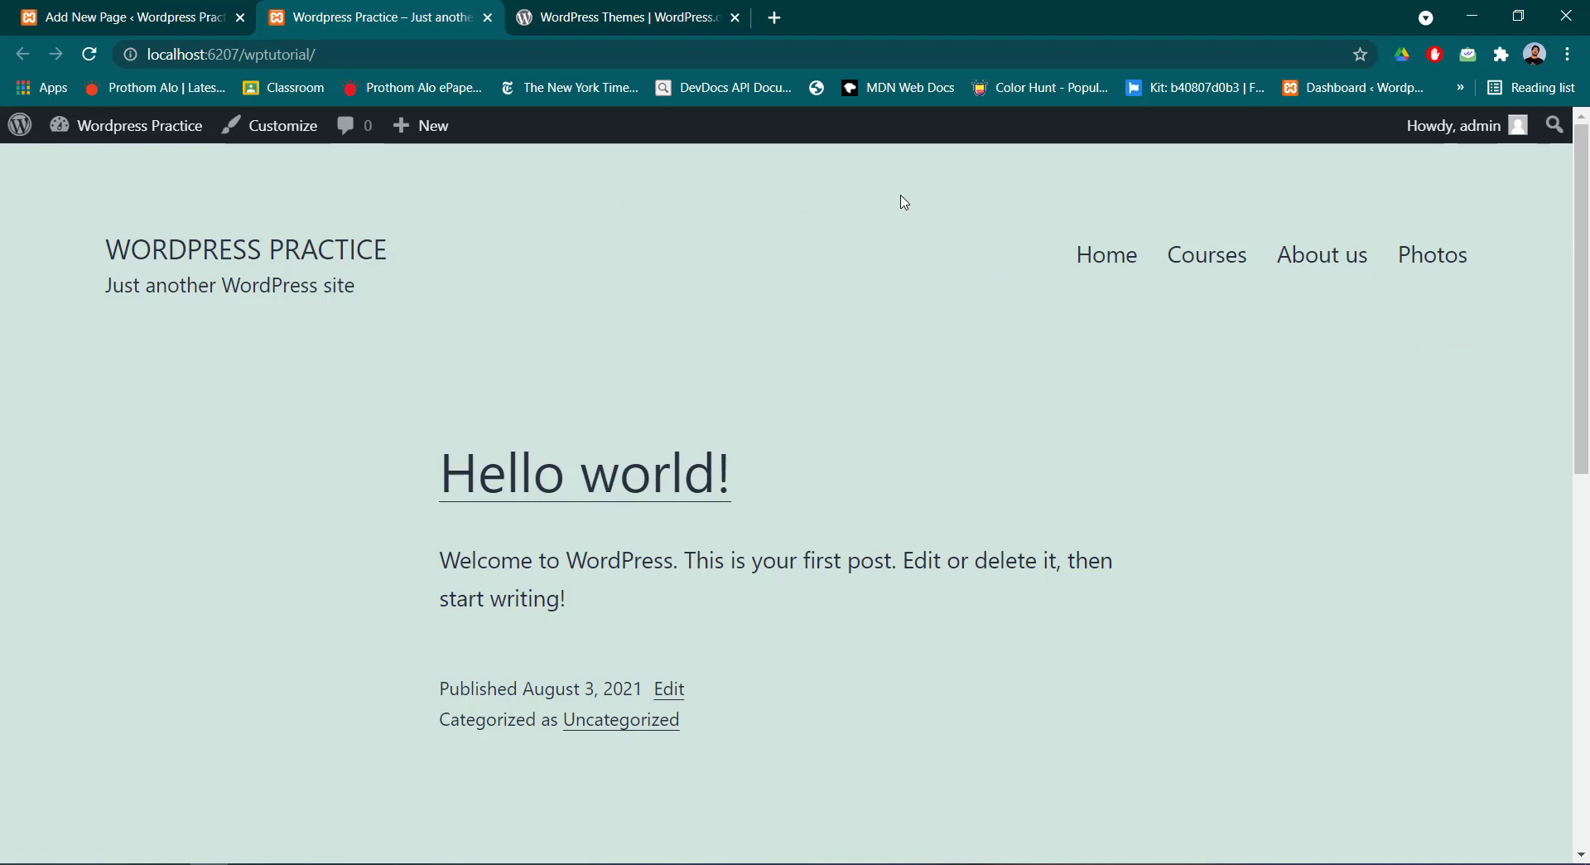
left_click(106, 12)
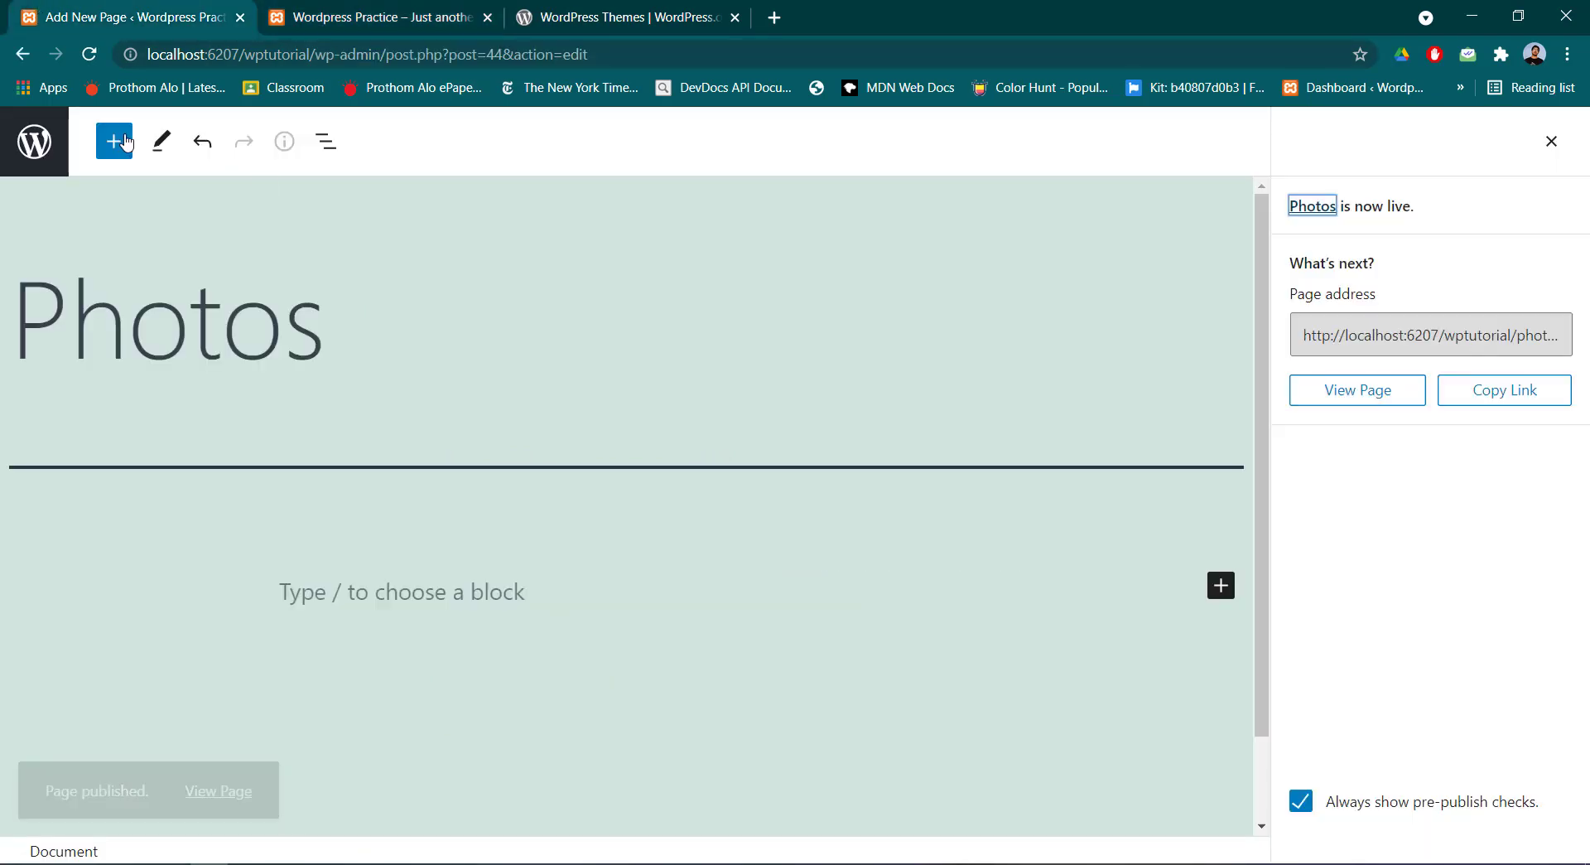
Go back to the menu editor and add the existing Contact page to main menu
left_click(22, 54)
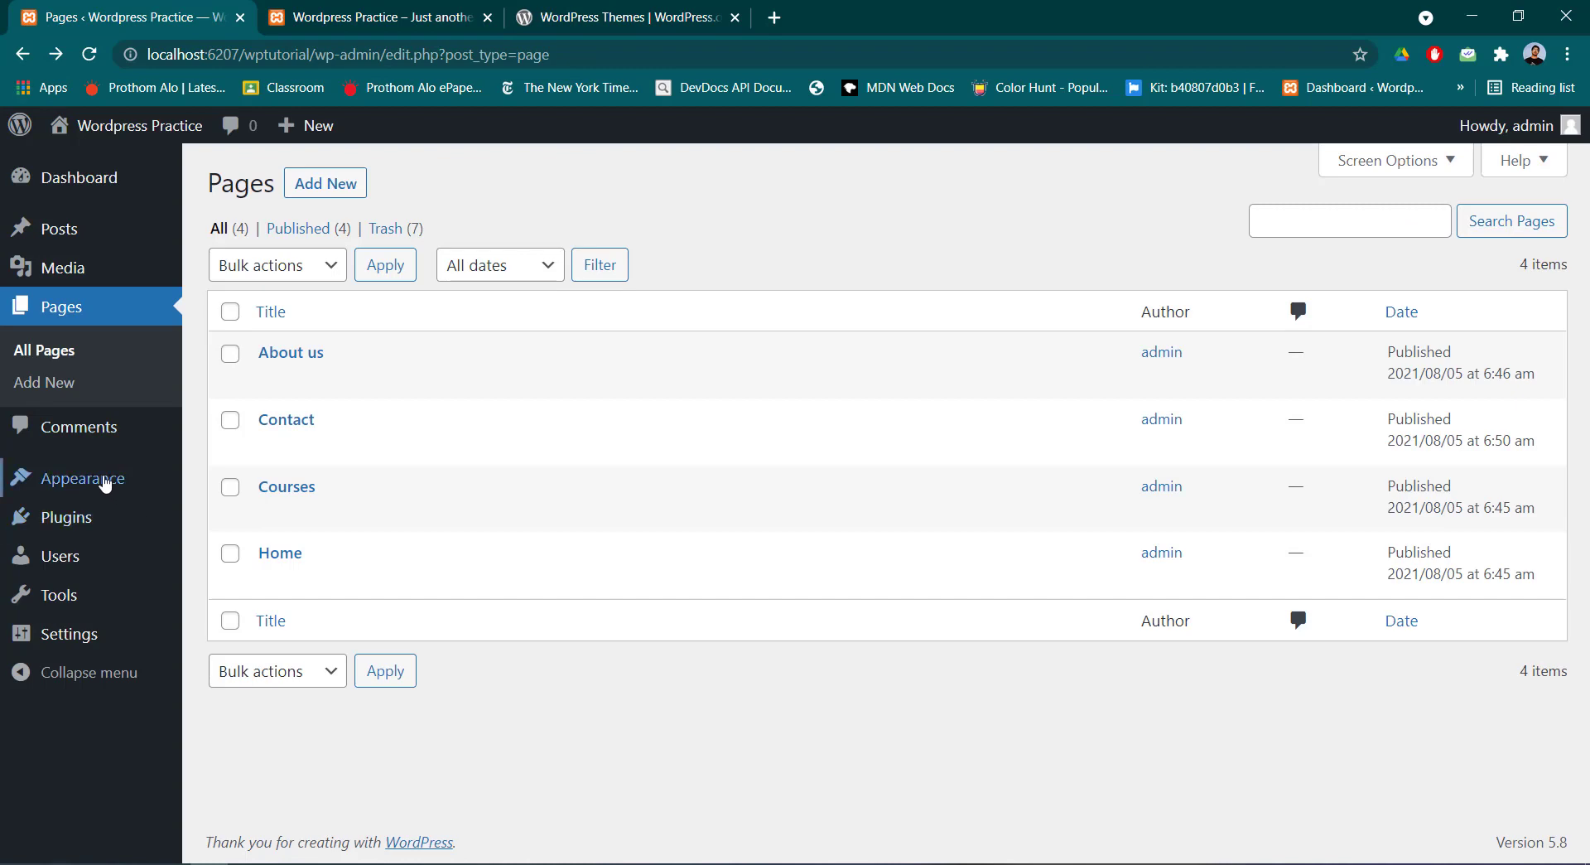
mouse_move(105, 484)
left_click(245, 577)
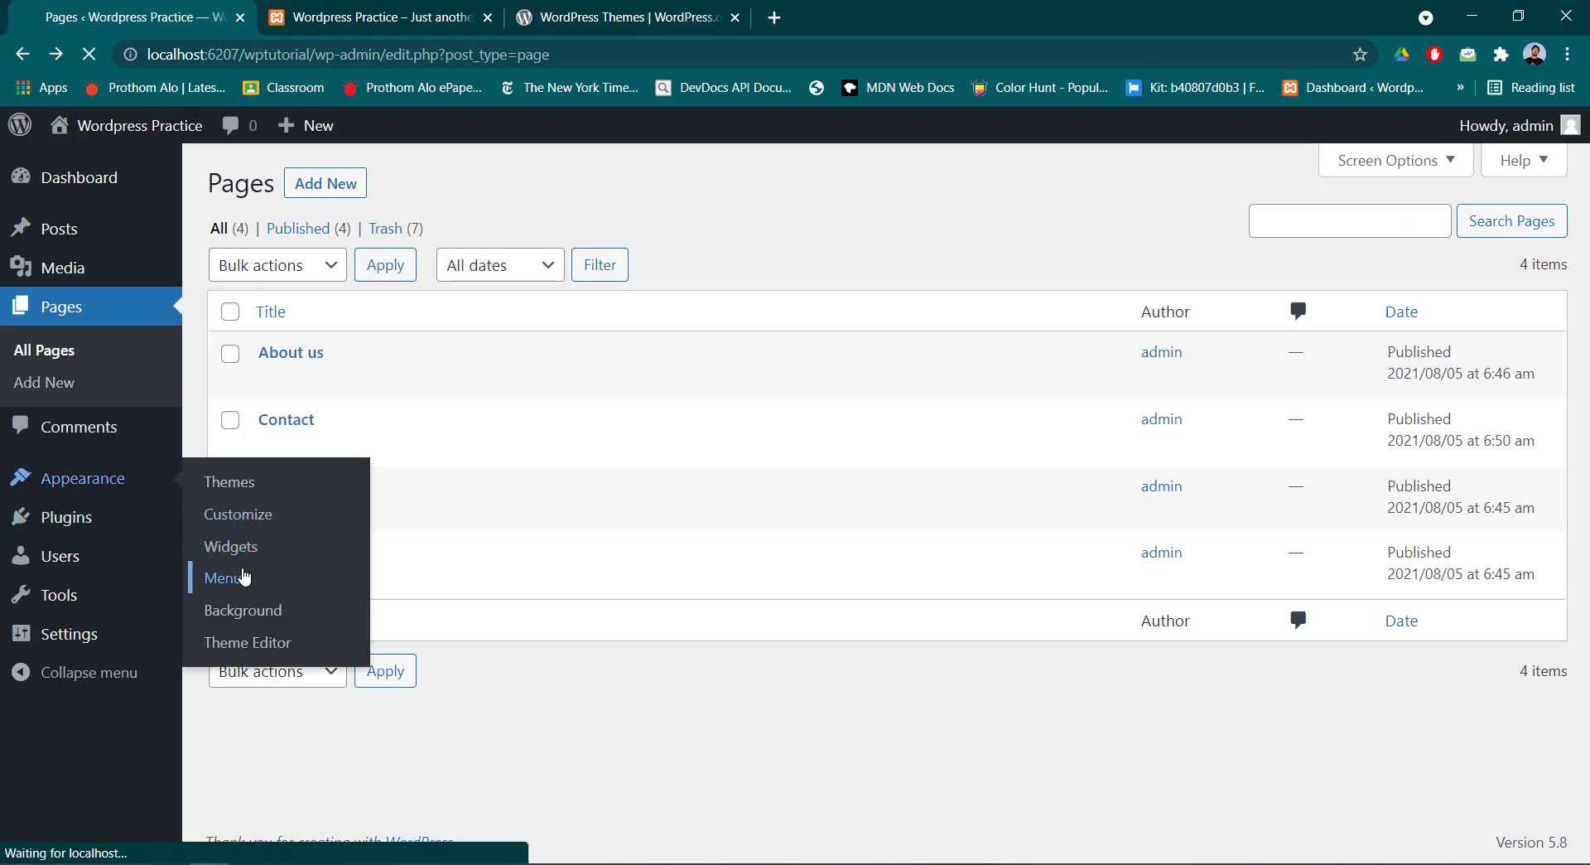
scroll(812, 663, "down", 2)
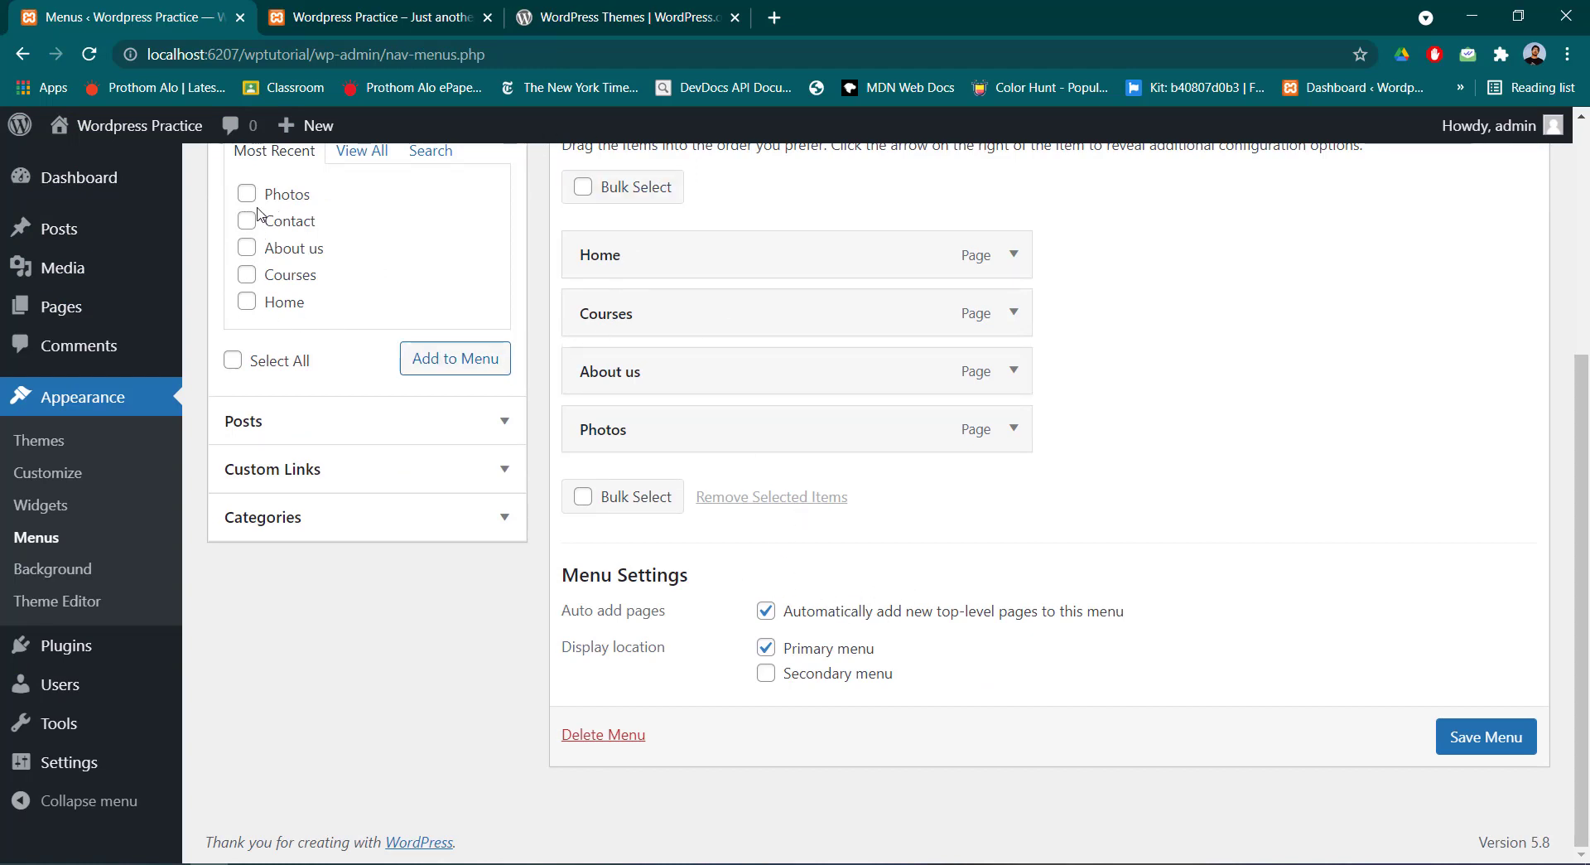
left_click(364, 13)
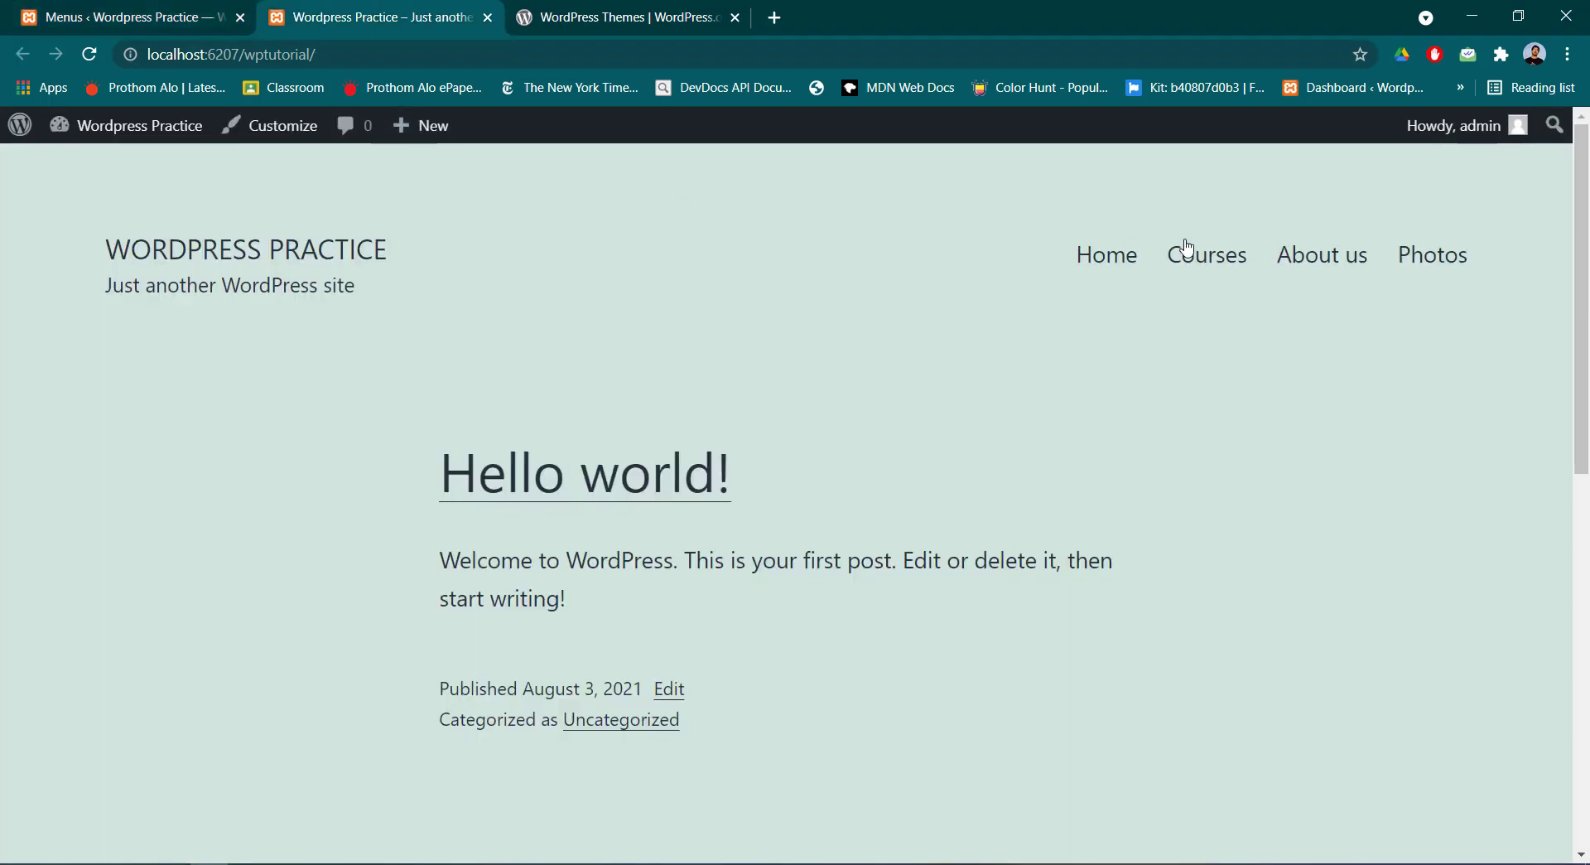
left_click(145, 8)
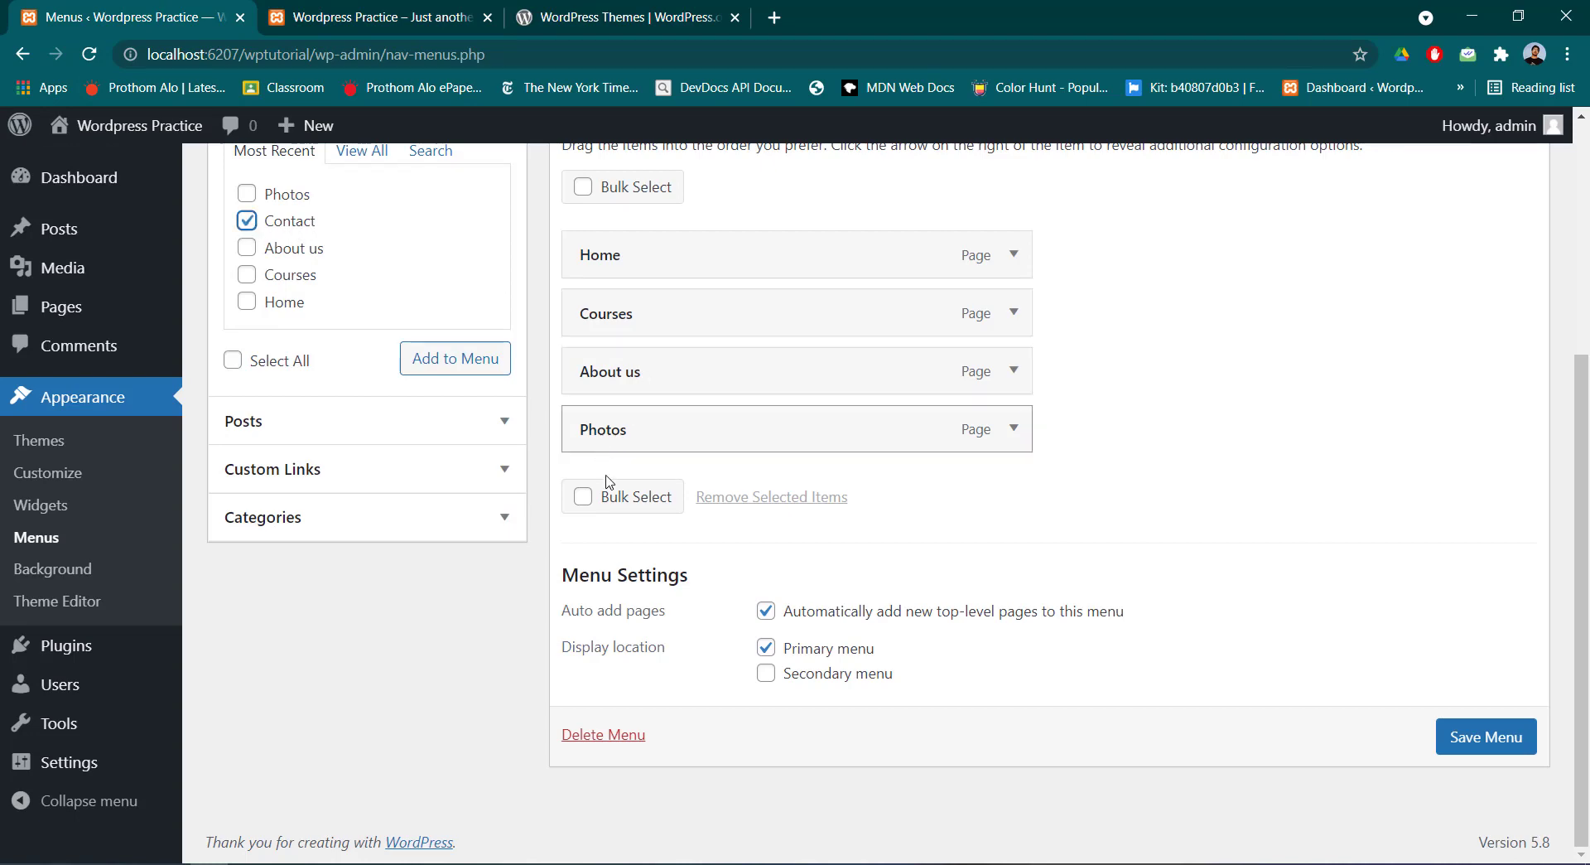
scroll(489, 547, "up", 2)
left_click(469, 572)
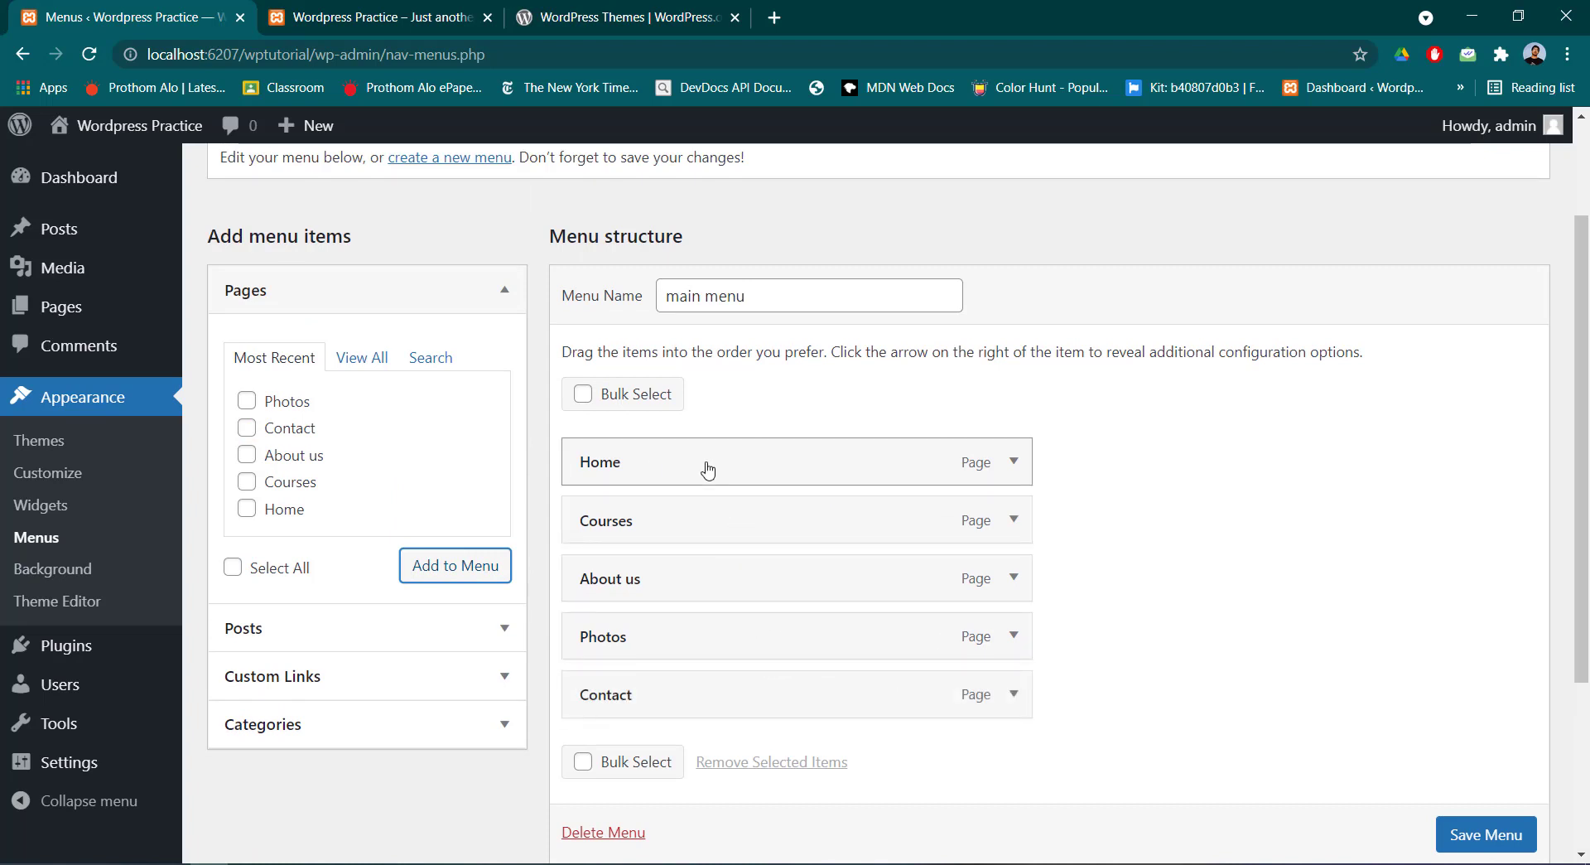
Move the Photos item above About us in main menu's structure and save the menu
mouse_move(708, 469)
left_mouse_down()
mouse_move(702, 595)
mouse_move(720, 461)
left_mouse_up()
mouse_move(703, 524)
left_mouse_down()
mouse_move(710, 588)
mouse_move(706, 521)
left_mouse_up()
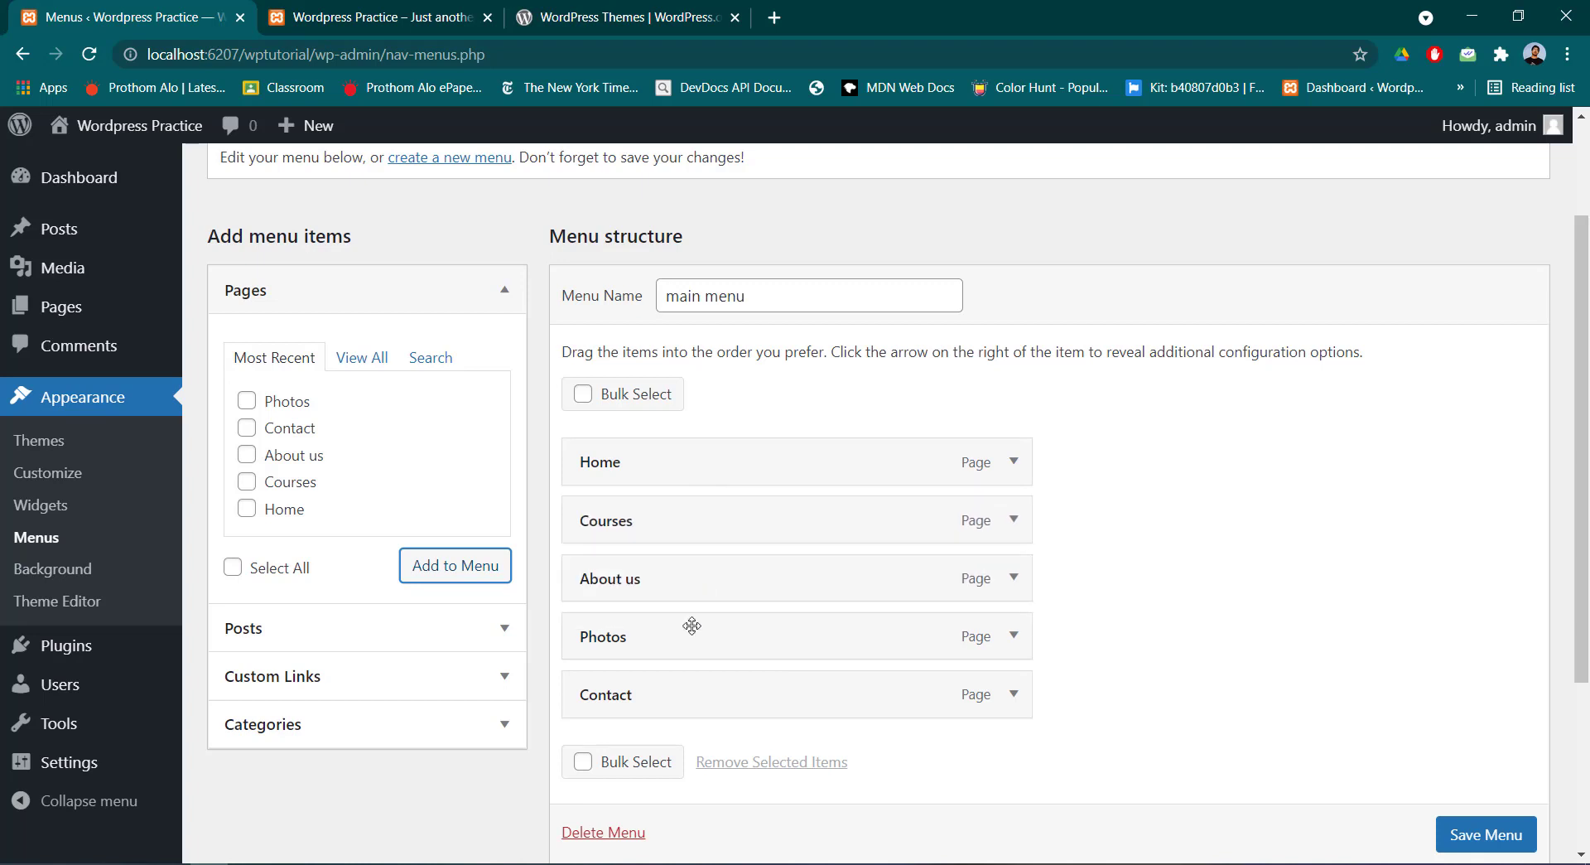
mouse_move(693, 625)
left_mouse_down()
mouse_move(689, 564)
mouse_move(723, 580)
mouse_move(691, 596)
left_mouse_up()
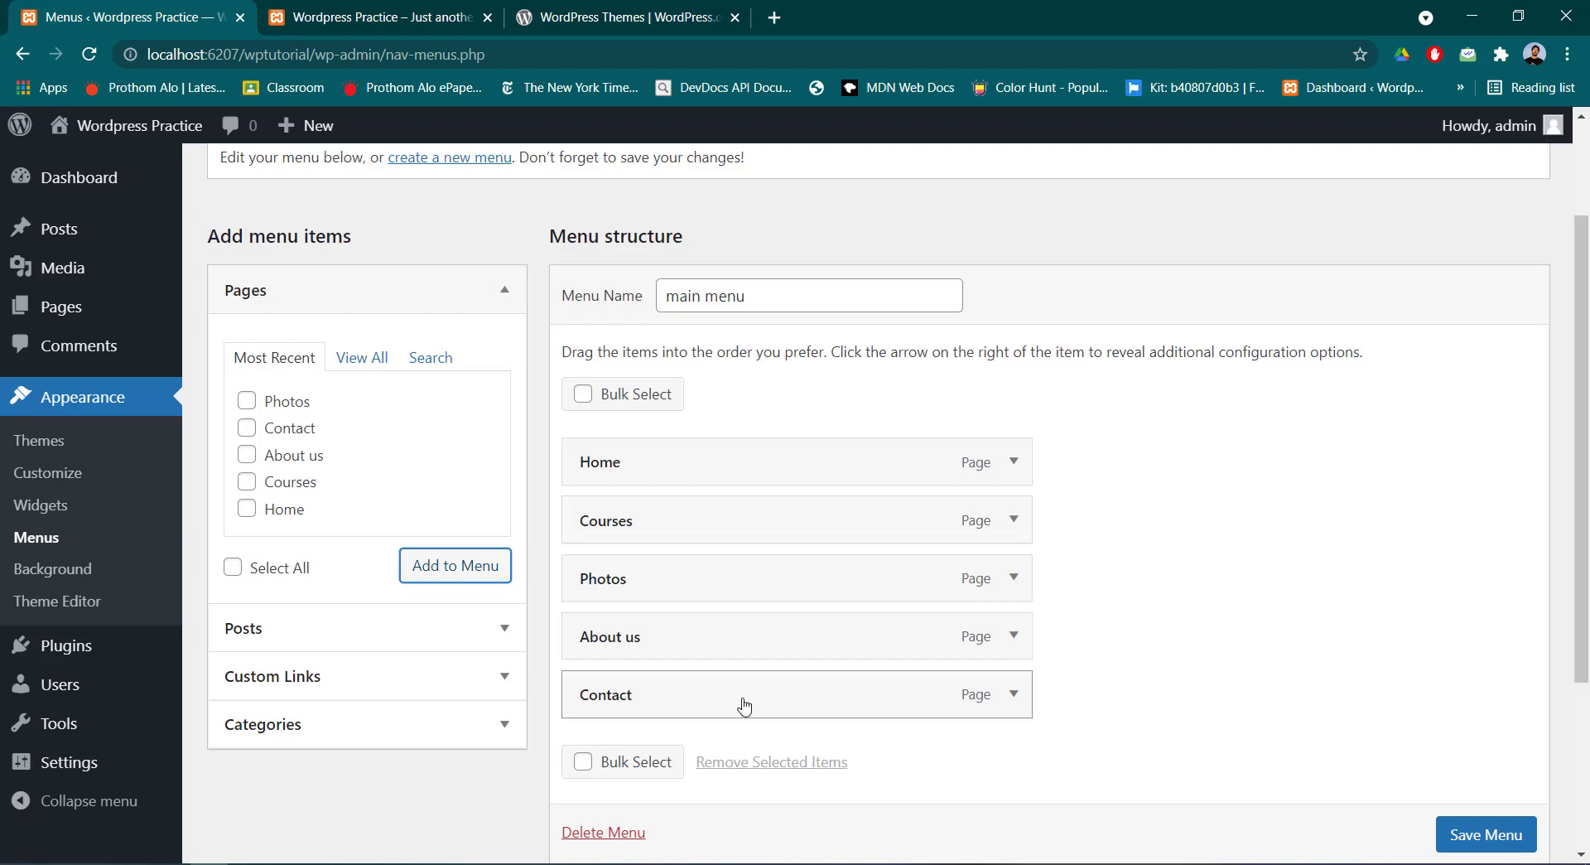
scroll(1226, 617, "down", 3)
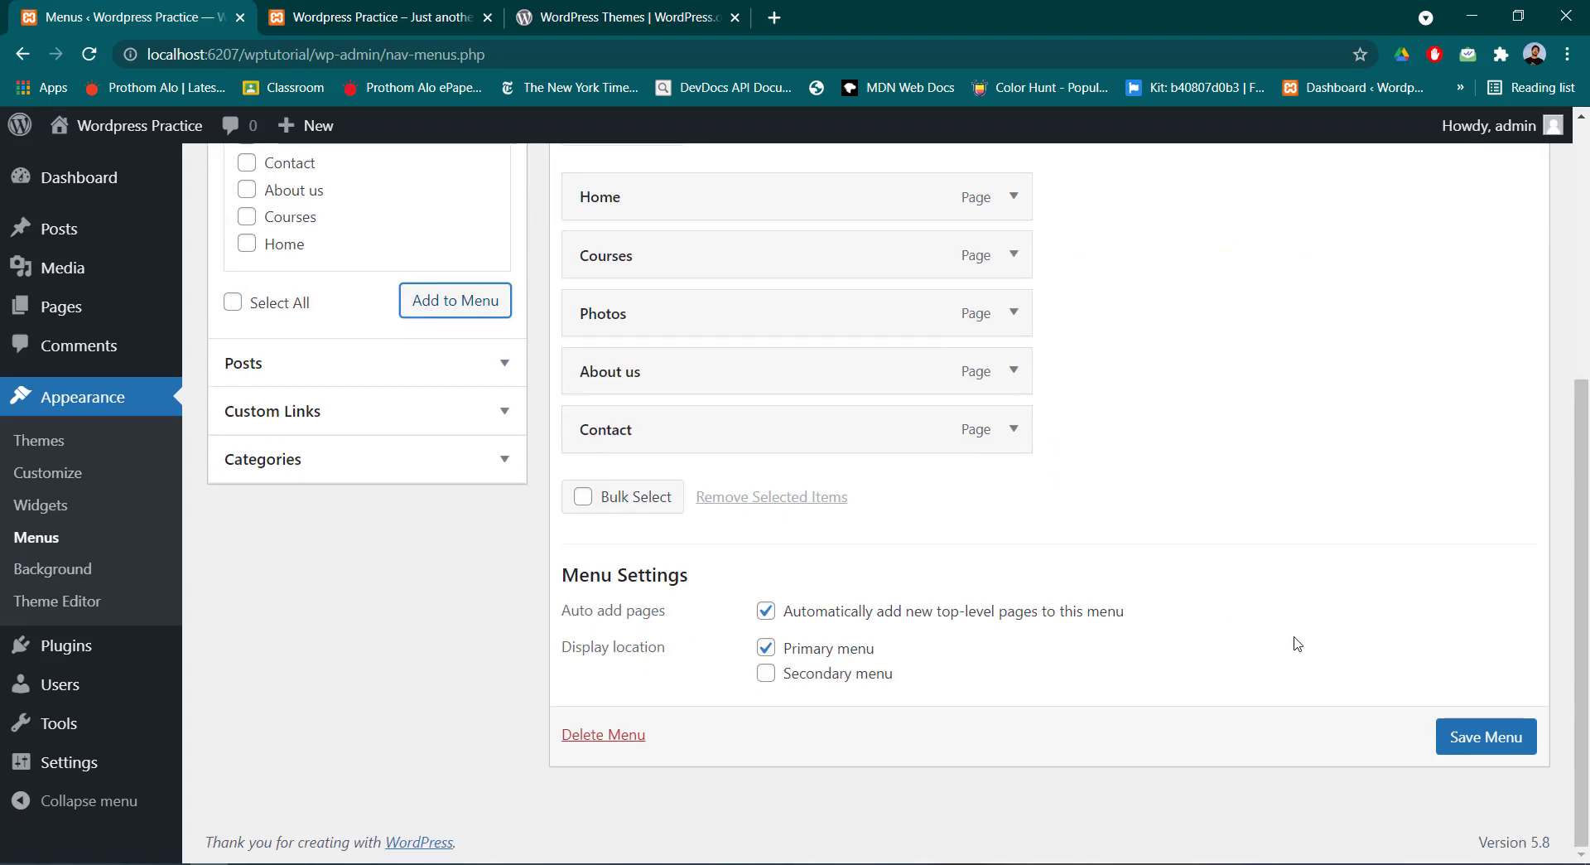
left_click(1499, 748)
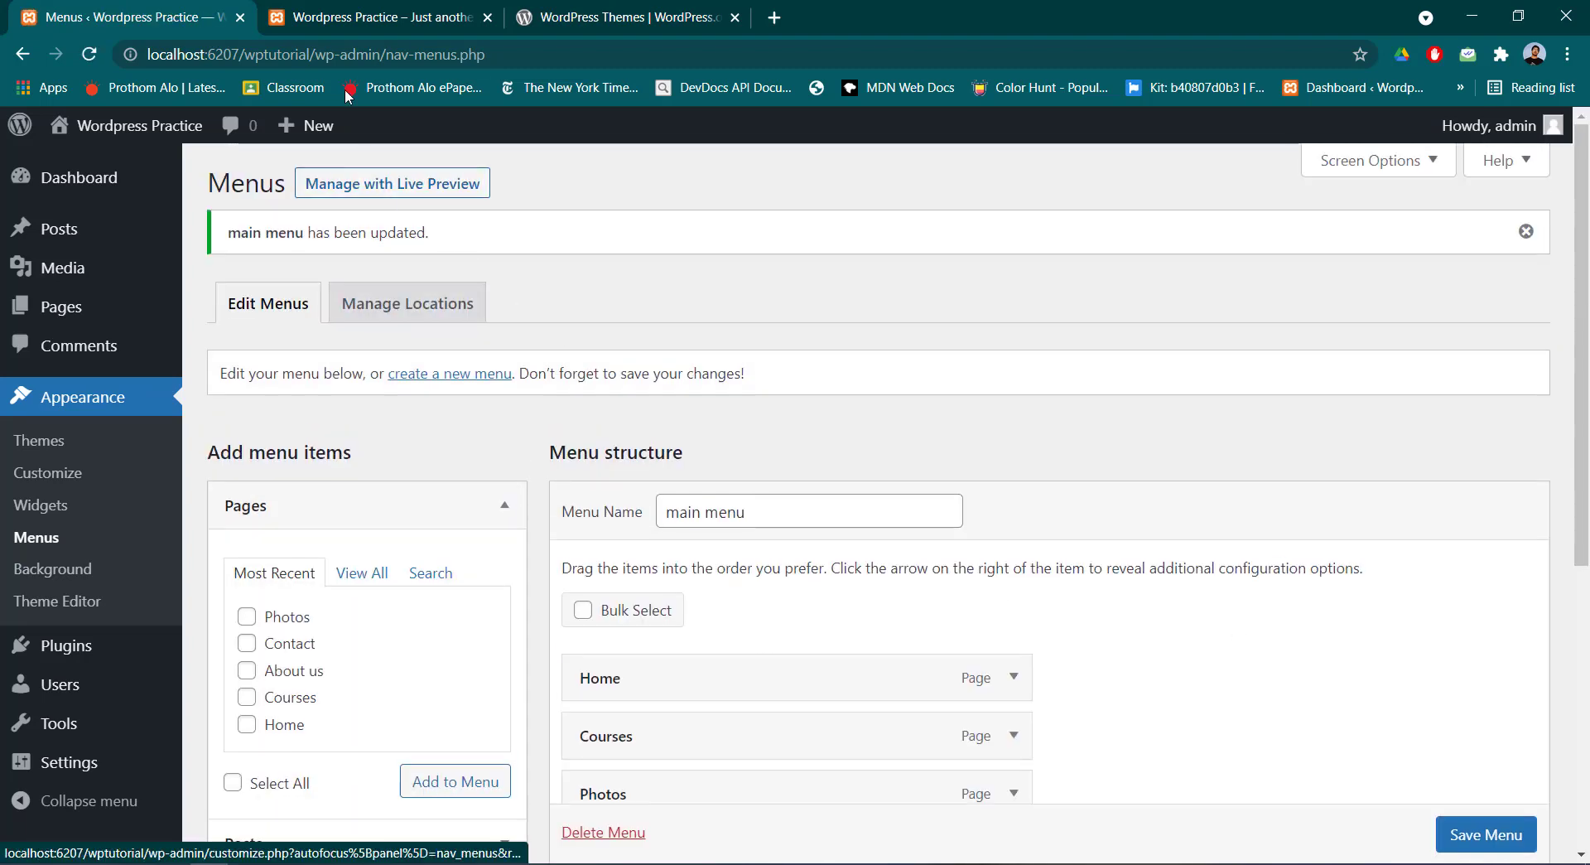
Look through the open front page without reloading it and return to the menu editor
left_click(383, 18)
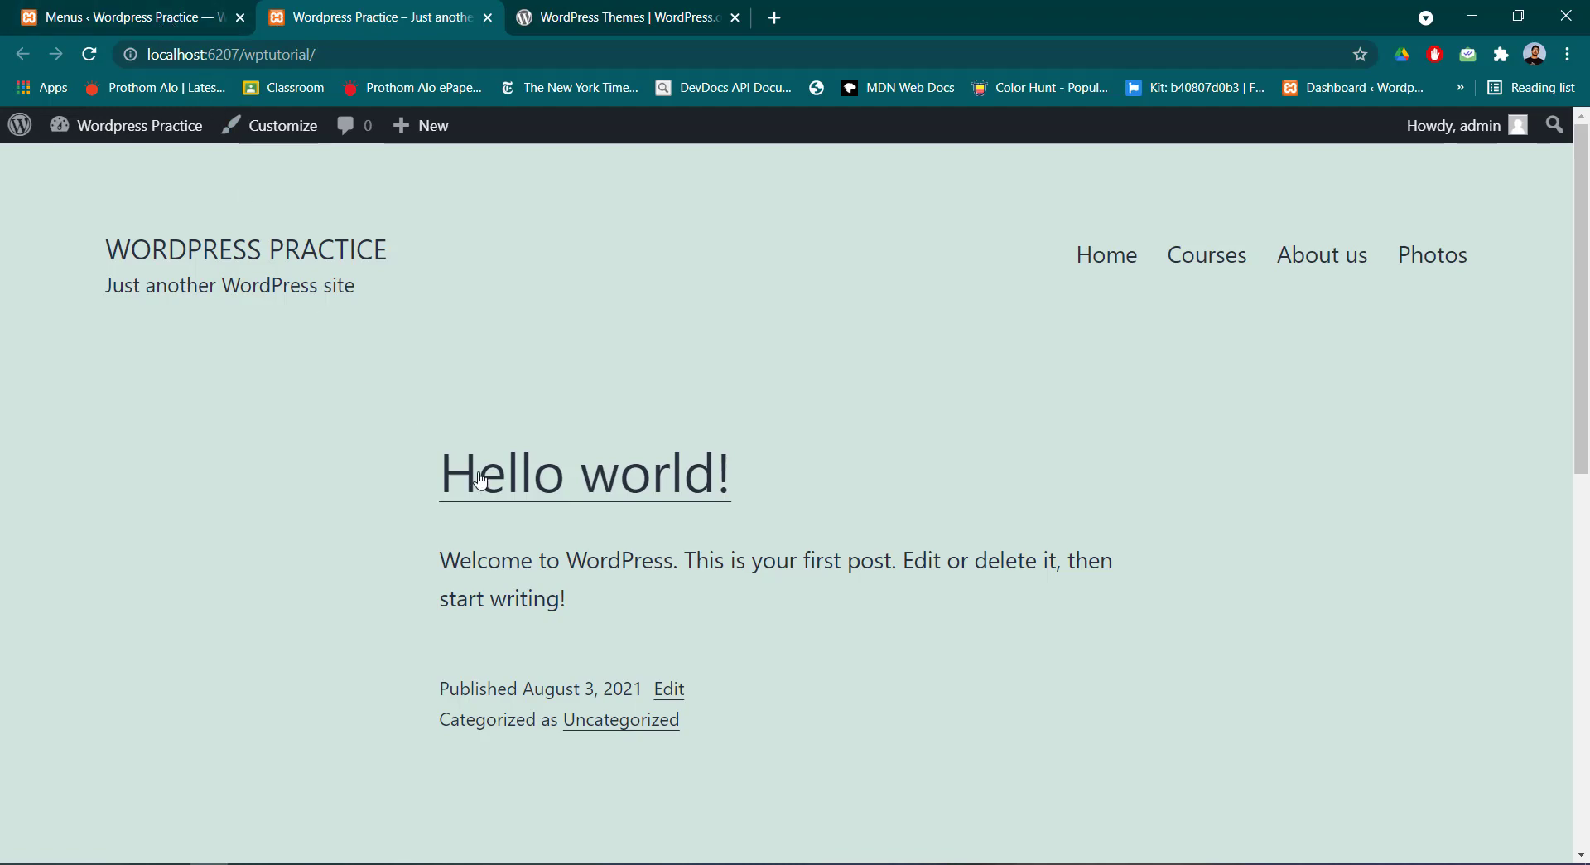
scroll(515, 499, "down", 10)
scroll(515, 499, "up", 9)
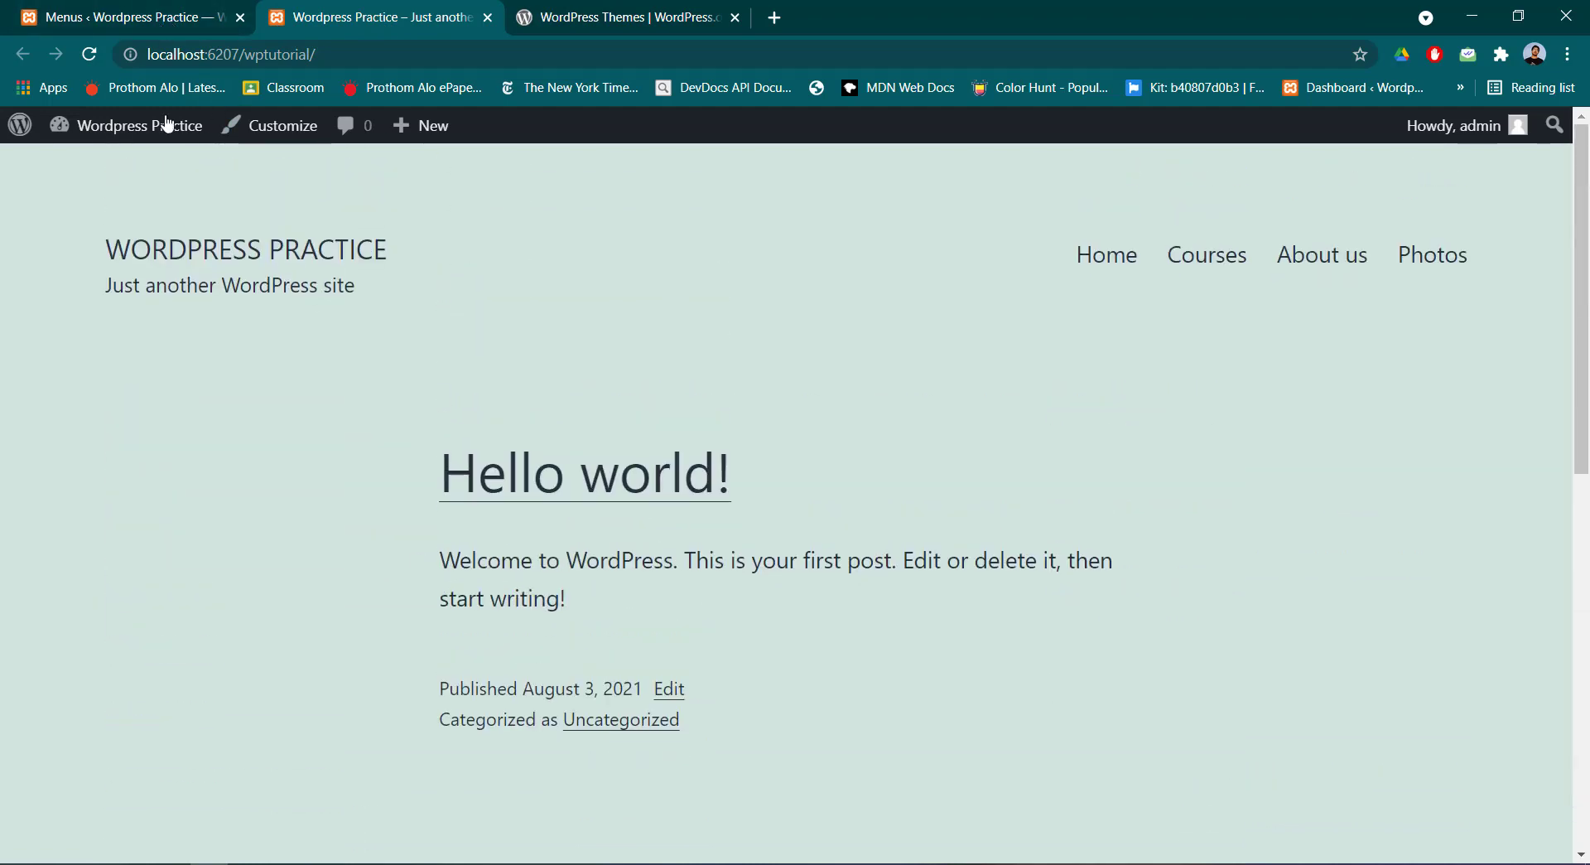
left_click(129, 17)
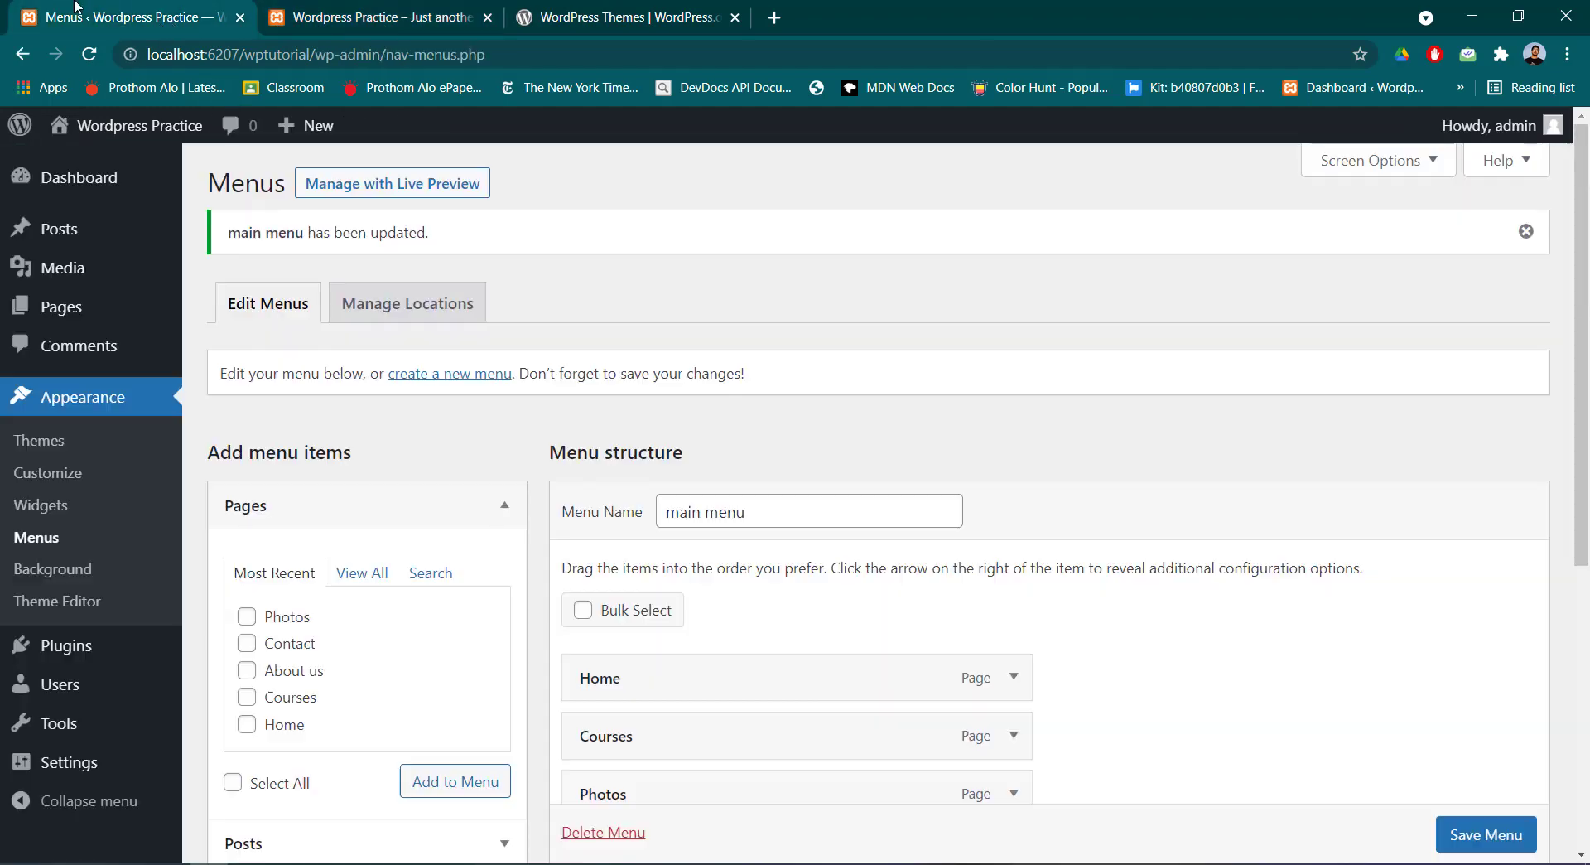
Activate the installed GeneratePress theme and reload the front page to check the site's new look
left_click(99, 445)
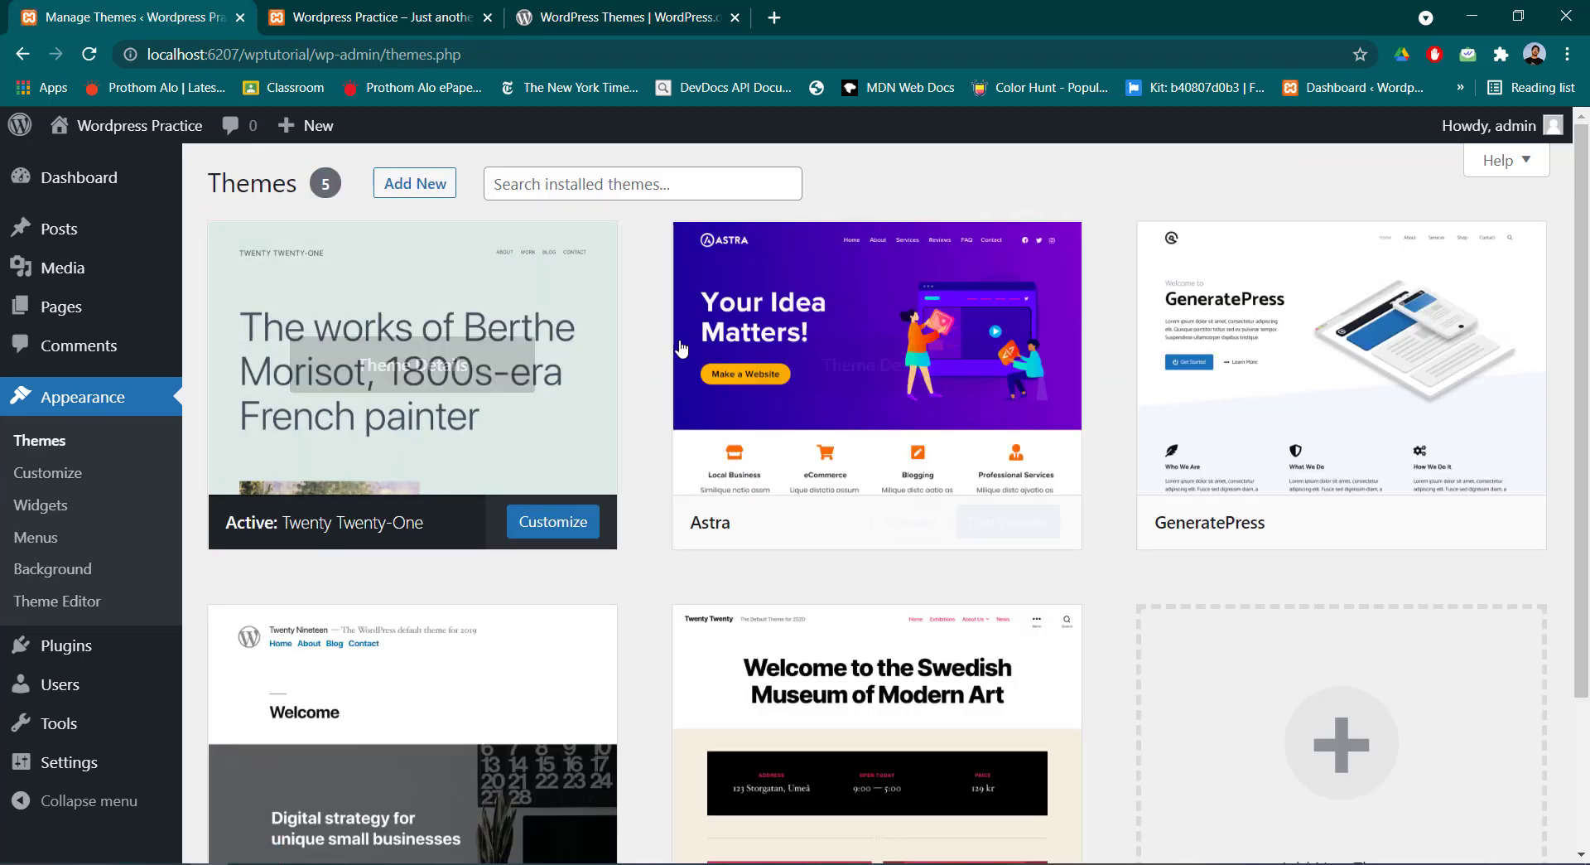
left_click(1374, 523)
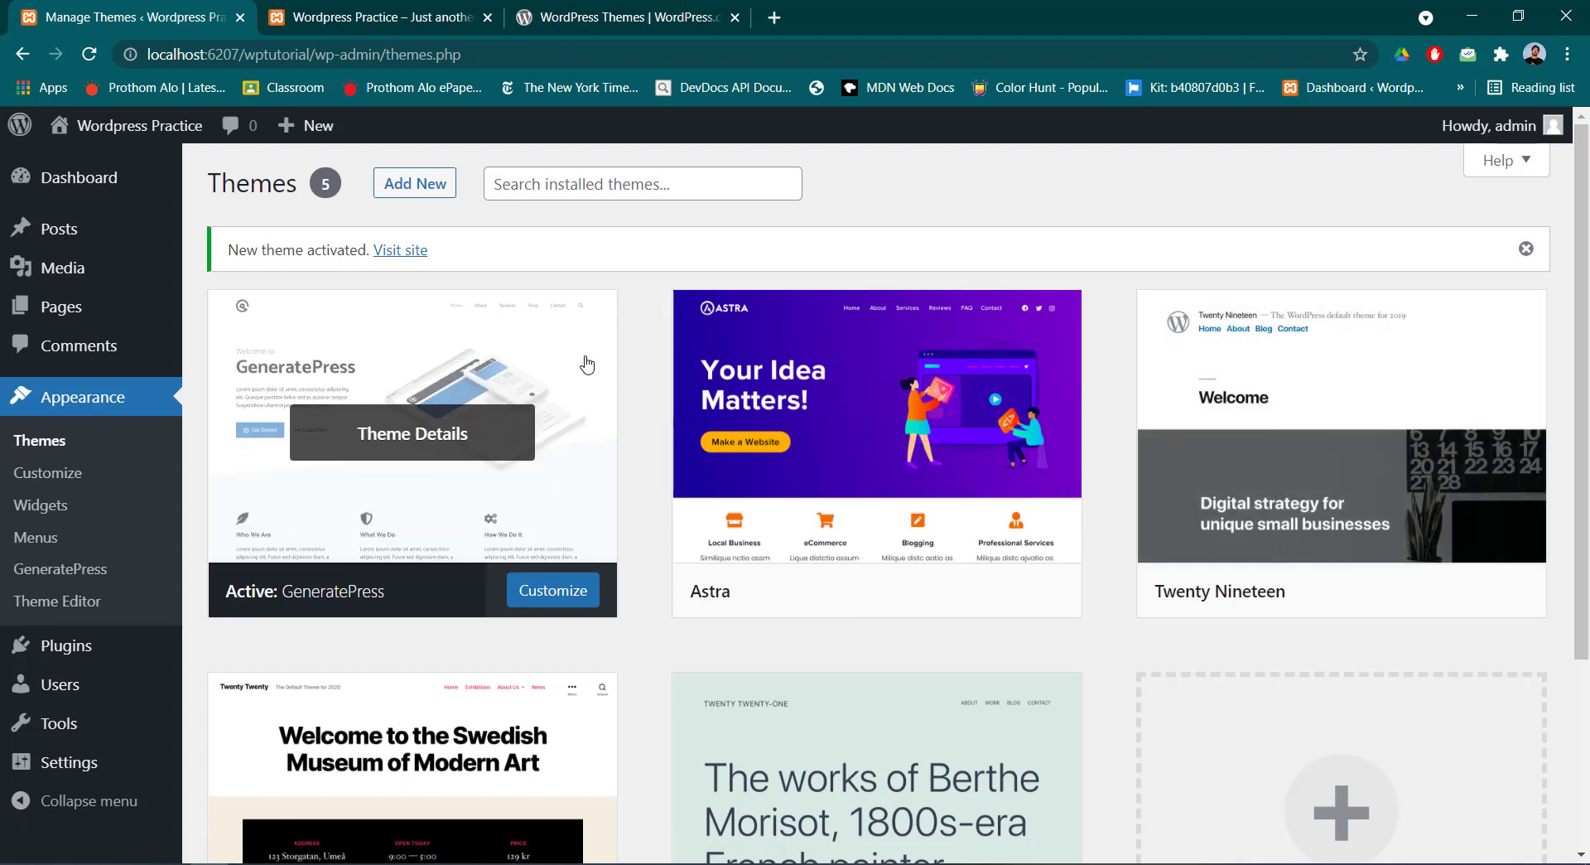
left_click(331, 17)
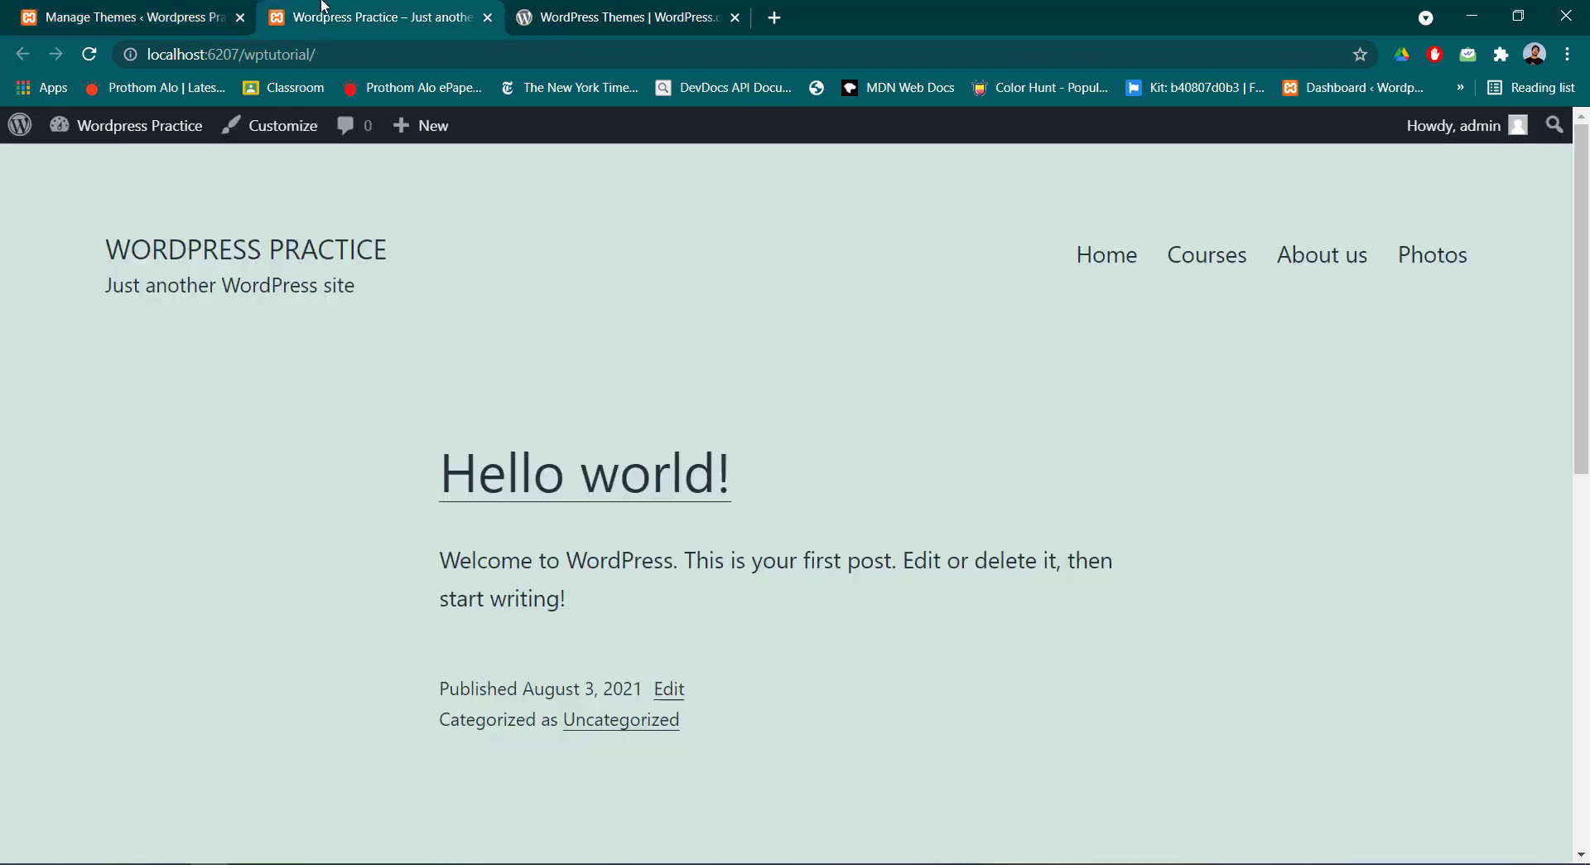
left_click(90, 54)
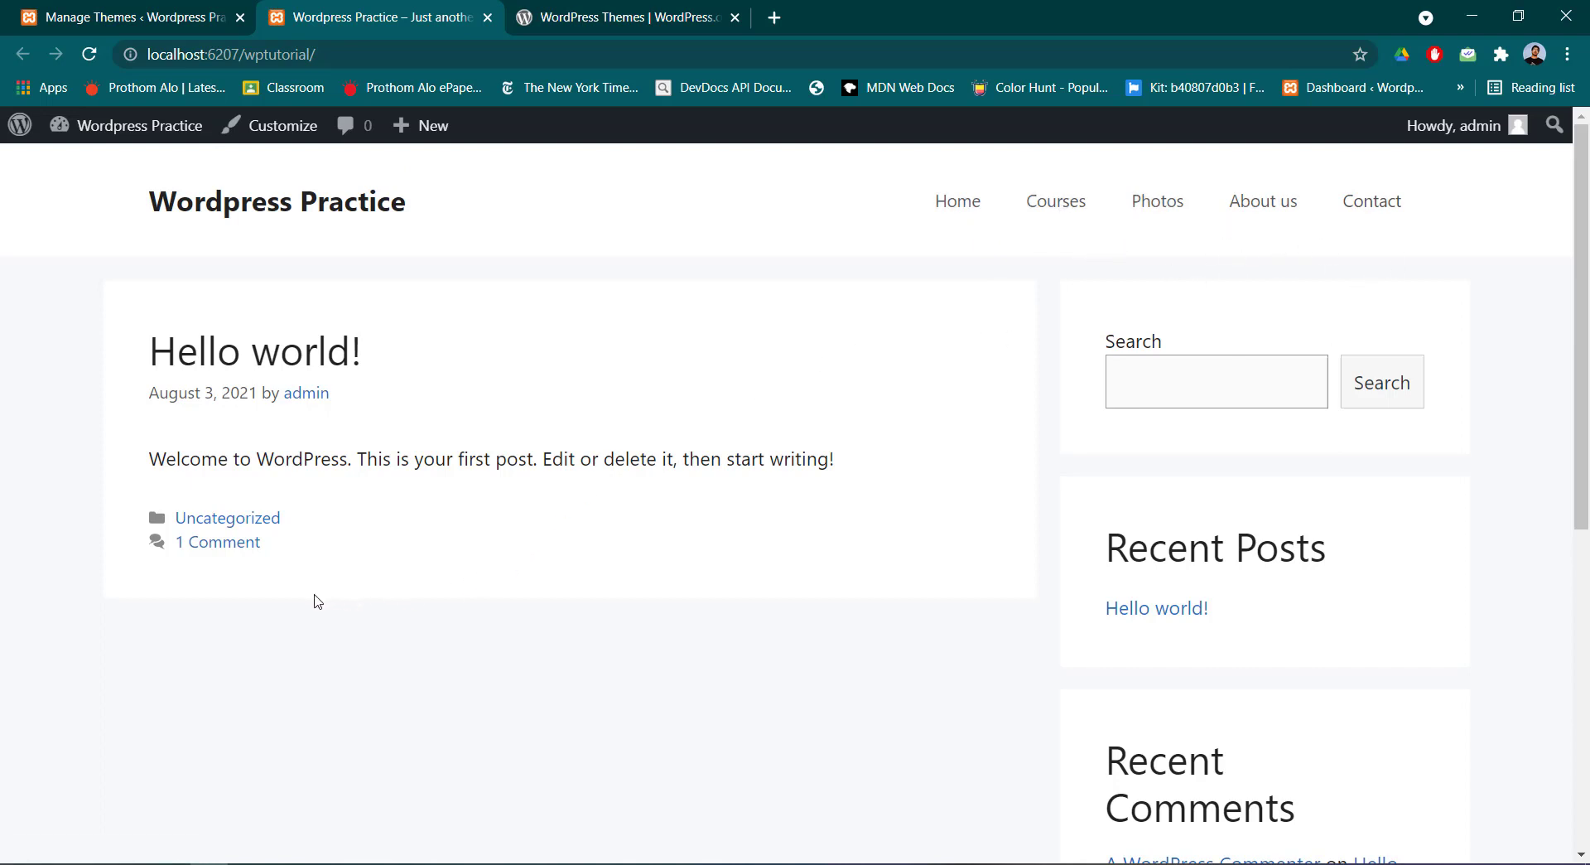
Look through the site's Home and Courses pages under the new theme and return to the Home page
left_click(958, 212)
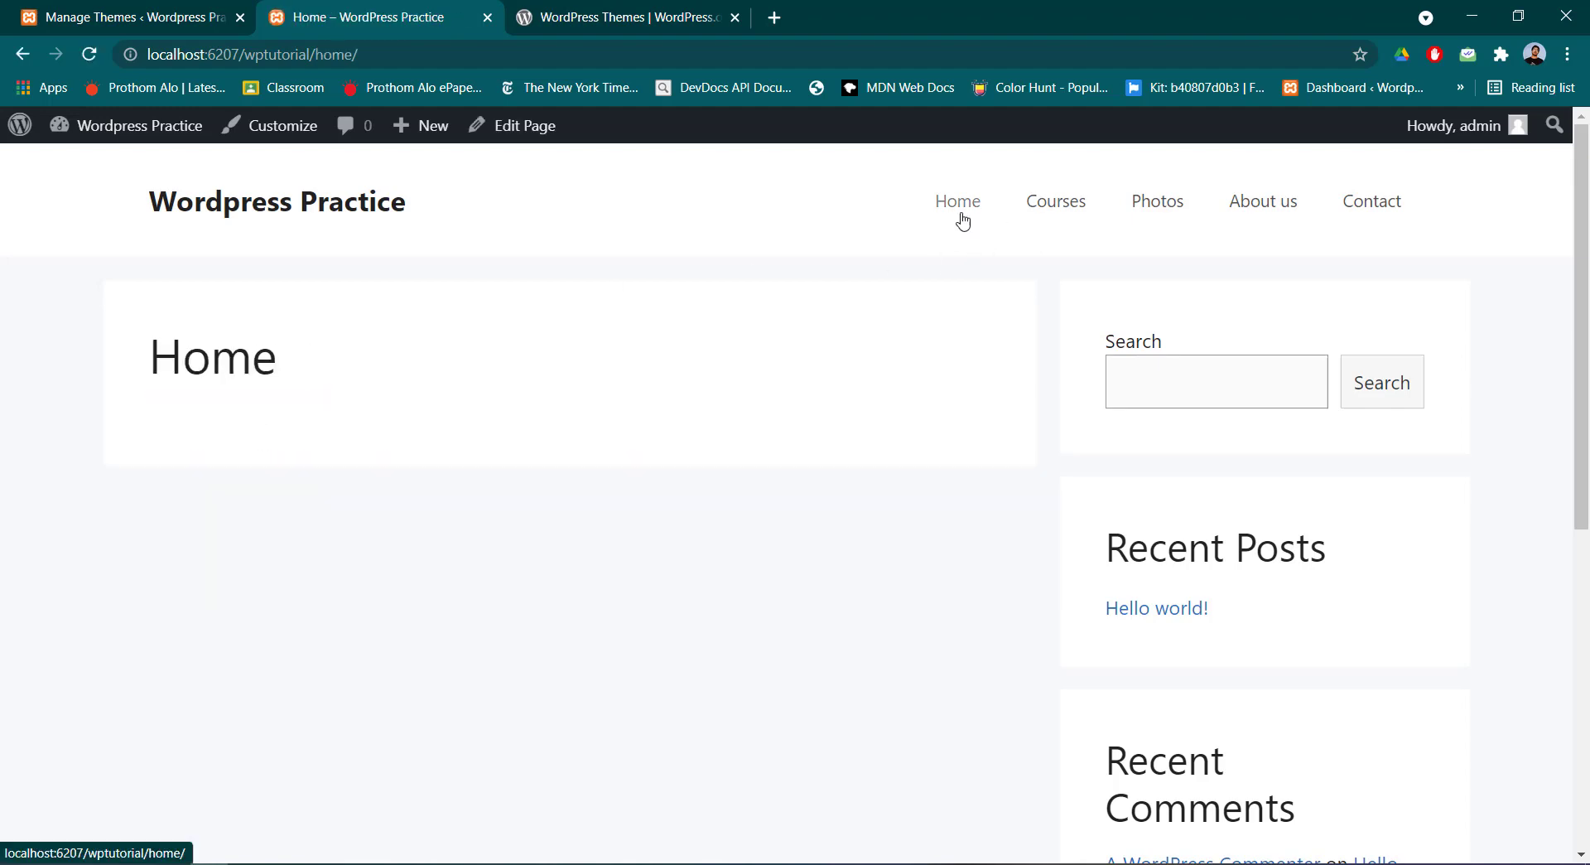
scroll(438, 568, "down", 7)
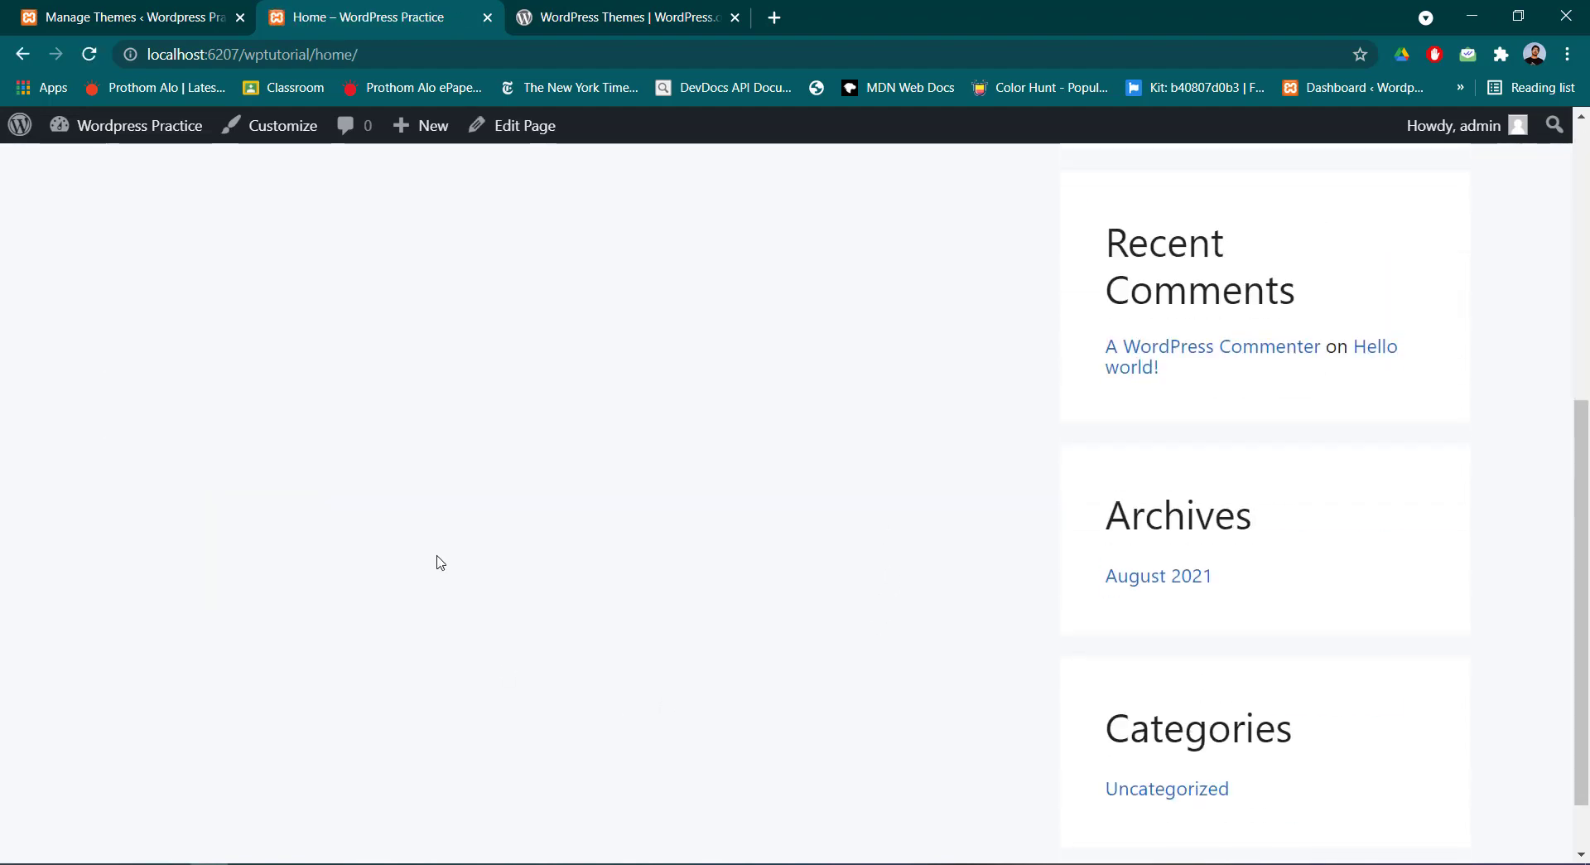
scroll(437, 558, "up", 8)
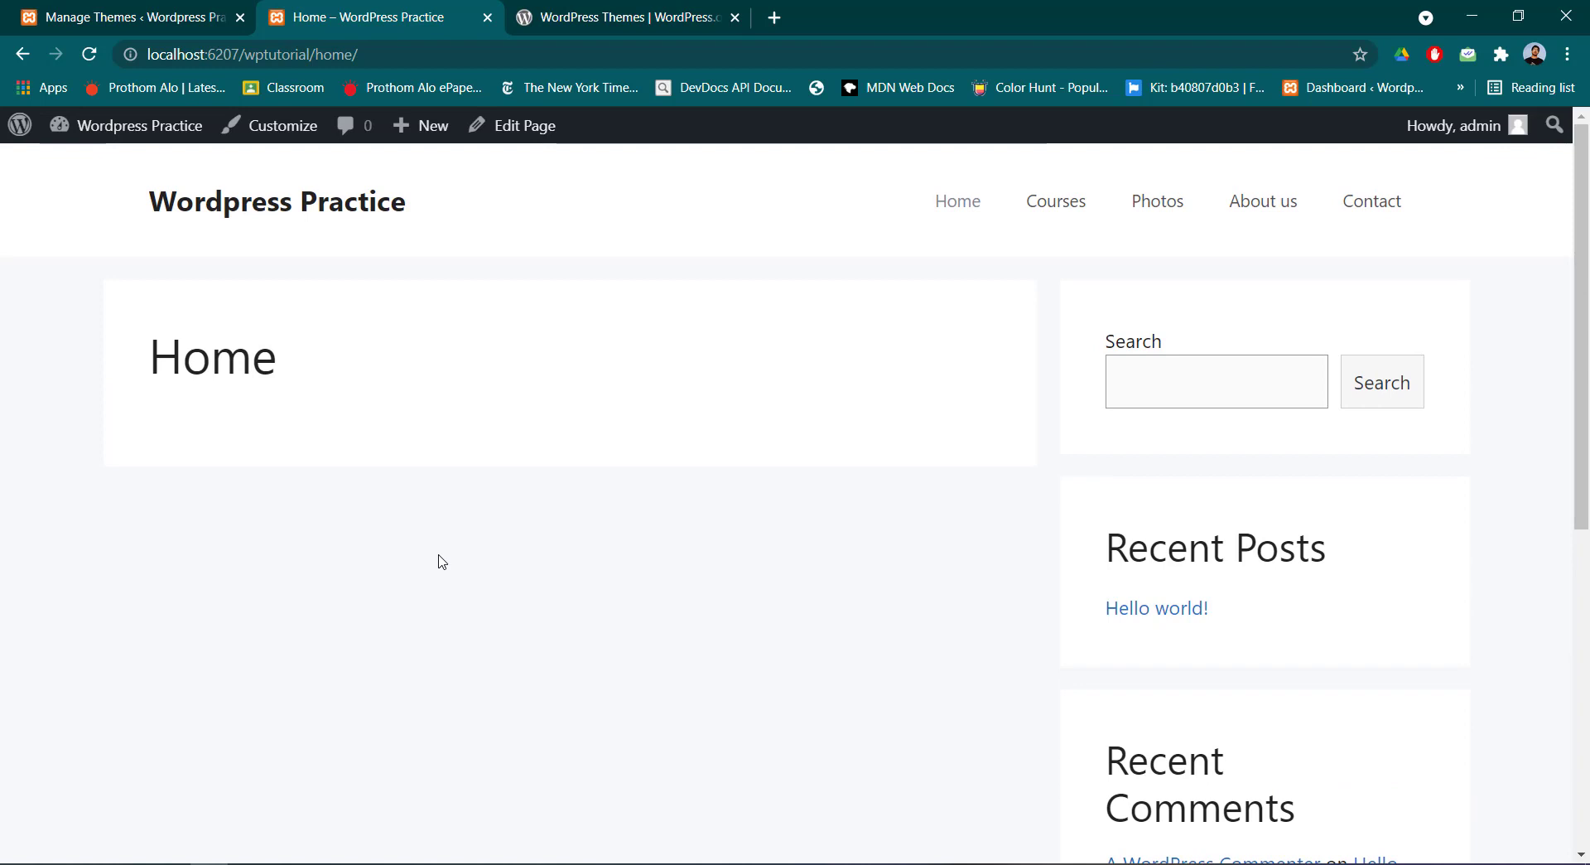
left_click(1057, 208)
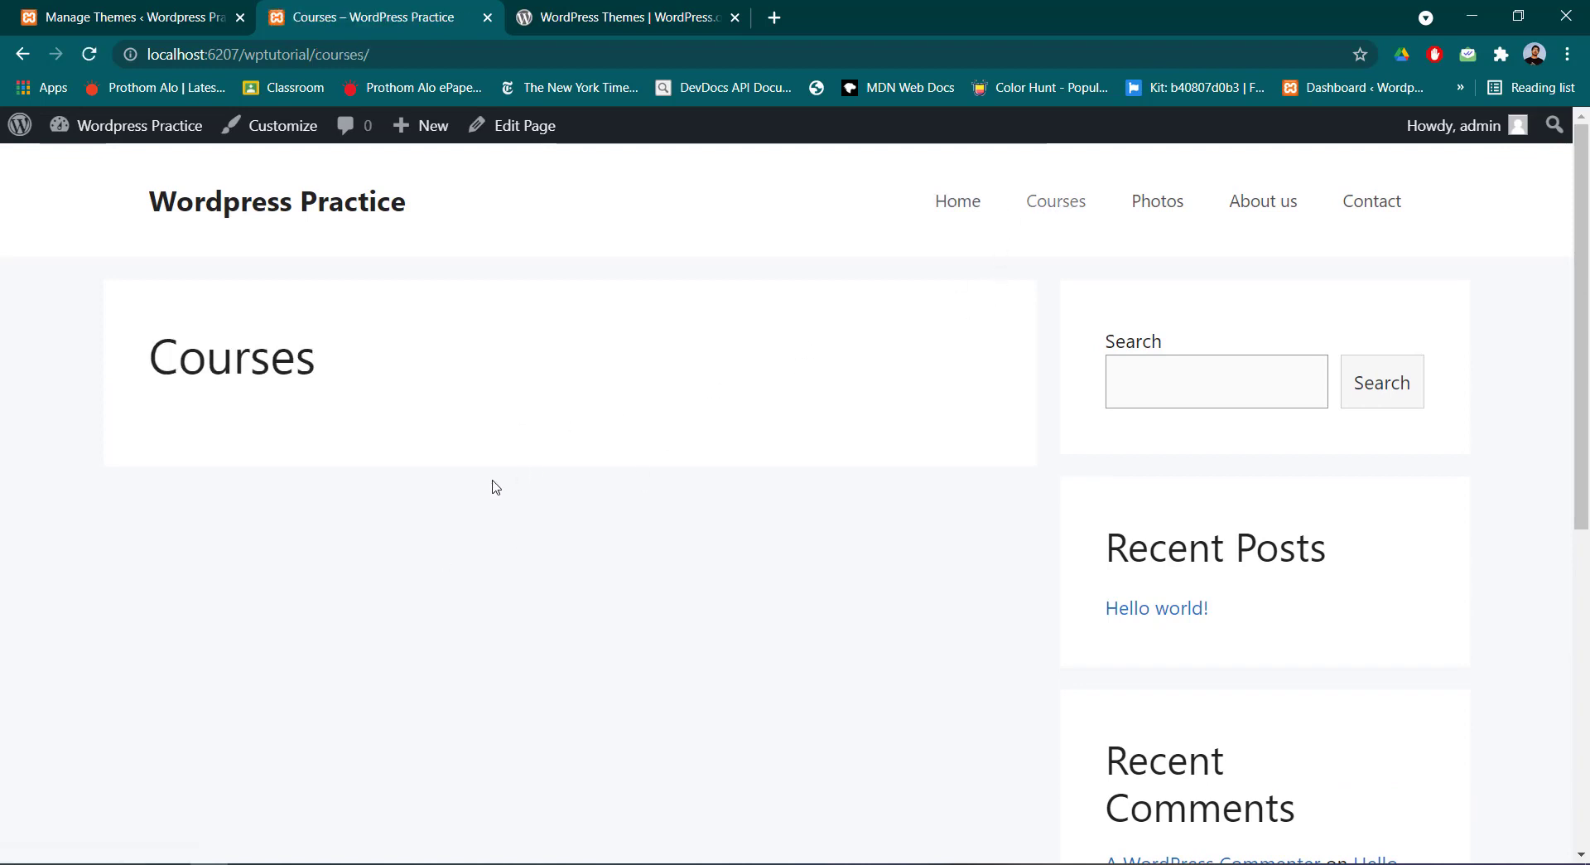
left_click(22, 54)
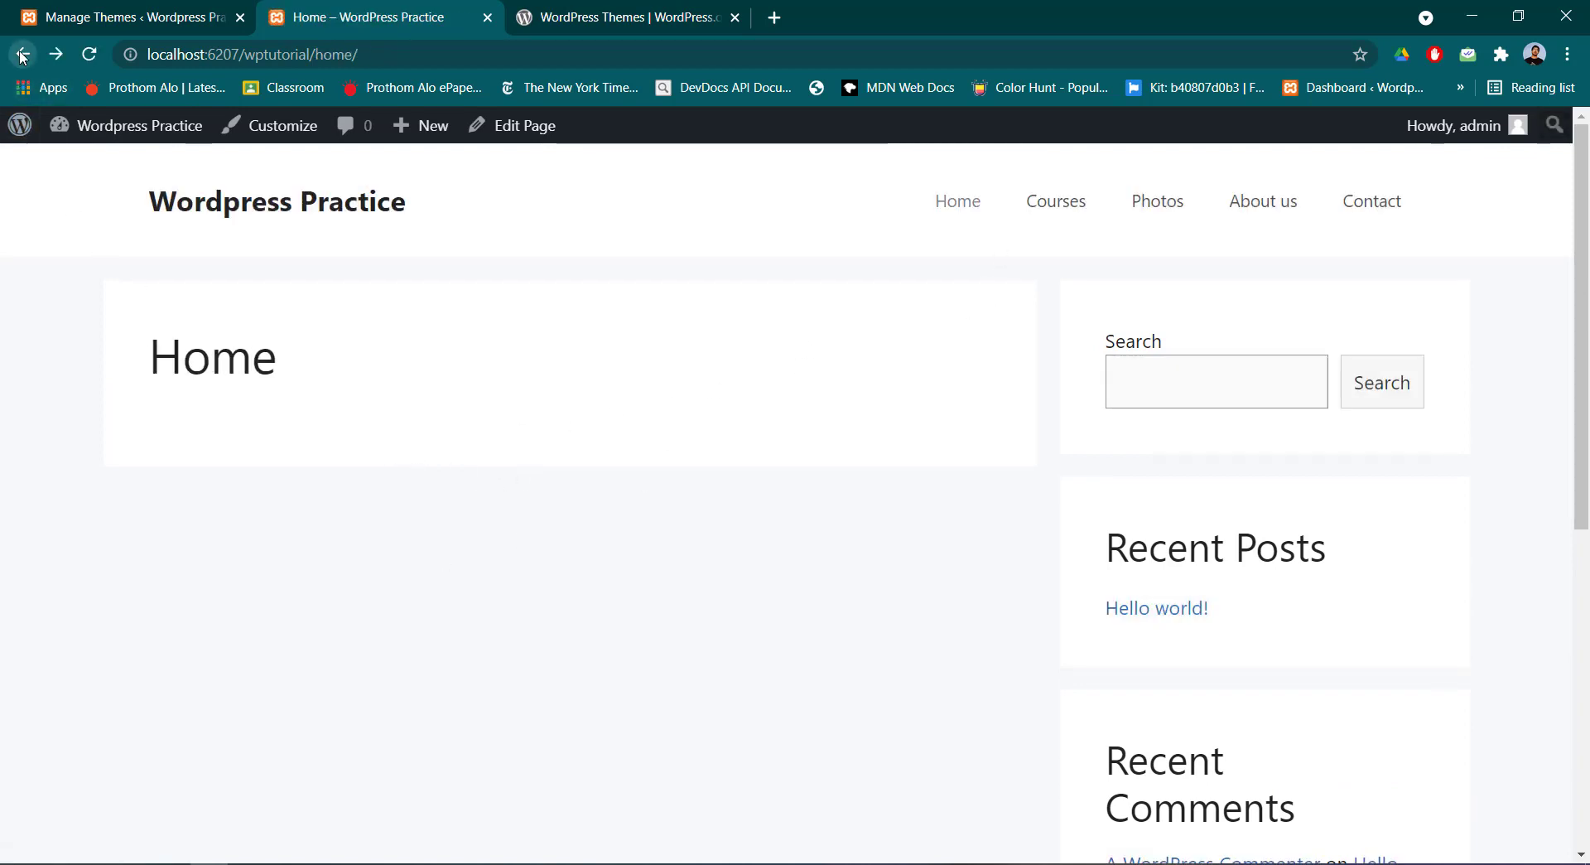
Go back to the WordPress admin, open the Home page for editing and start its empty first paragraph block
left_click(85, 10)
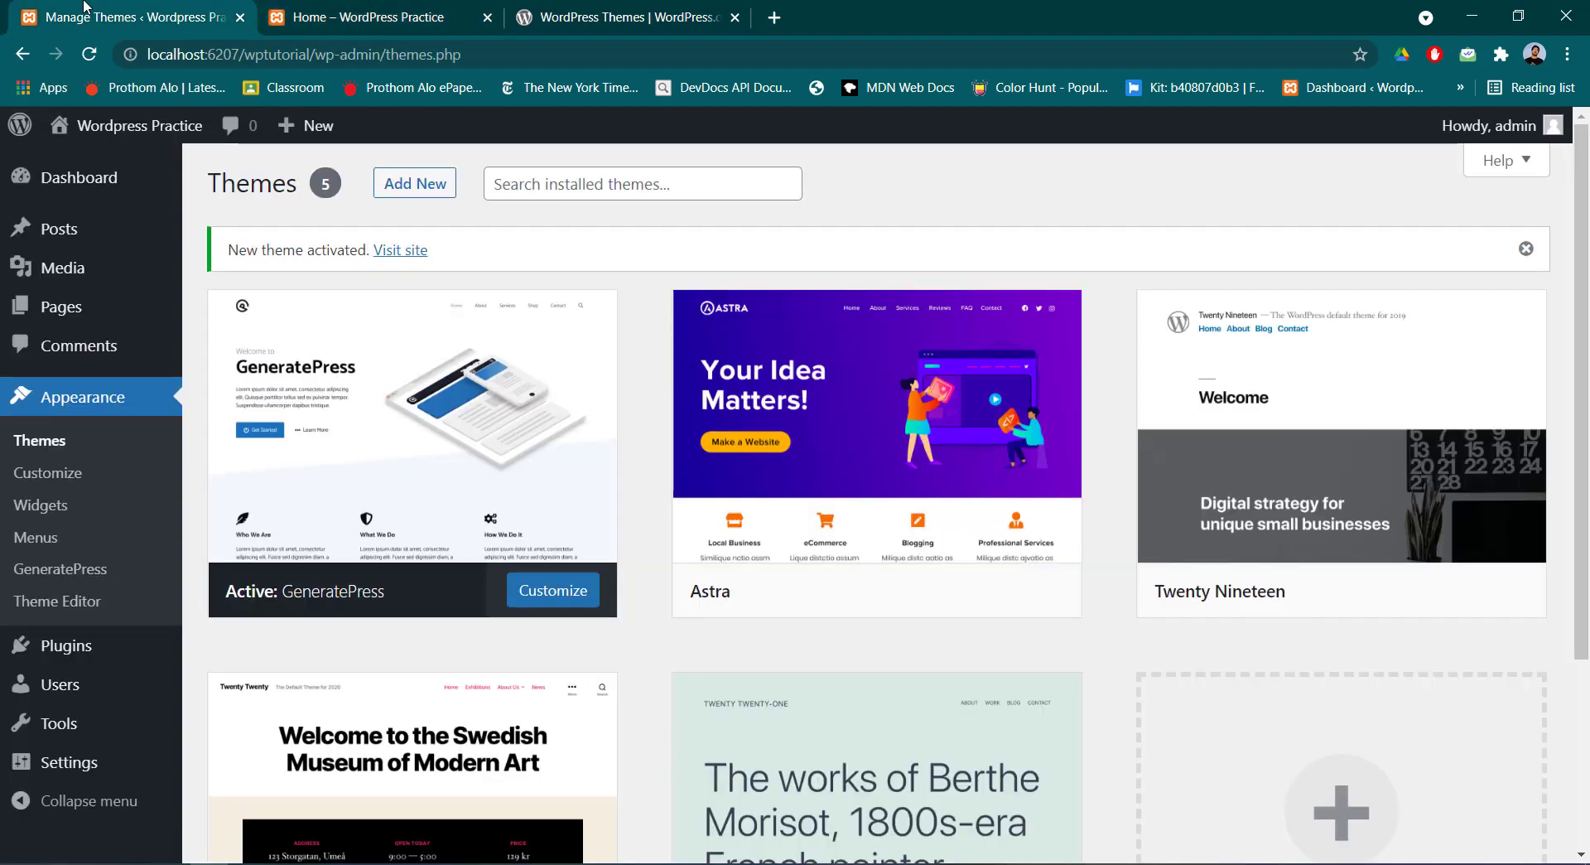
left_click(77, 308)
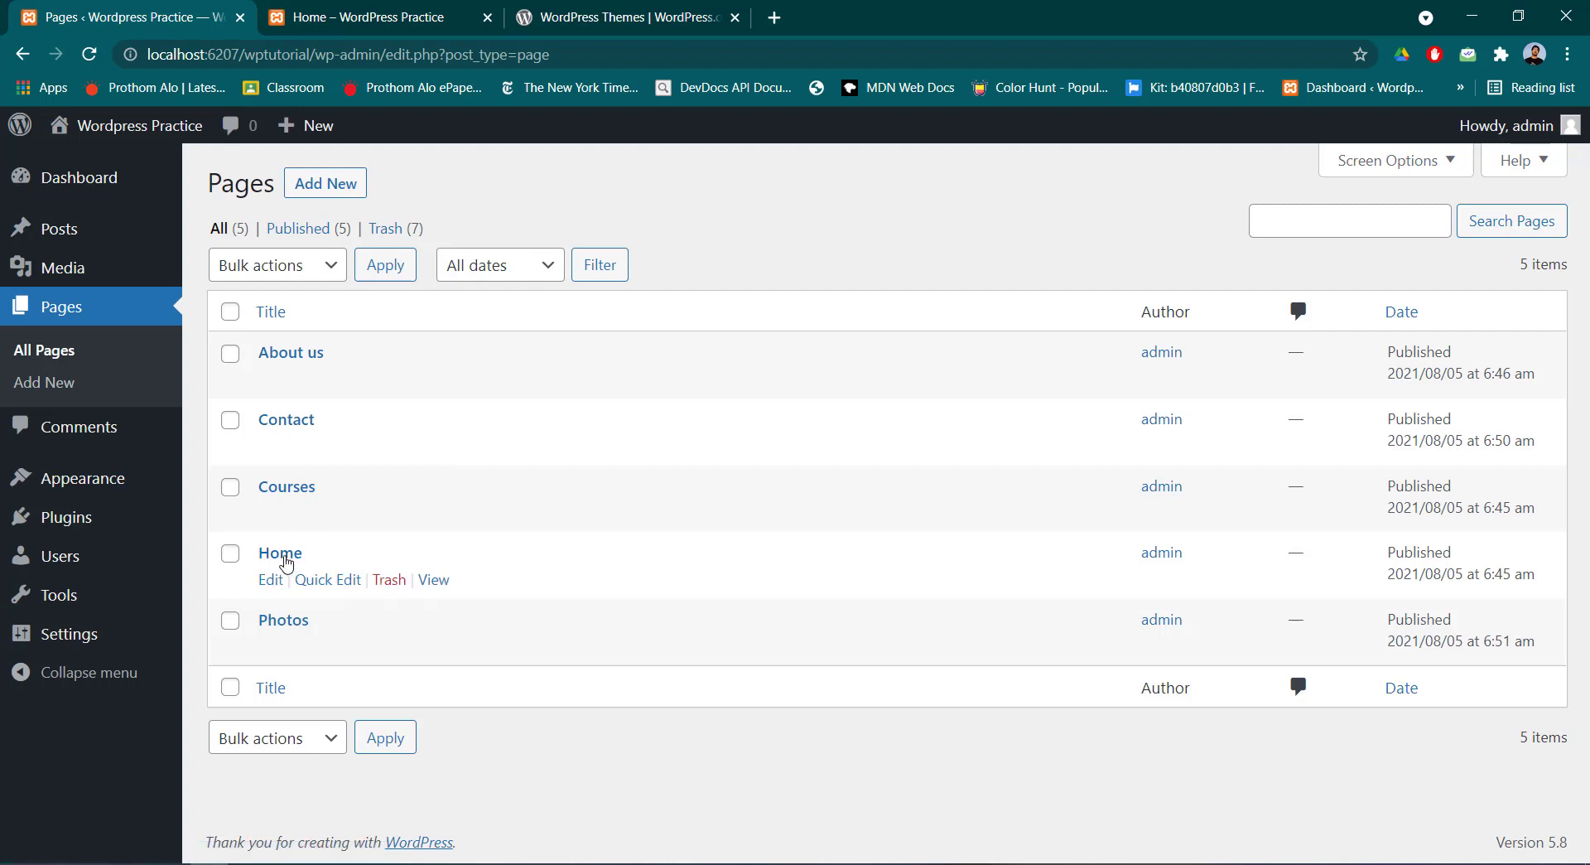
left_click(271, 582)
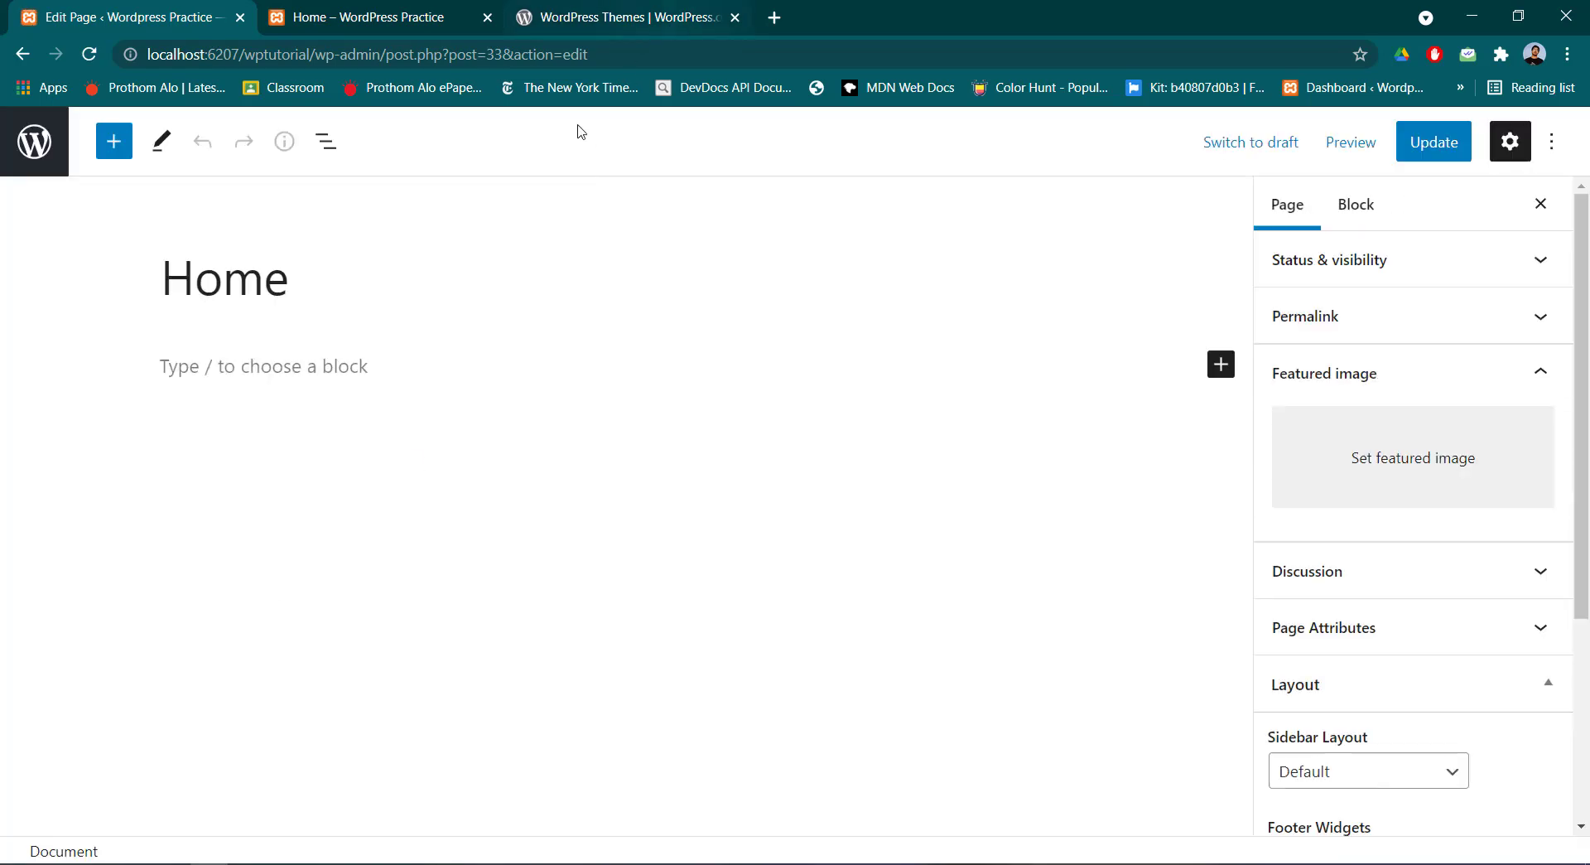
left_click(220, 378)
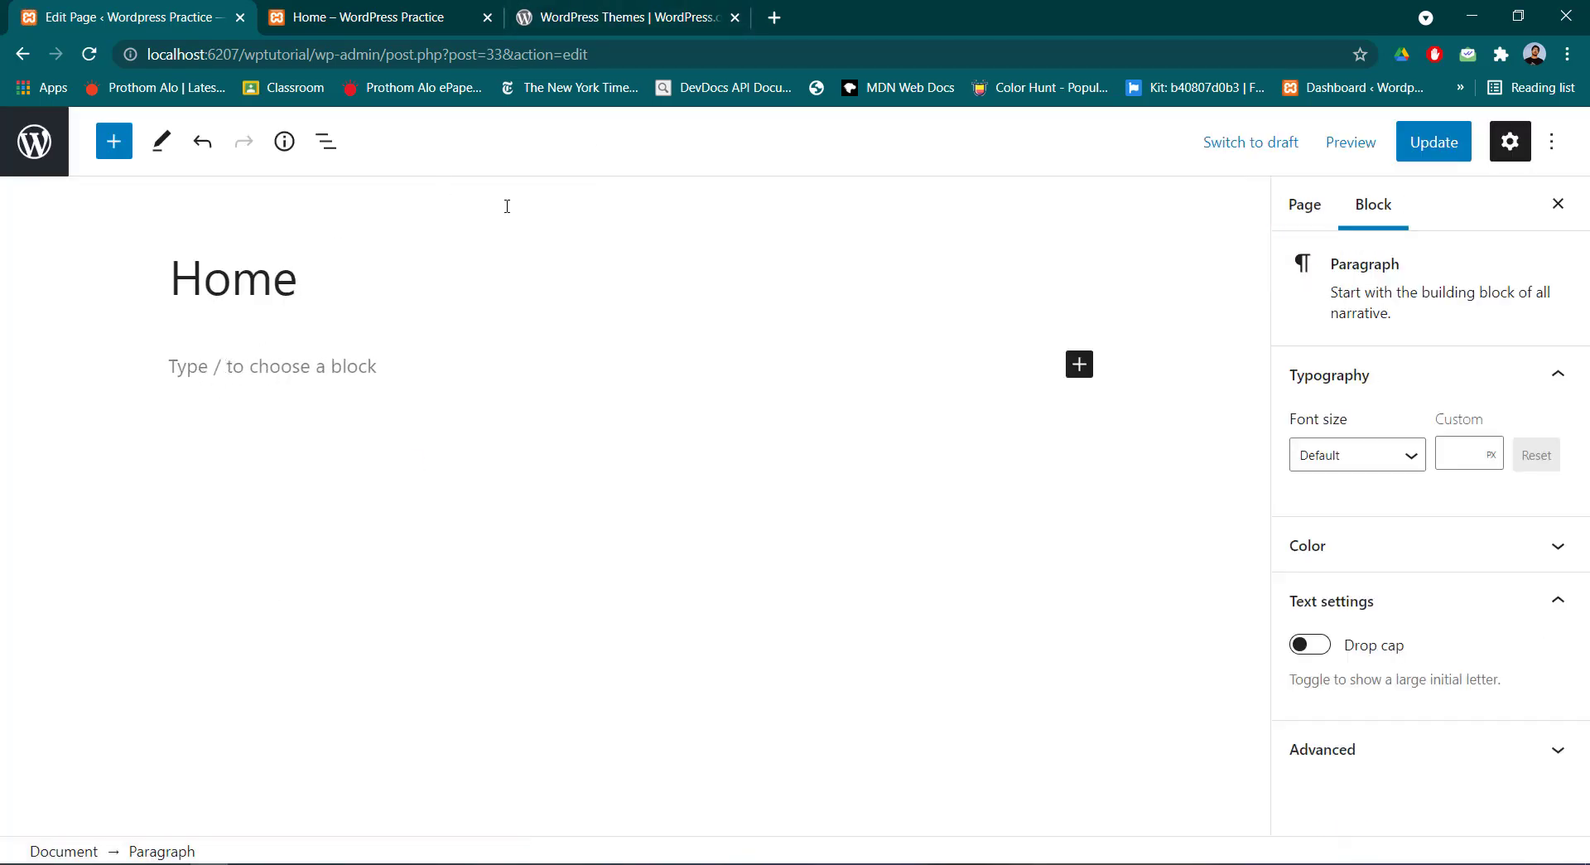
Search for lorem ipsum in a new browser tab, then generate and copy 5 paragraphs of placeholder text on loremipsum.io
left_click(774, 17)
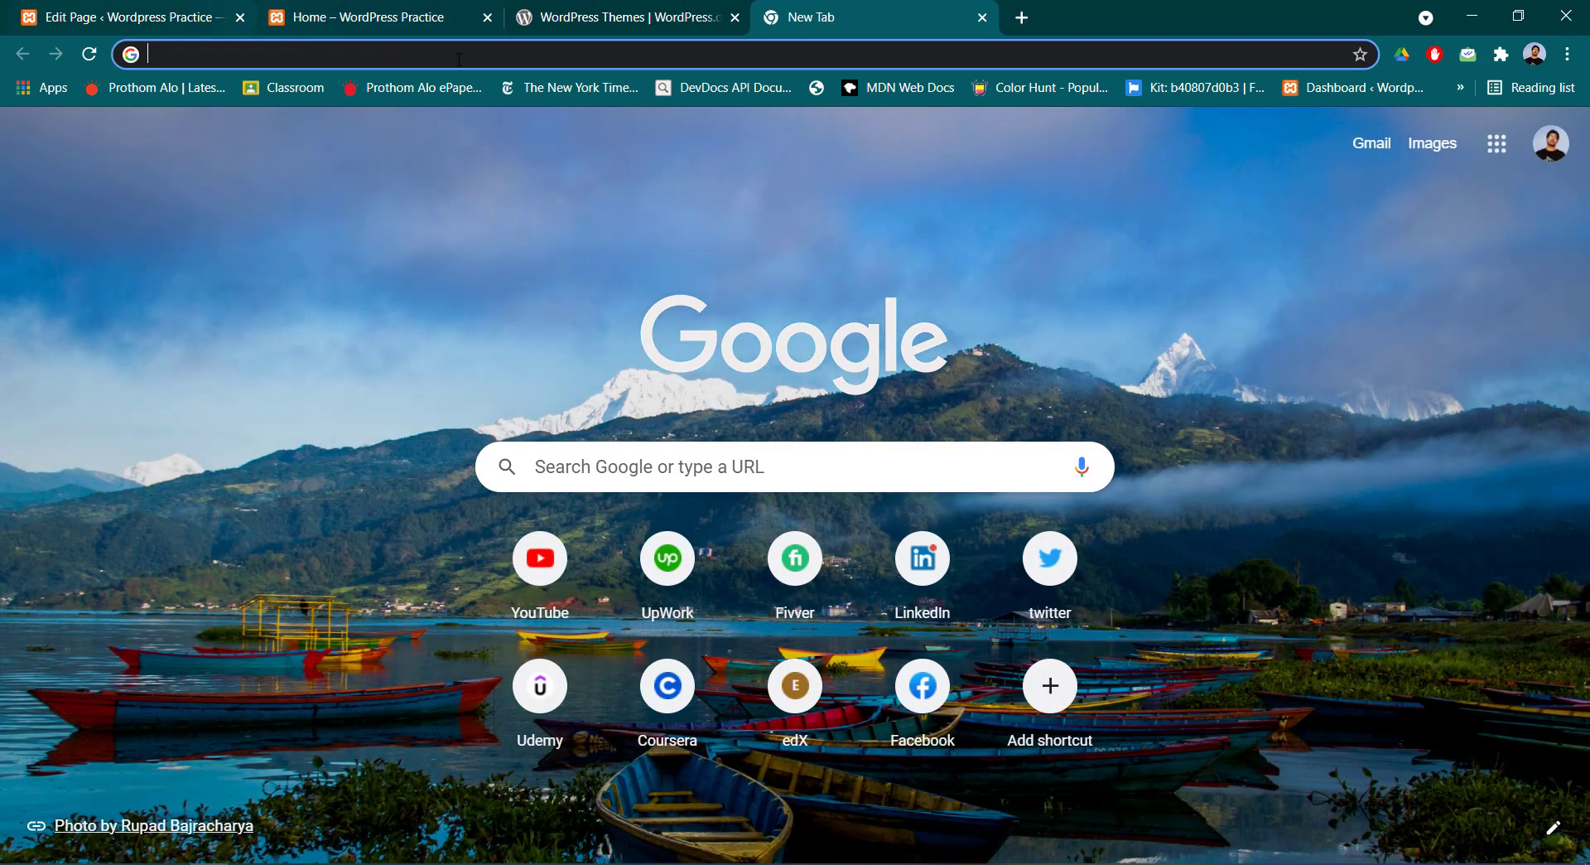
left_click(468, 59)
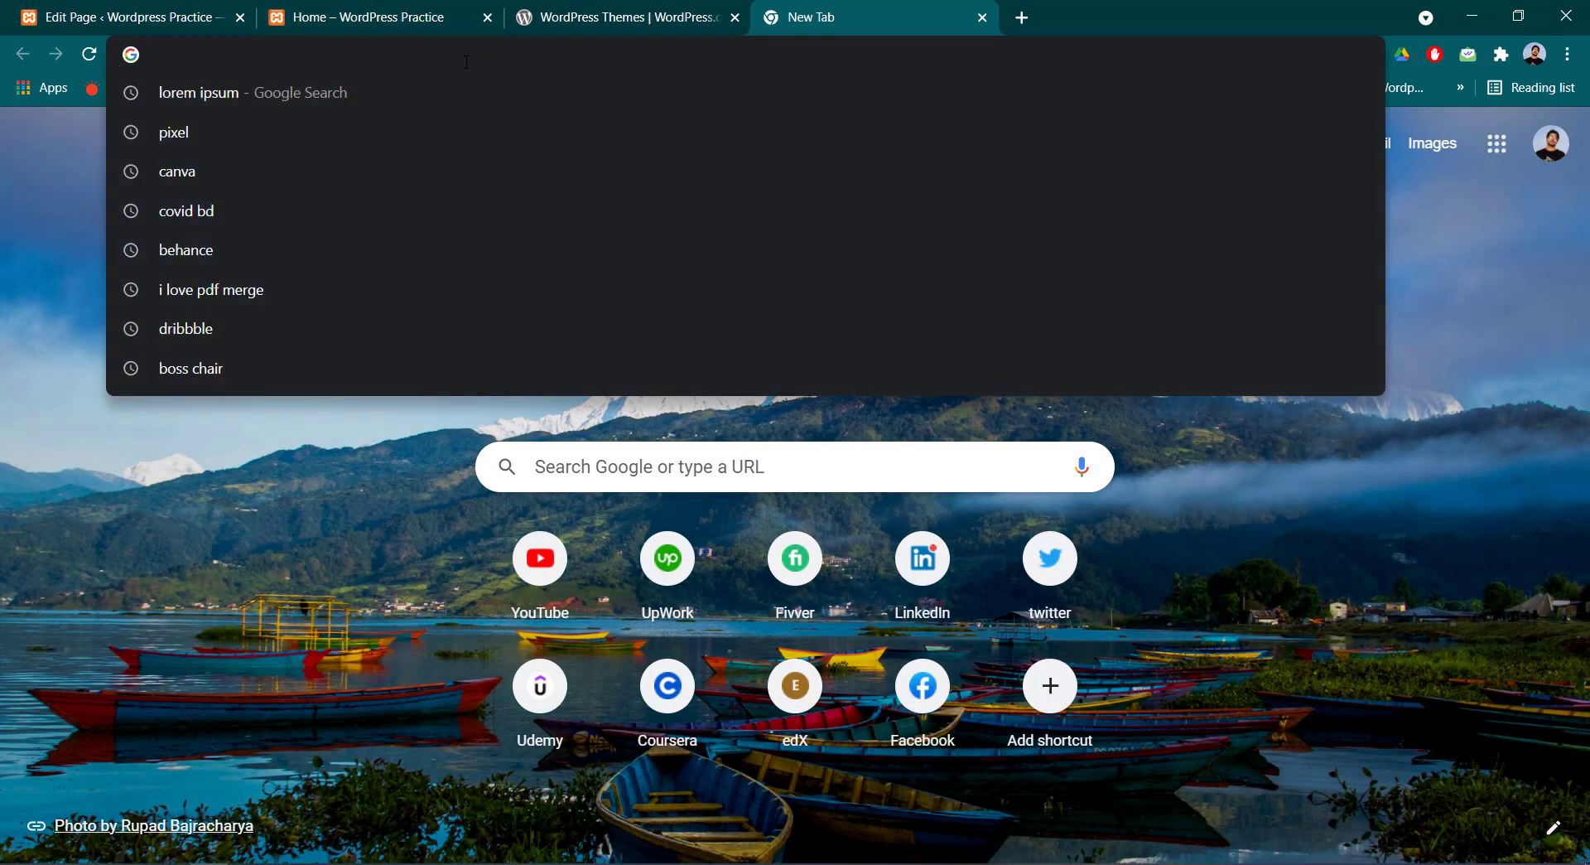
left_click(322, 93)
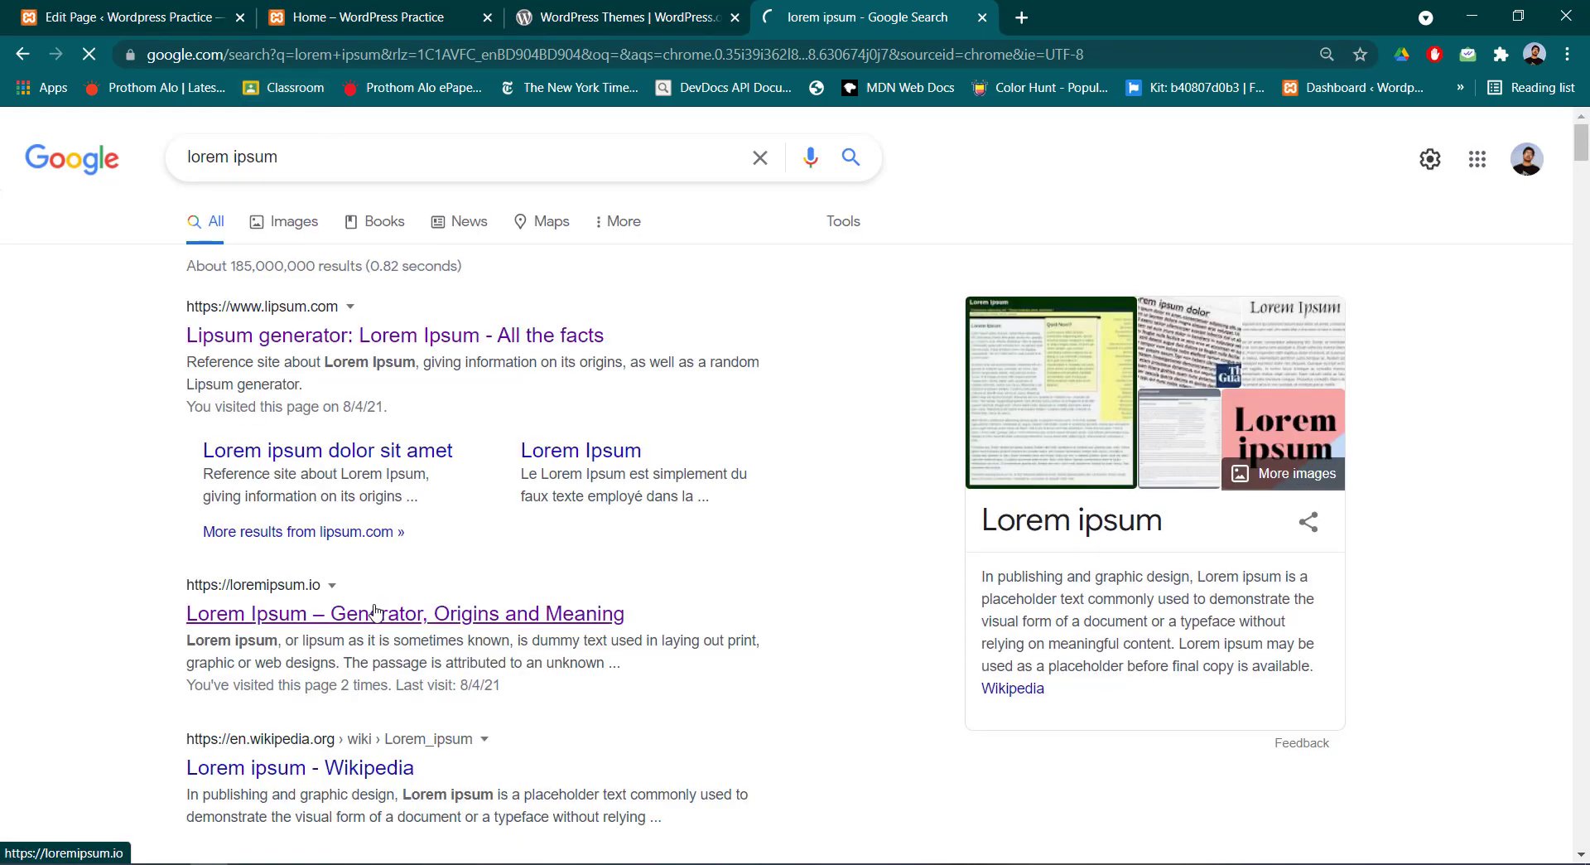
left_click(374, 612)
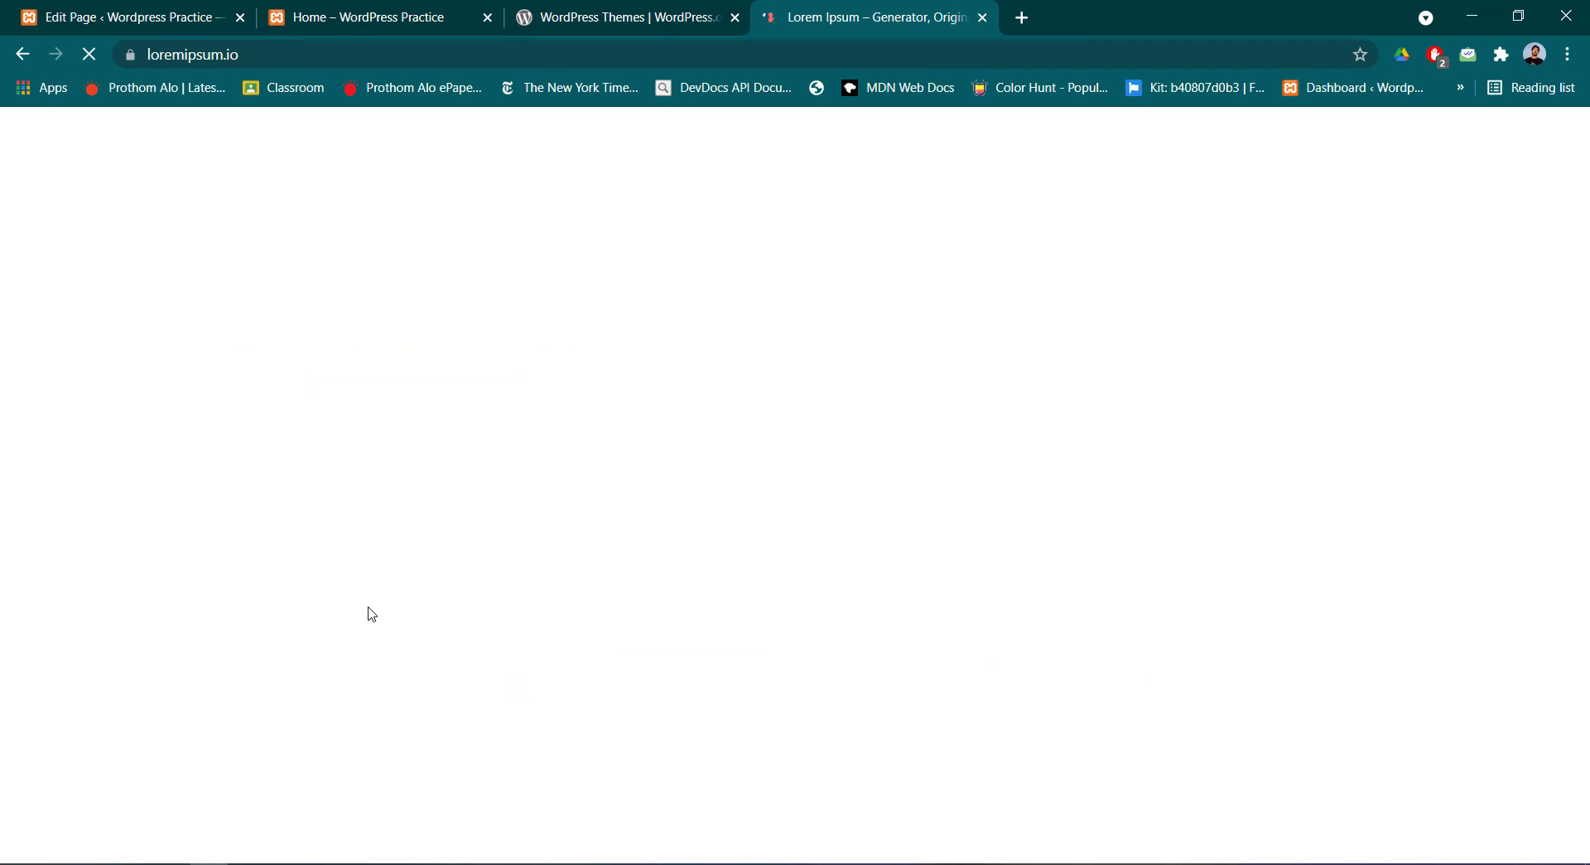
scroll(370, 598, "down", 10)
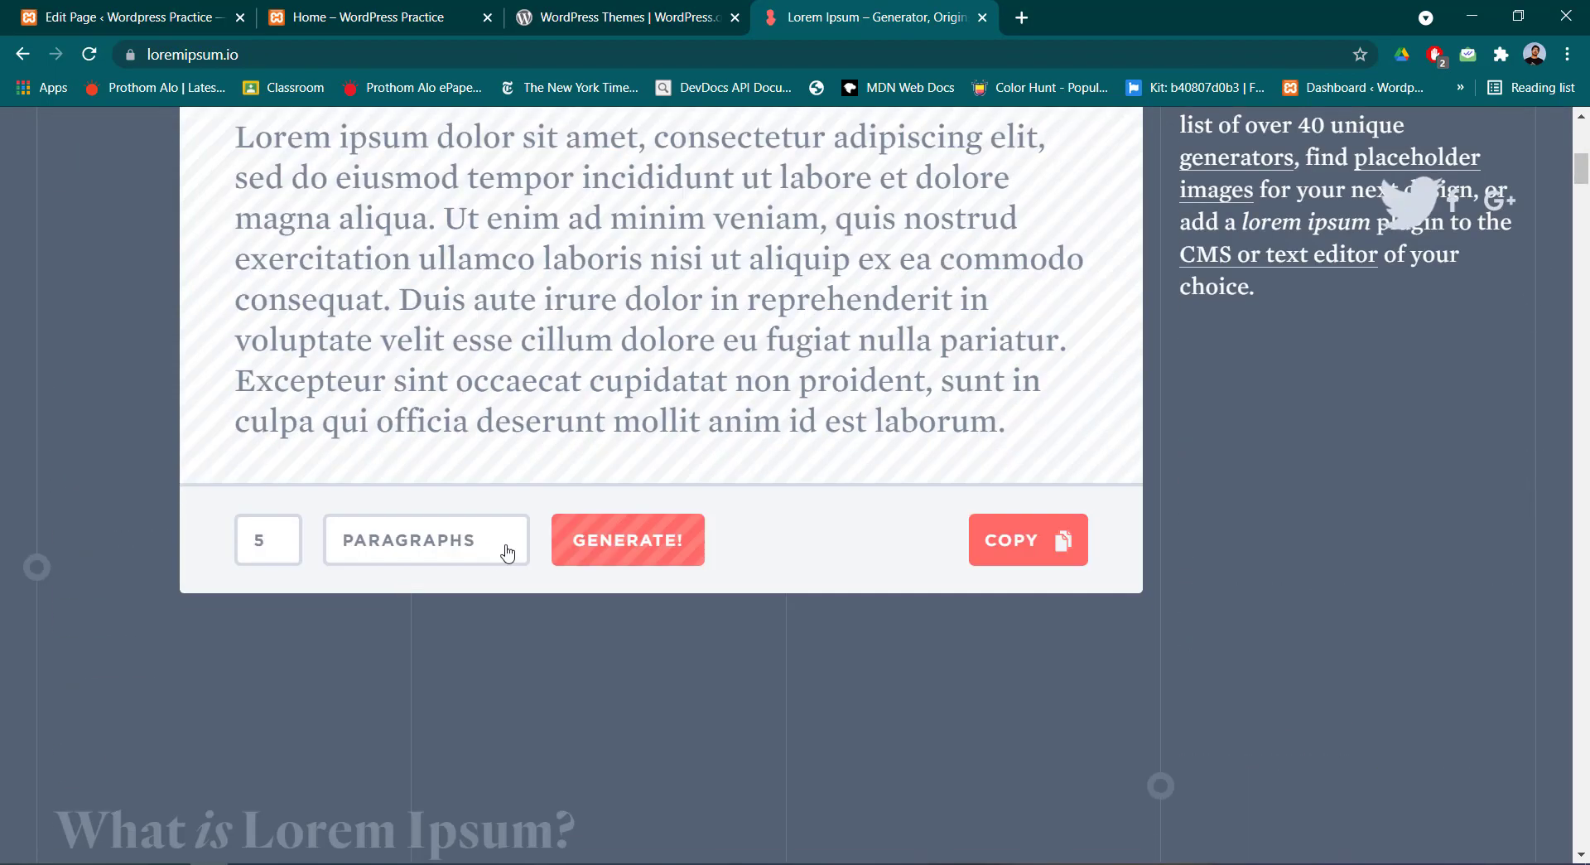
left_click(619, 540)
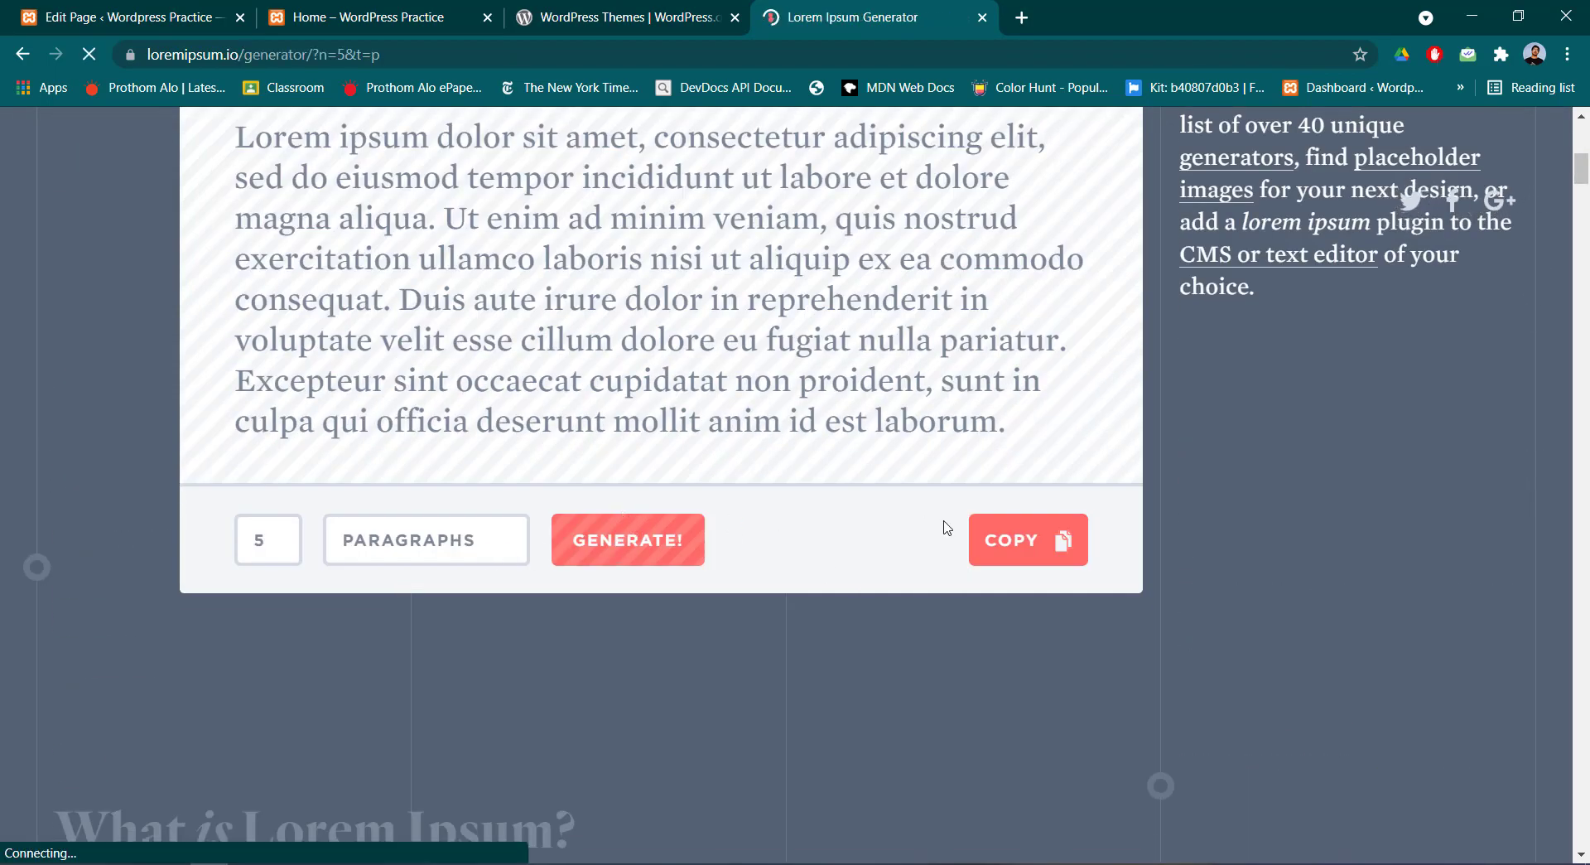
scroll(1036, 563, "up", 5)
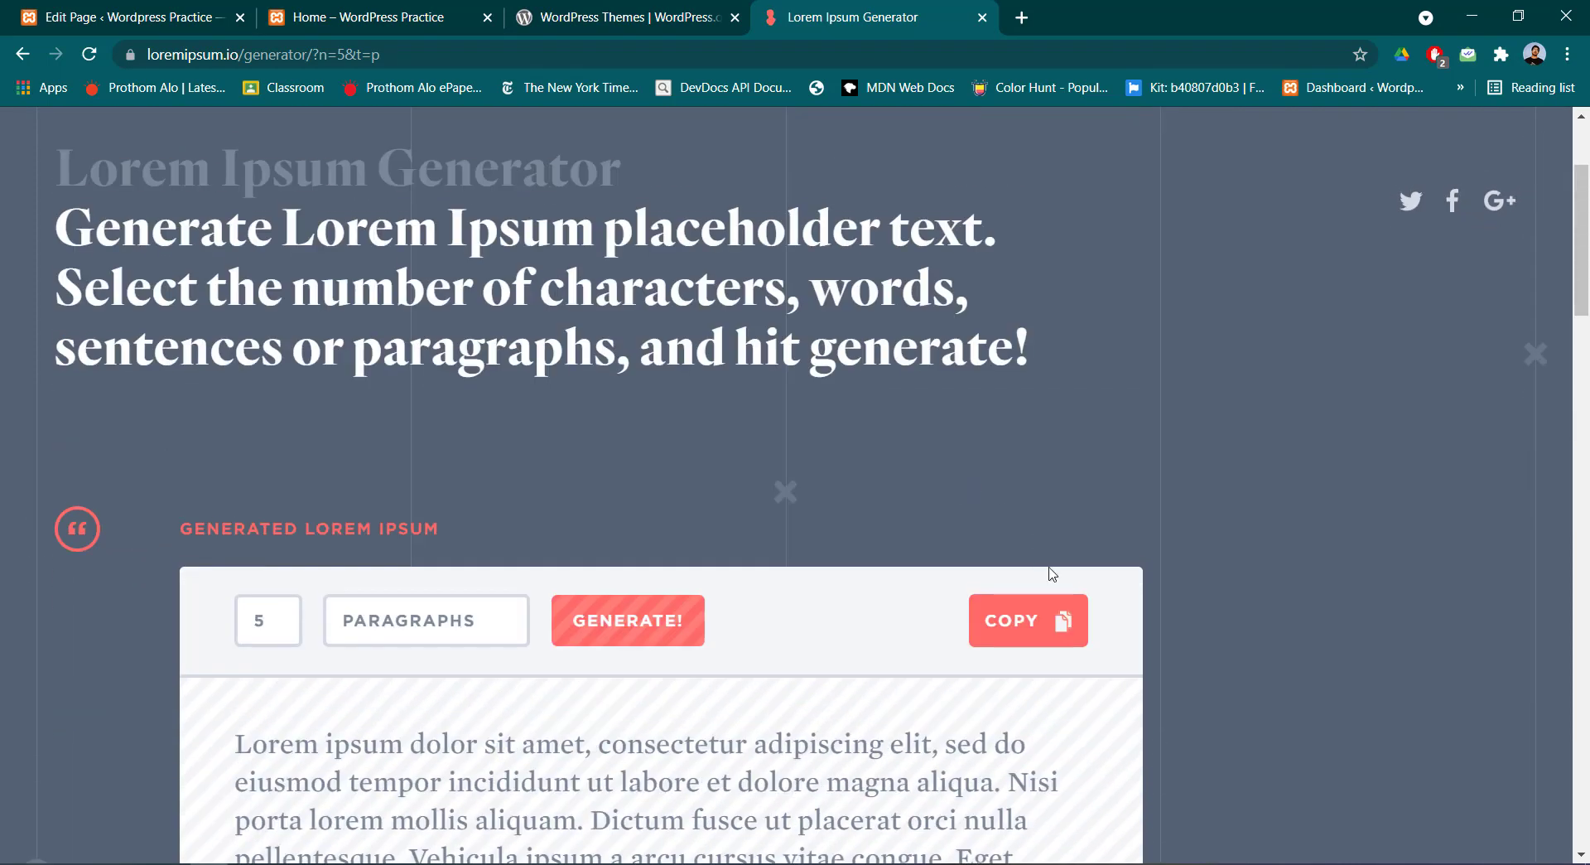
Paste the copied lorem ipsum paragraphs into the Home page's body and update the page
left_click(185, 15)
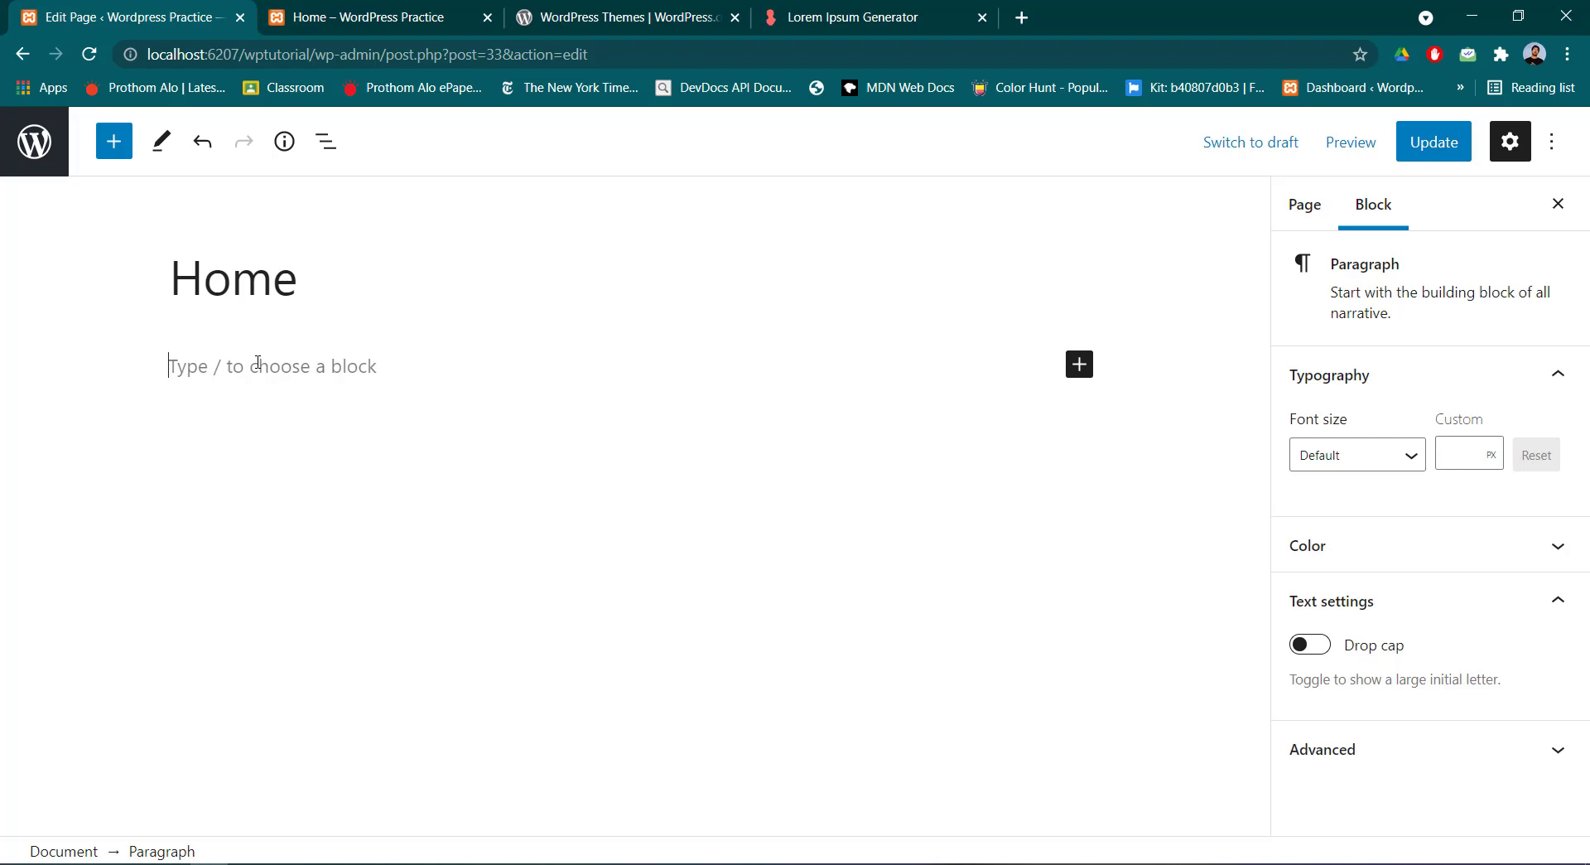
key("ctrl+v")
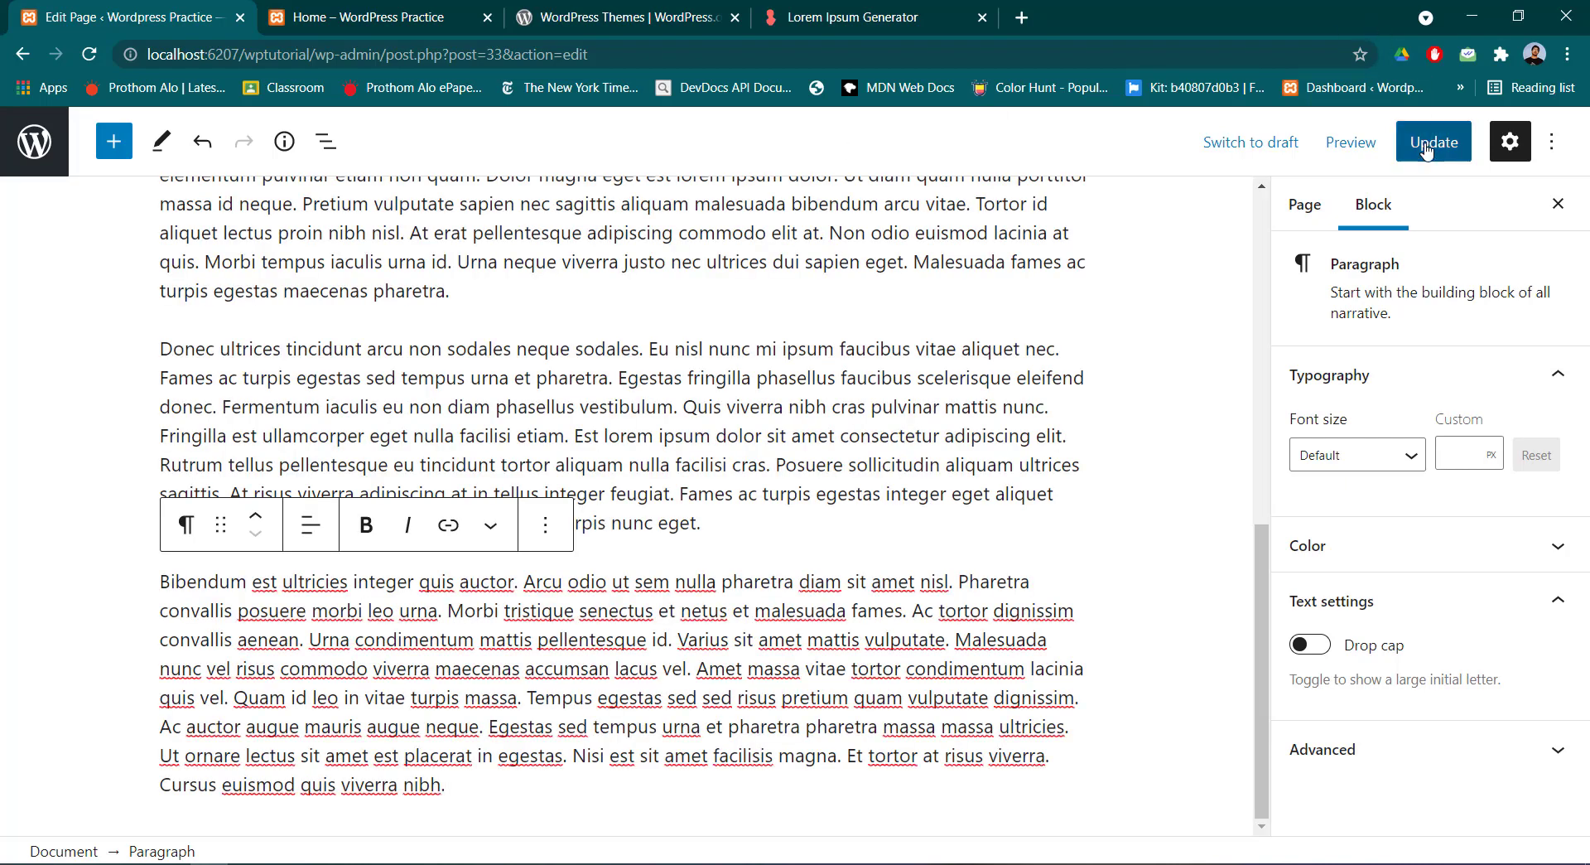
left_click(1427, 146)
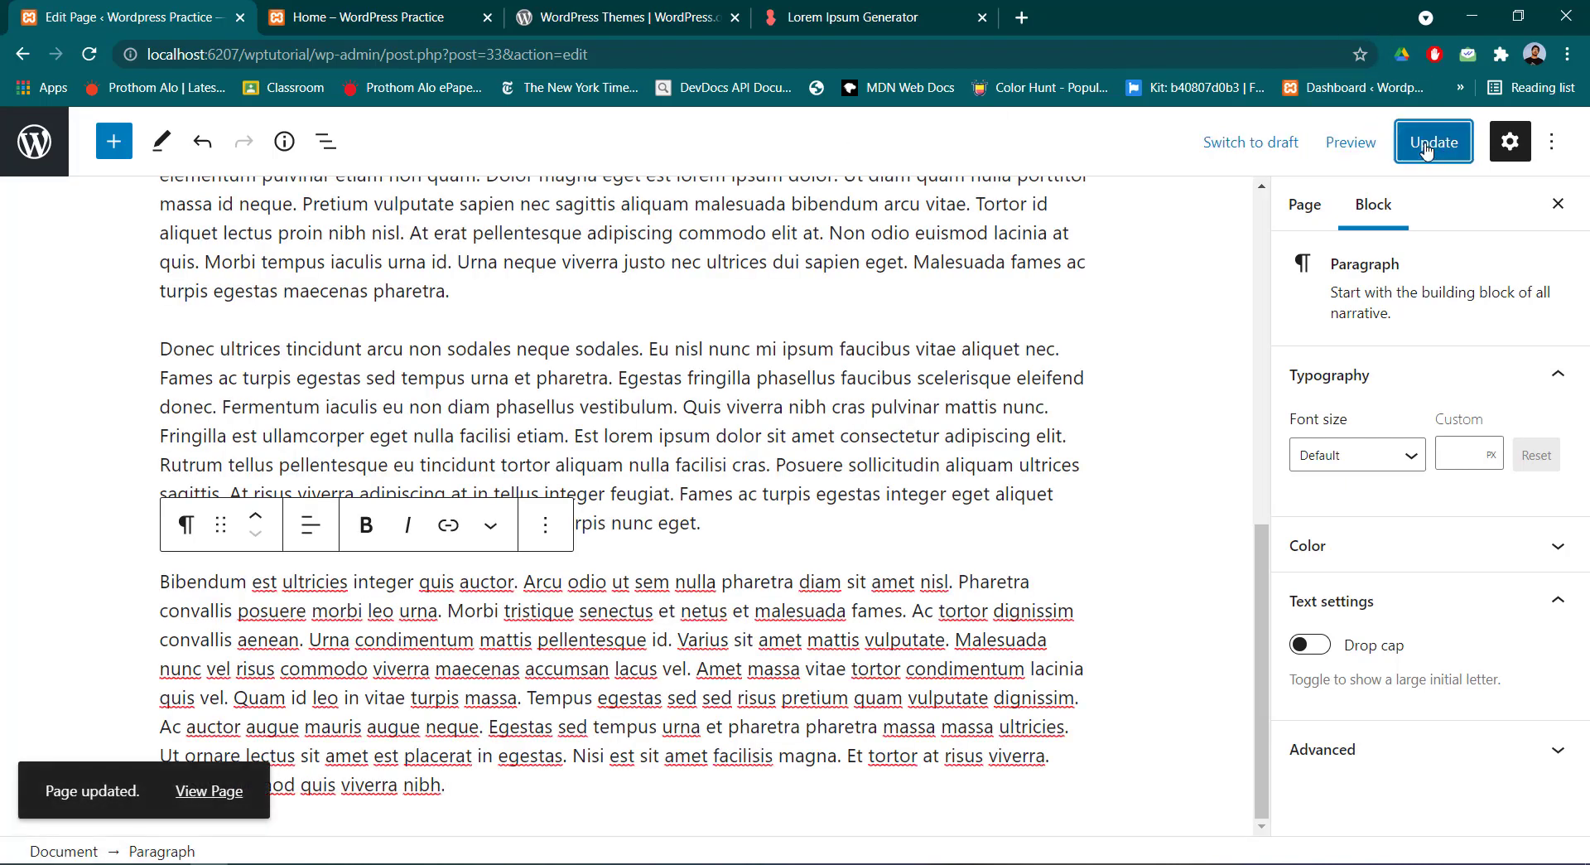
Reload the Home page on the live site and read through its new text
left_click(374, 14)
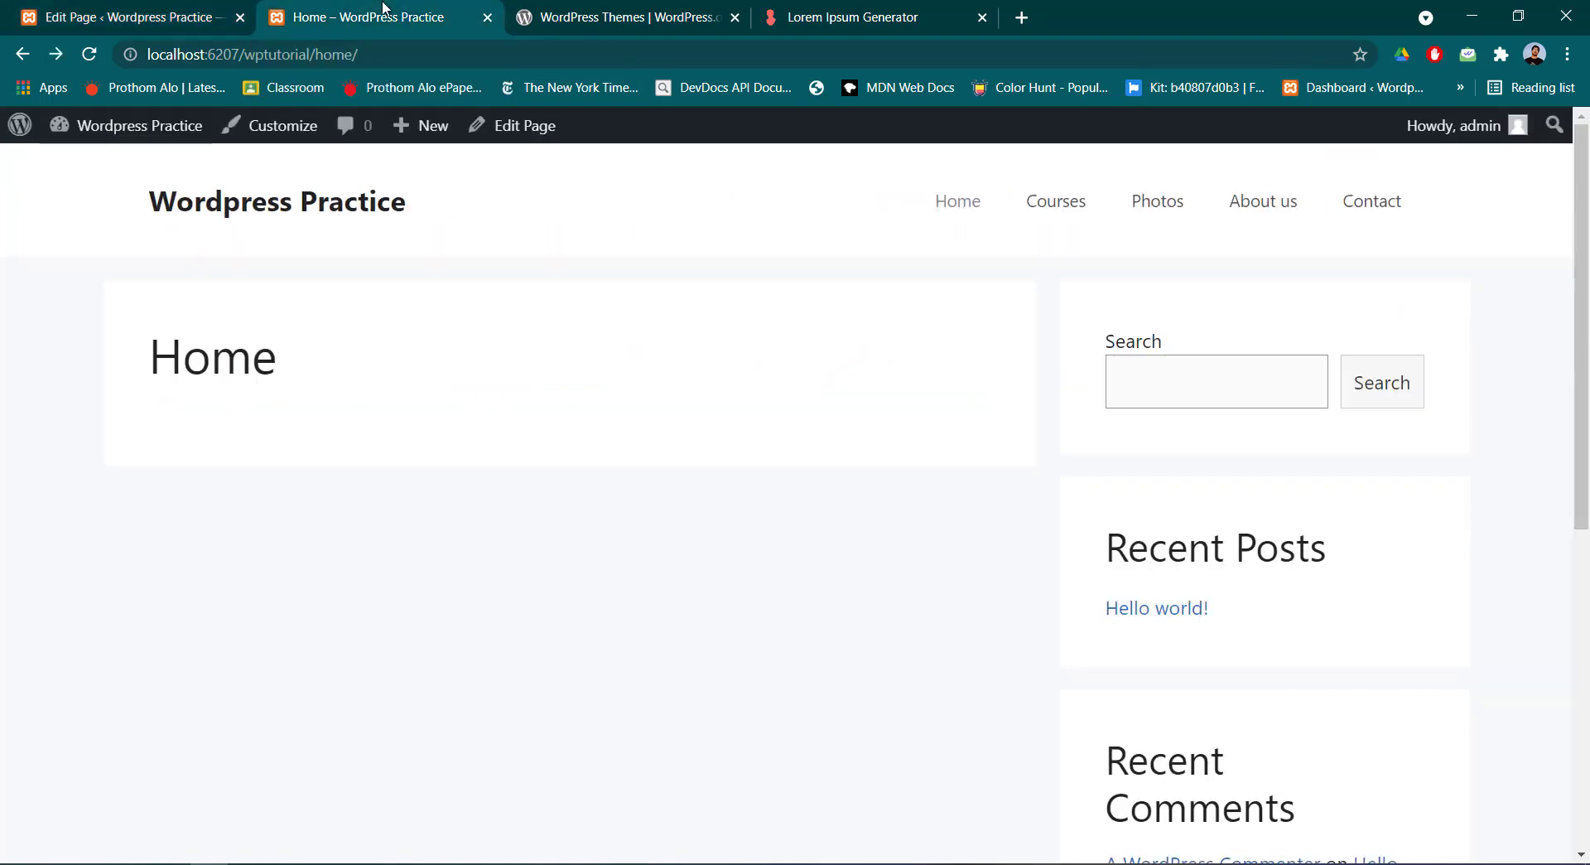
left_click(98, 53)
scroll(545, 416, "down", 10)
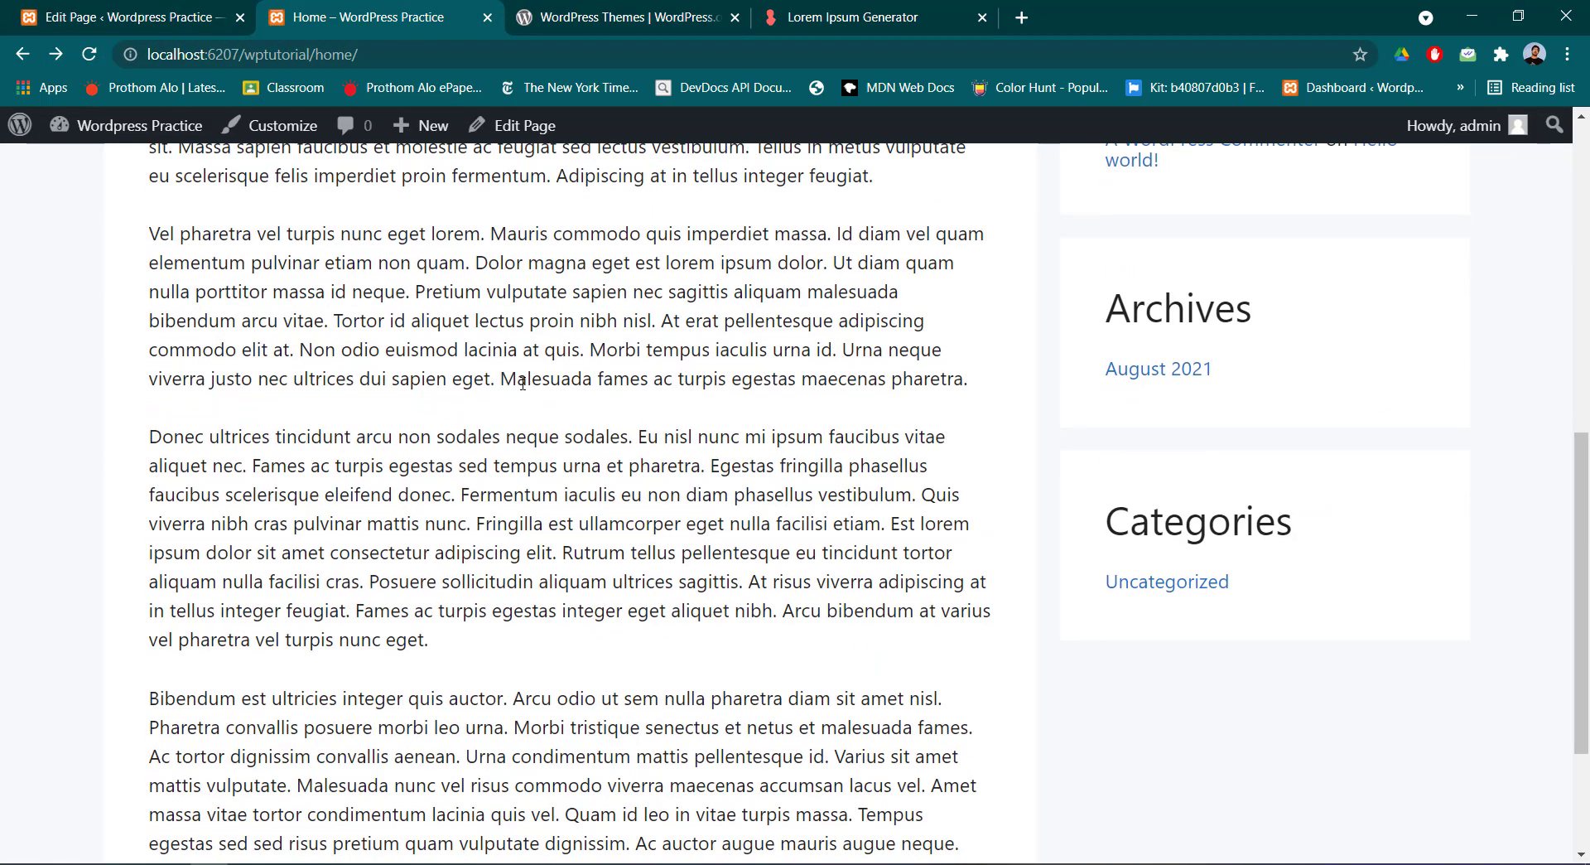
scroll(545, 416, "up", 8)
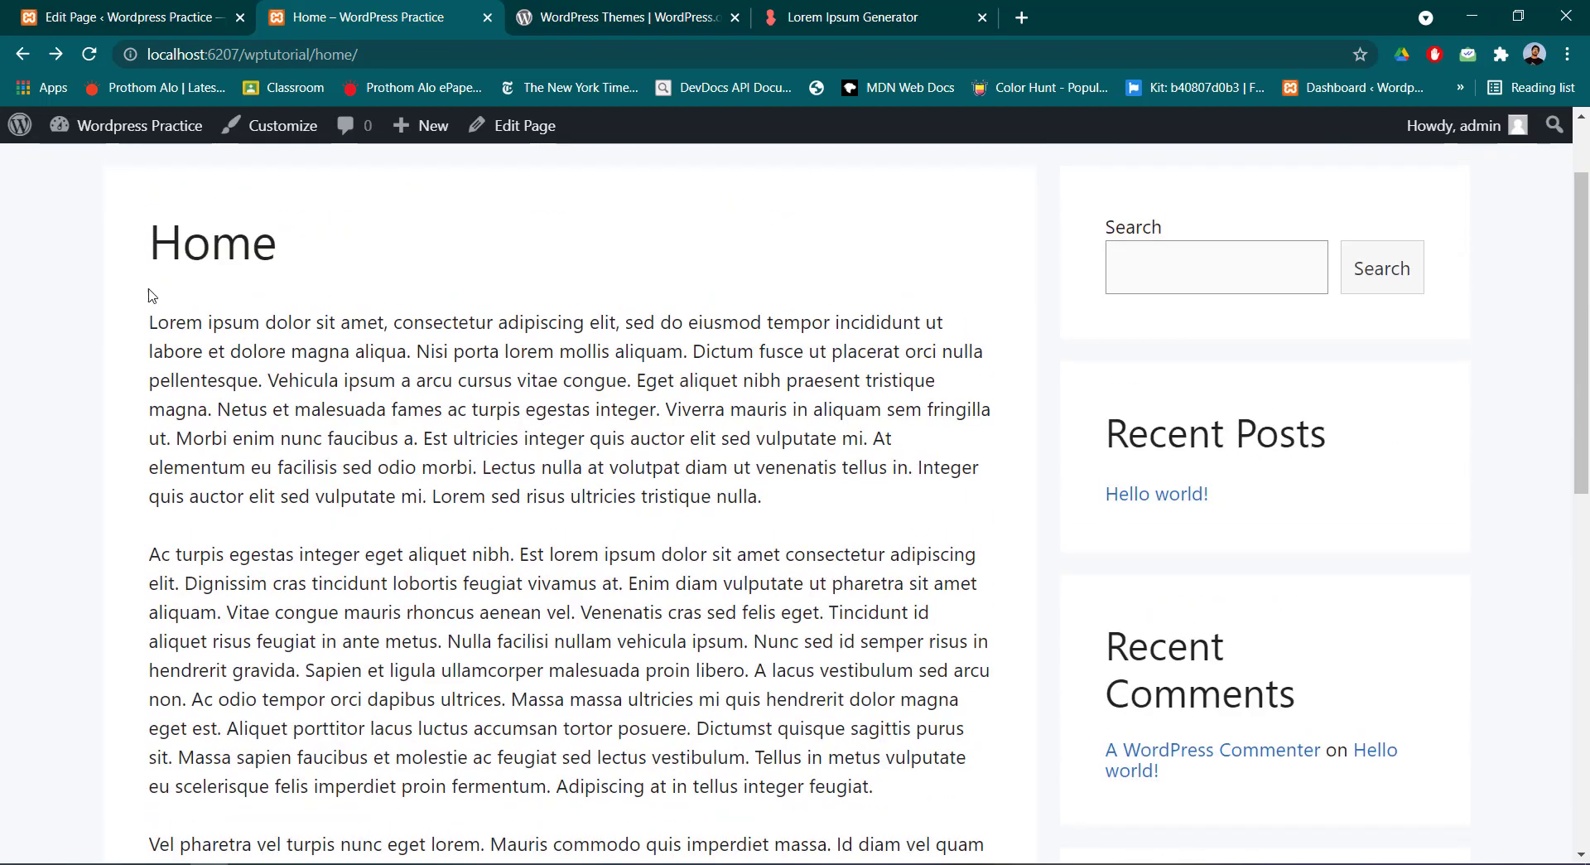
scroll(298, 373, "down", 8)
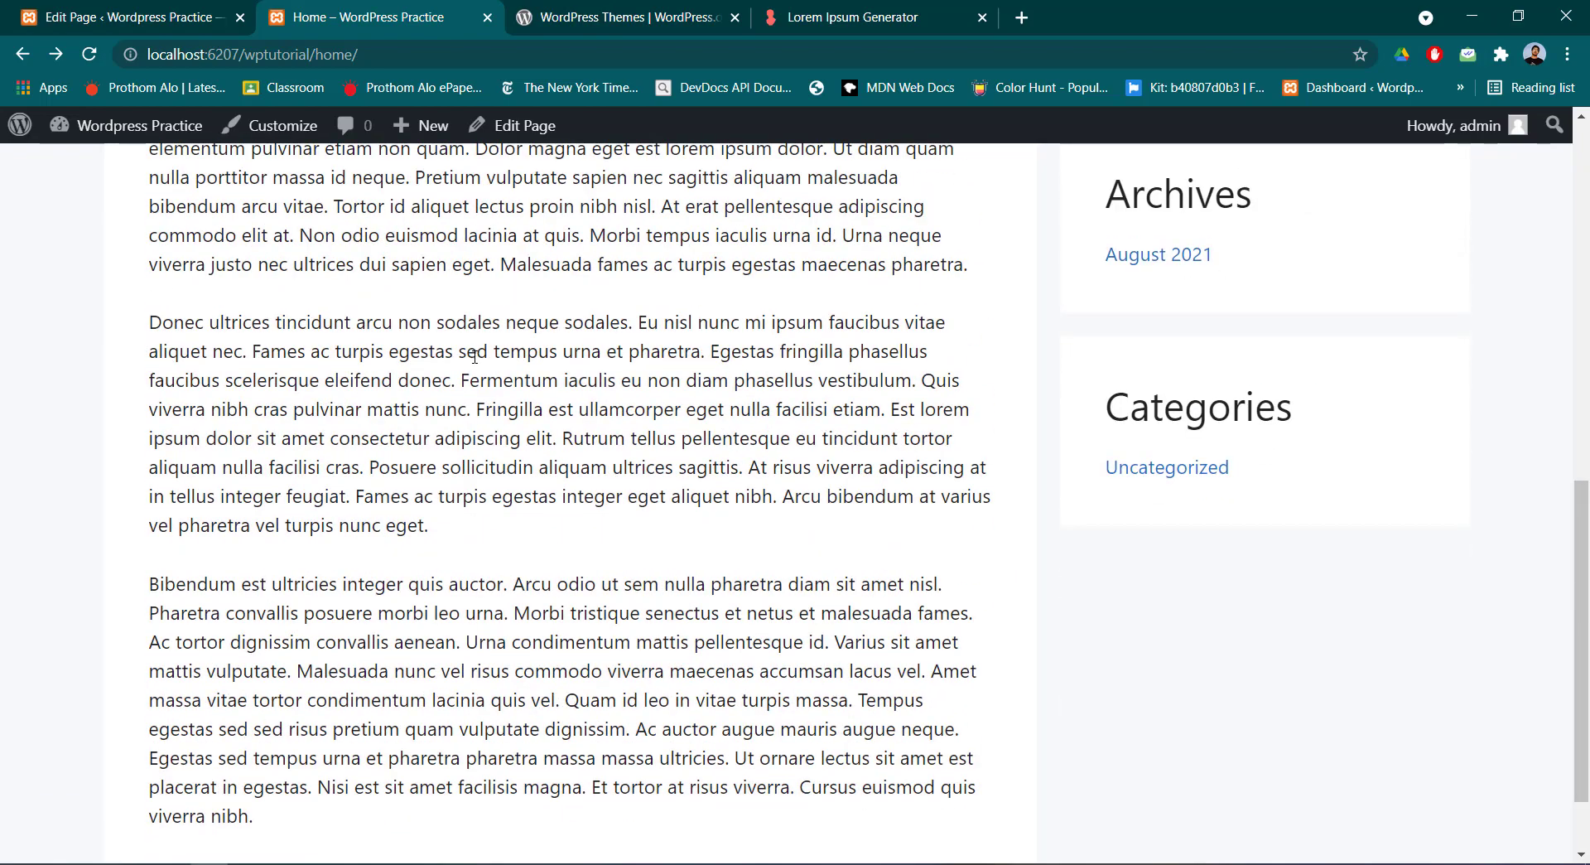
scroll(484, 461, "up", 11)
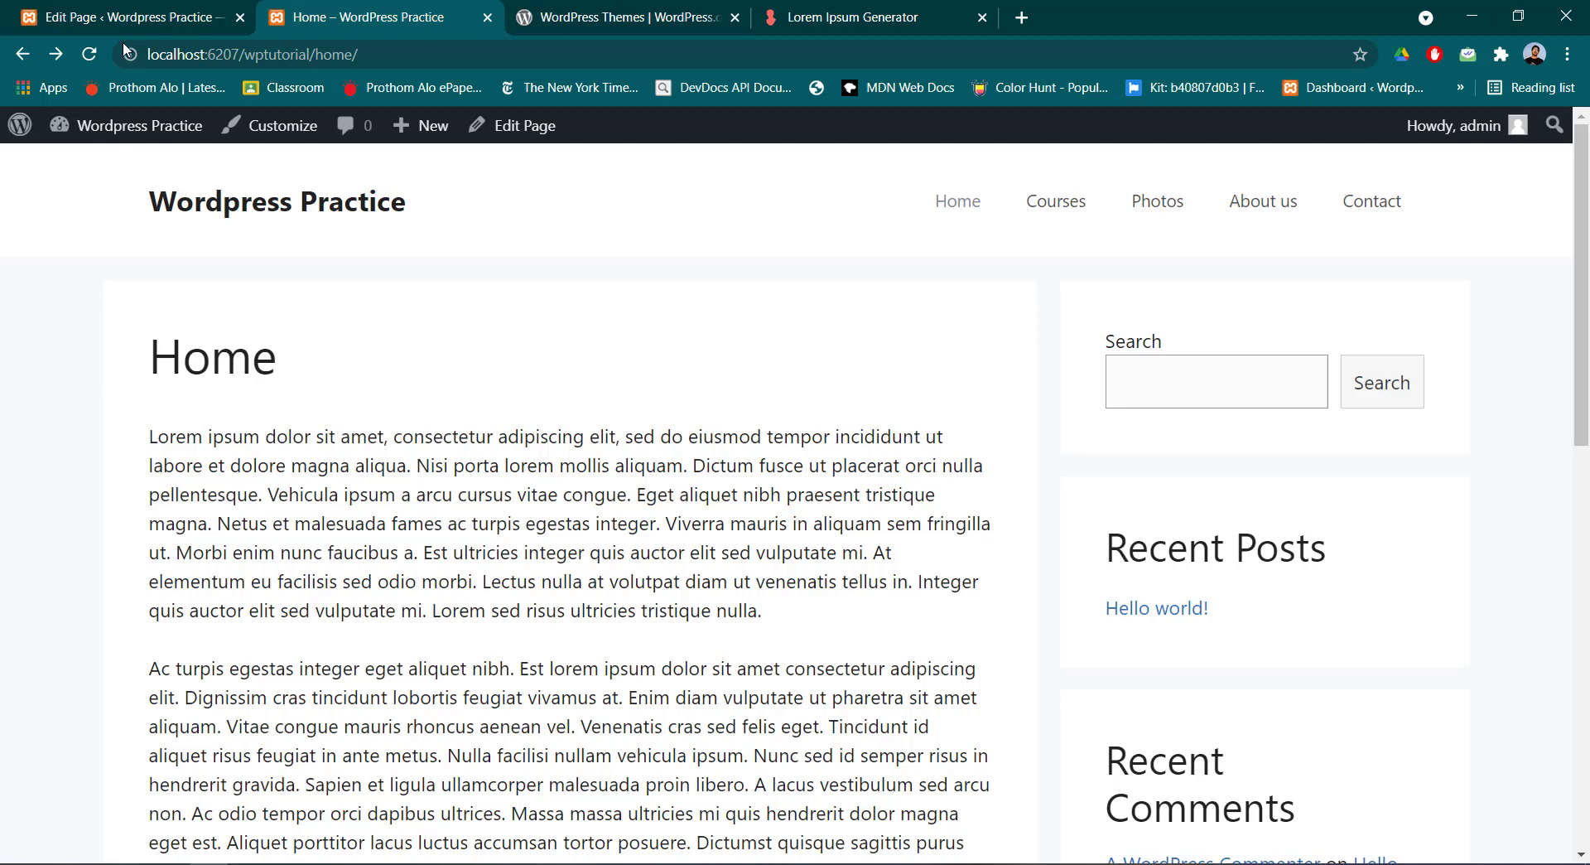
Return to the Home page's editor, collapse the Layout section in the page settings and open the featured image chooser
key("ctrl+shift+Tab")
left_click(1304, 204)
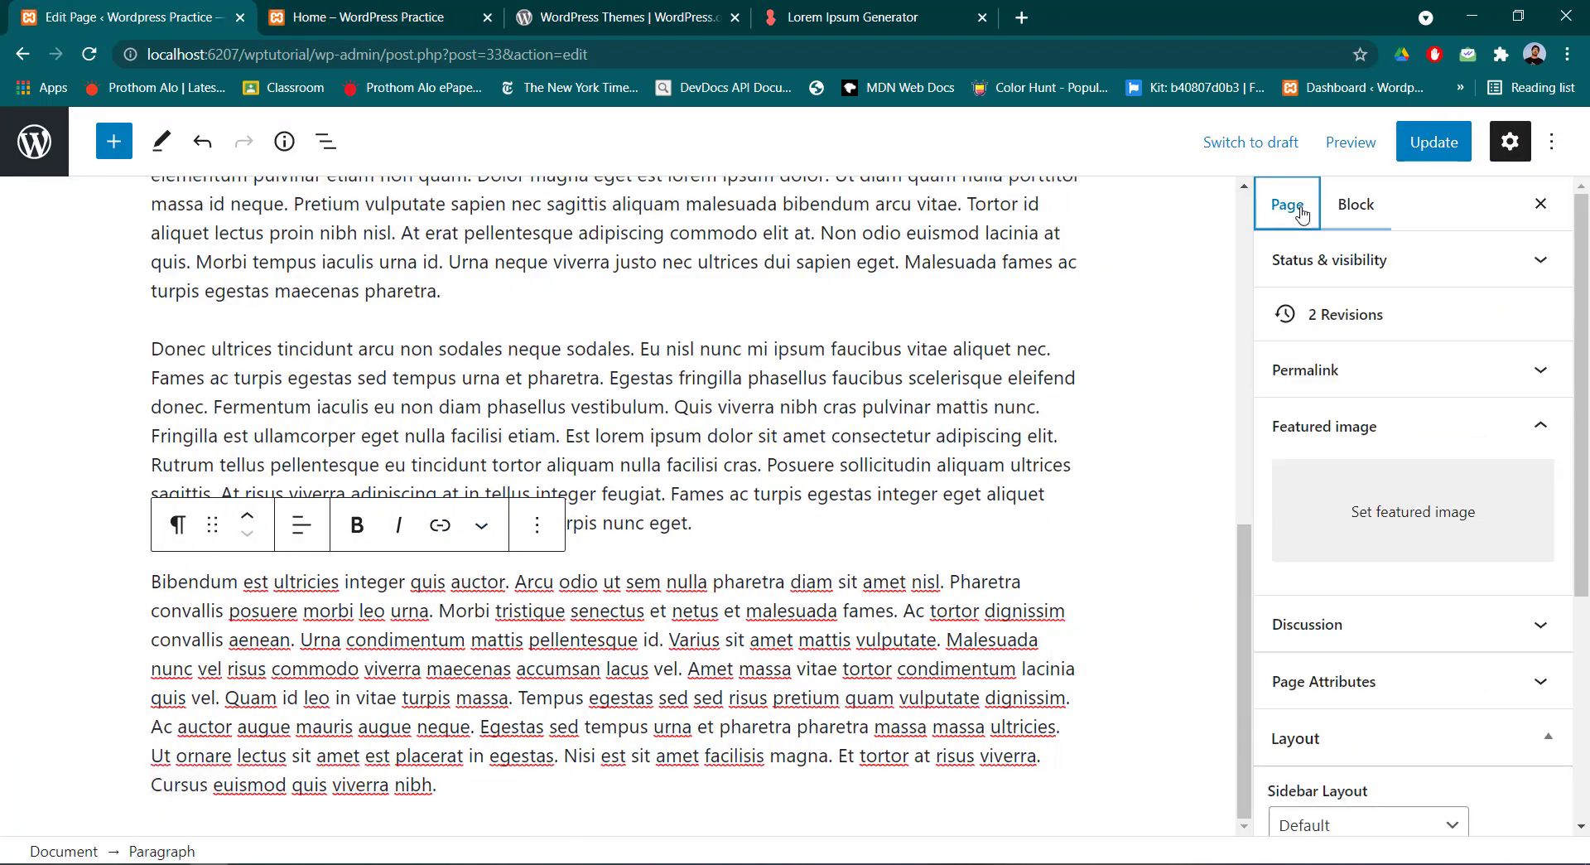
scroll(1325, 389, "down", 3)
scroll(1329, 405, "down", 1)
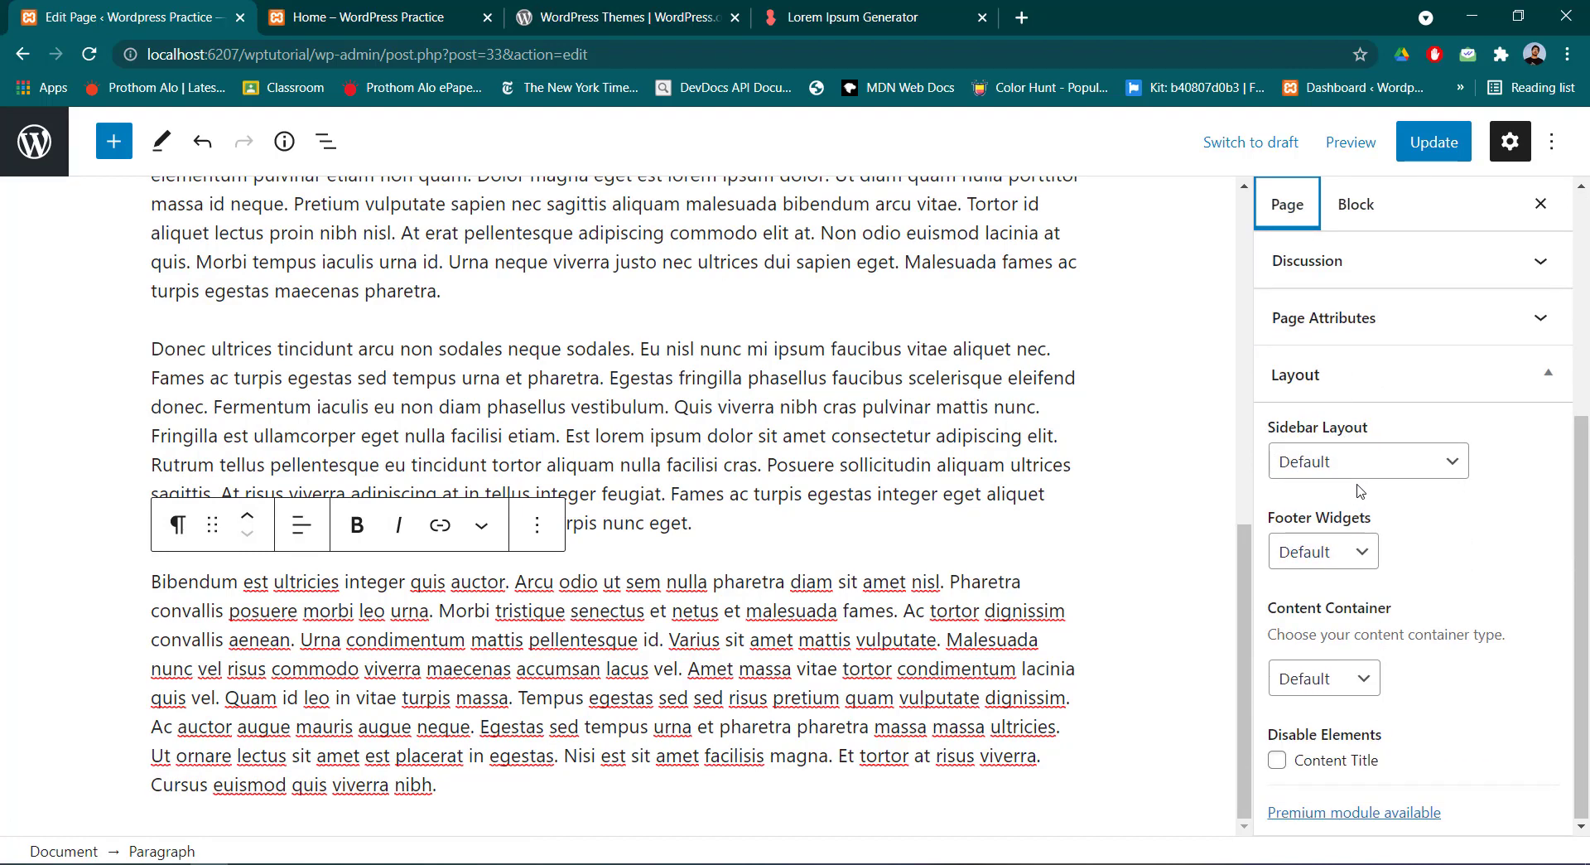
scroll(1367, 487, "up", 1)
left_click(1415, 498)
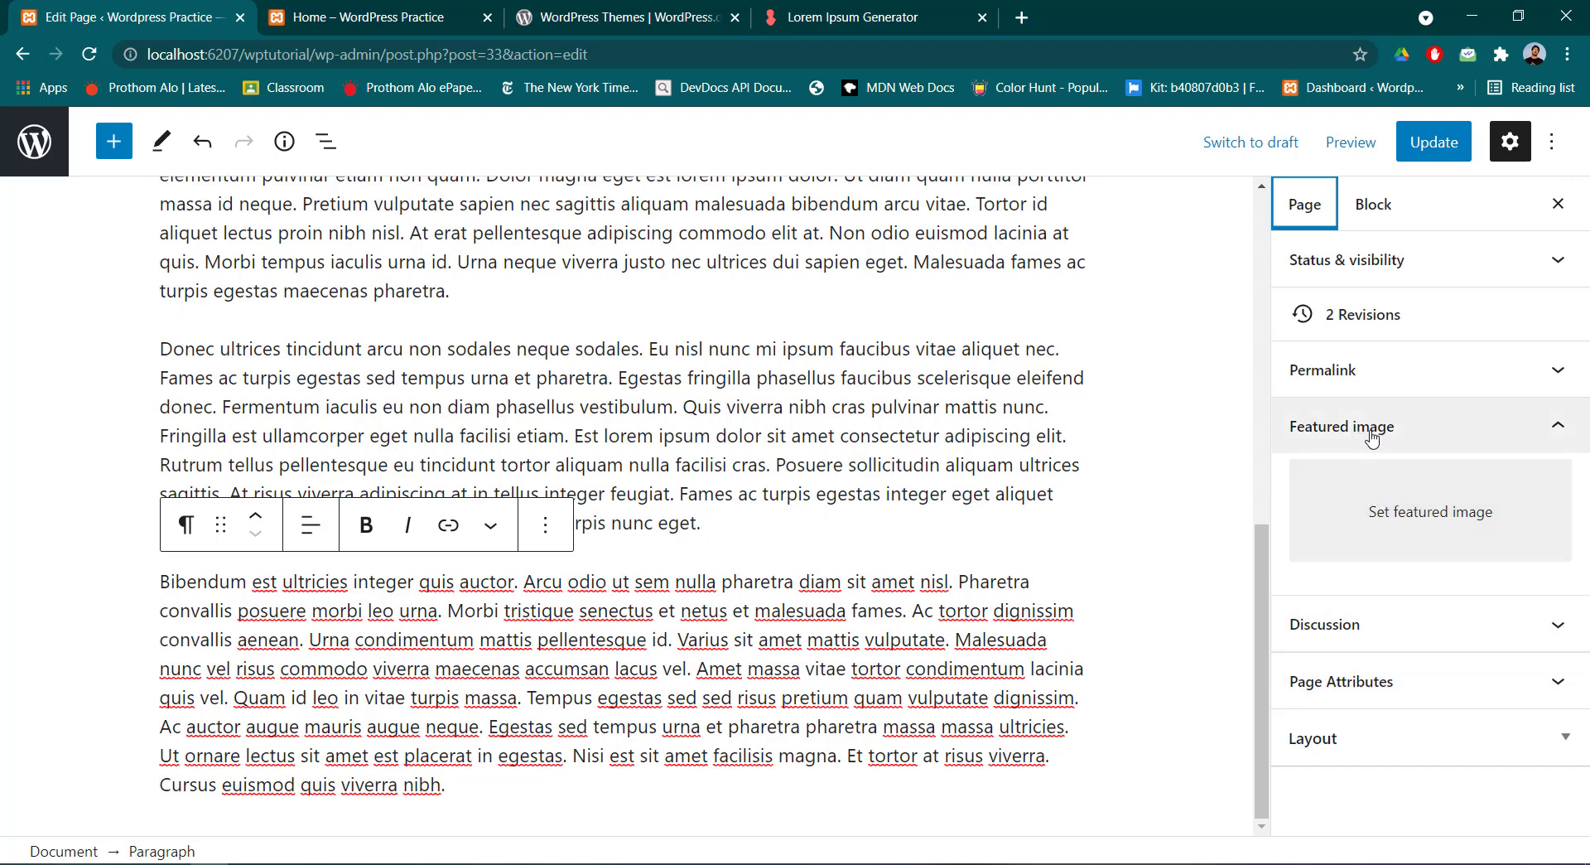
left_click(1439, 527)
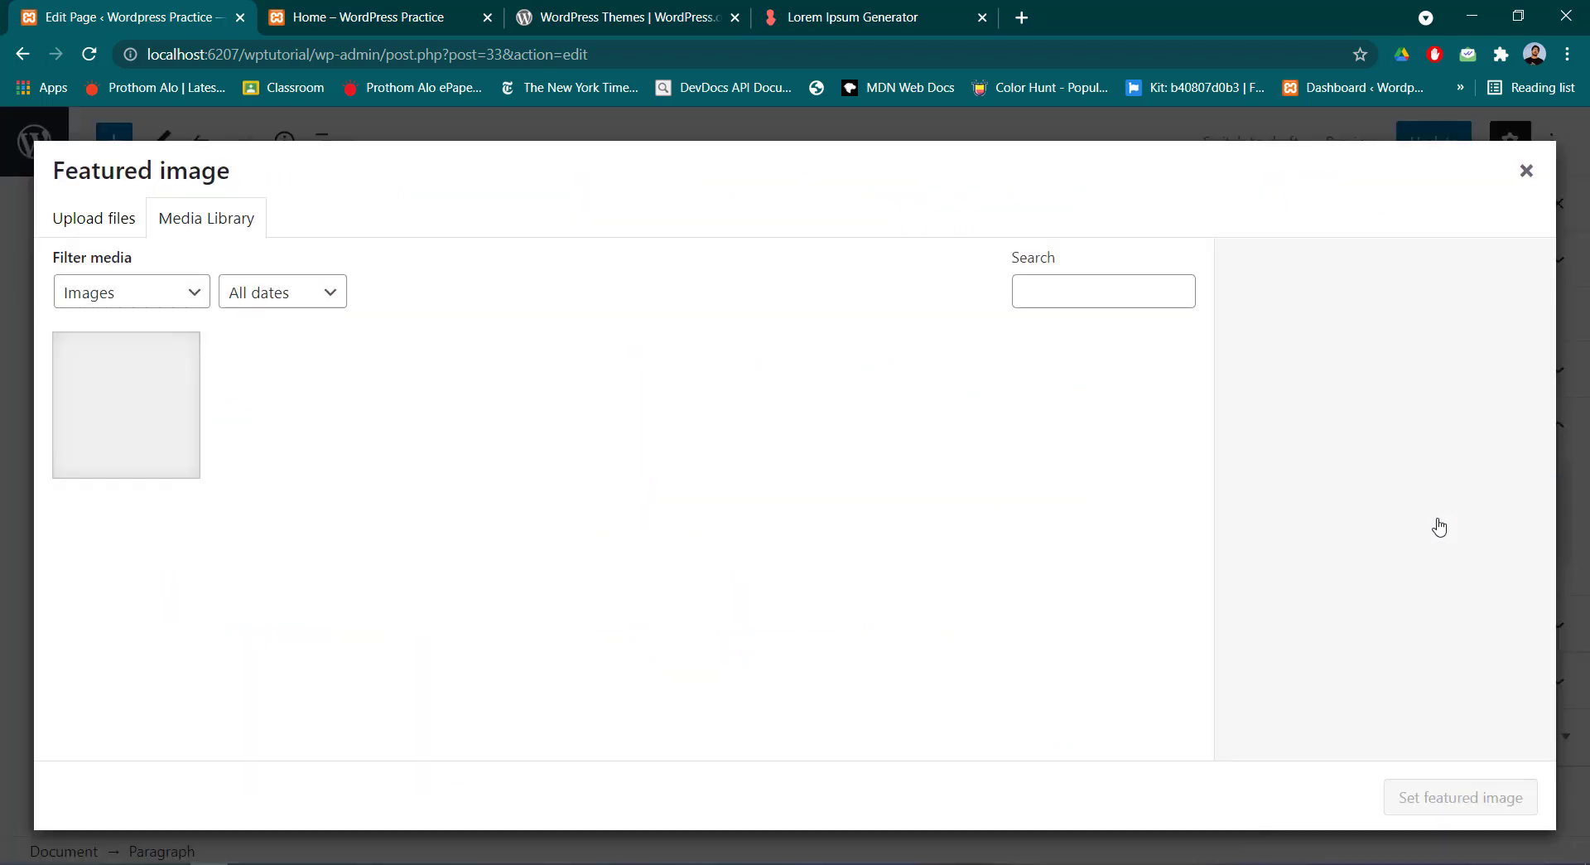
Permanently delete the existing waterfall image from the media library
left_click(131, 427)
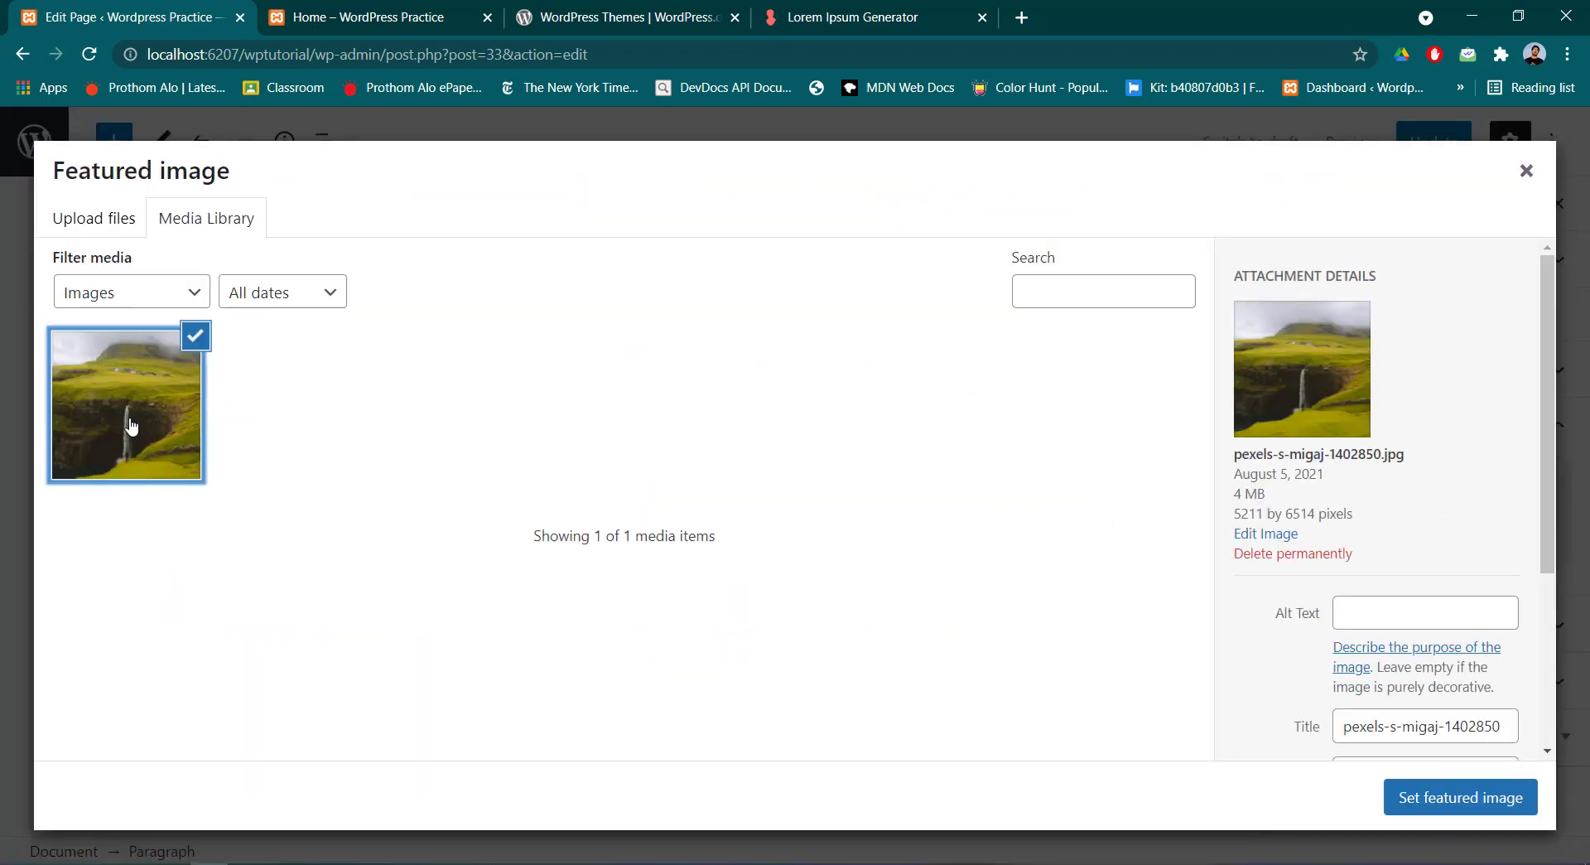
left_click(1269, 555)
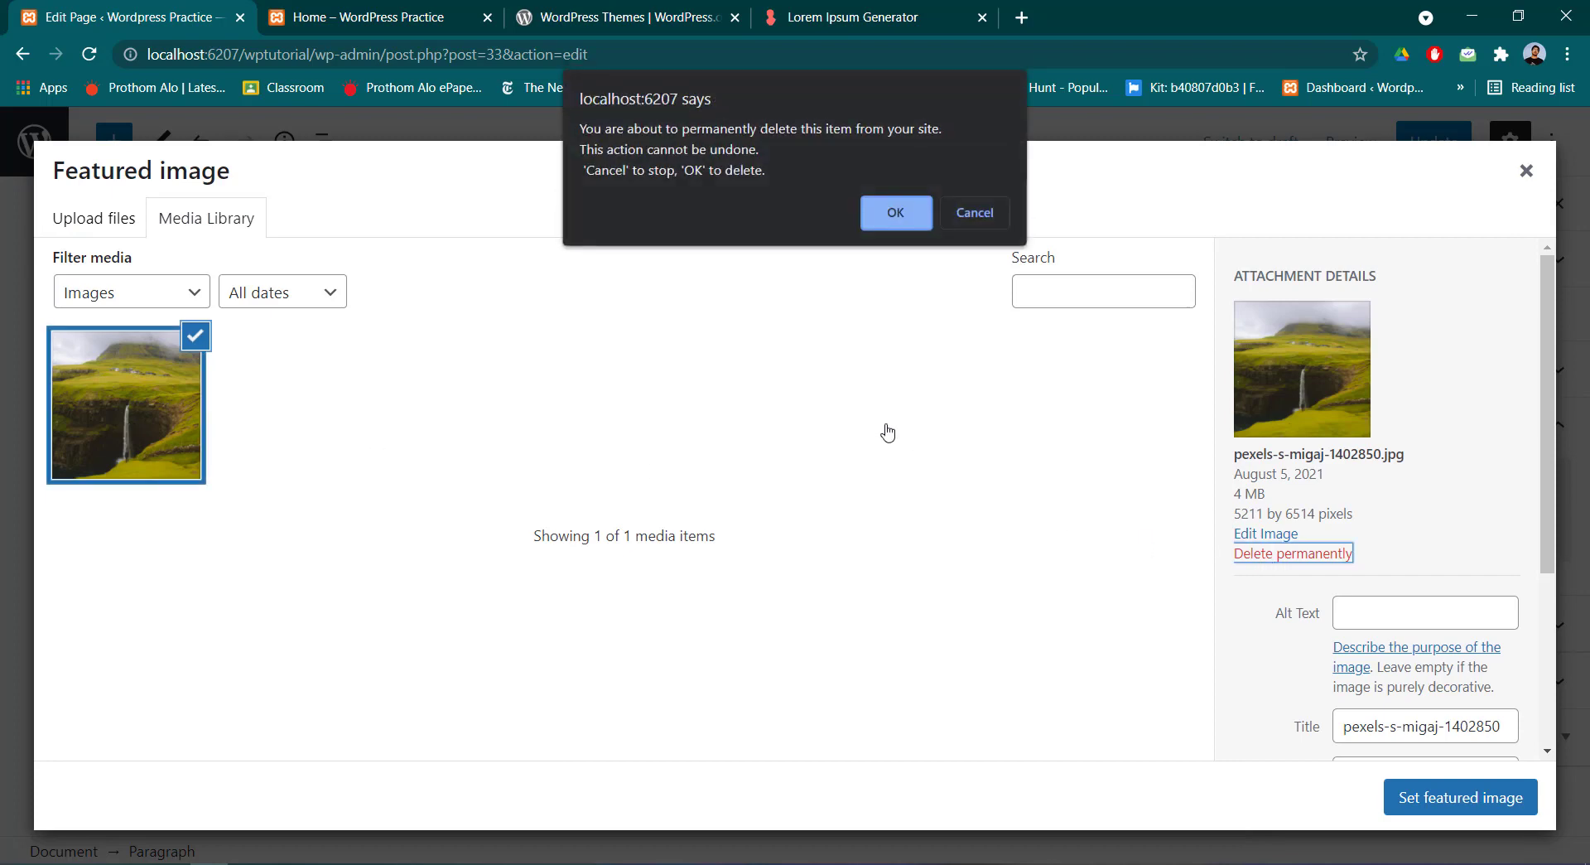
left_click(894, 215)
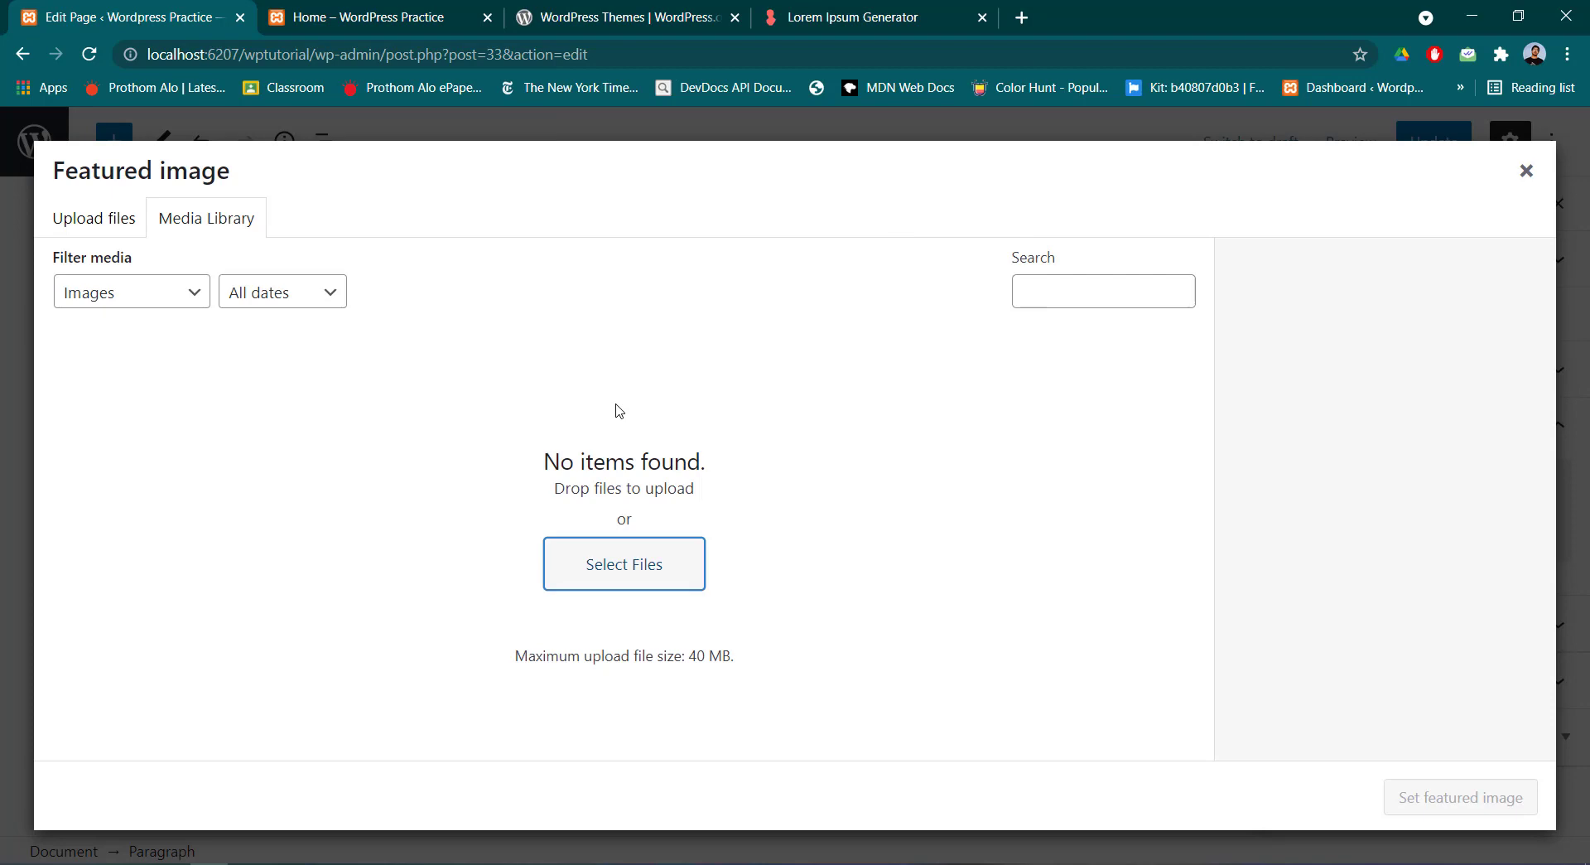
Upload the pexels-s-migaj-1402850 image from the Desktop to the media library and review its attachment details
left_click(600, 573)
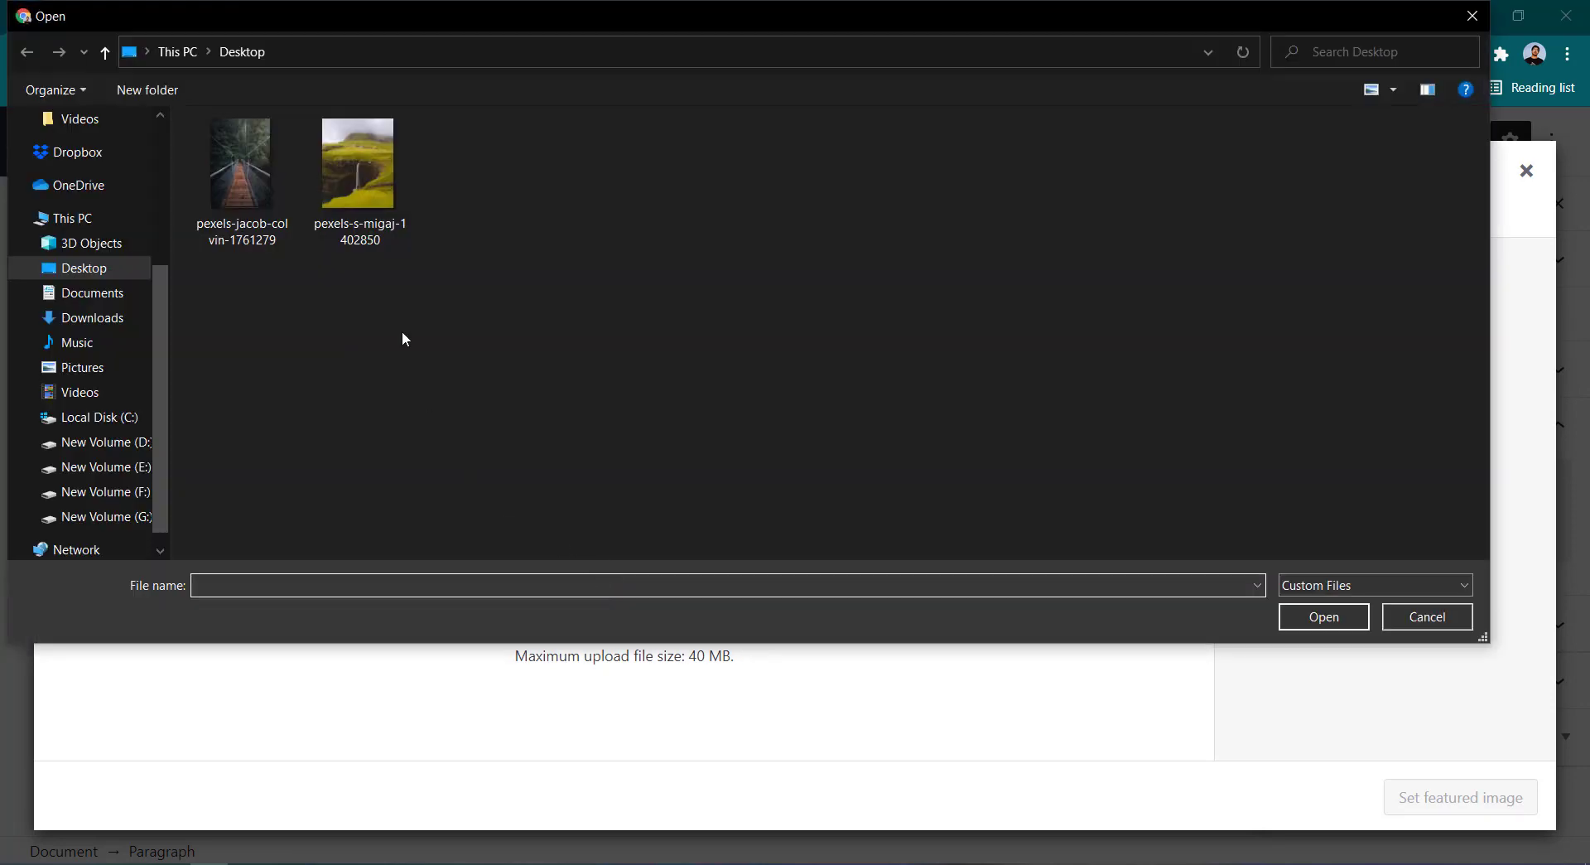
left_click(367, 251)
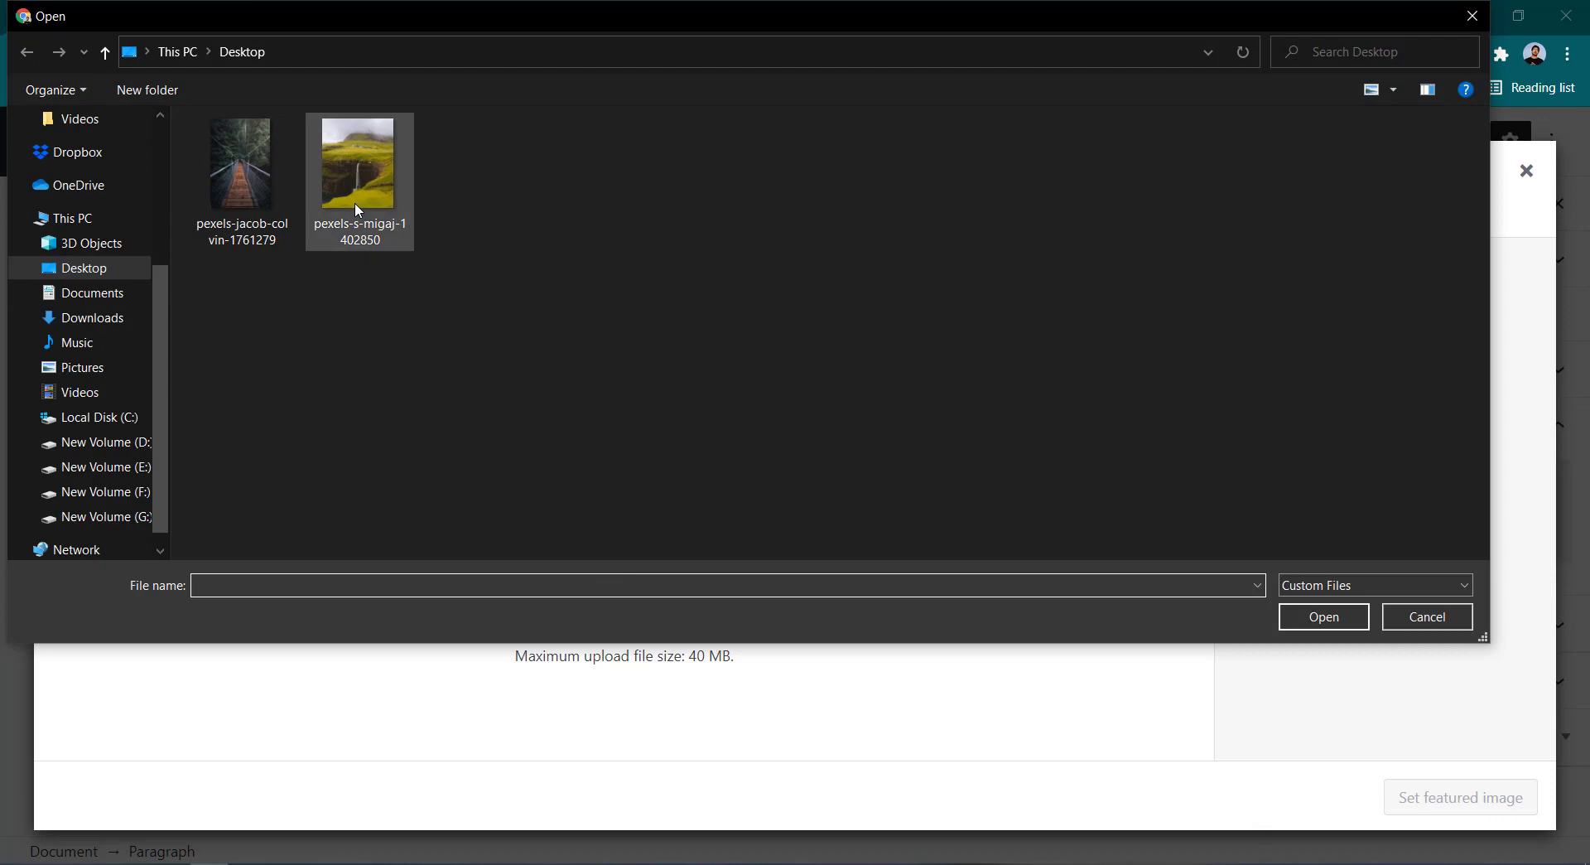
left_click(1322, 617)
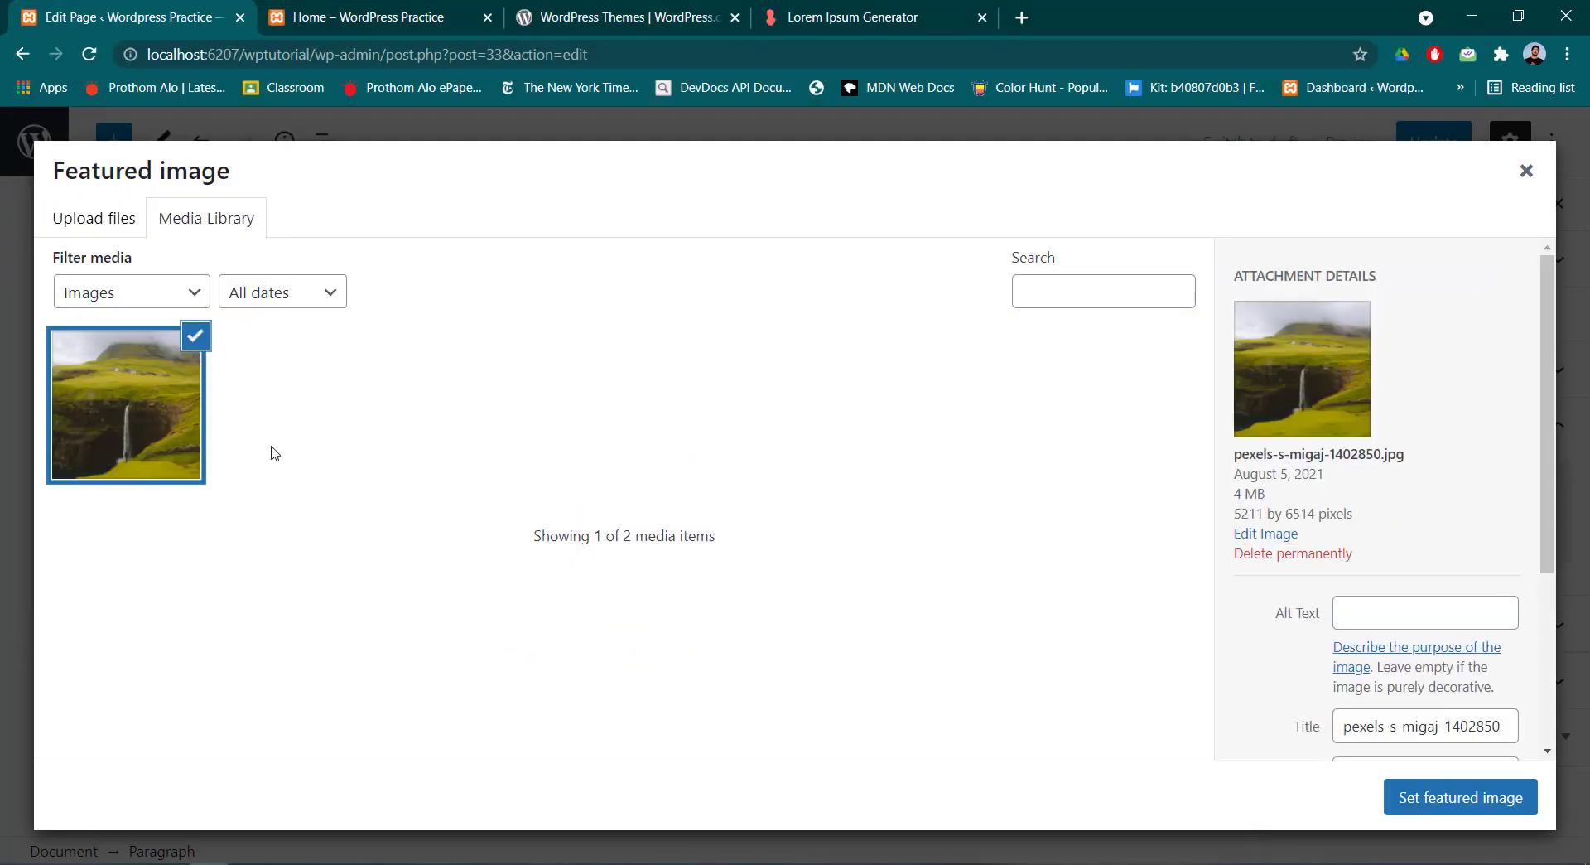
scroll(1405, 750, "down", 3)
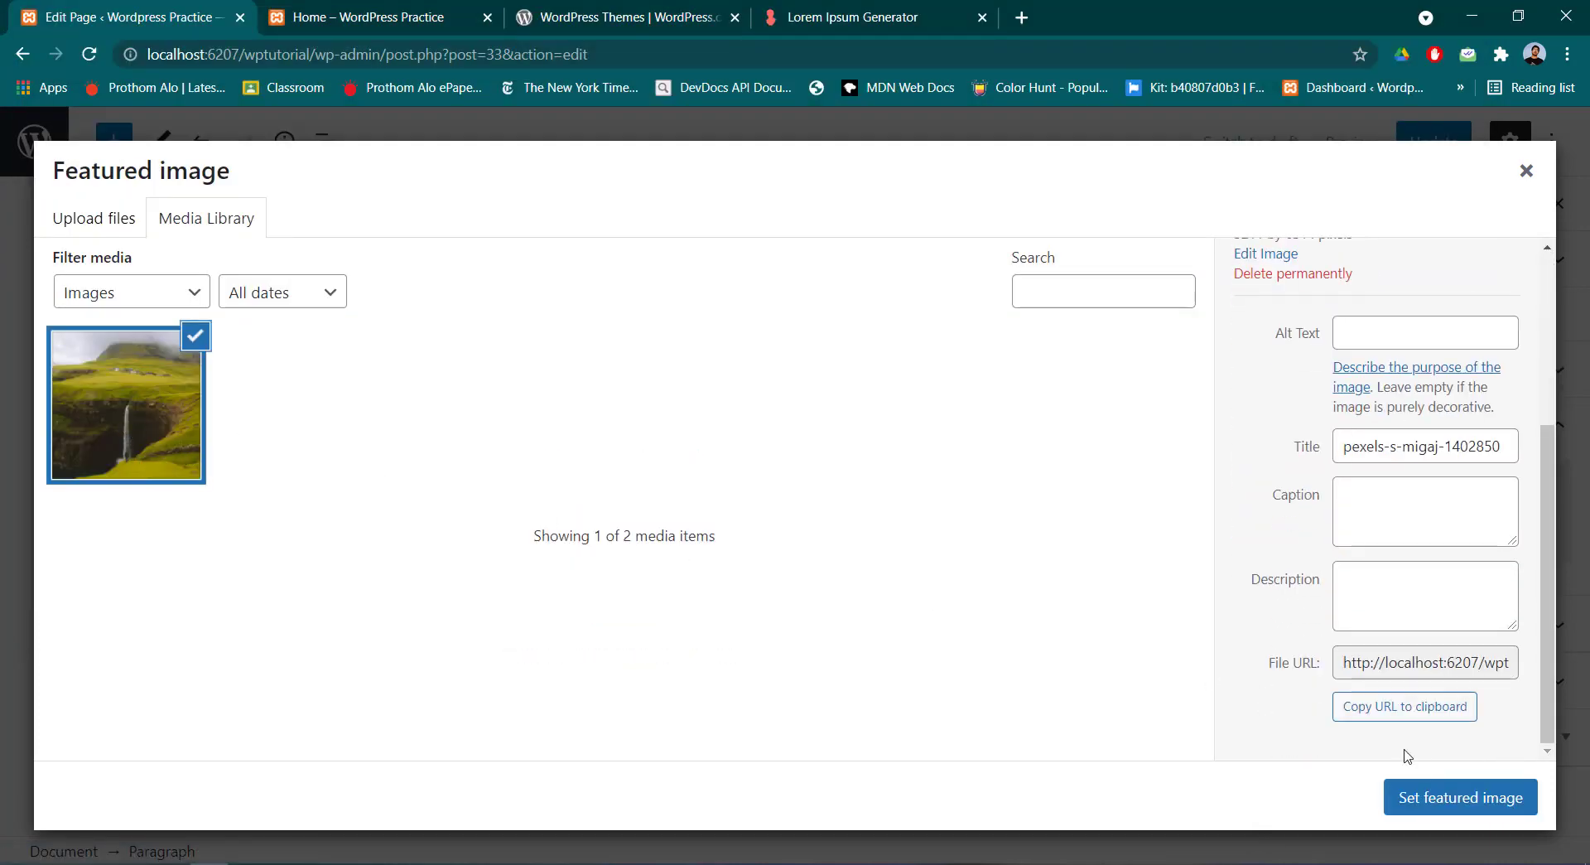
Set the uploaded pexels-s-migaj-1402850 waterfall picture as the Home page's featured image and update the page
left_click(1446, 801)
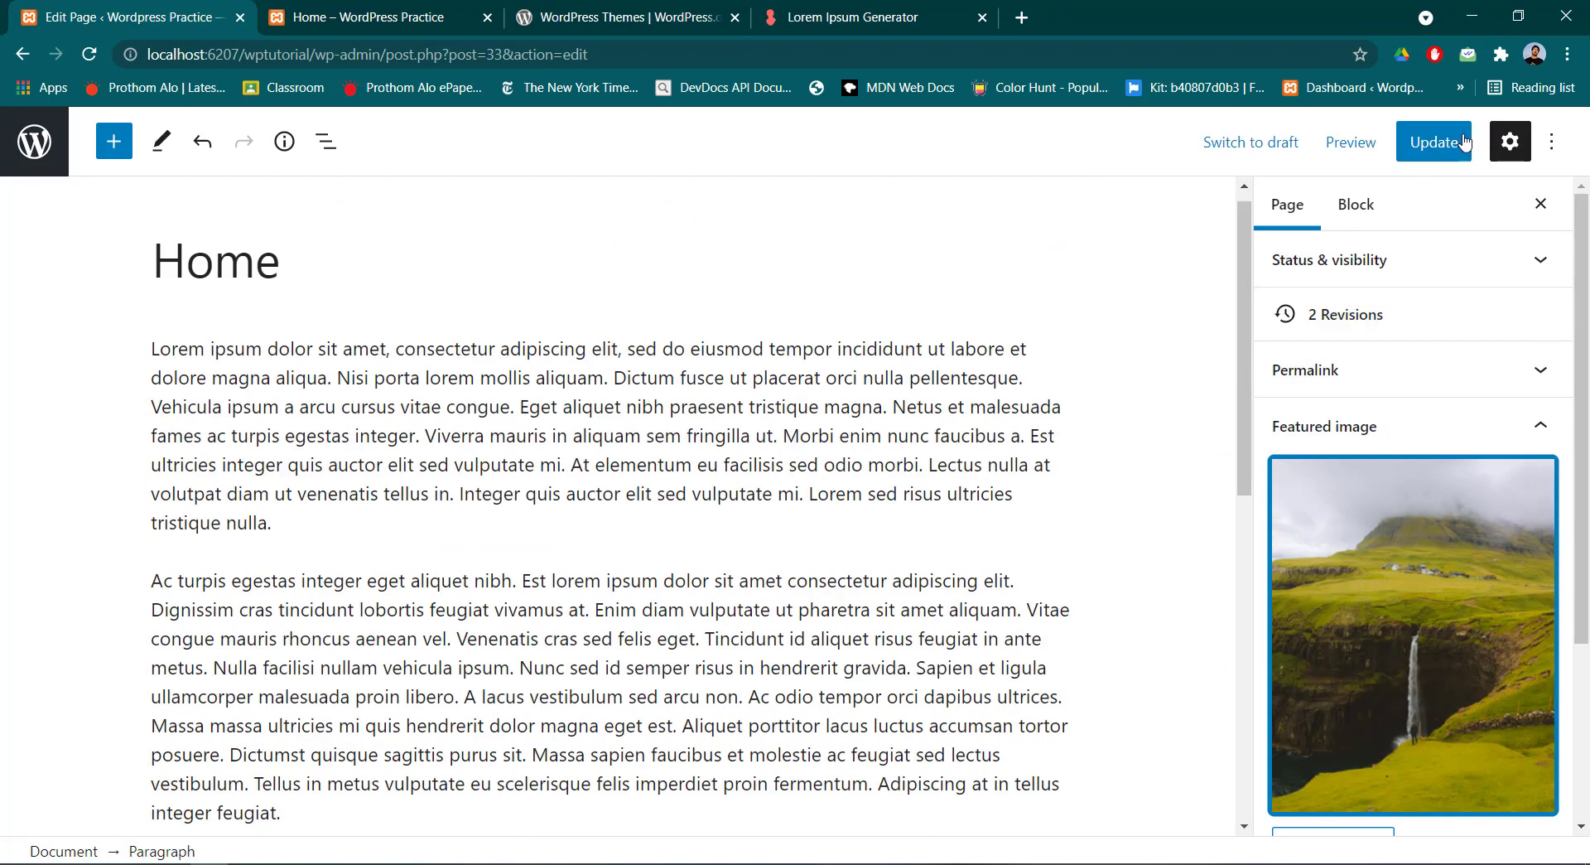
left_click(1447, 143)
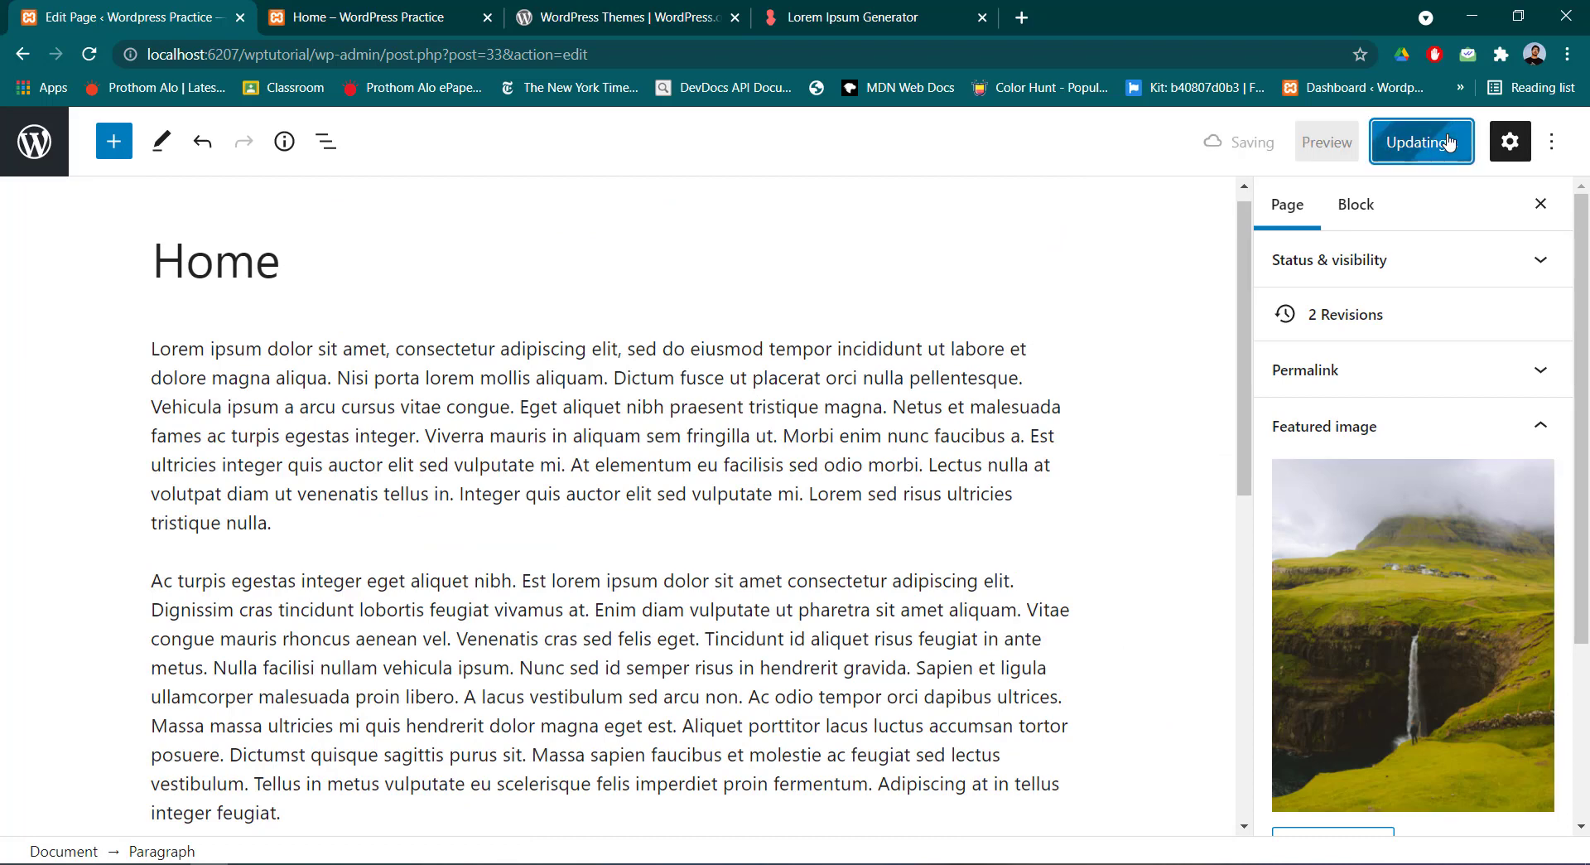
Reload the live Home page and examine how the featured image sits above the title, text and sidebar
left_click(369, 16)
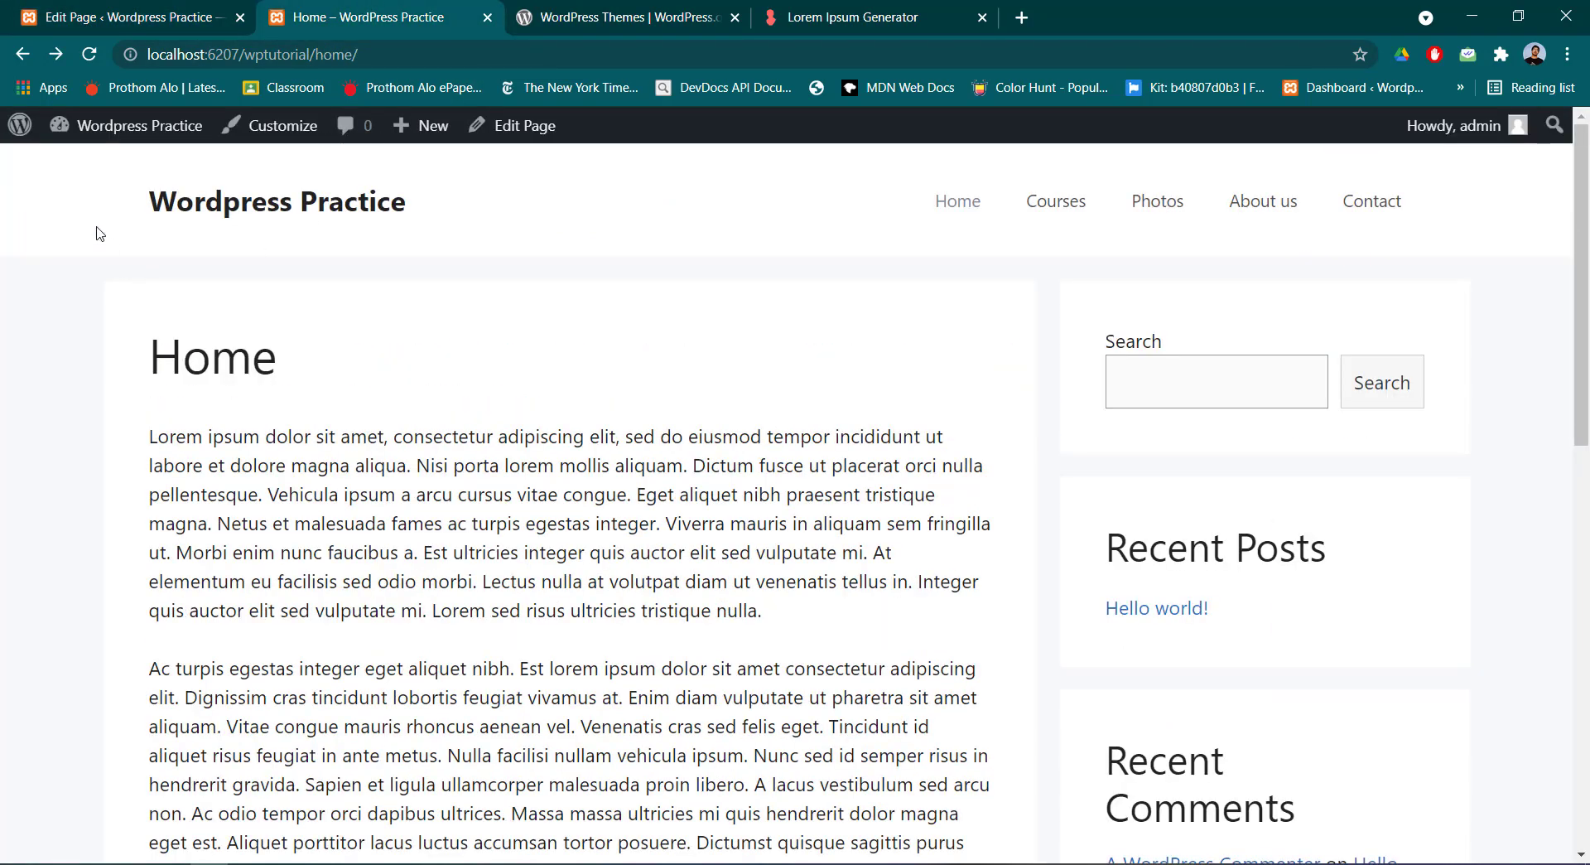
left_click(89, 54)
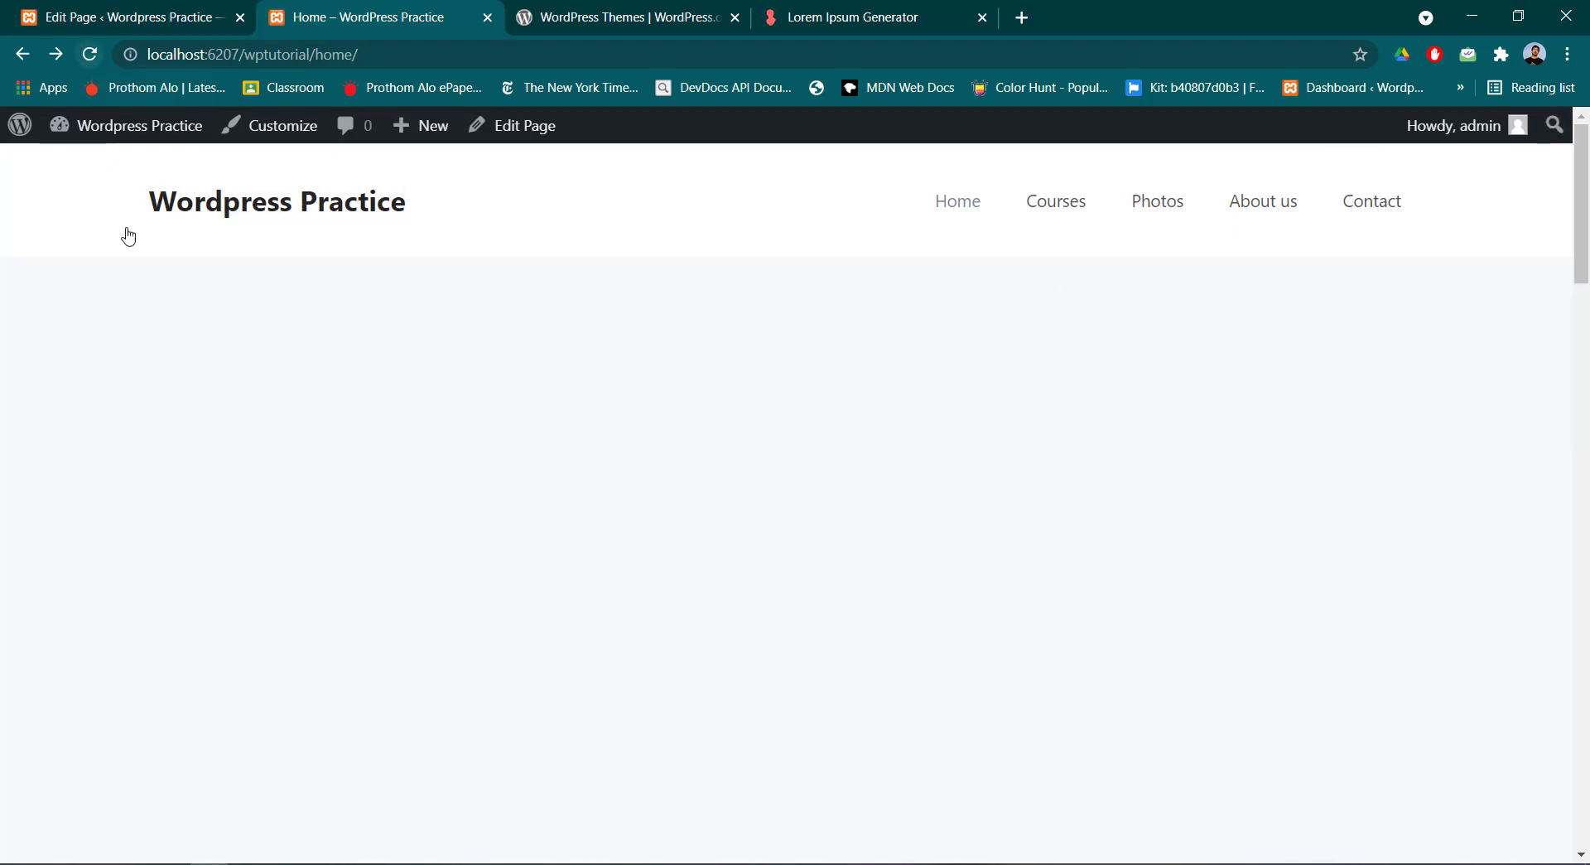
scroll(381, 433, "down", 10)
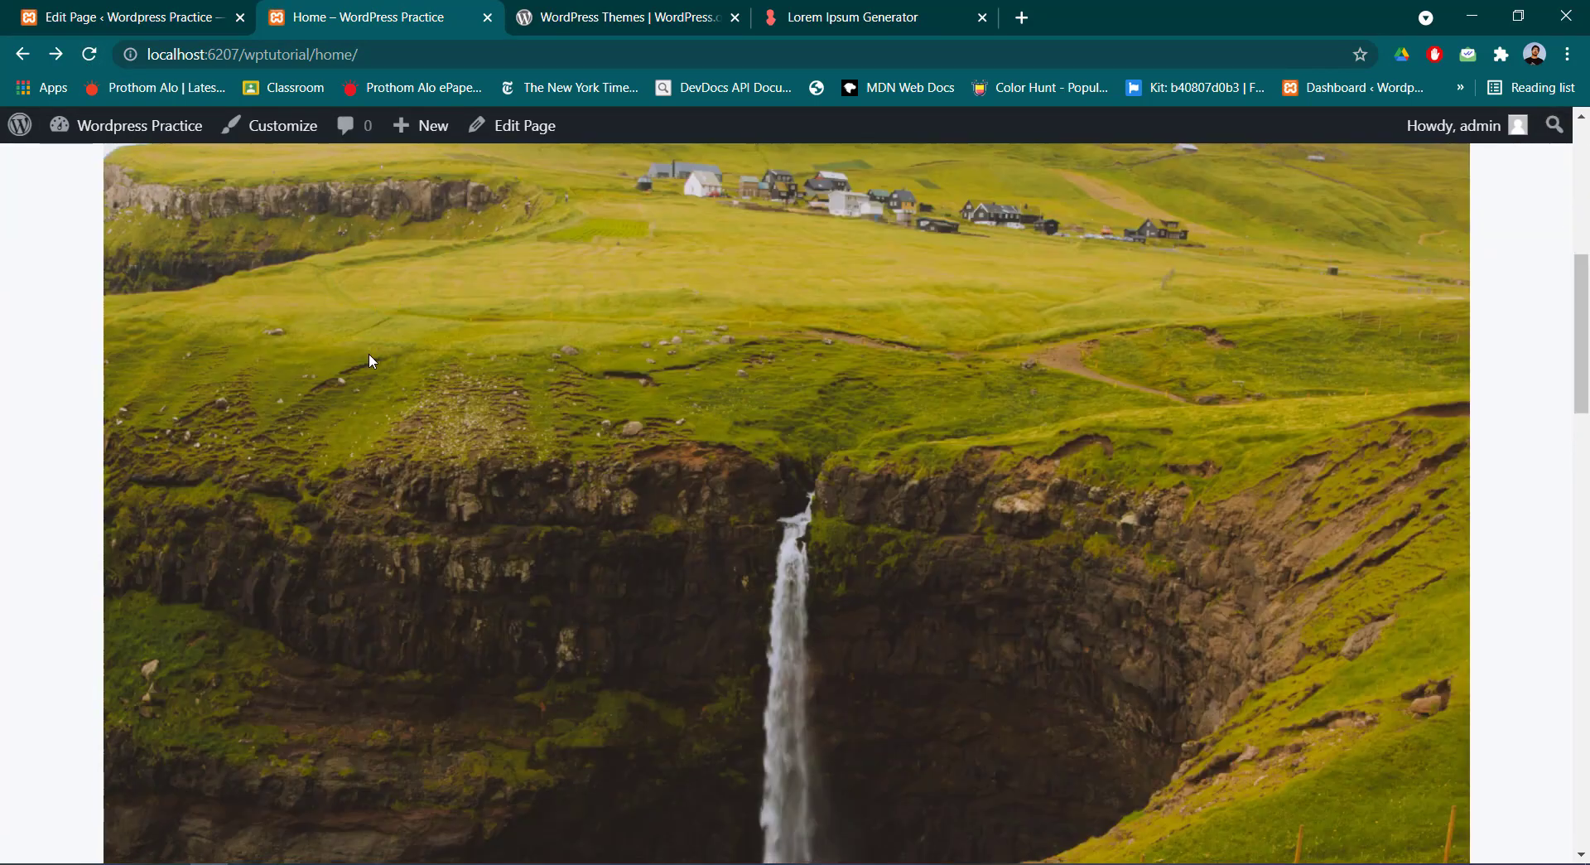
scroll(369, 352, "up", 3)
scroll(369, 353, "down", 6)
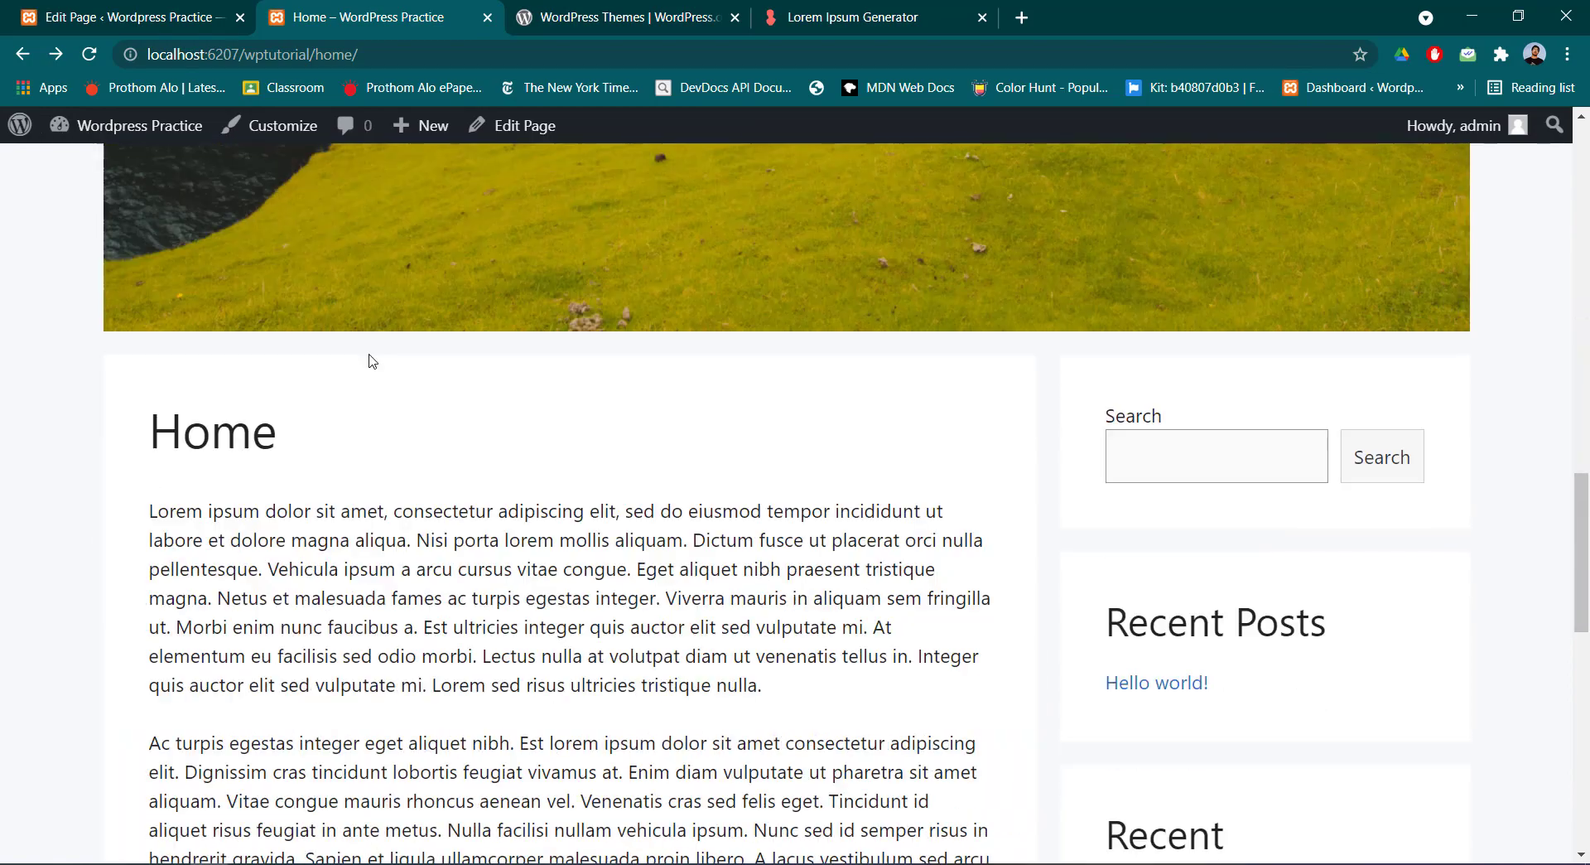
scroll(431, 497, "down", 12)
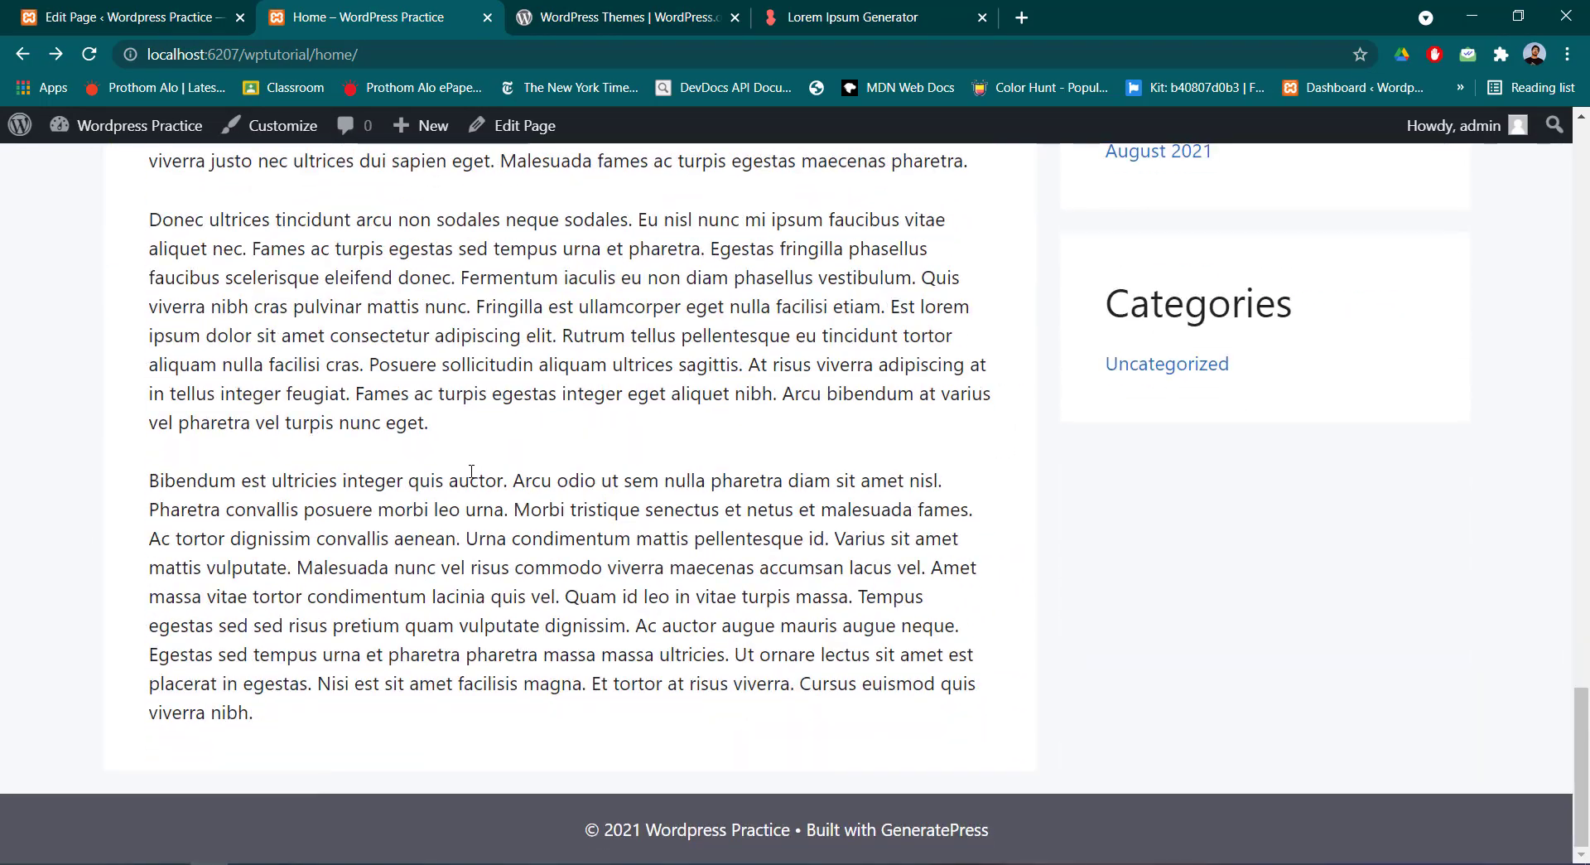
scroll(476, 497, "up", 6)
scroll(486, 522, "up", 15)
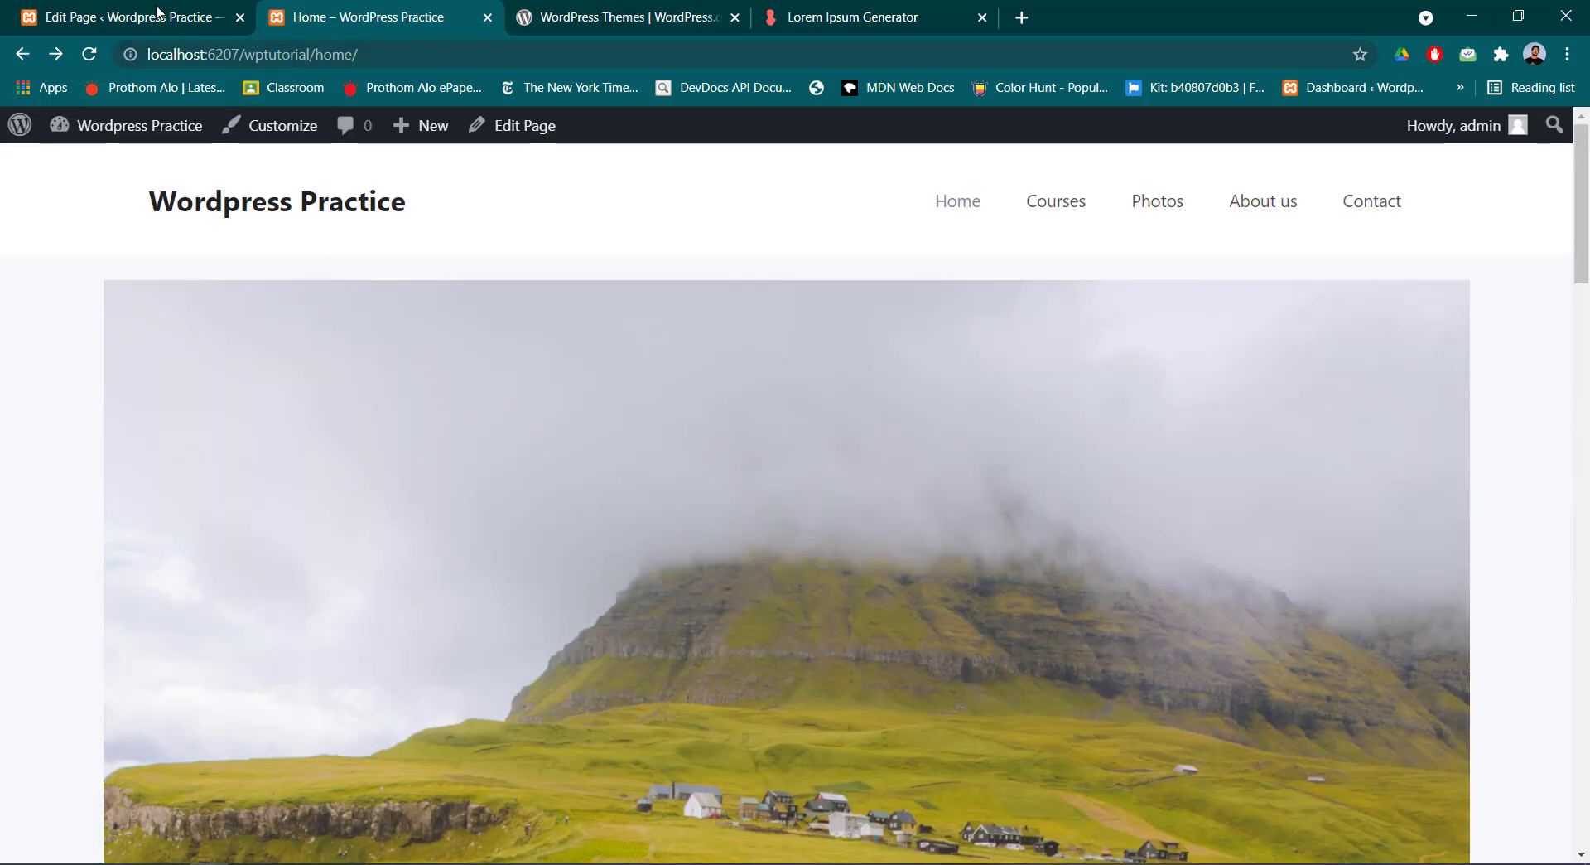
Return to the Home page's editor and examine the formatting and block options of the last paragraph, leaving its text as is
left_click(139, 7)
scroll(464, 465, "down", 10)
left_click(486, 524)
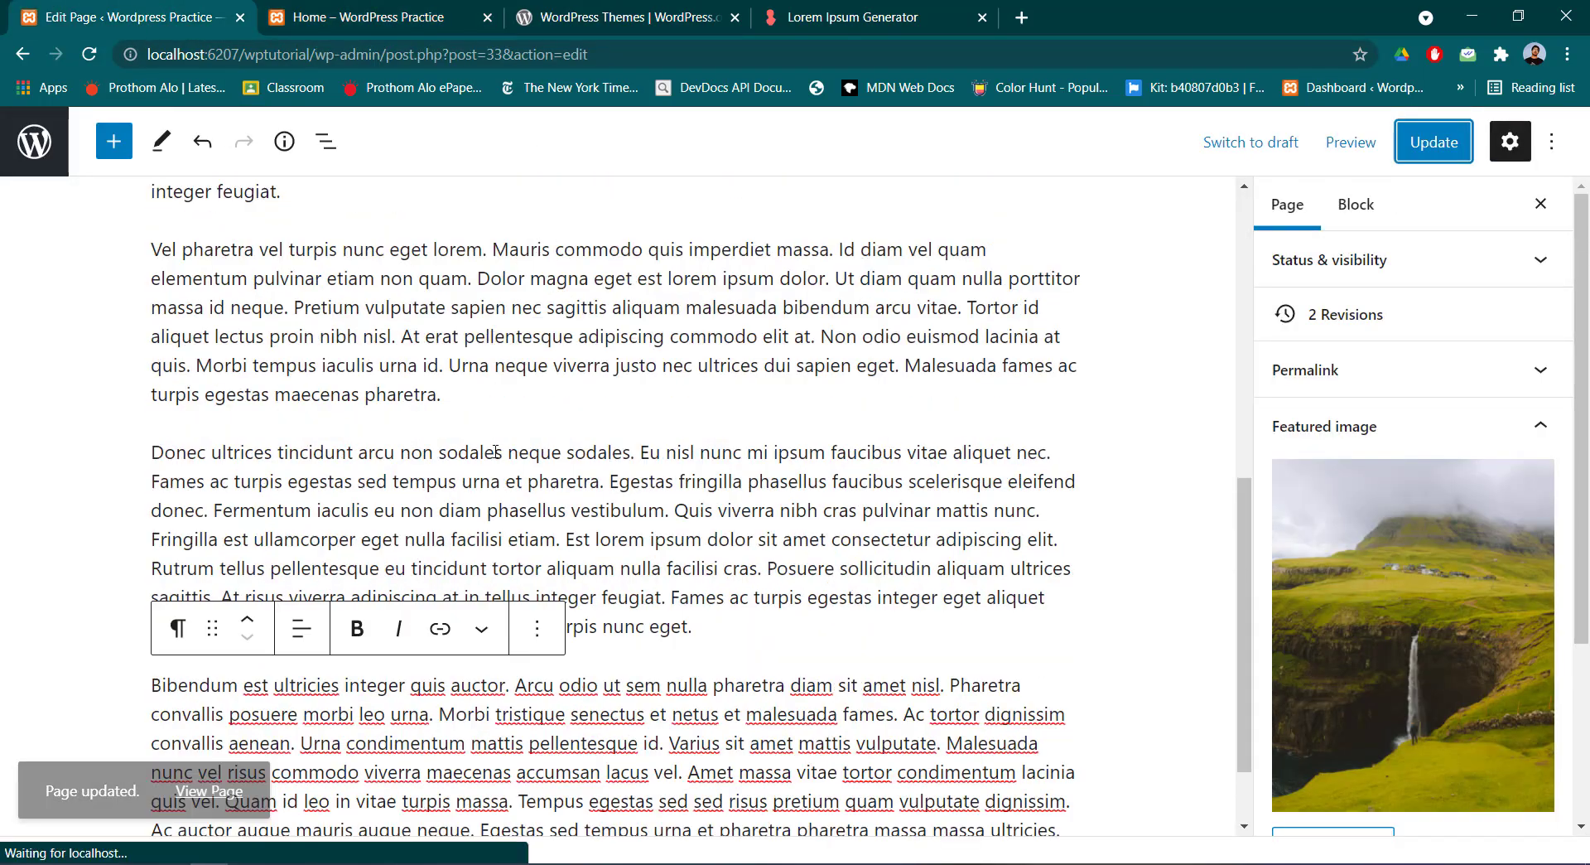
left_click(484, 527)
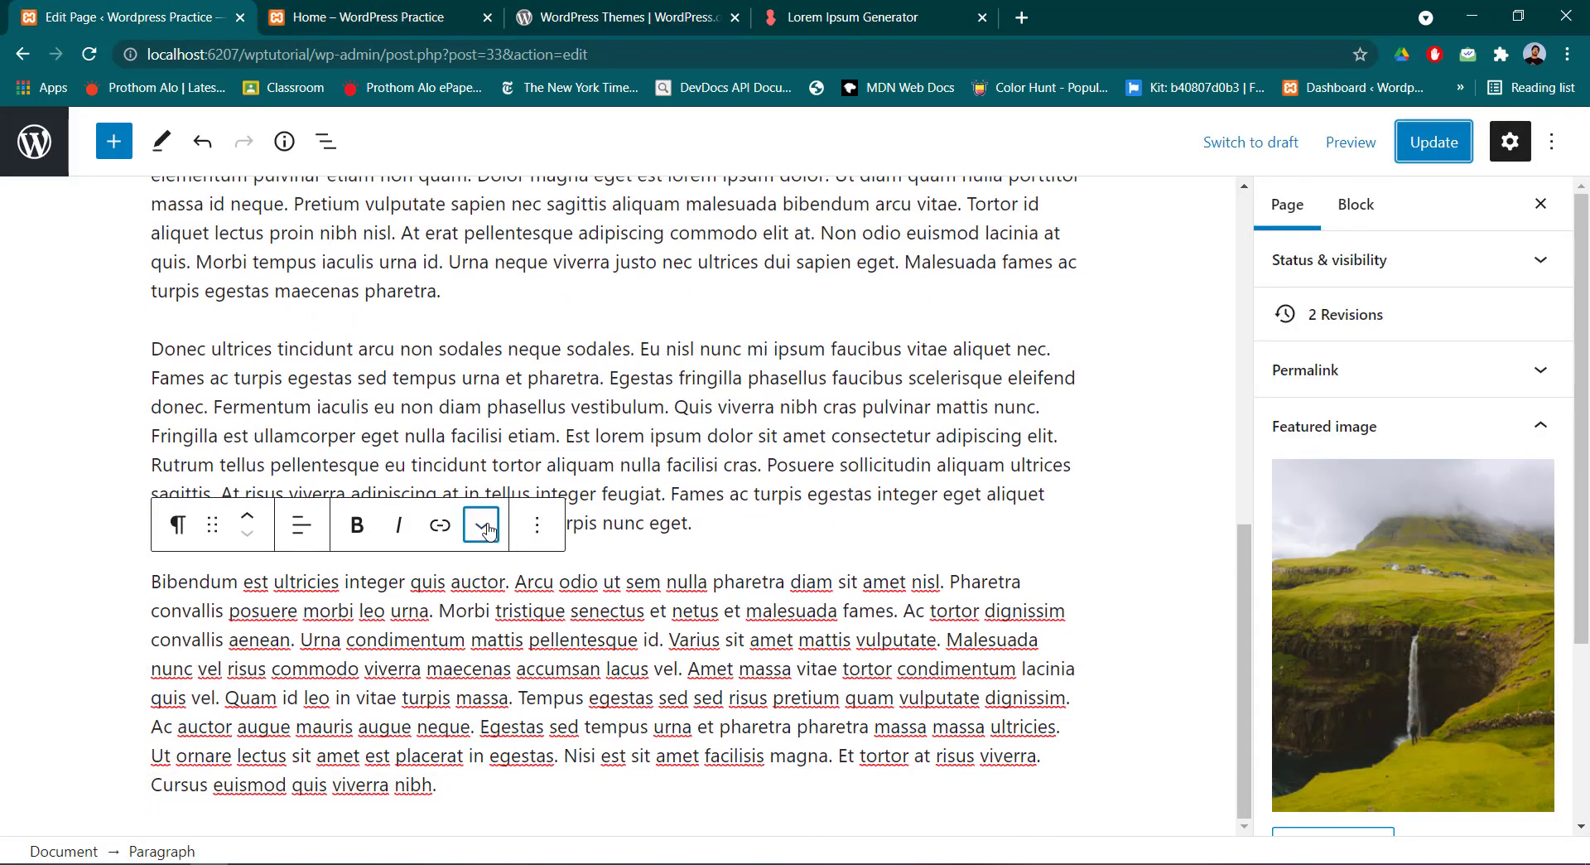
left_click(487, 529)
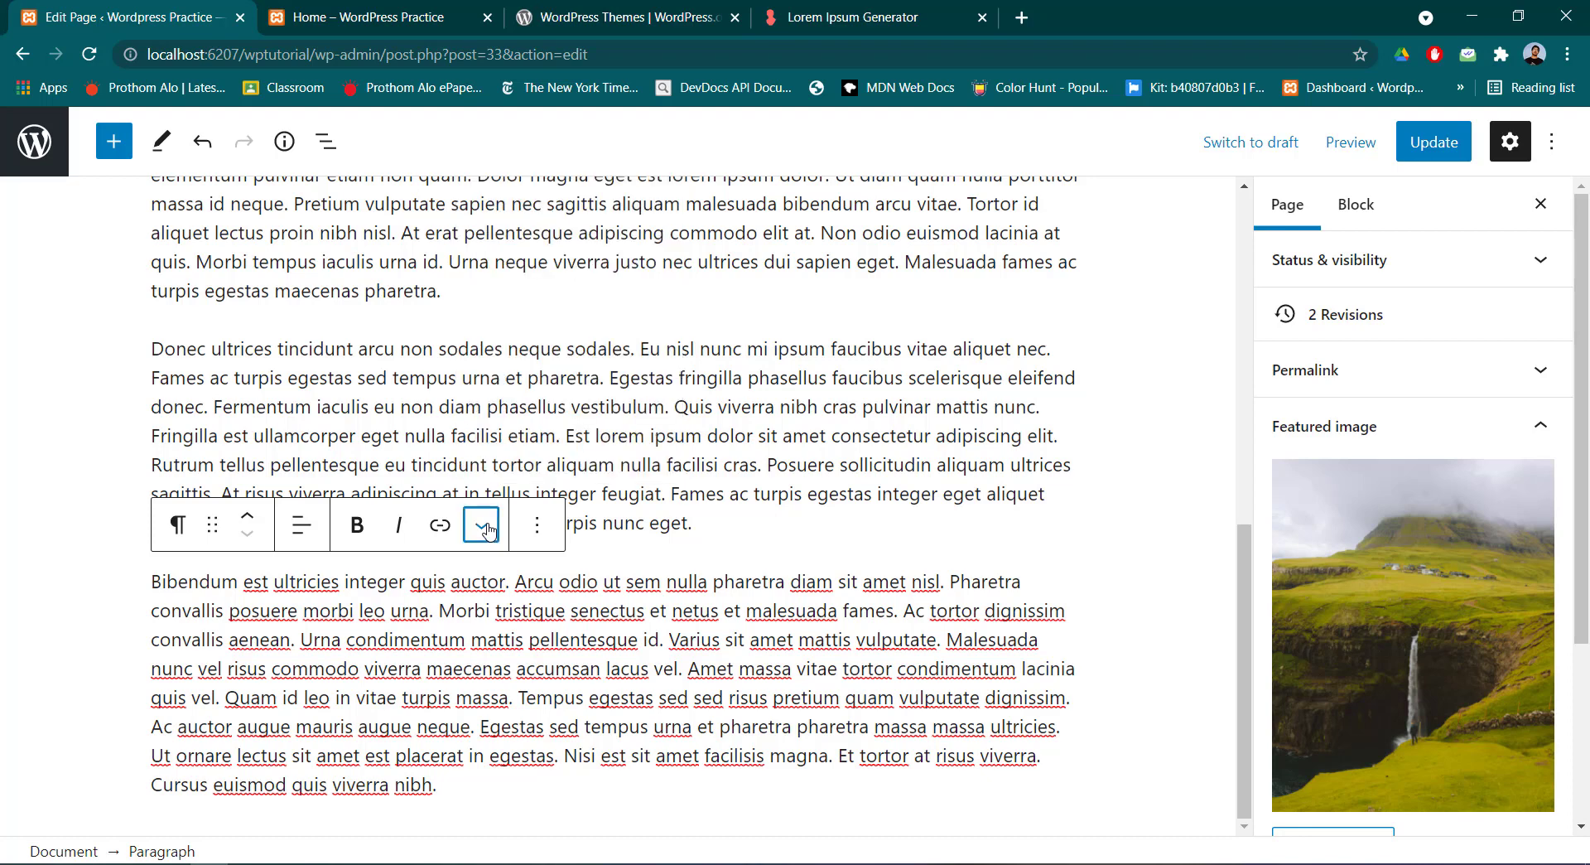
left_click(540, 530)
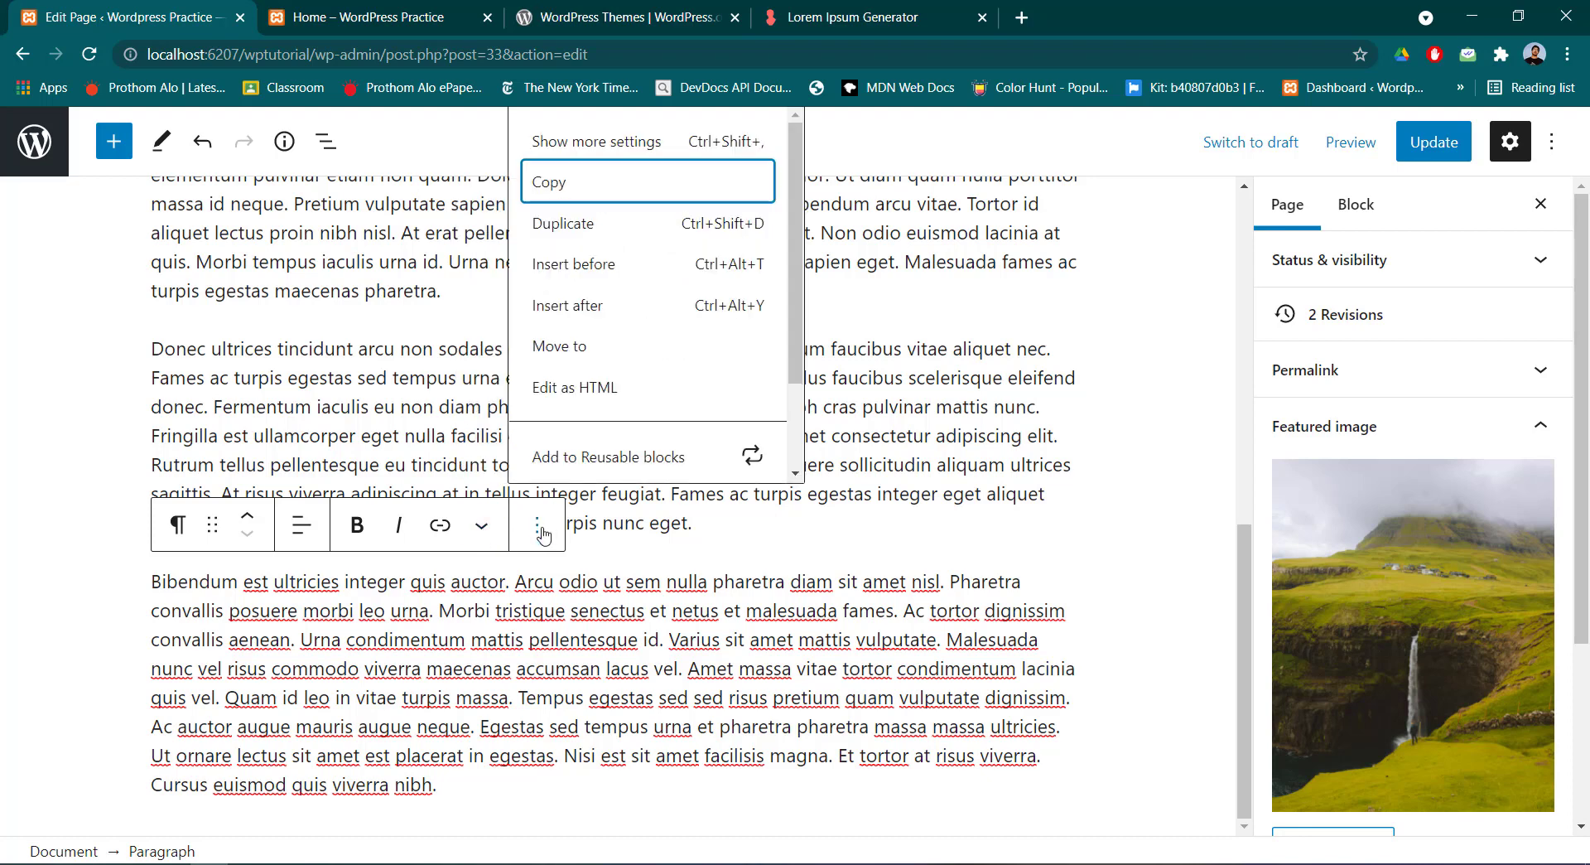
left_click(540, 528)
left_click(214, 525)
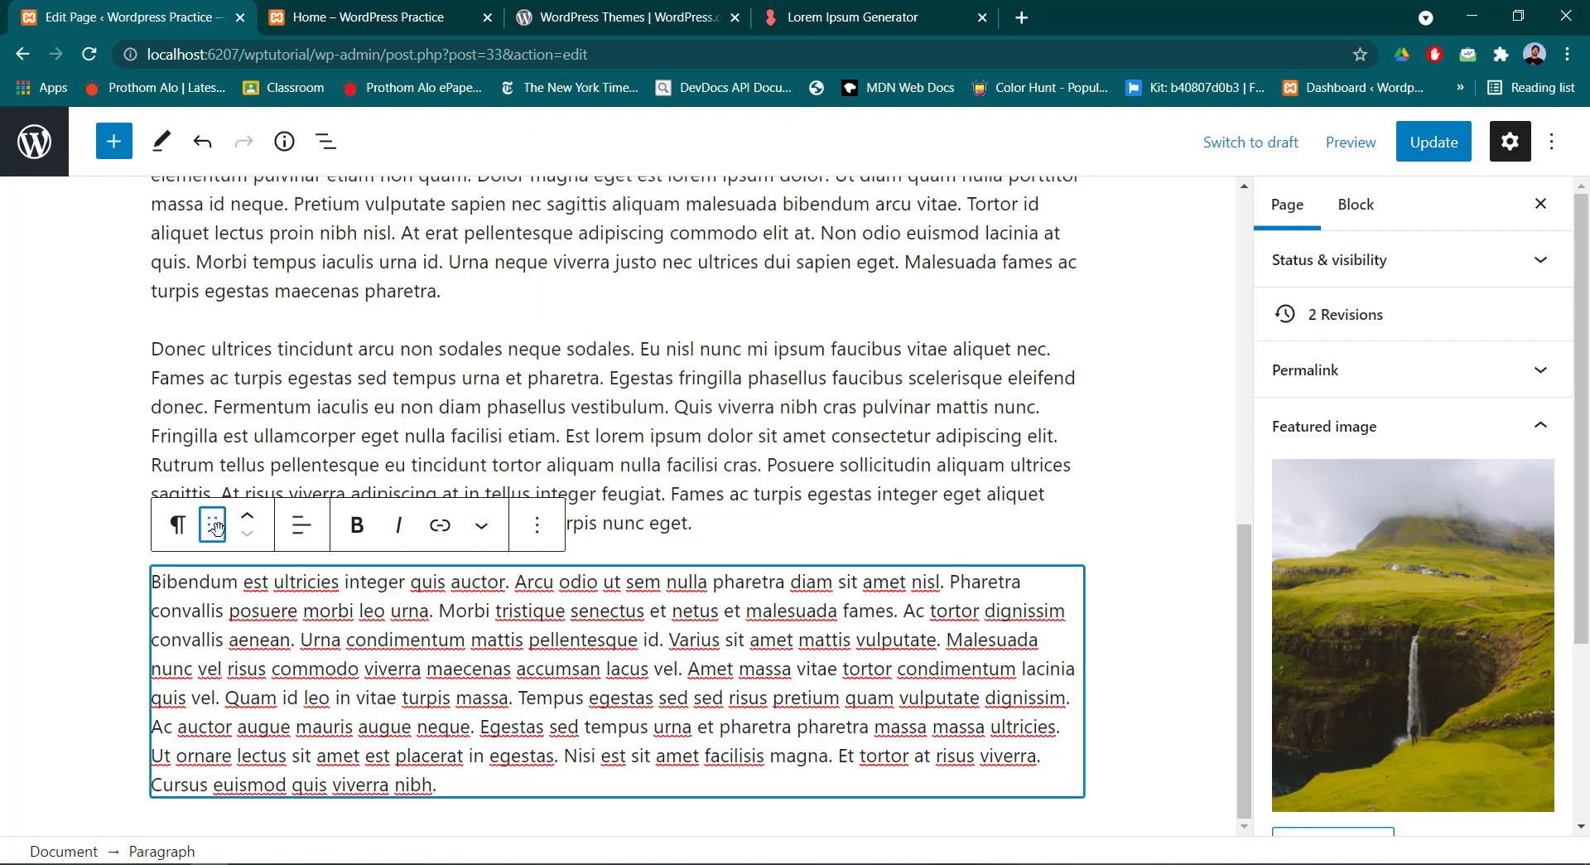
left_click(79, 482)
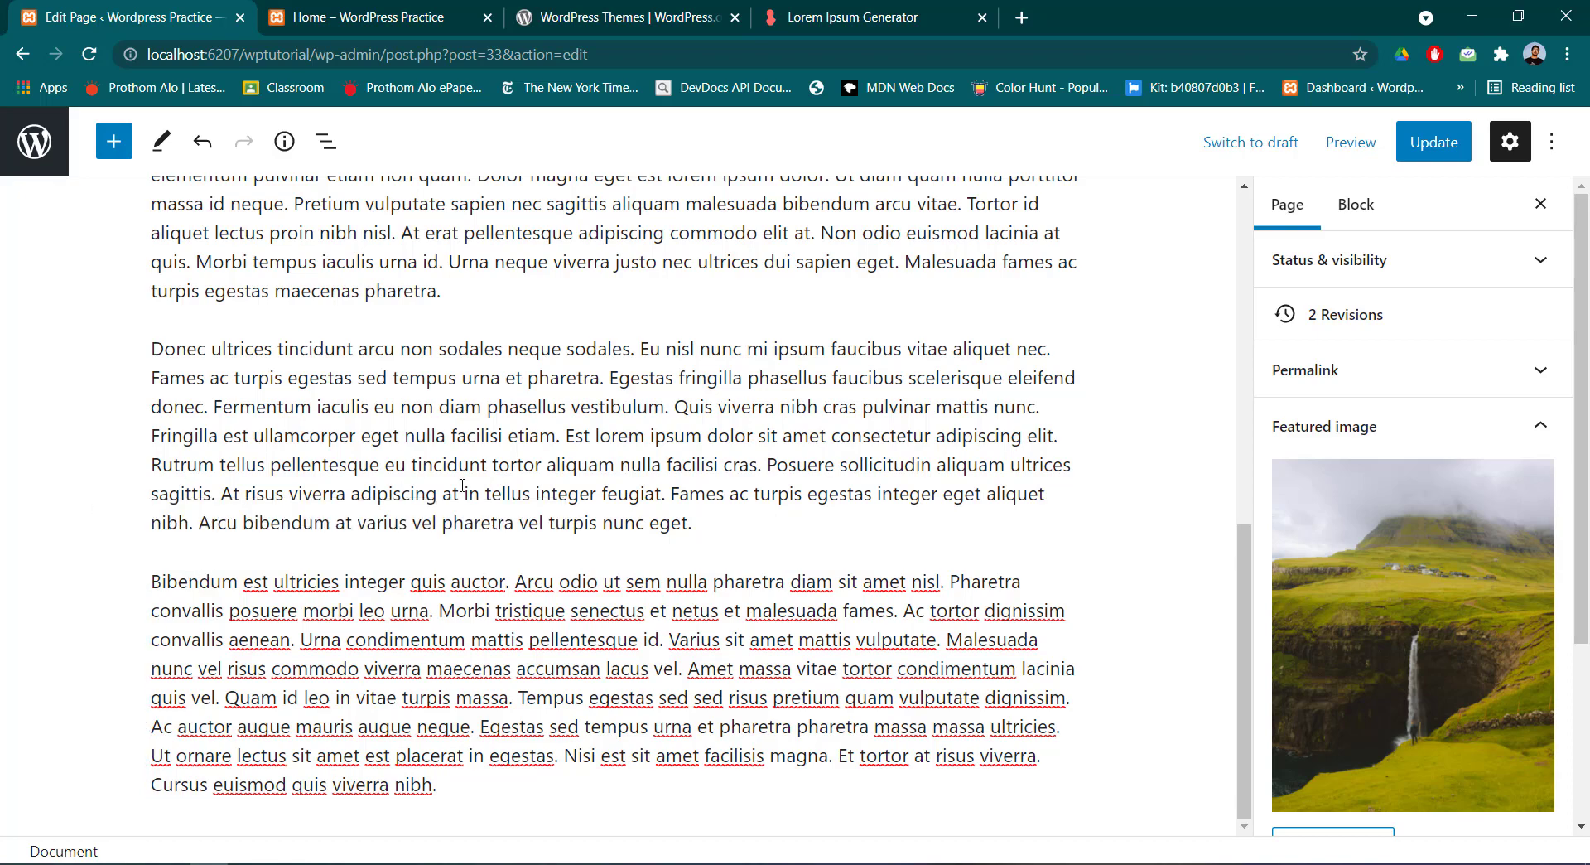
scroll(462, 485, "up", 9)
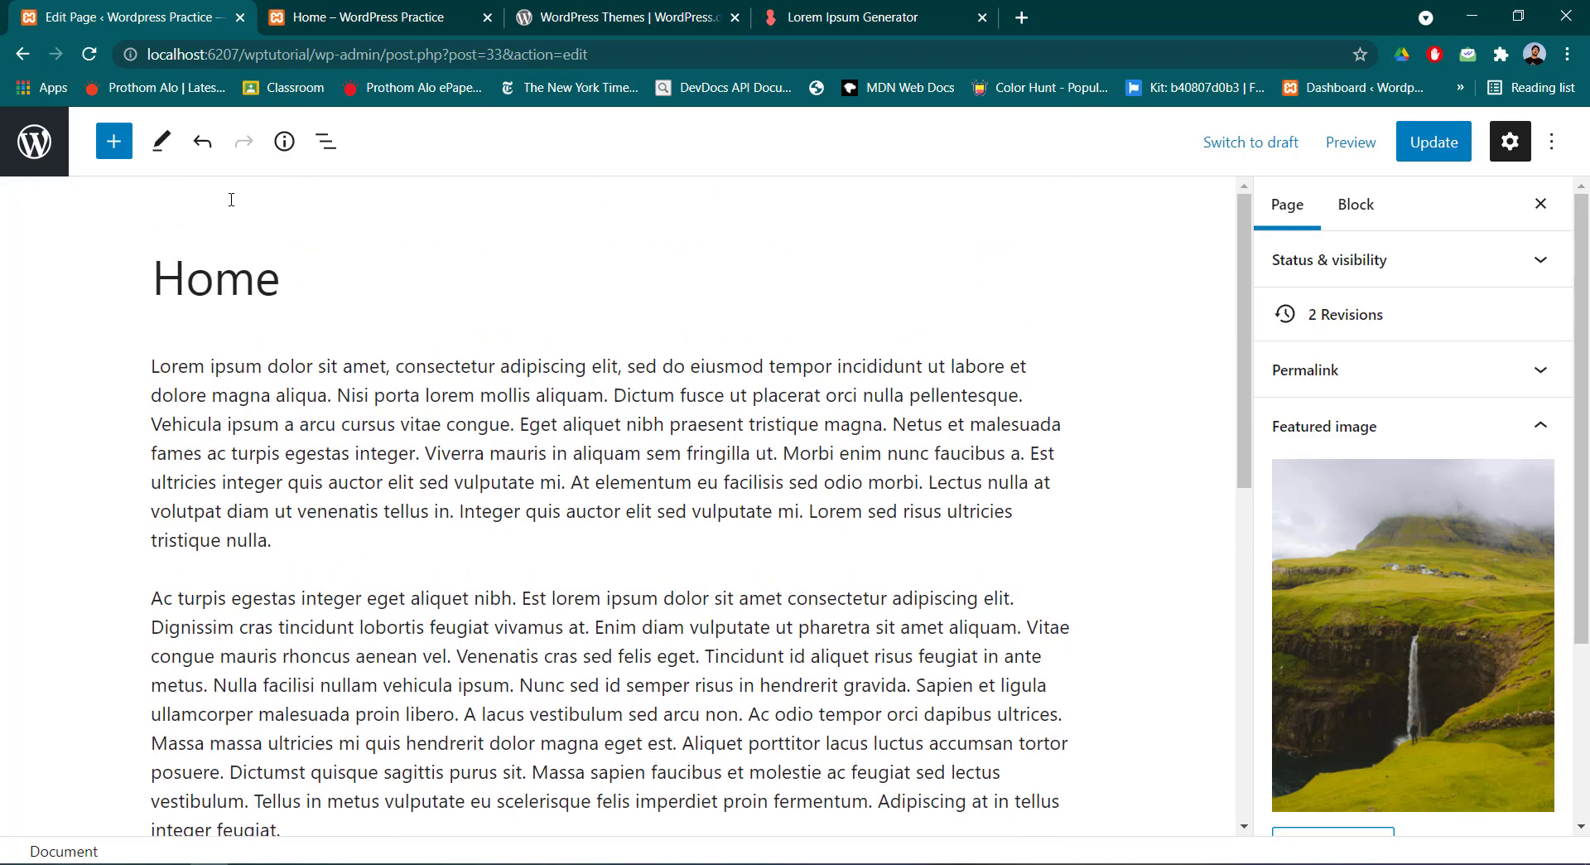
Reload the live Home page once more, and leave the page editor through the Pages list for the admin Dashboard
left_click(331, 17)
left_click(89, 56)
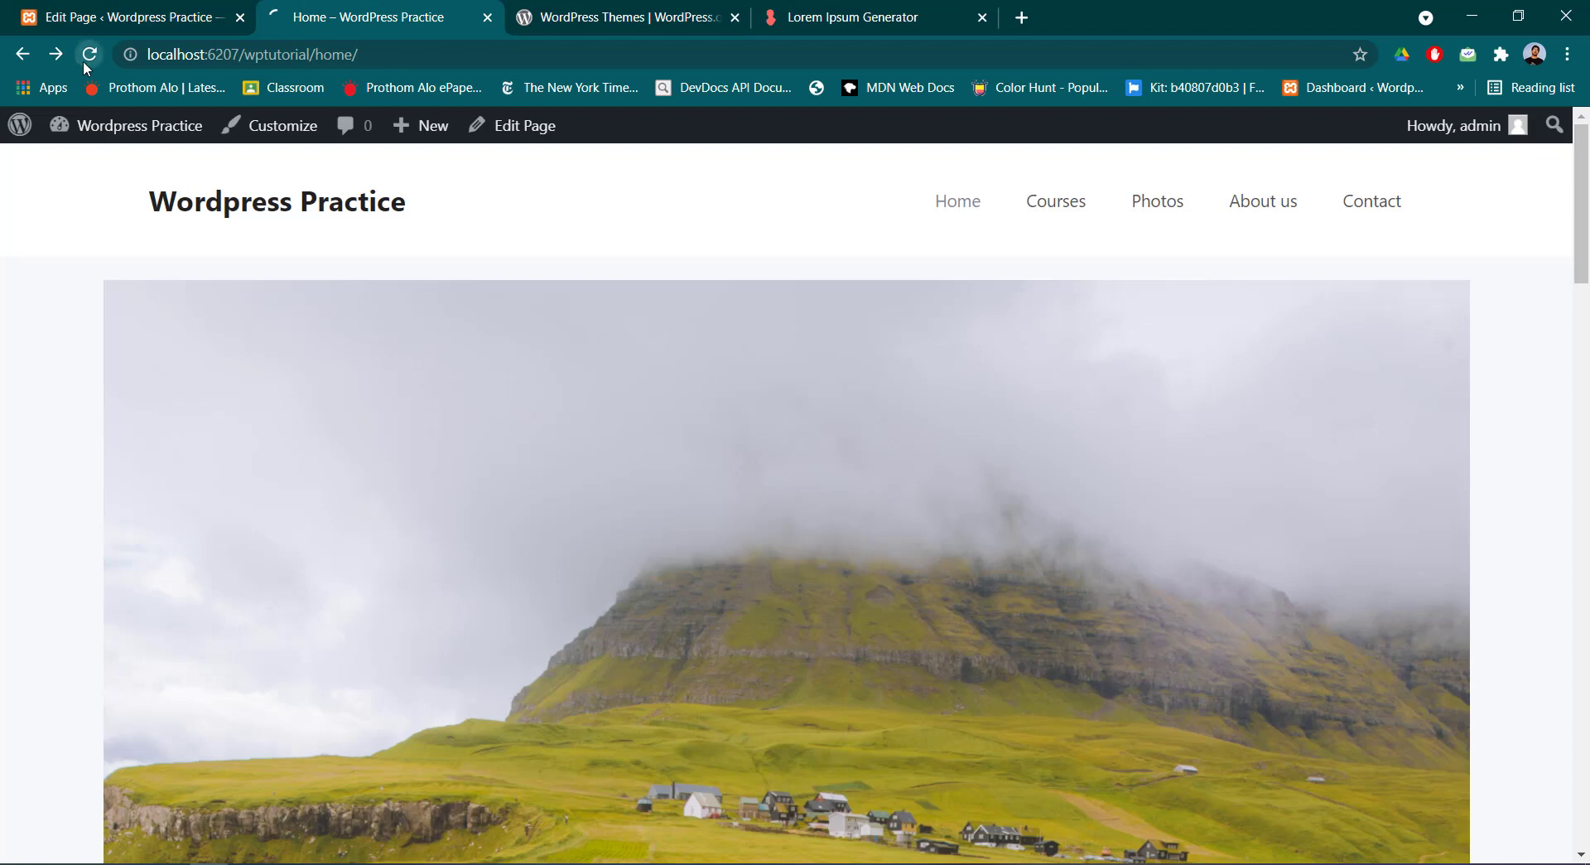
left_click(124, 20)
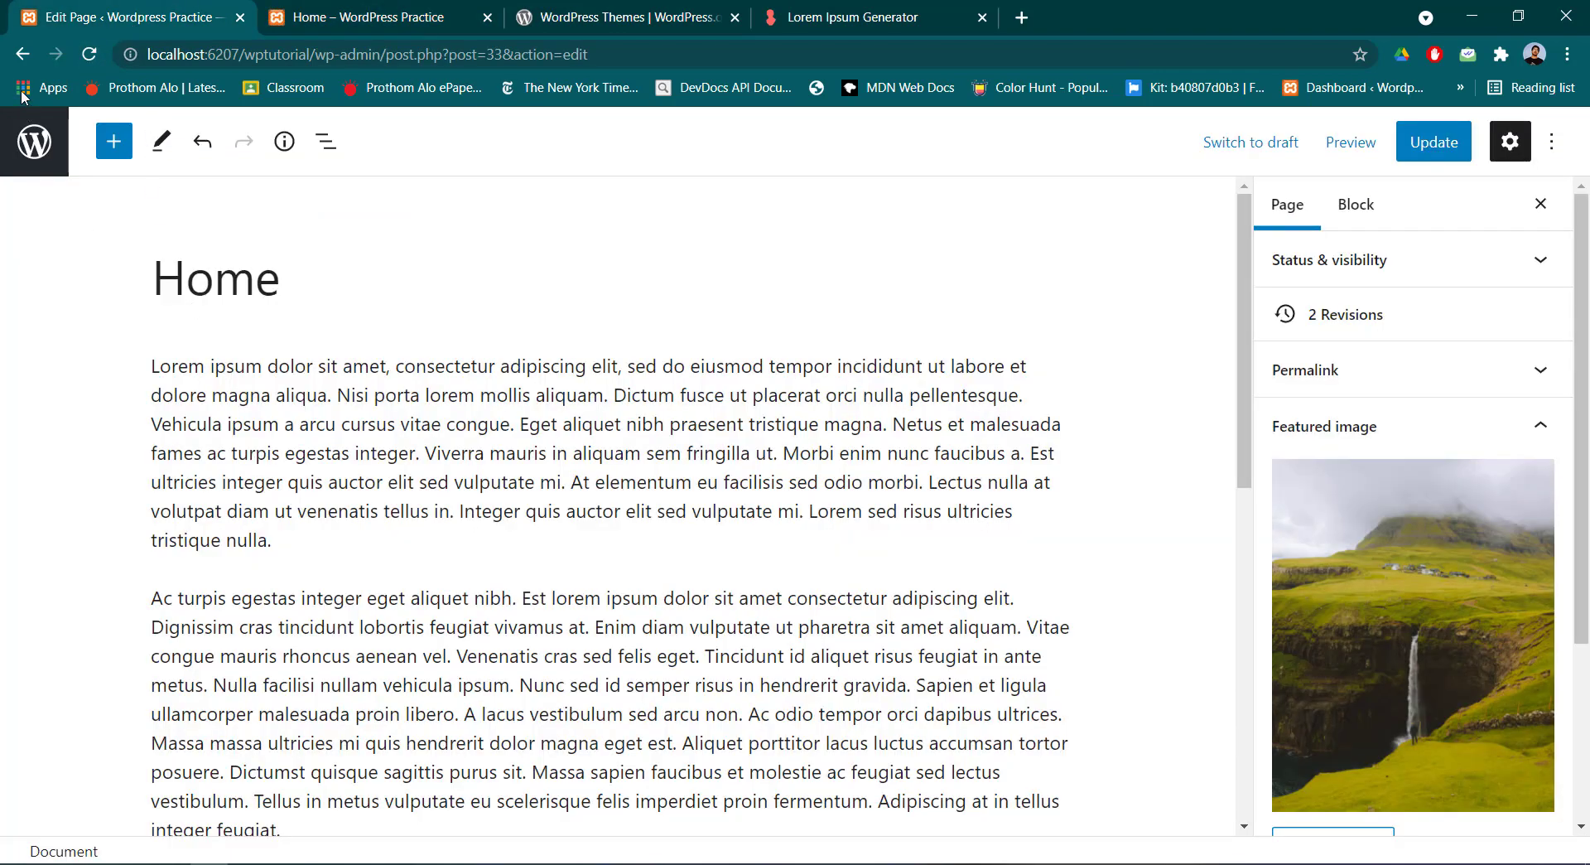
left_click(21, 54)
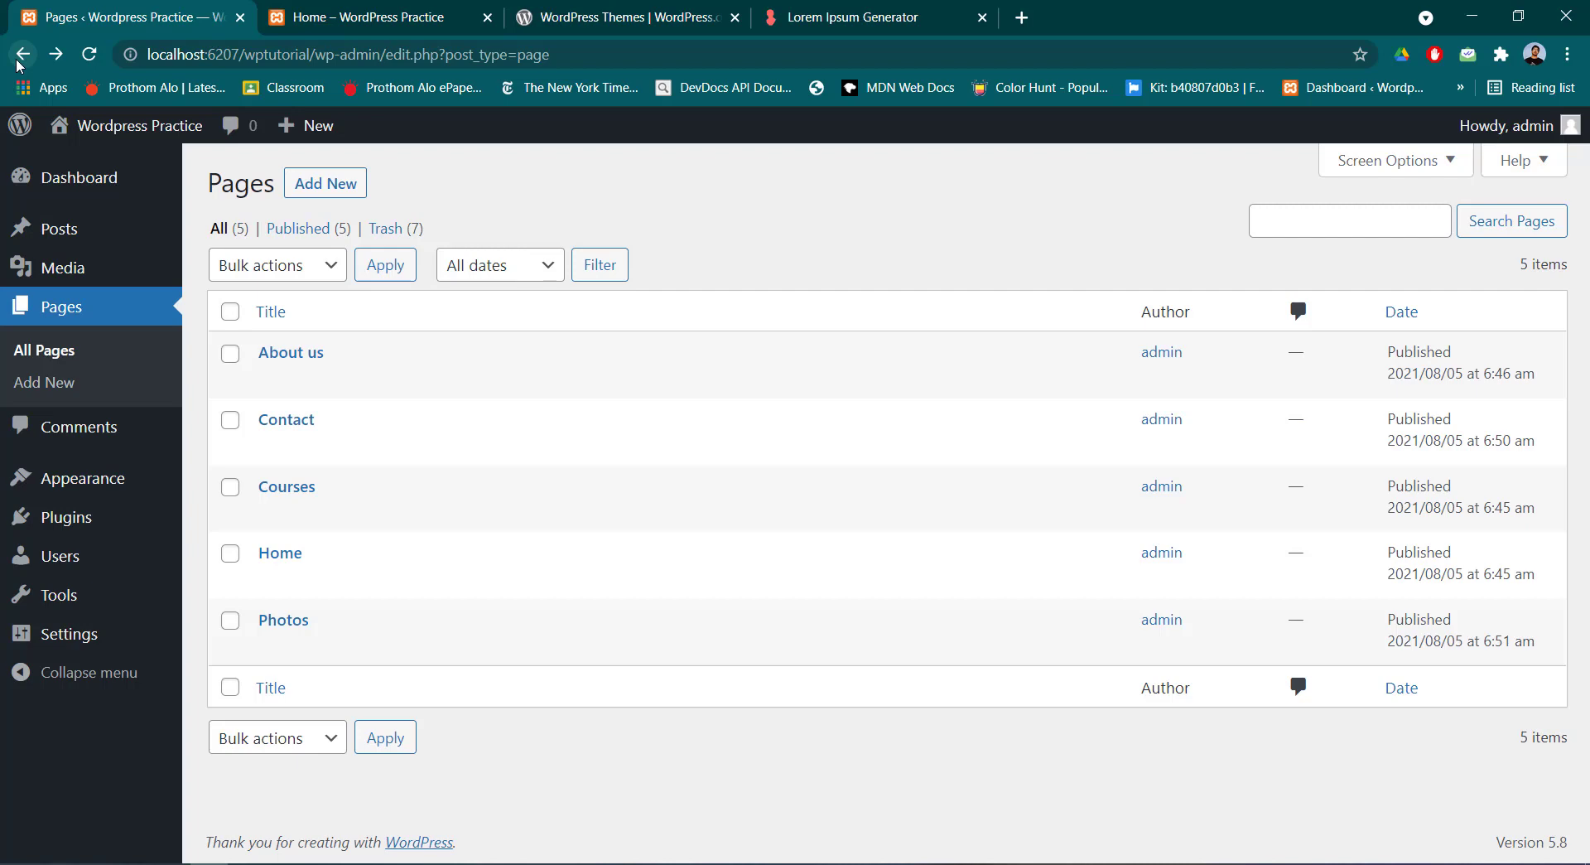
left_click(103, 174)
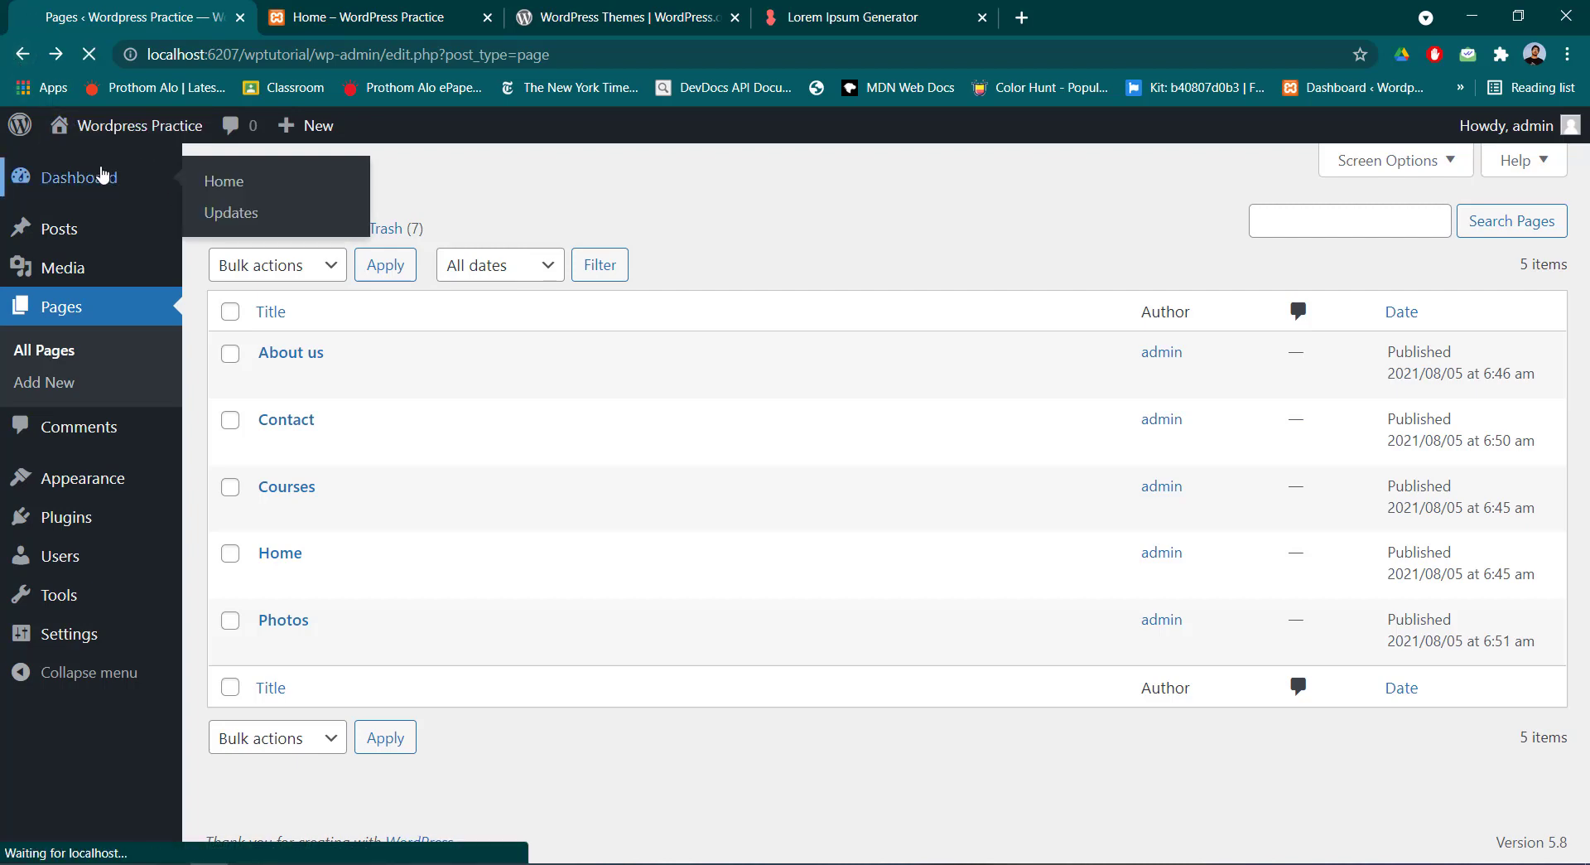